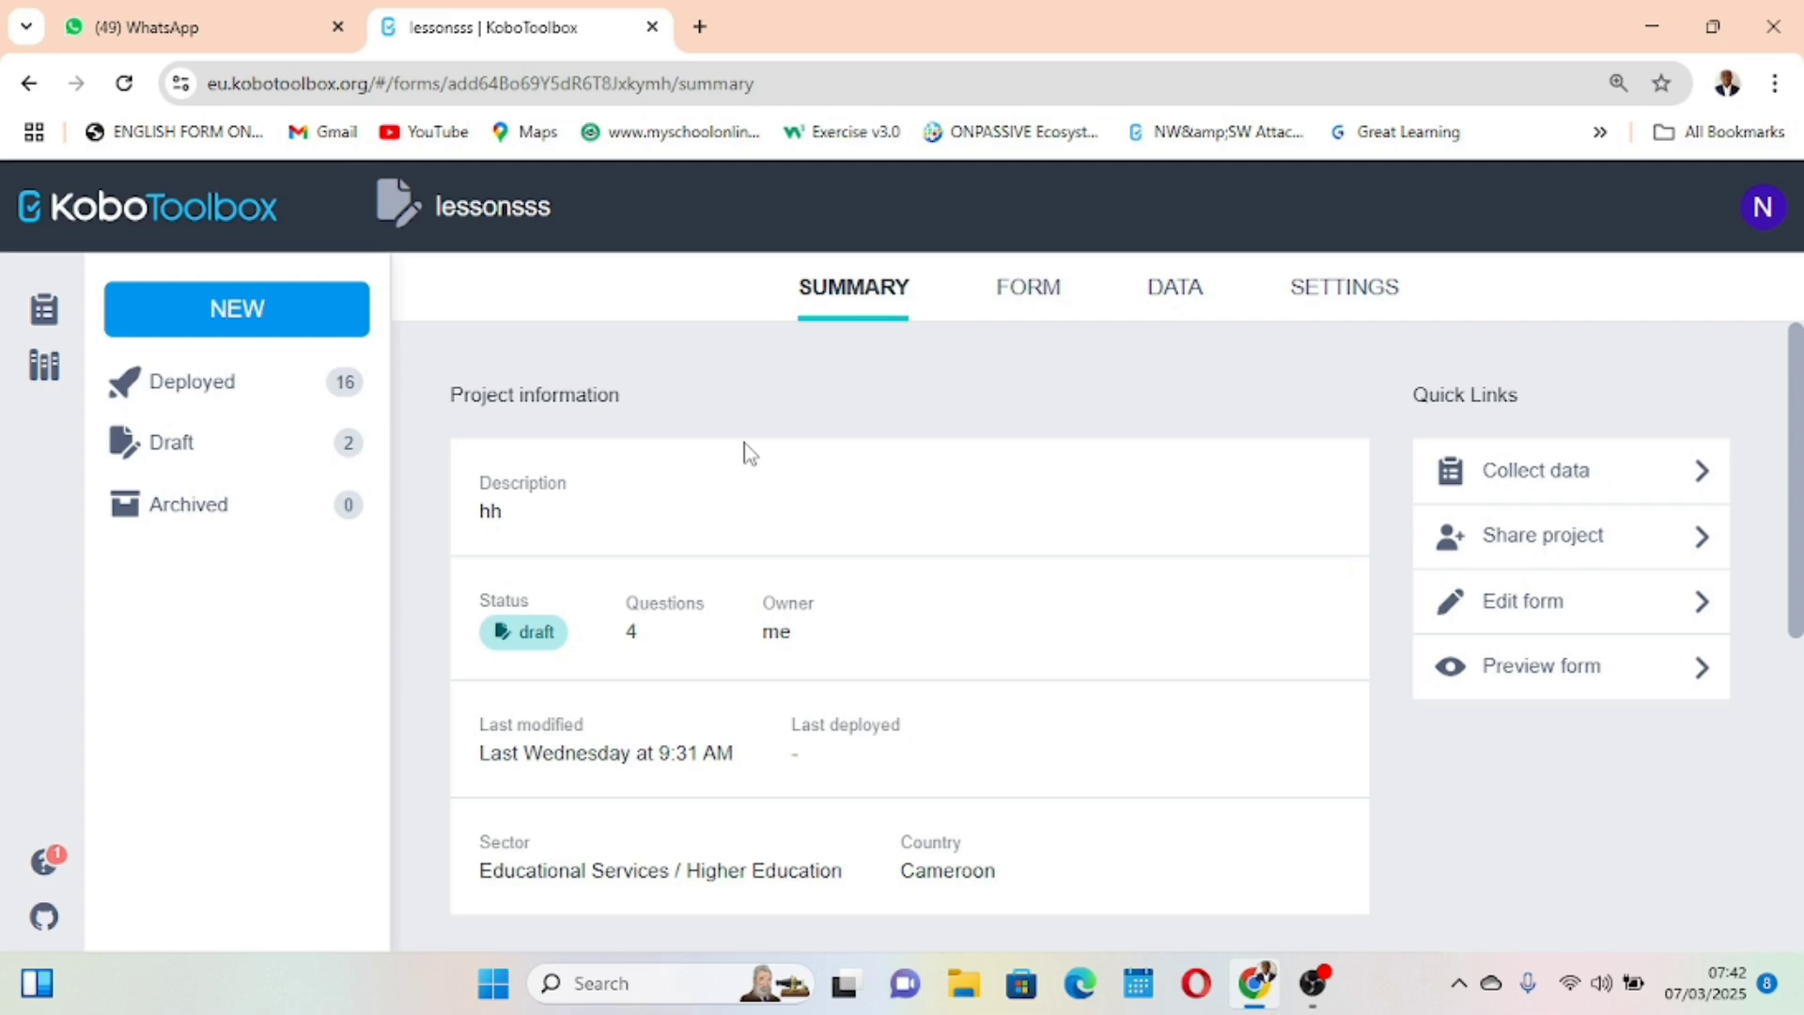
- Open the lessonsss form in the Form Builder from the project's FORM page
scroll(1052, 609, "down", 1)
scroll(1052, 608, "up", 1)
scroll(1057, 611, "down", 1)
scroll(1056, 611, "up", 1)
scroll(1057, 610, "down", 1)
scroll(1057, 611, "up", 1)
left_click(1036, 294)
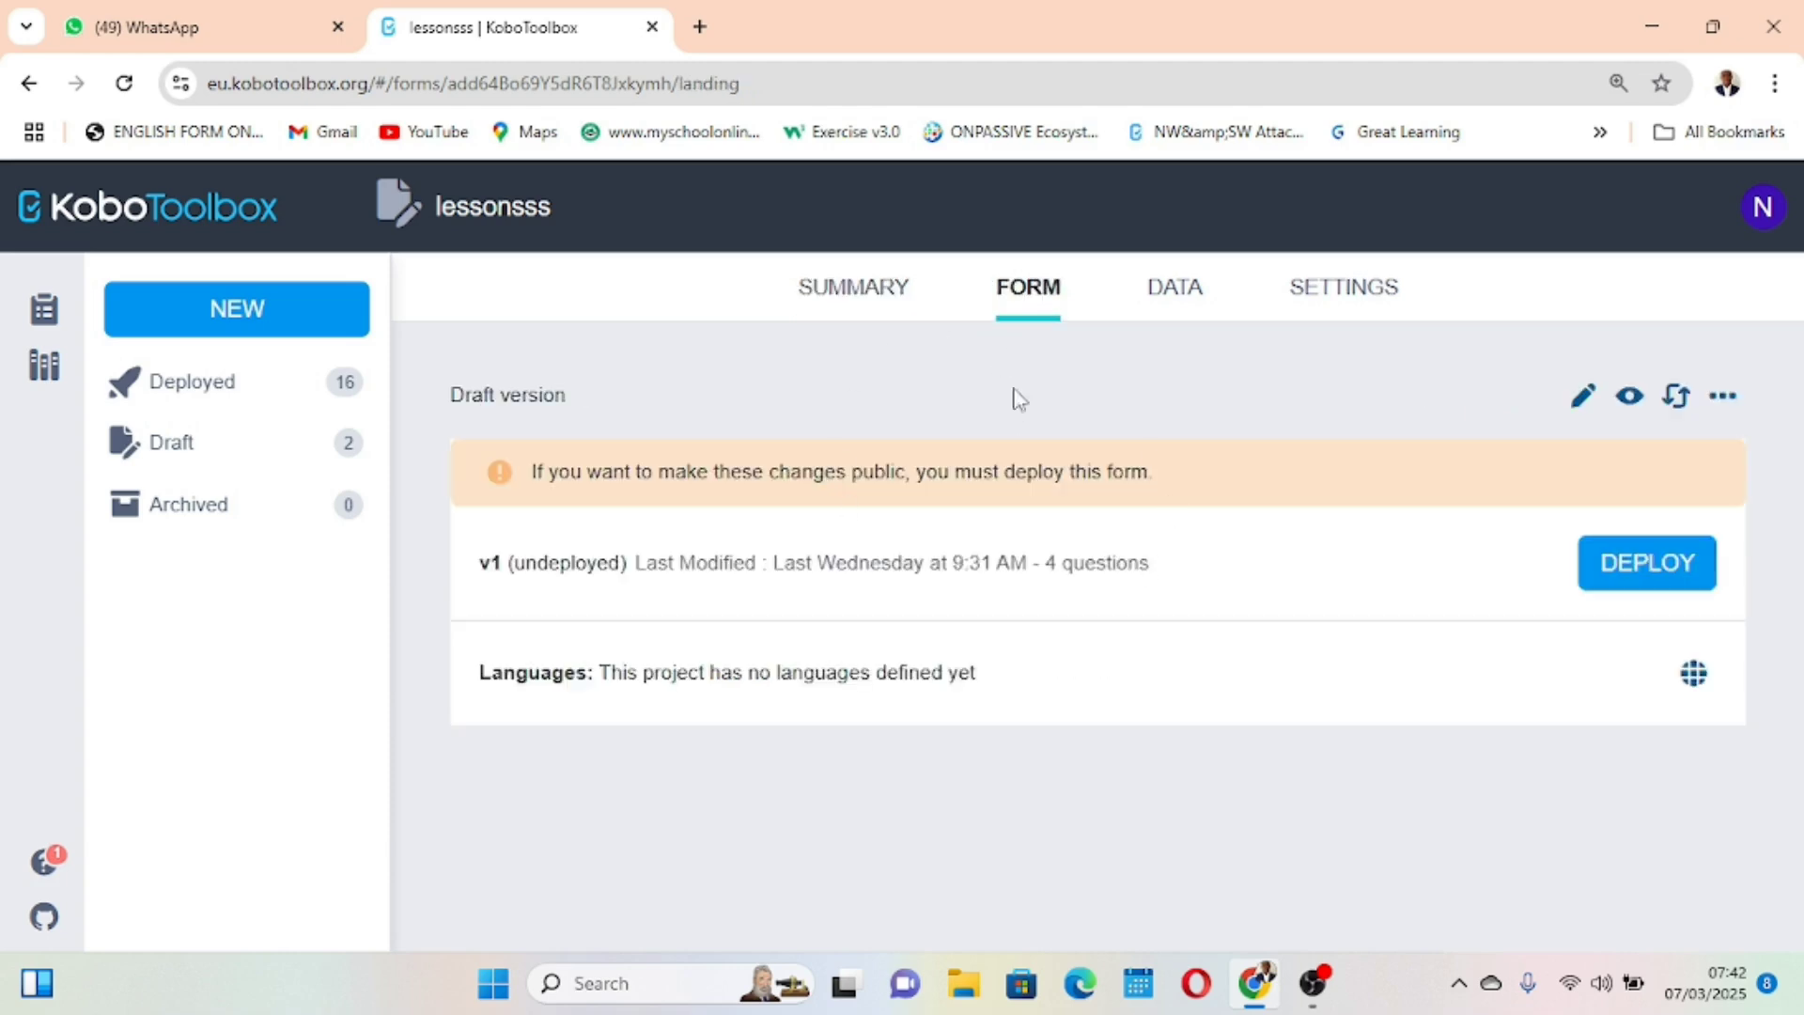
left_click(1582, 396)
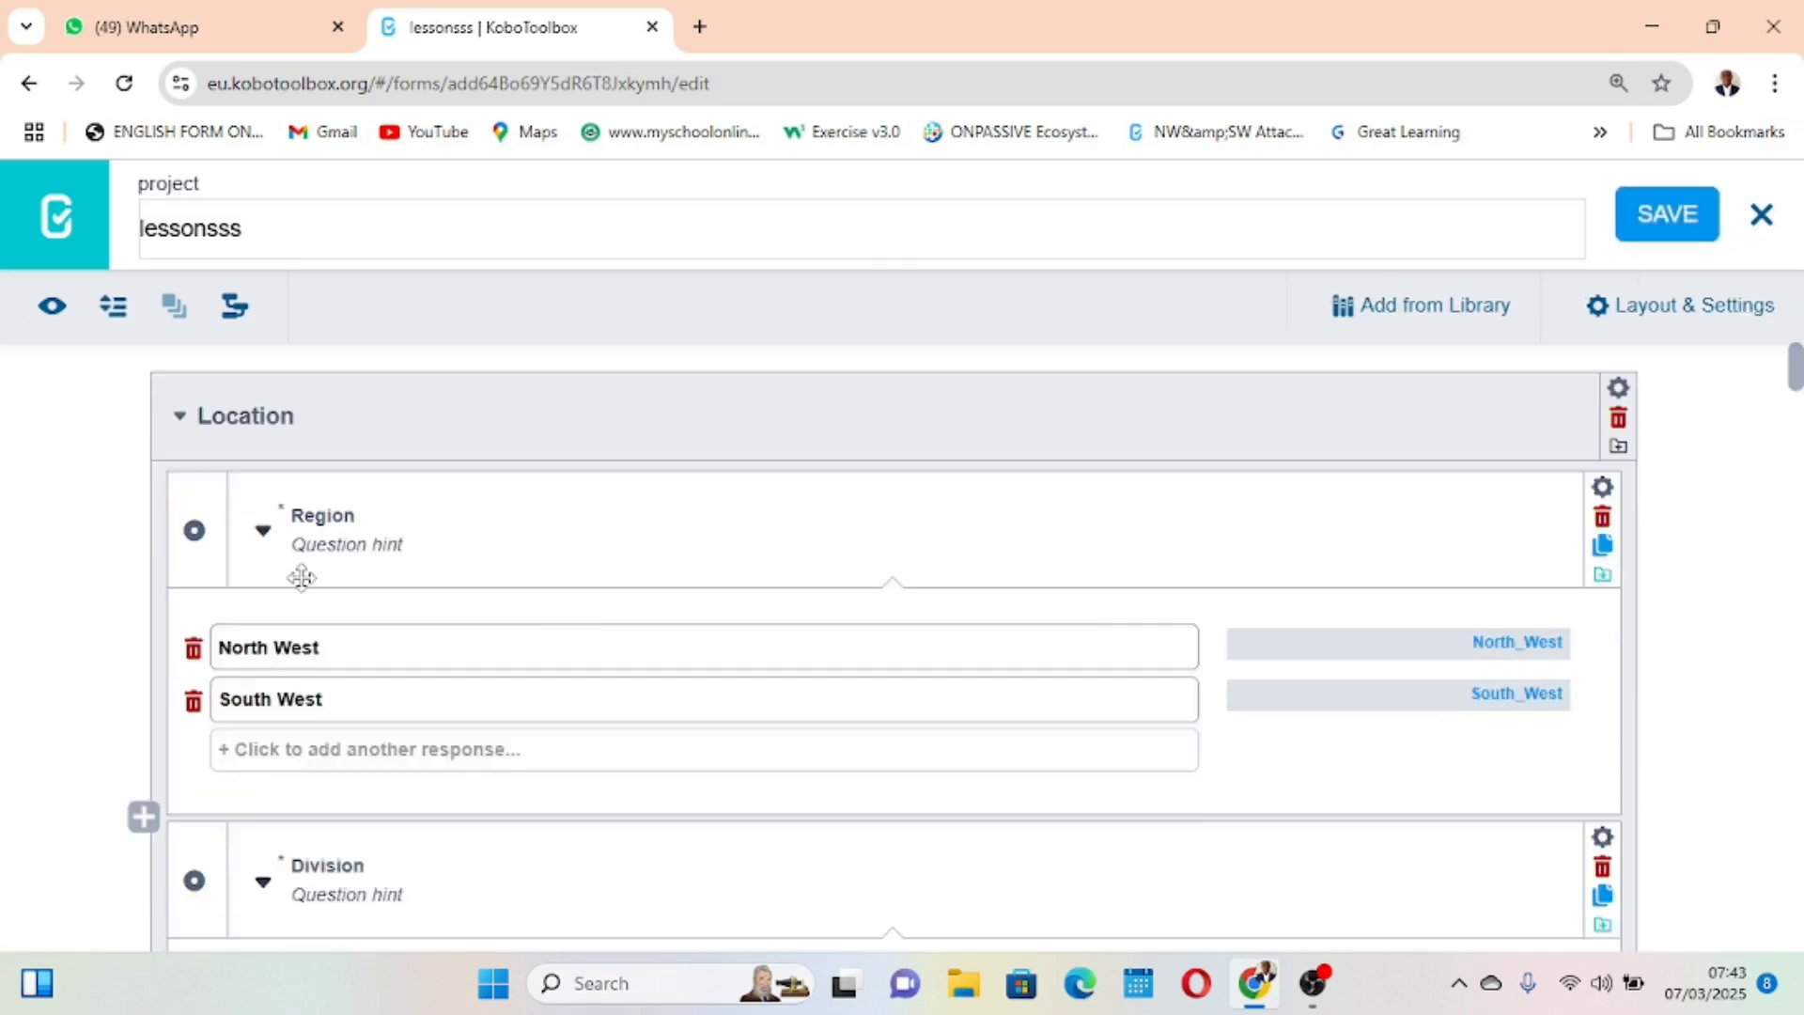
- Collapse Region's choices, then expand and collapse the Subdivision and Community choice lists
left_click(266, 536)
scroll(264, 502, "down", 1)
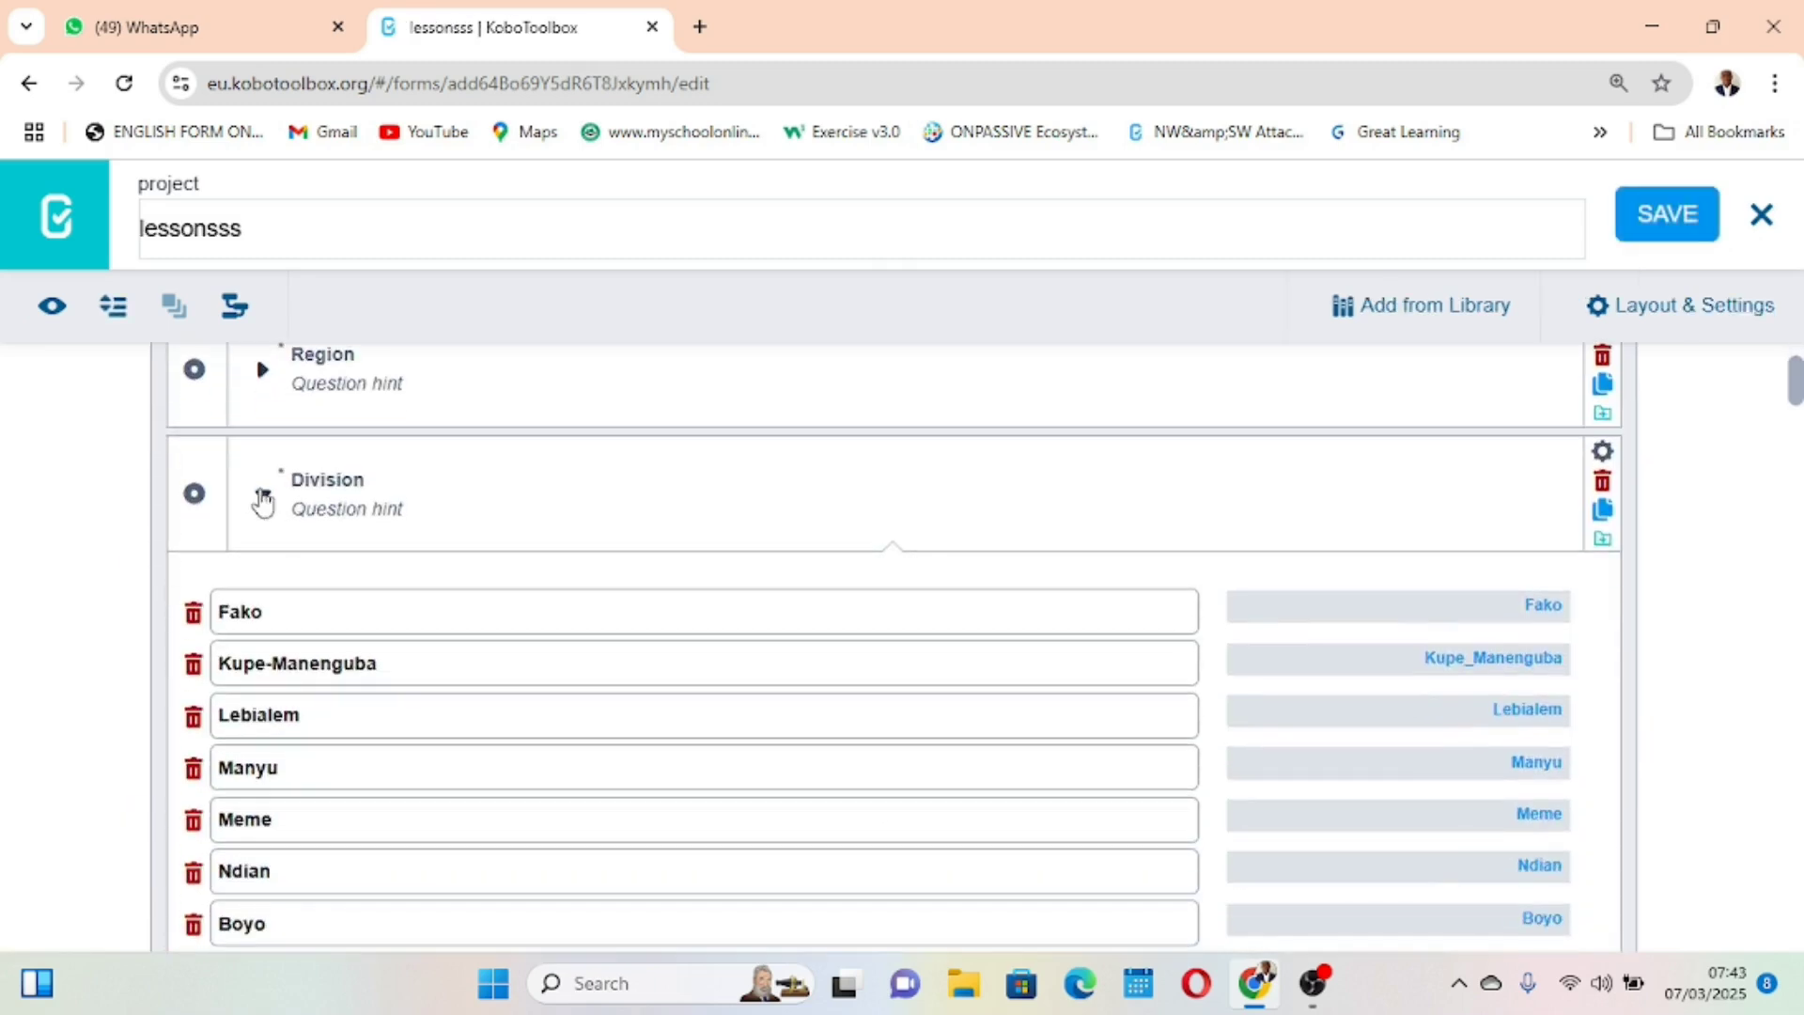
left_click(263, 501)
scroll(264, 502, "down", 1)
left_click(263, 488)
scroll(262, 488, "down", 2)
left_click(263, 488)
left_click(262, 491)
scroll(261, 481, "down", 5)
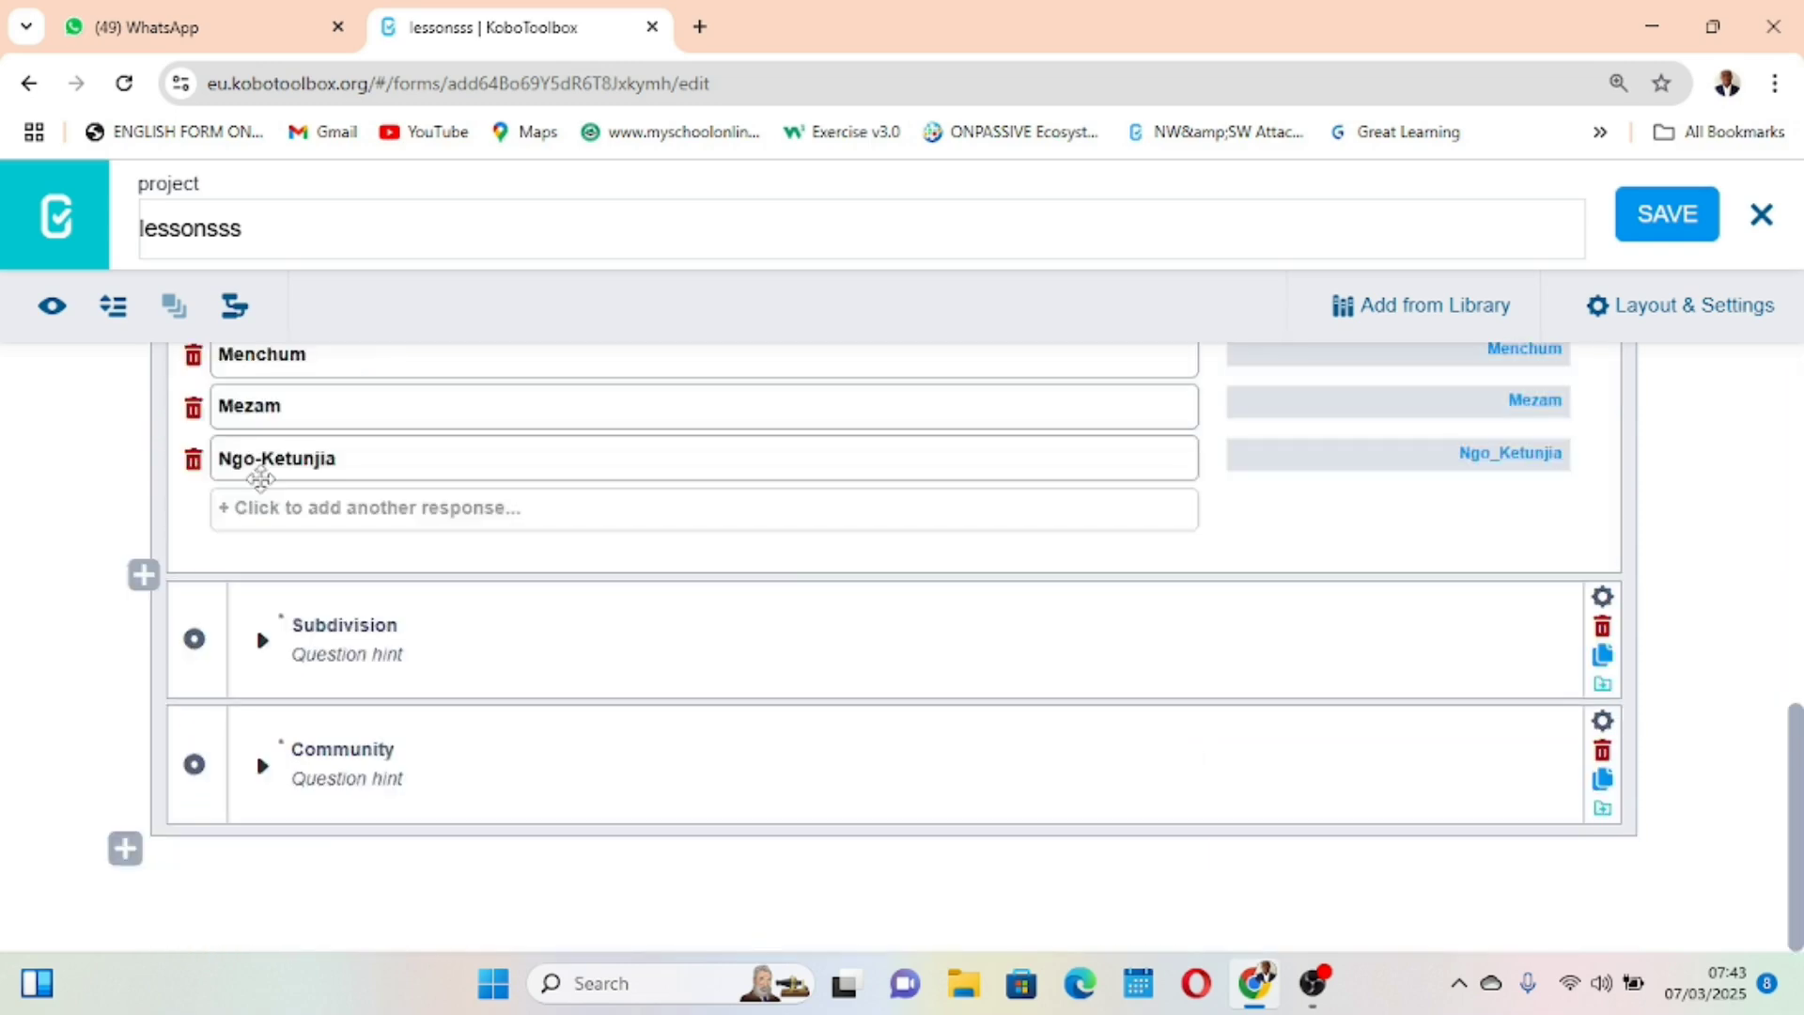
scroll(254, 471, "up", 10)
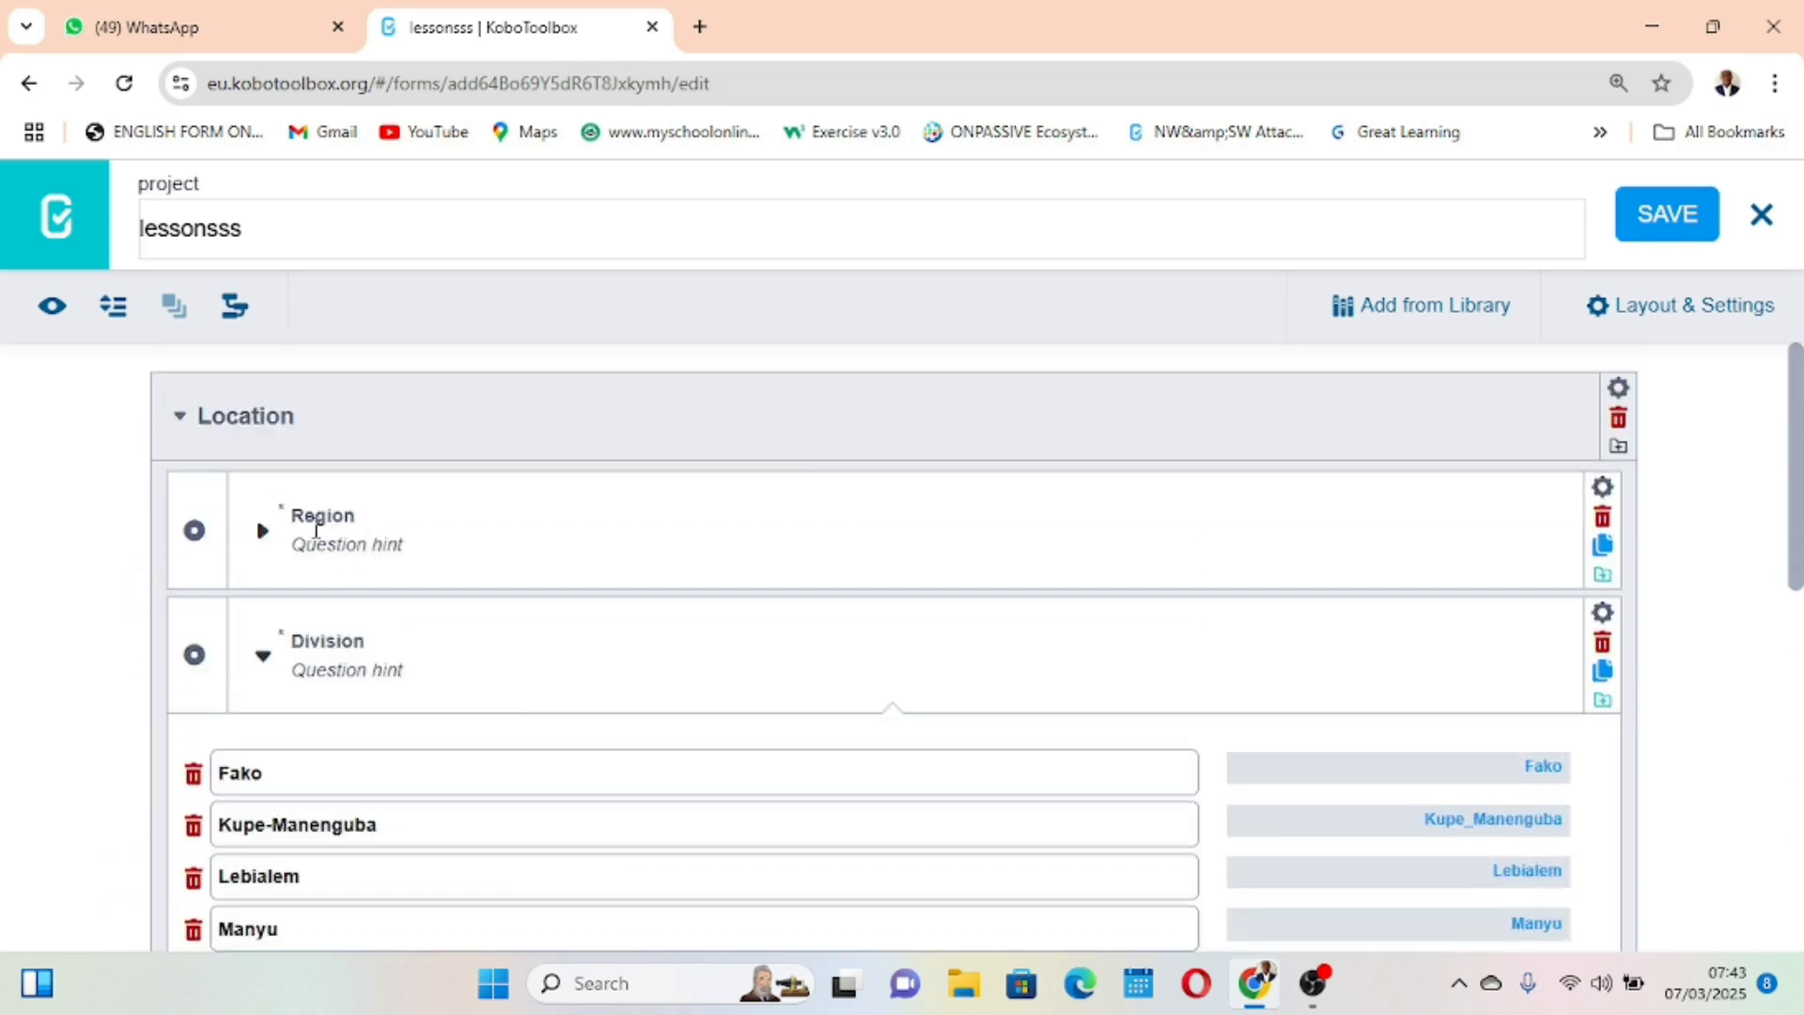
- Collapse Division, then re-expand and collapse the Region and Division choice lists to review them
left_click(264, 656)
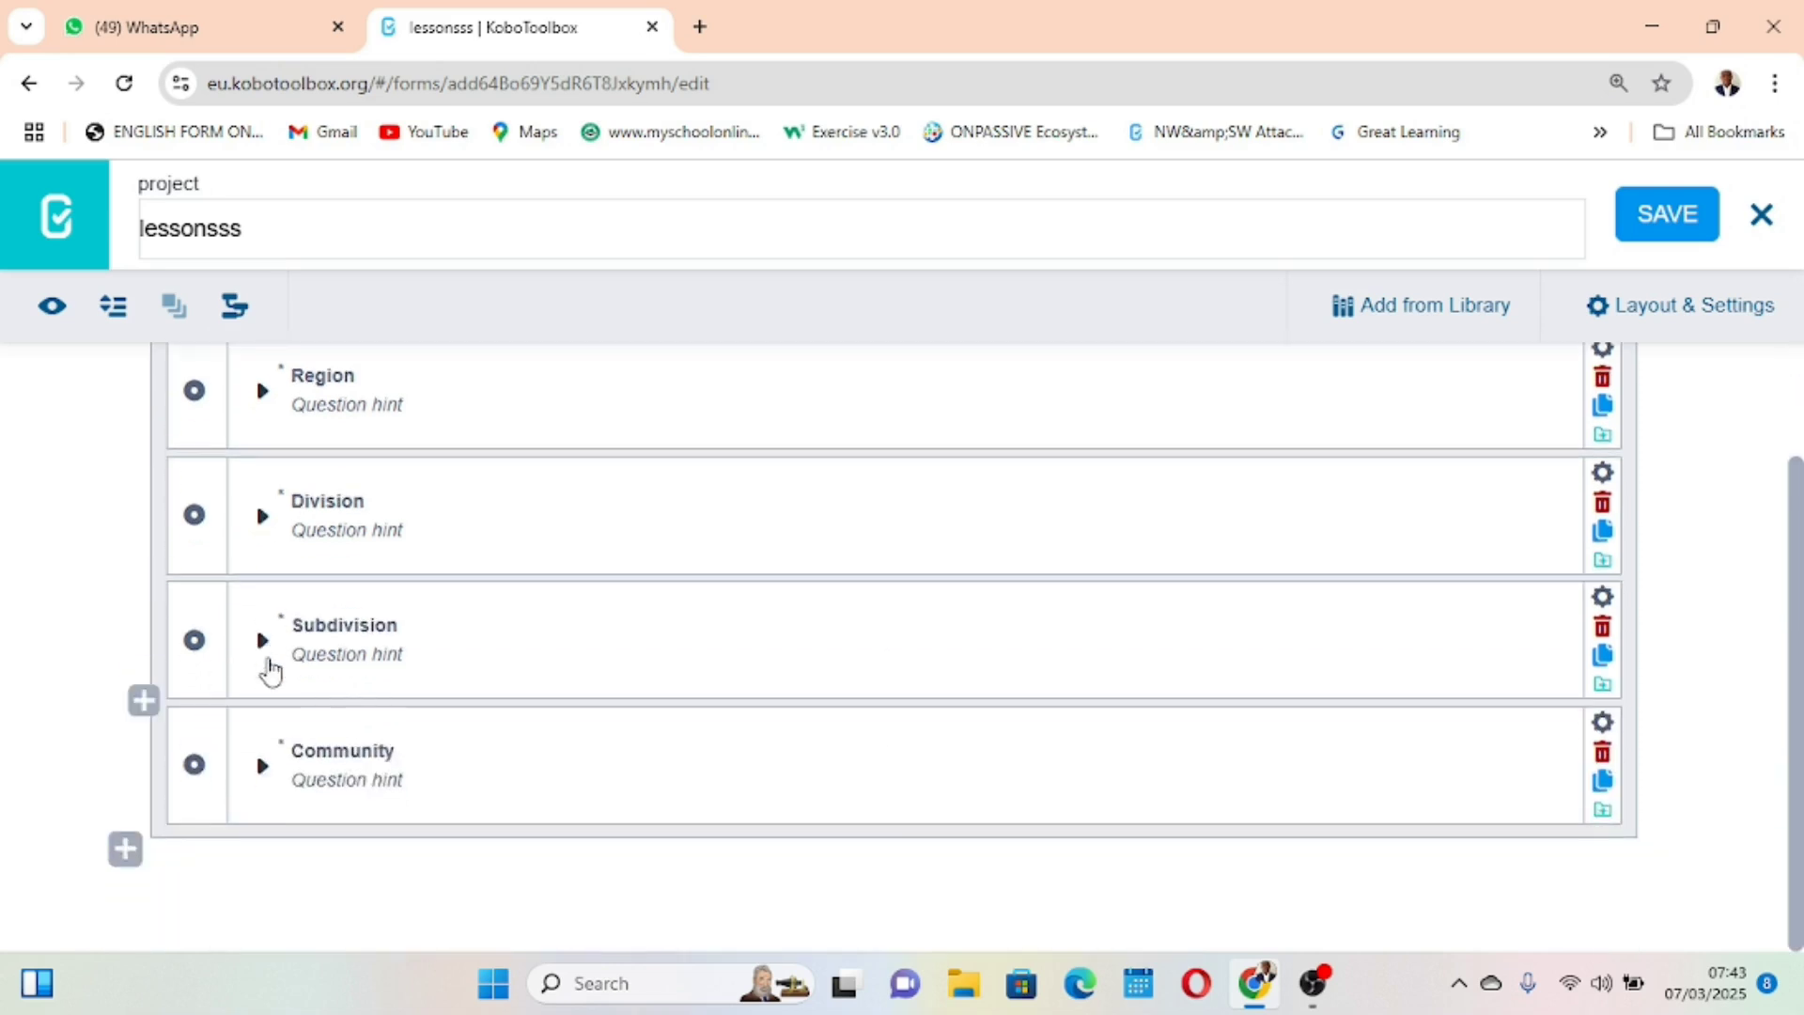
scroll(269, 673, "up", 2)
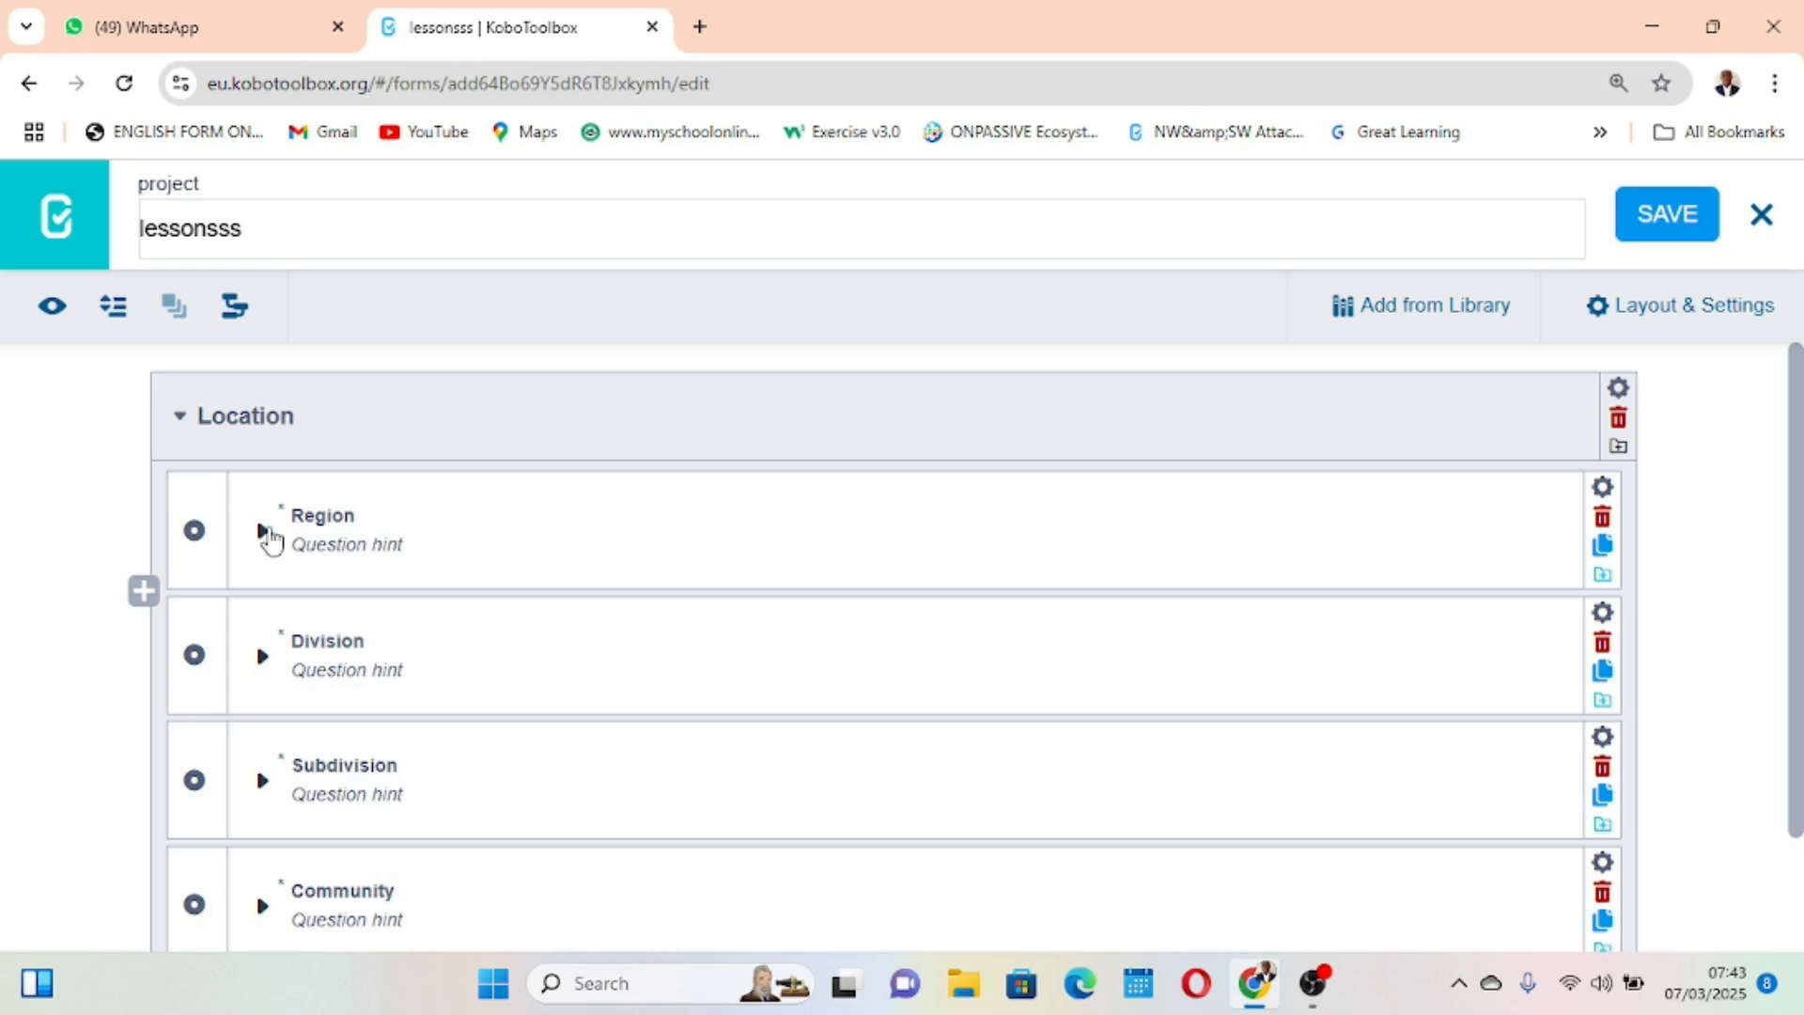
left_click(264, 531)
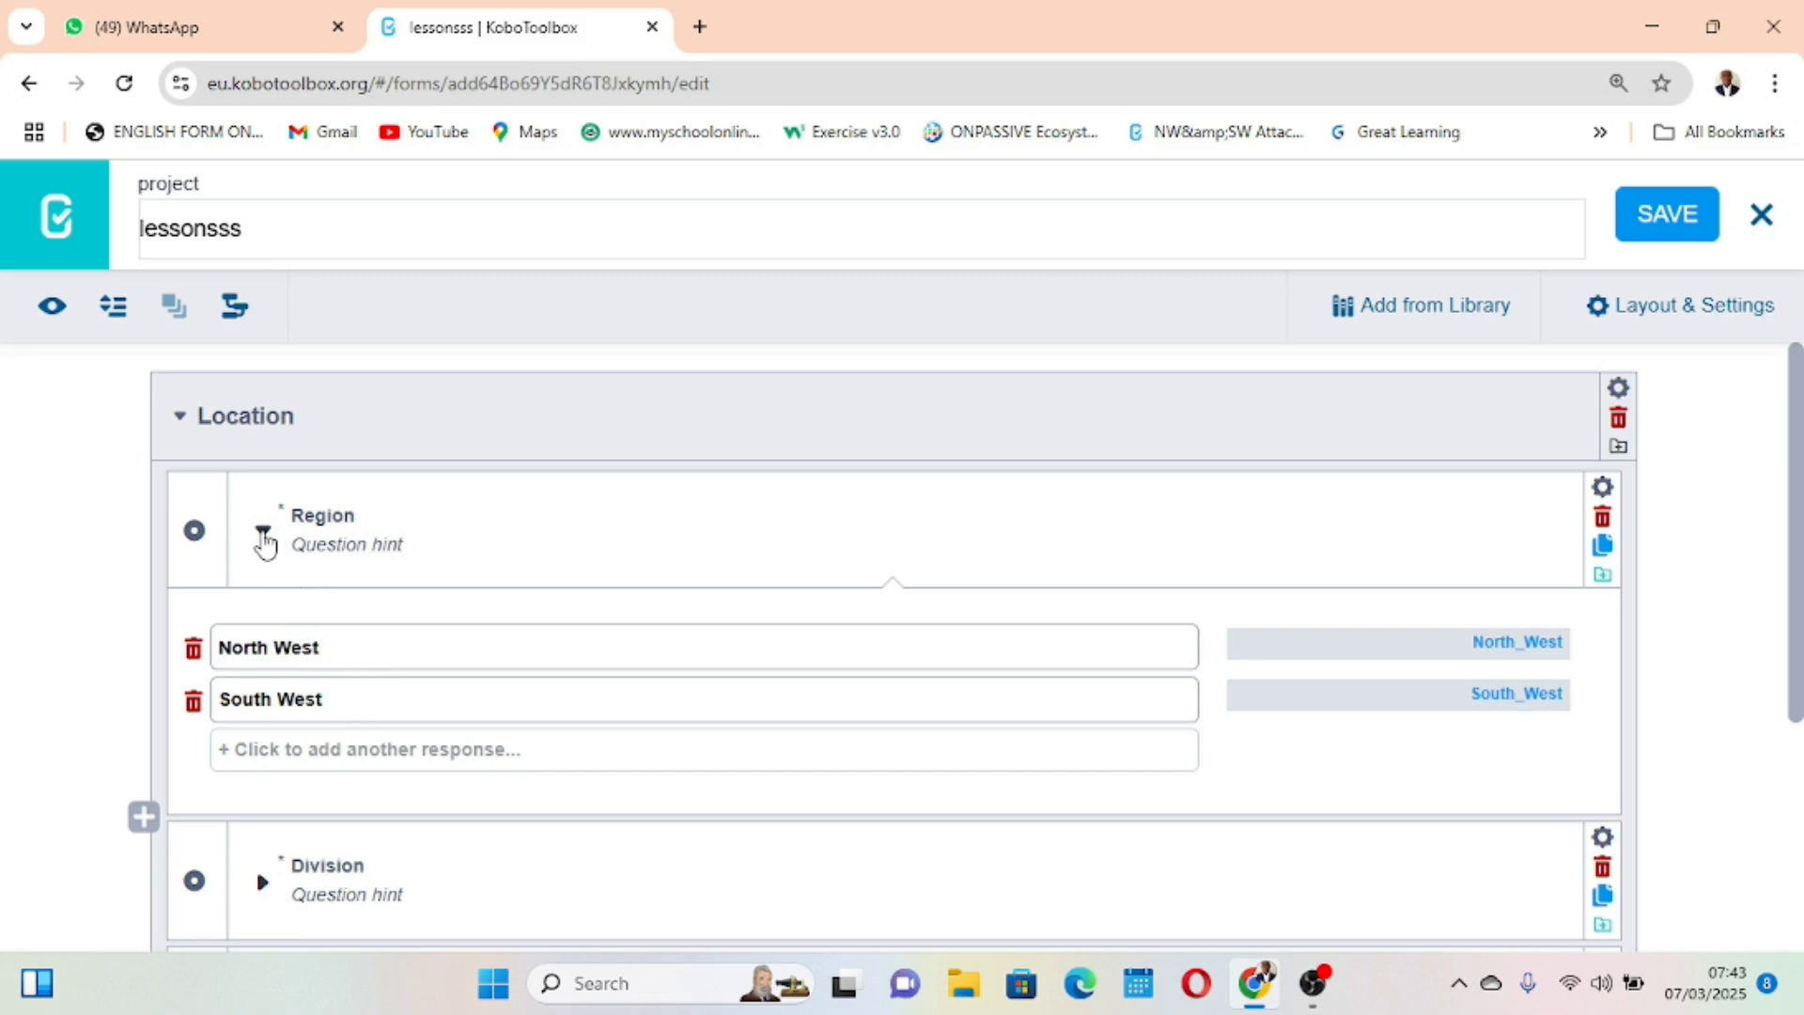
left_click(264, 533)
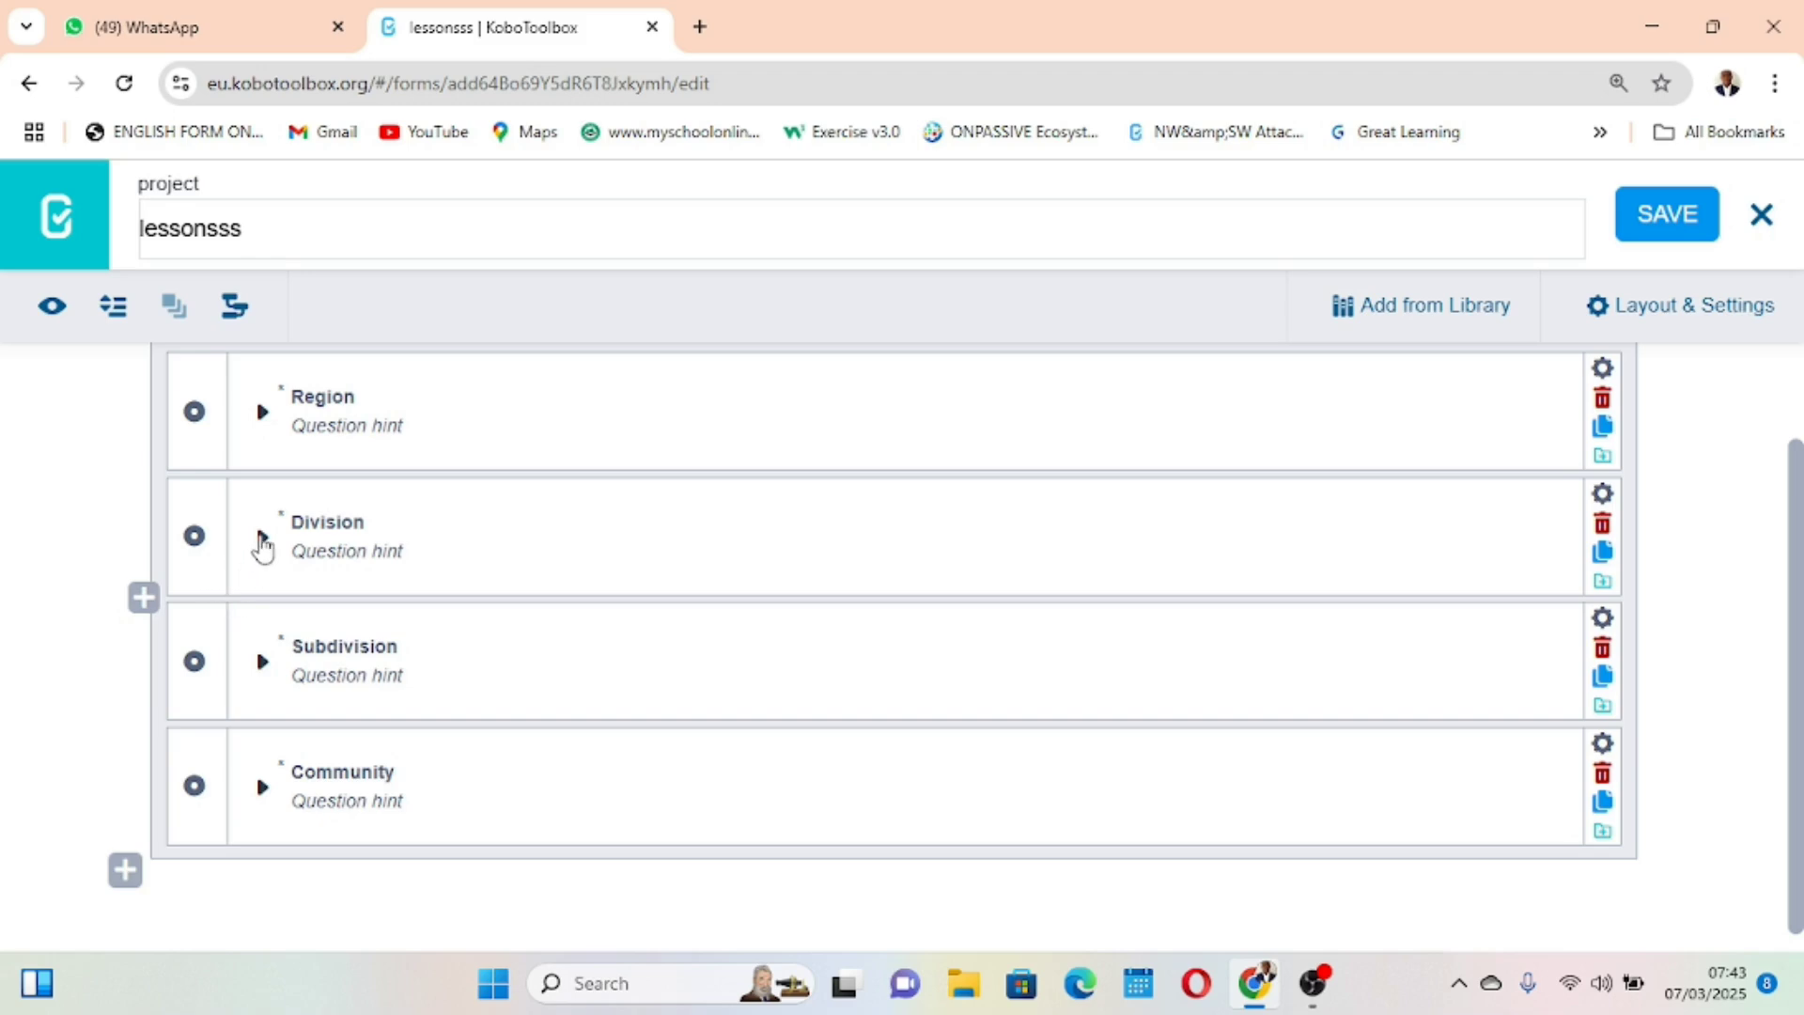
left_click(262, 545)
scroll(358, 749, "down", 6)
scroll(358, 761, "up", 2)
scroll(354, 750, "down", 2)
scroll(354, 749, "up", 3)
scroll(354, 749, "down", 1)
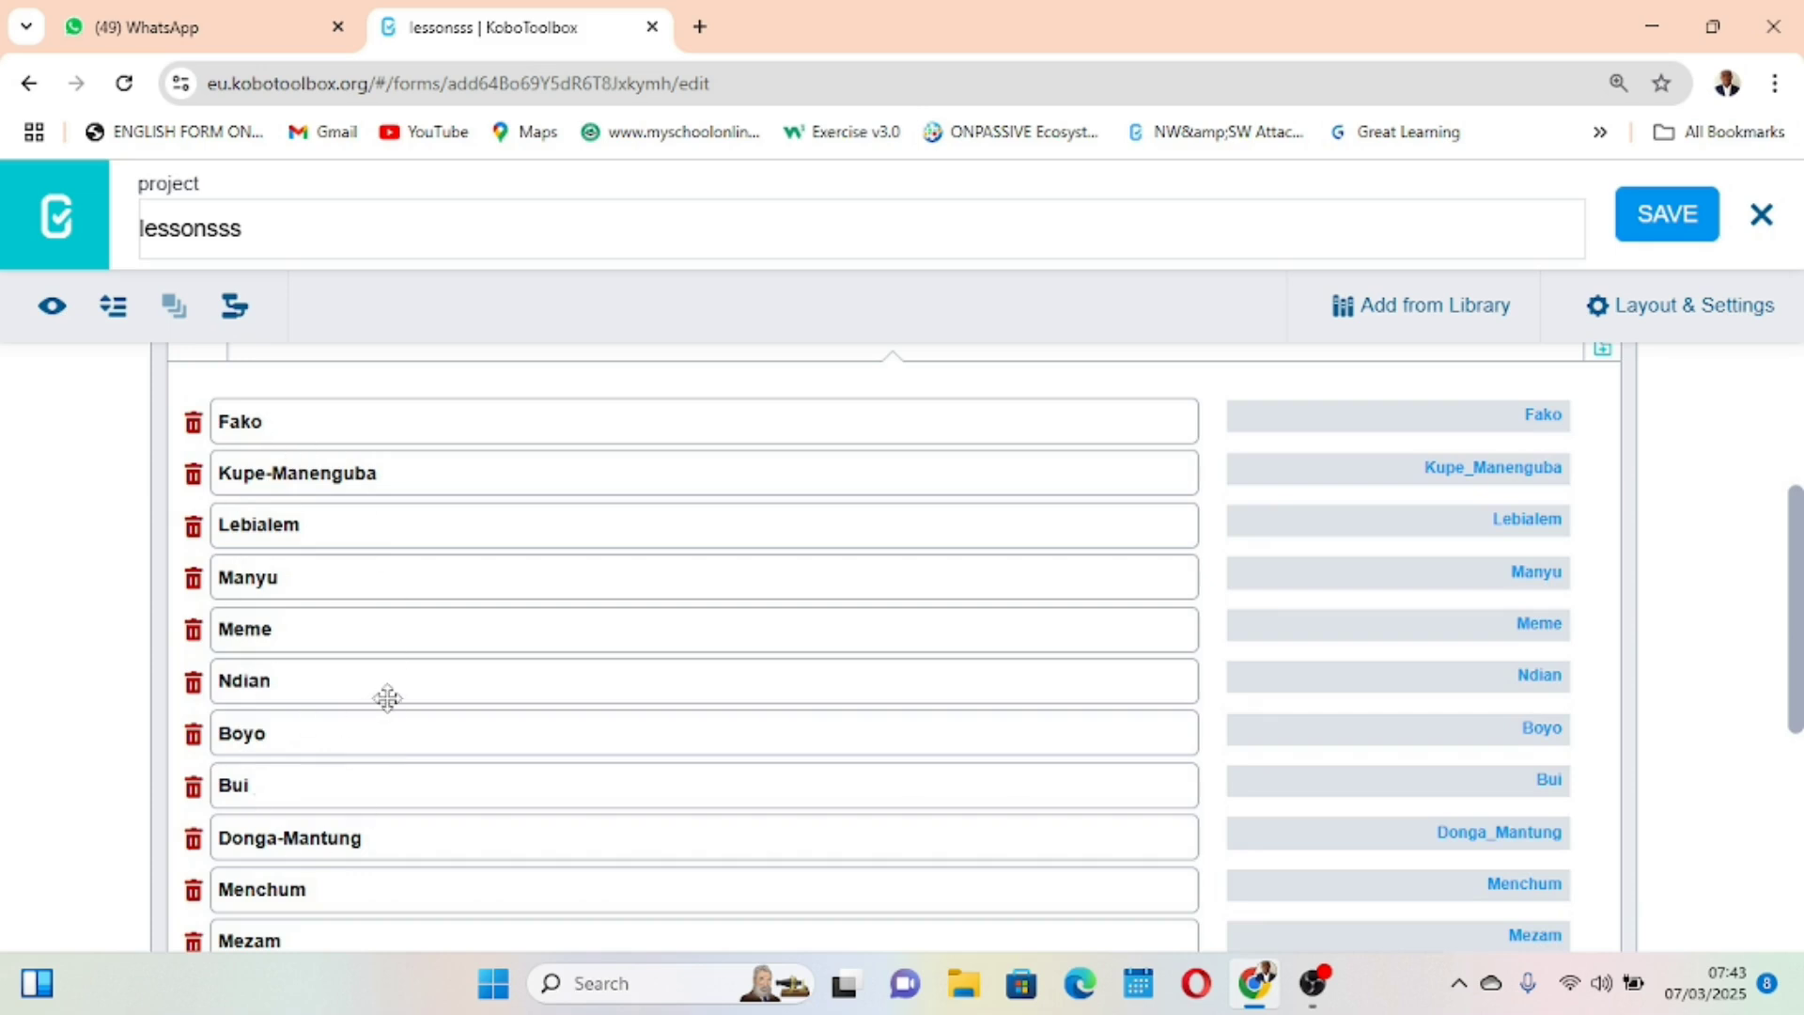
scroll(387, 698, "up", 2)
left_click(263, 461)
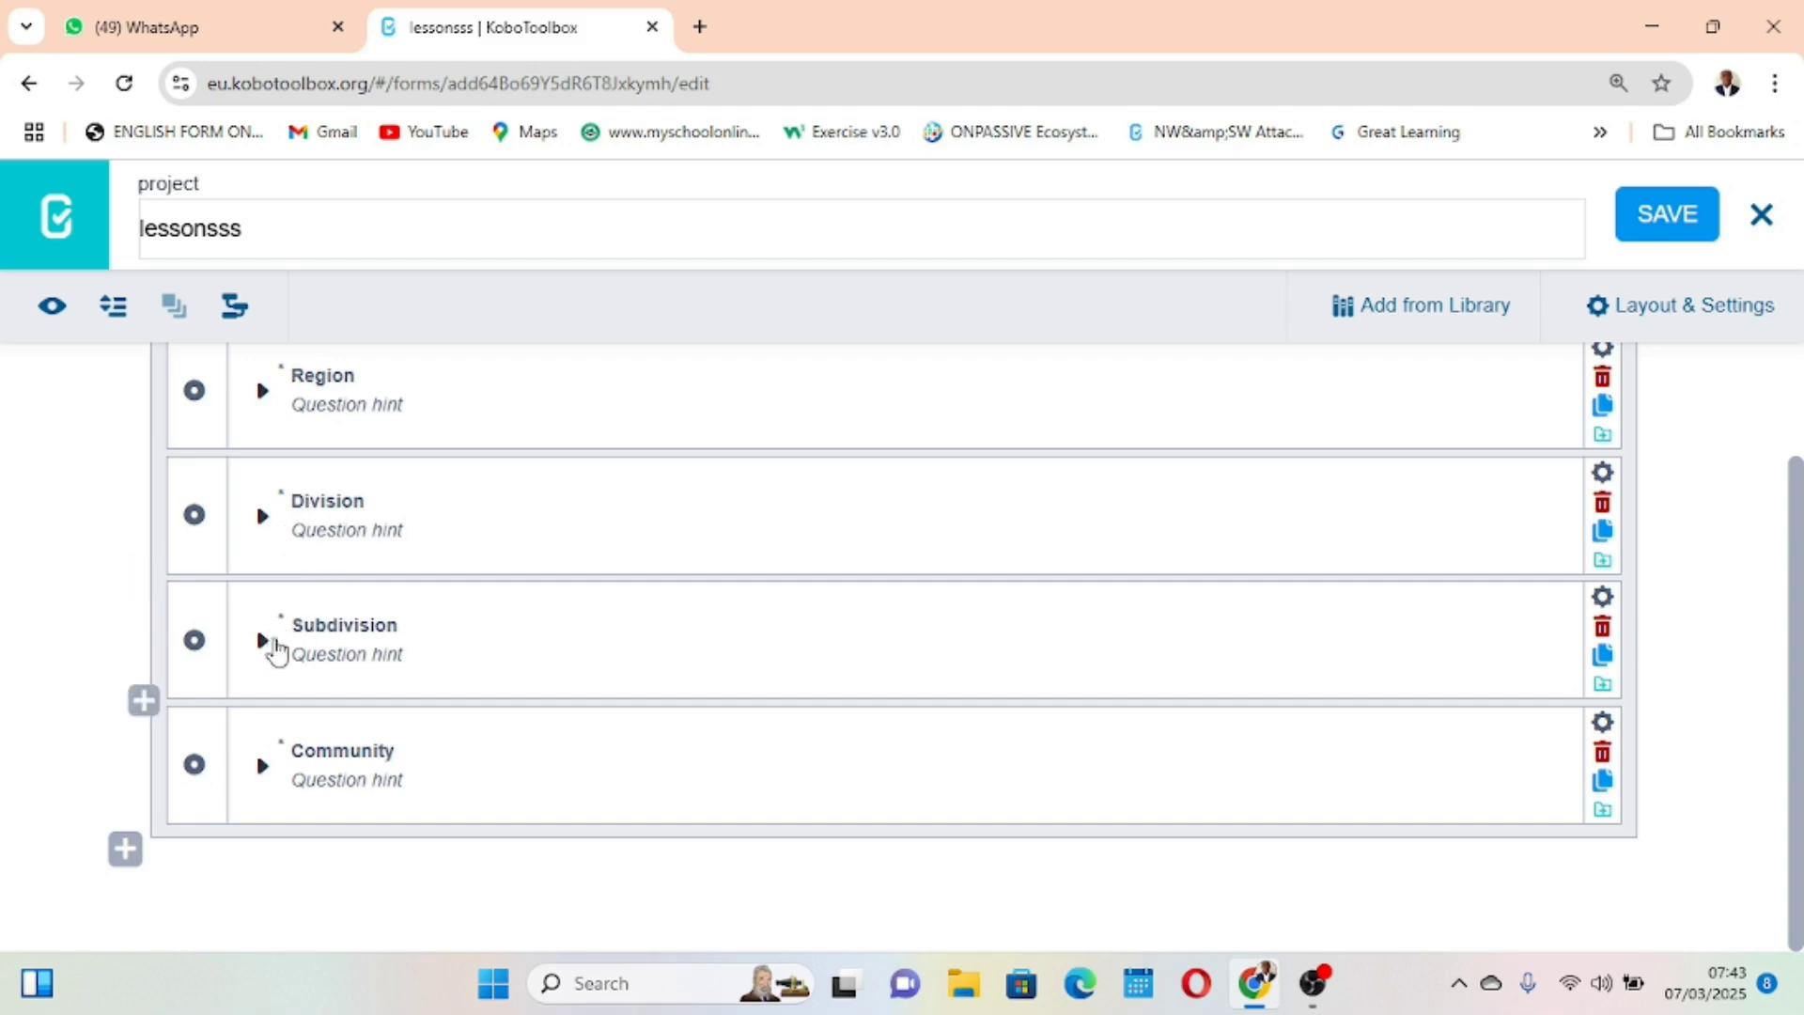
left_click(263, 642)
scroll(259, 639, "down", 4)
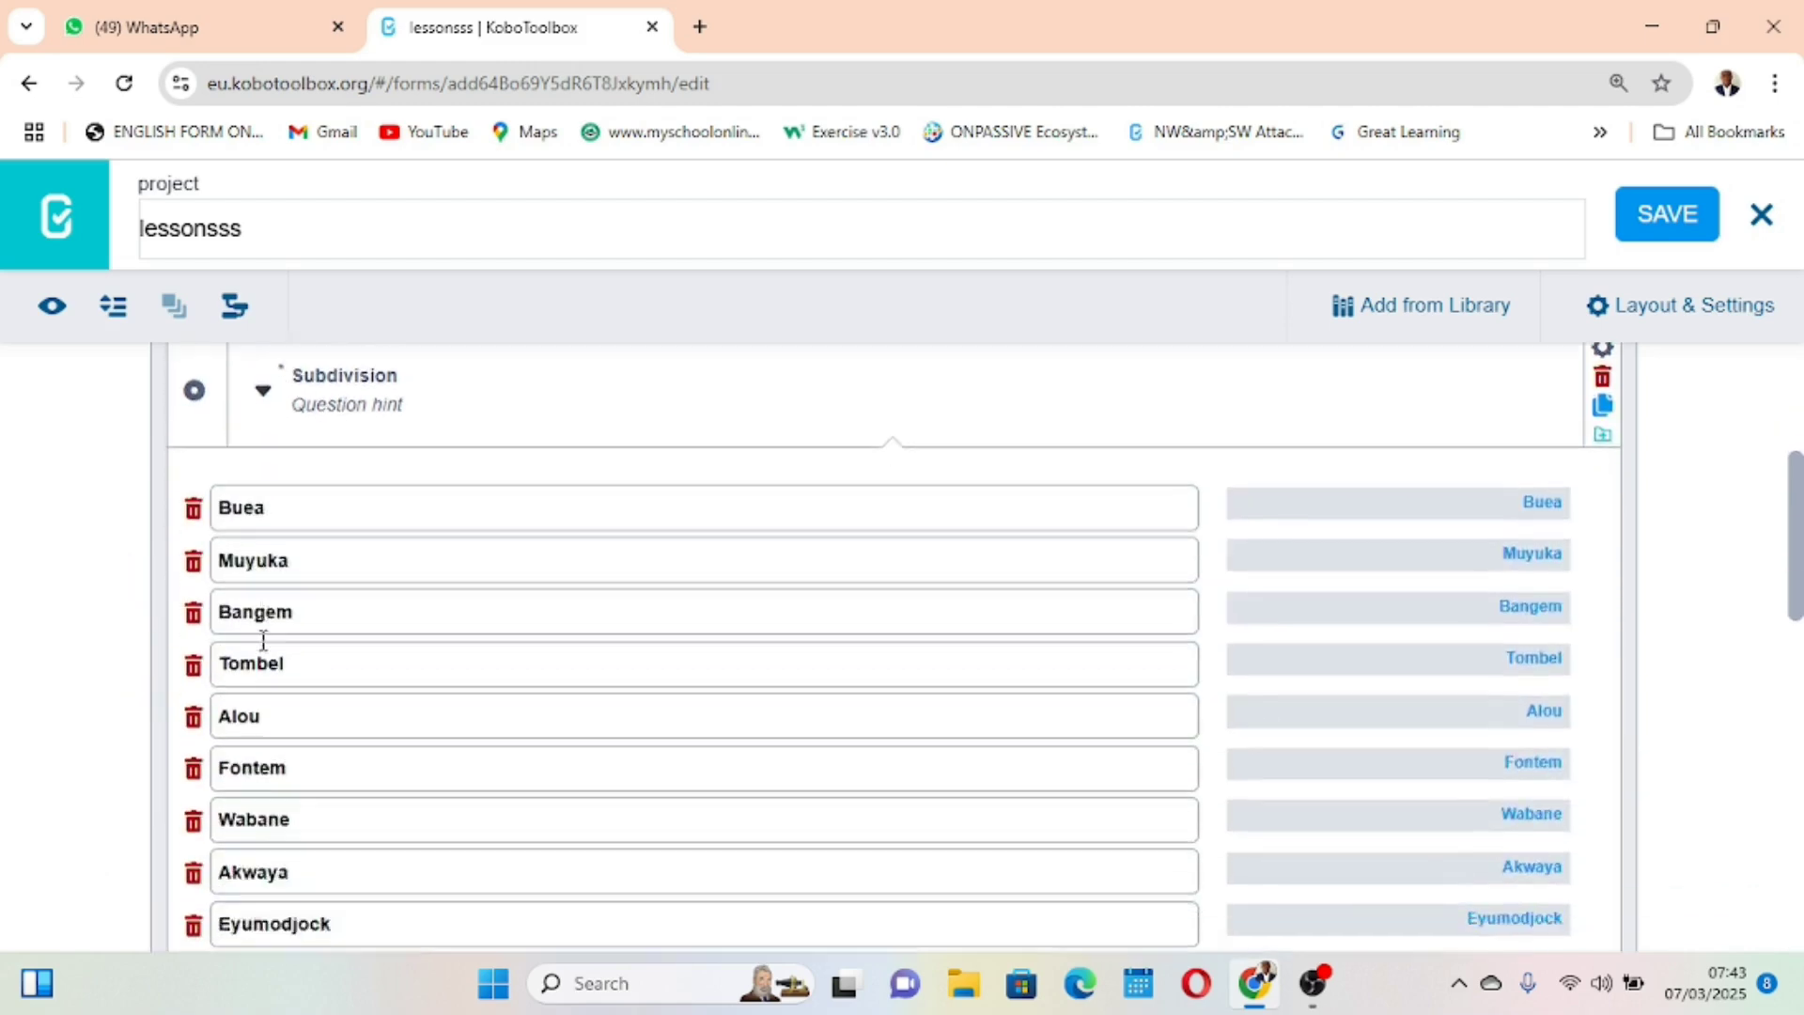
scroll(264, 639, "down", 4)
scroll(263, 639, "up", 8)
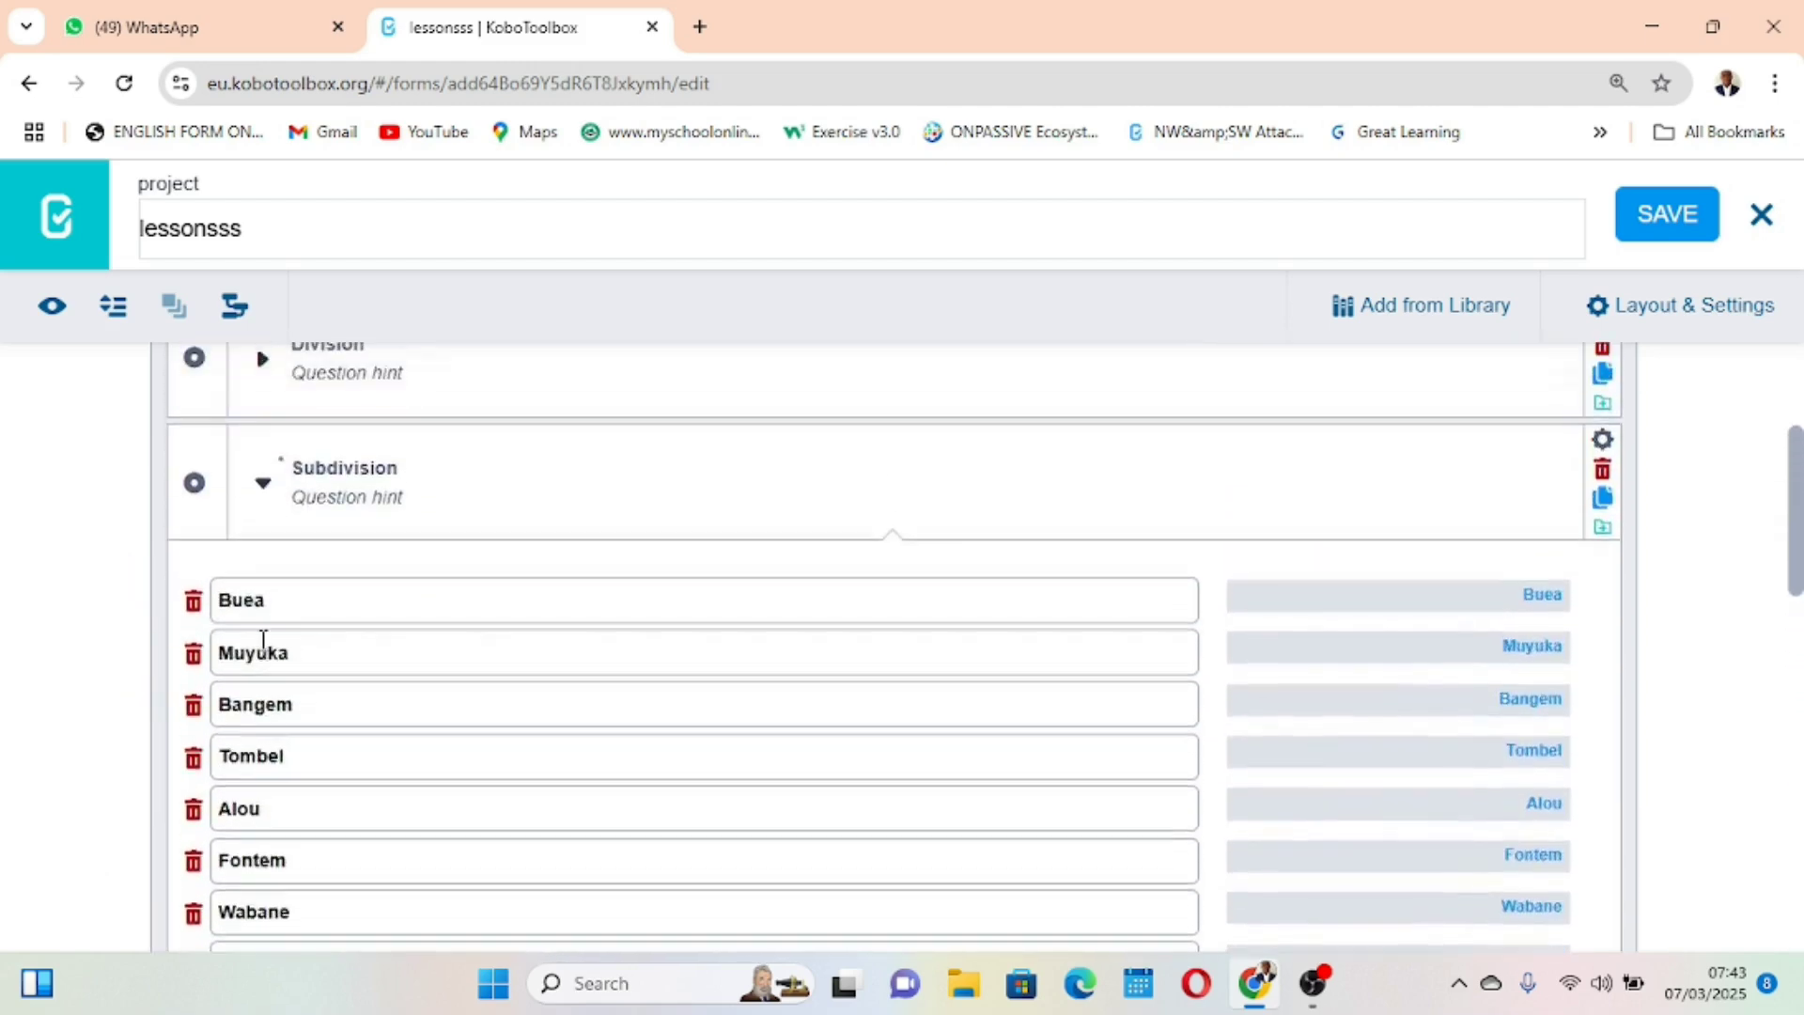
left_click(264, 587)
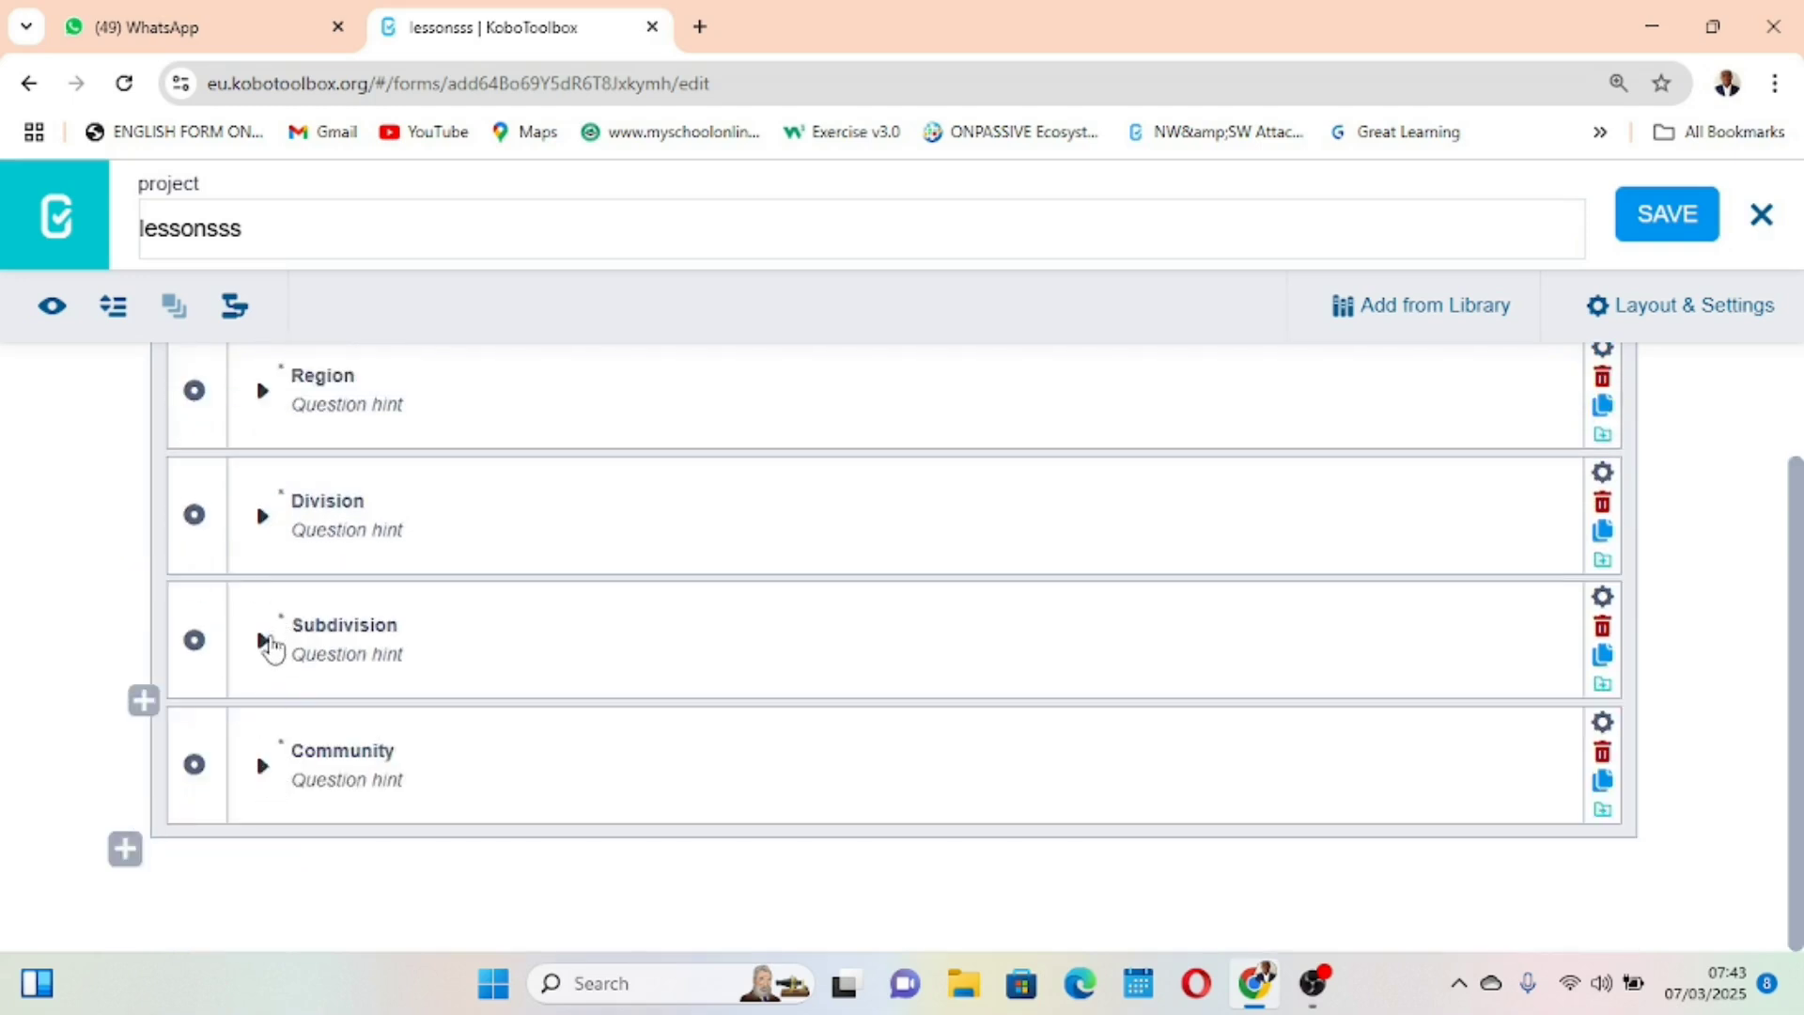
left_click(262, 763)
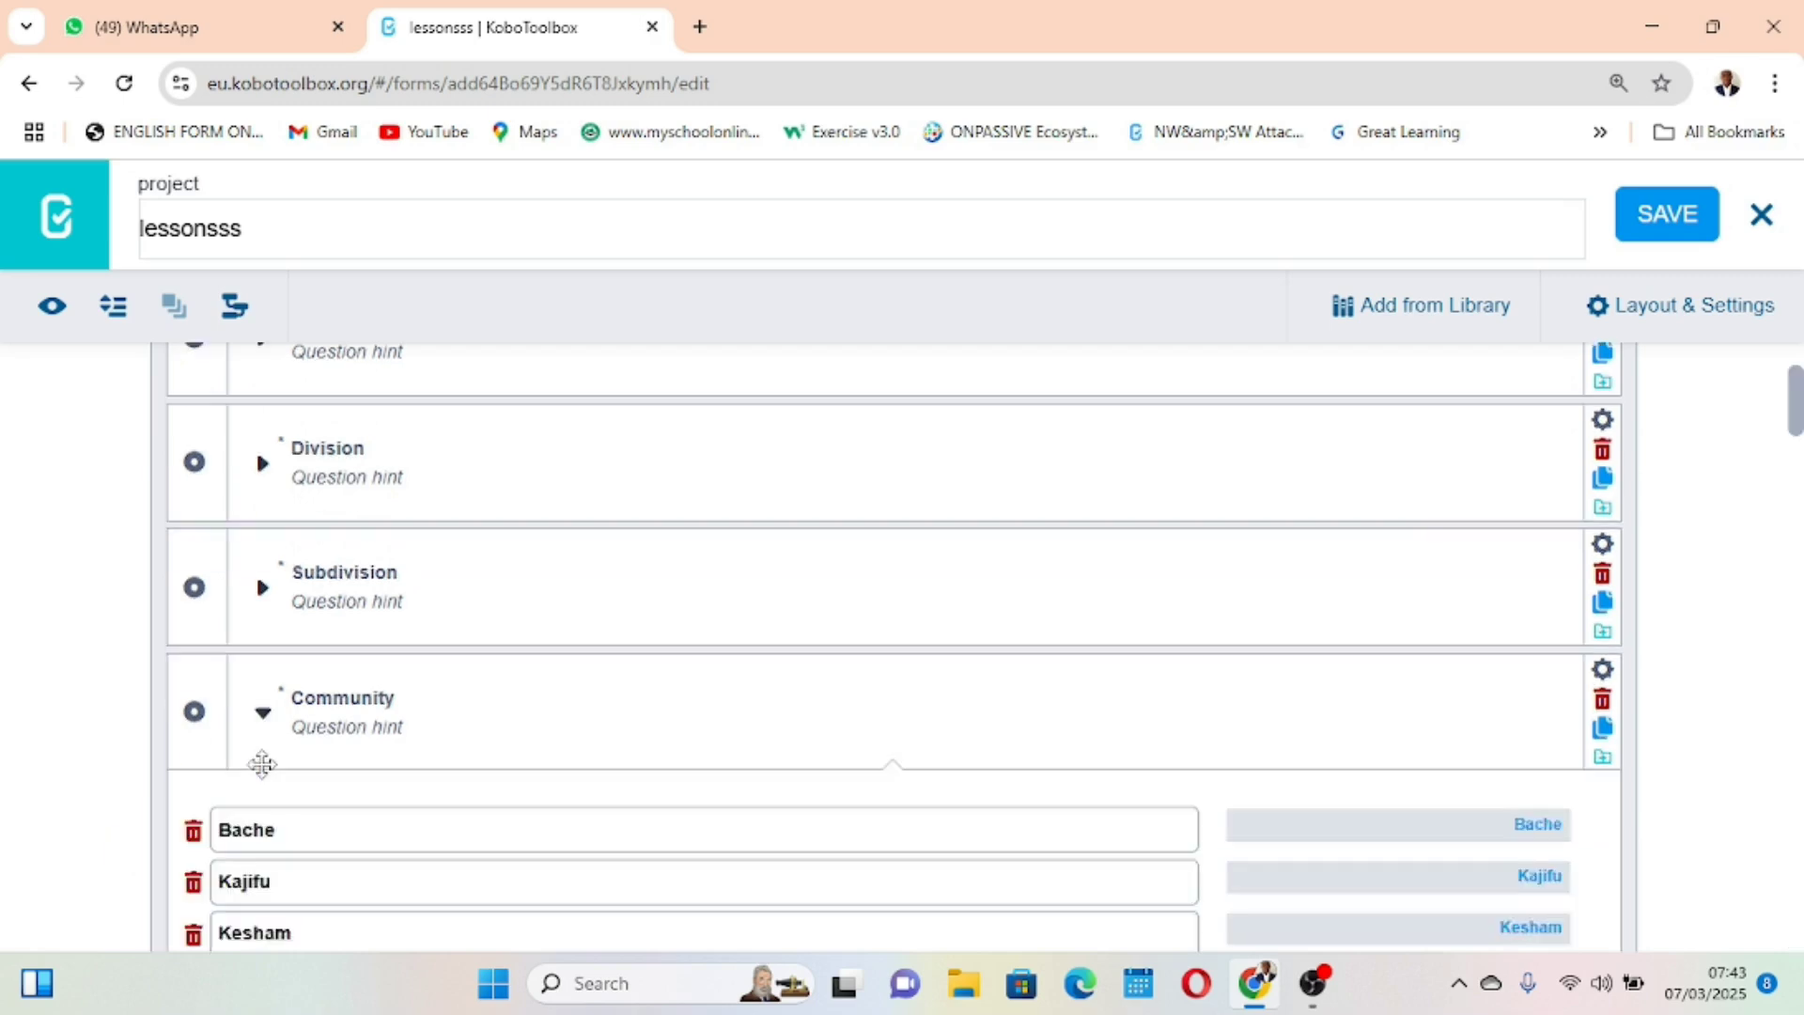
scroll(262, 761, "down", 5)
scroll(262, 762, "down", 15)
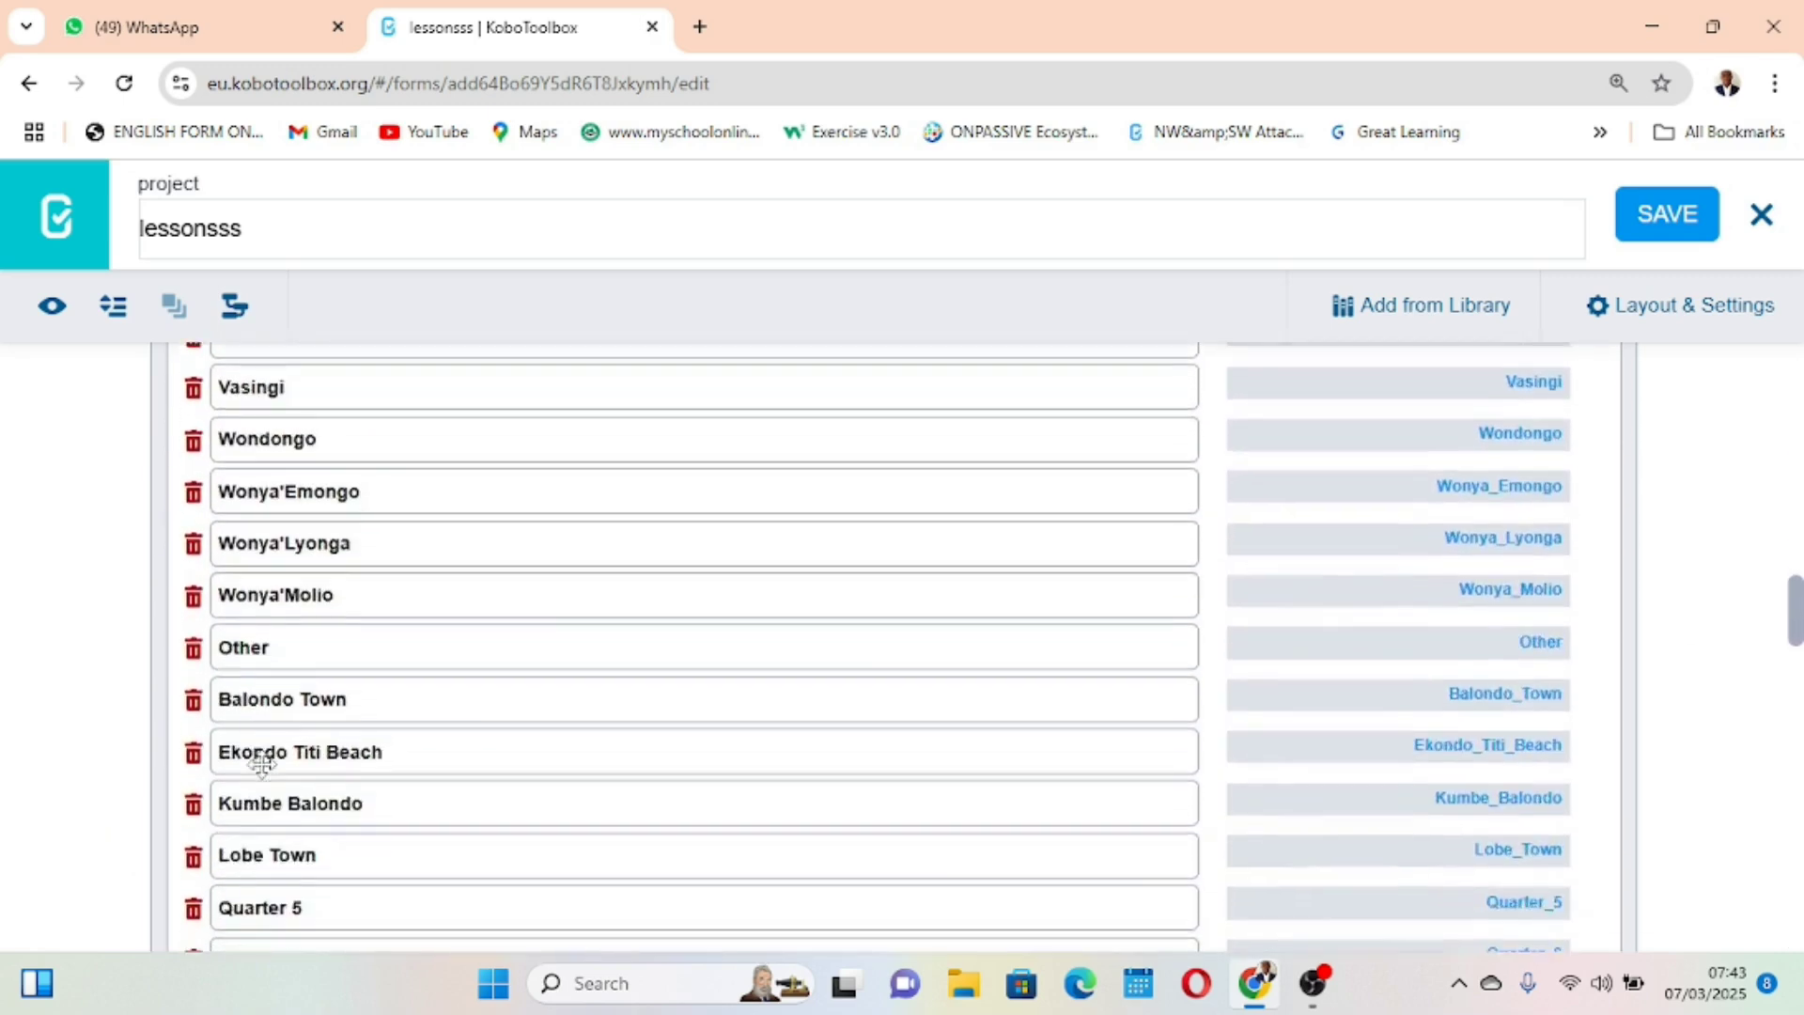
scroll(262, 763, "down", 8)
scroll(264, 763, "up", 15)
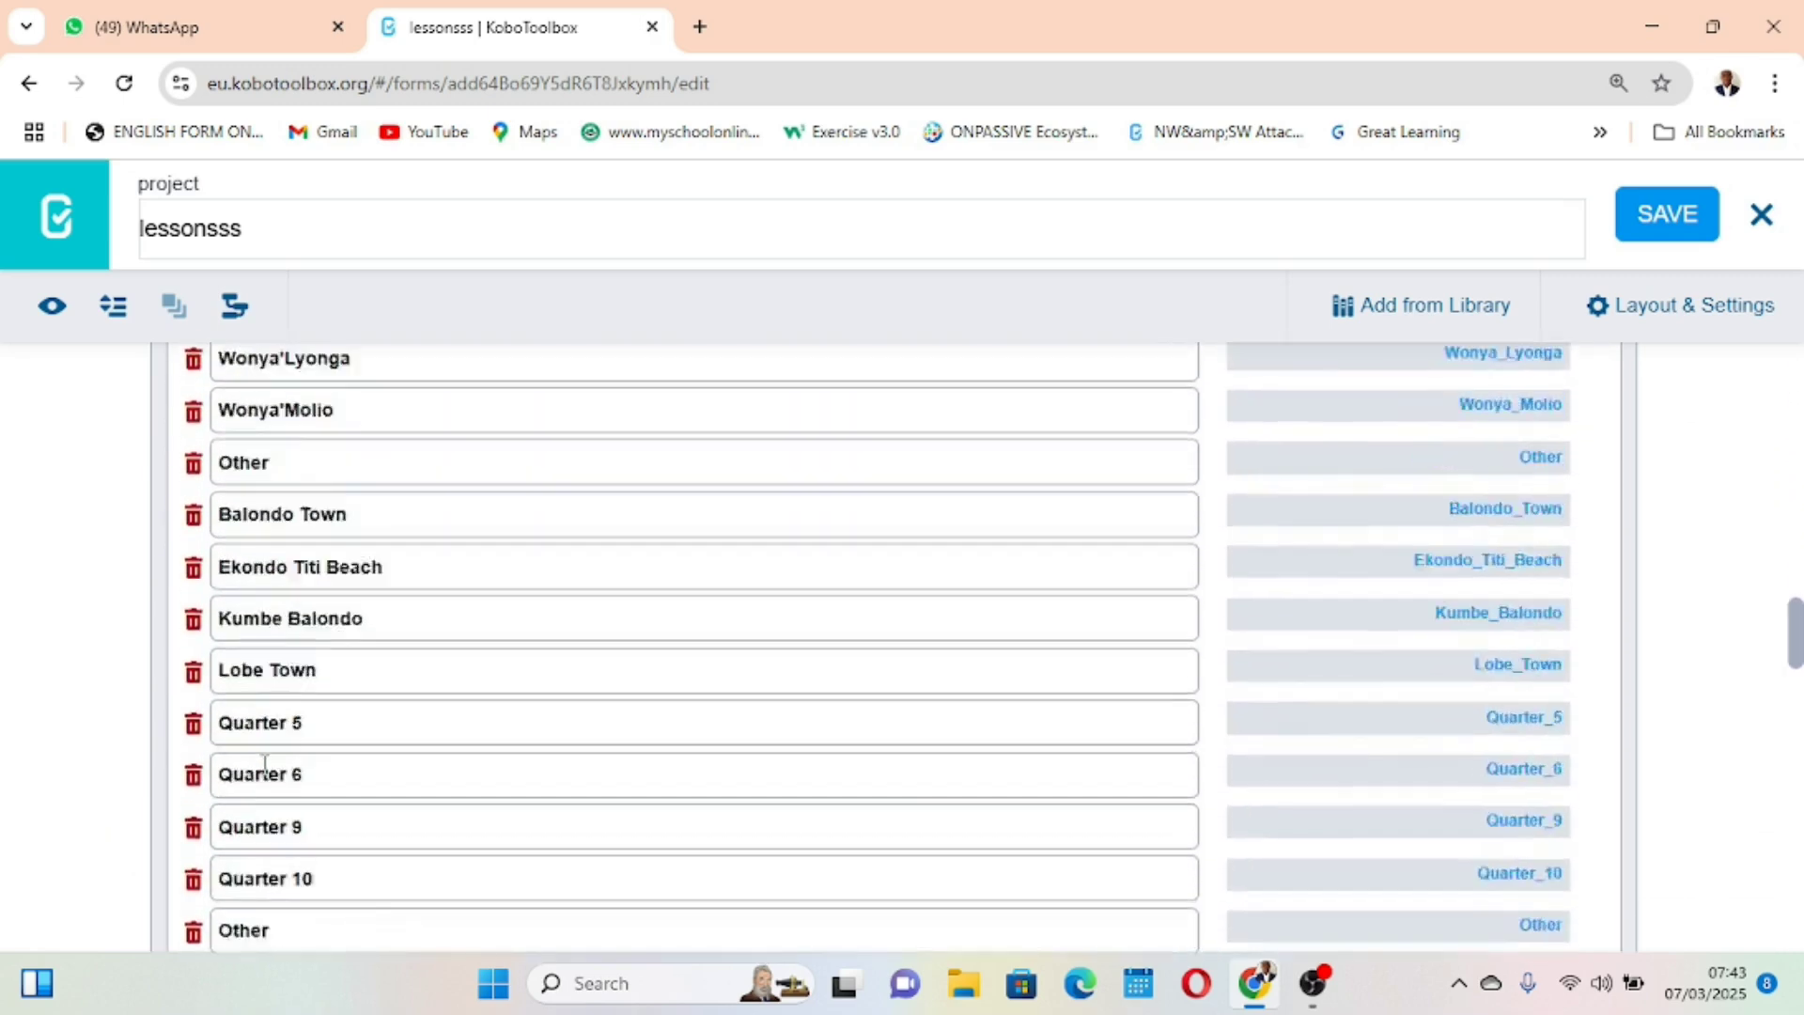
scroll(264, 762, "up", 15)
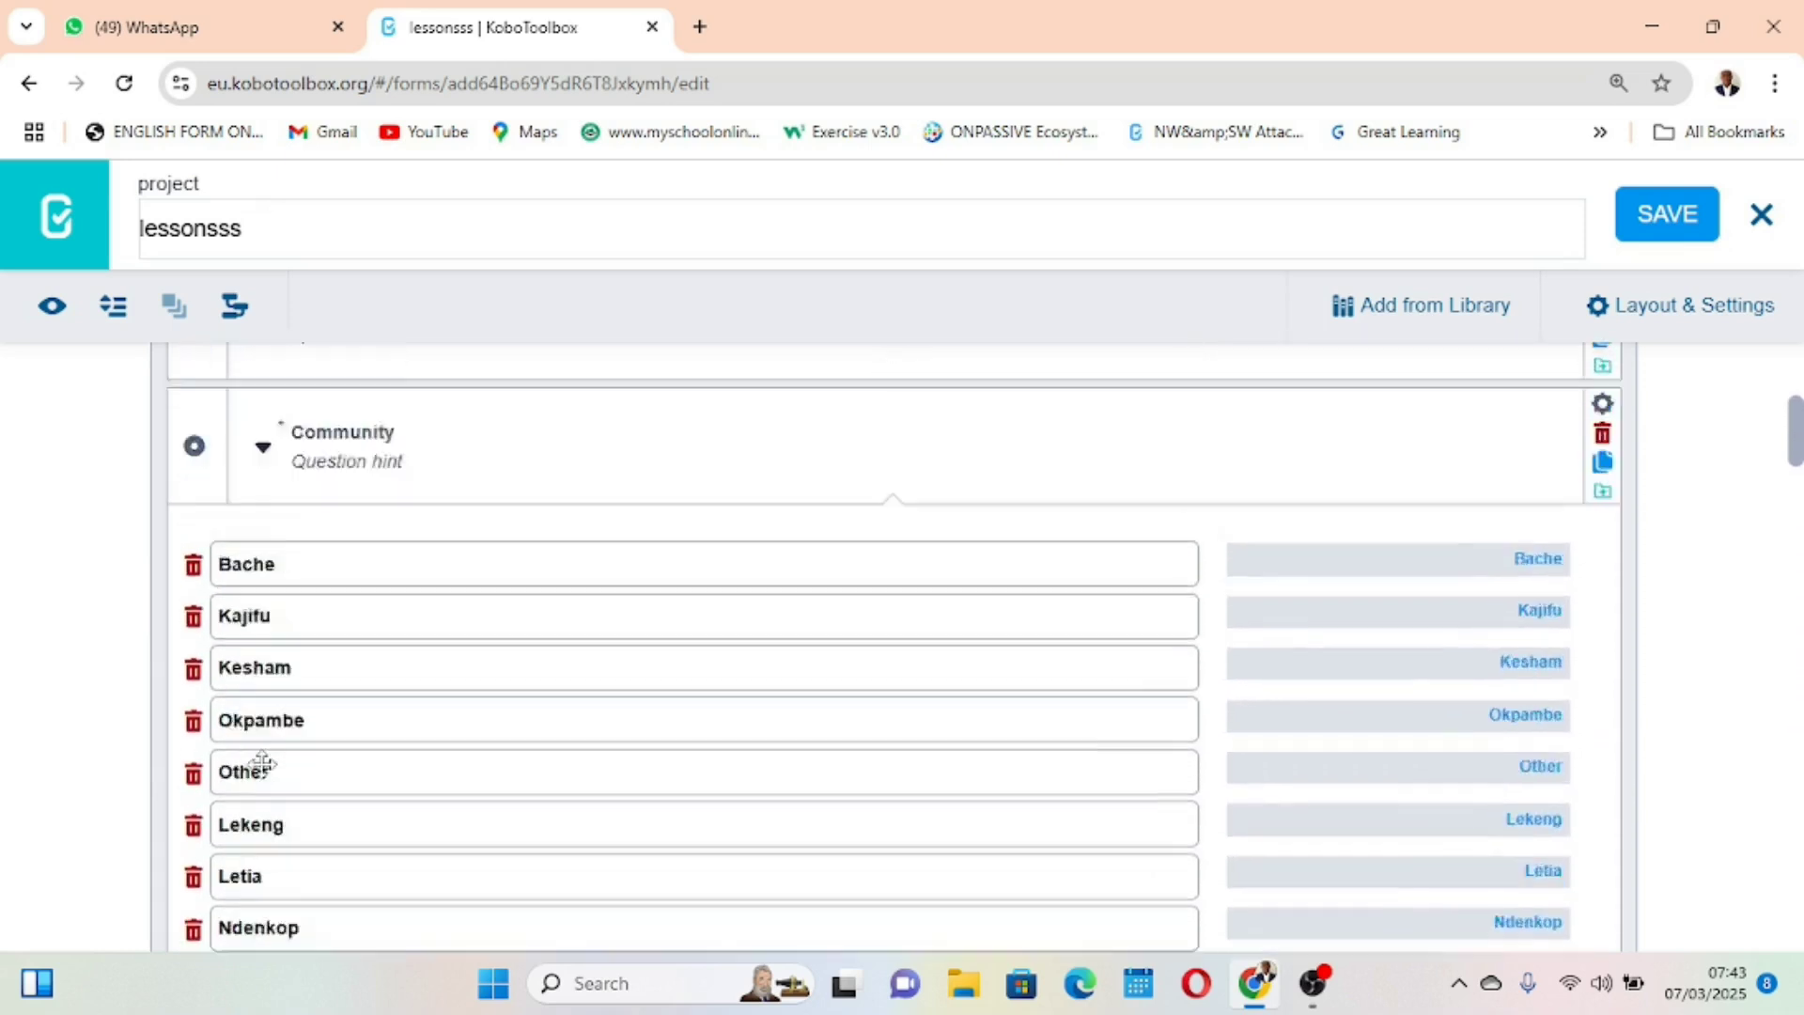
left_click(262, 761)
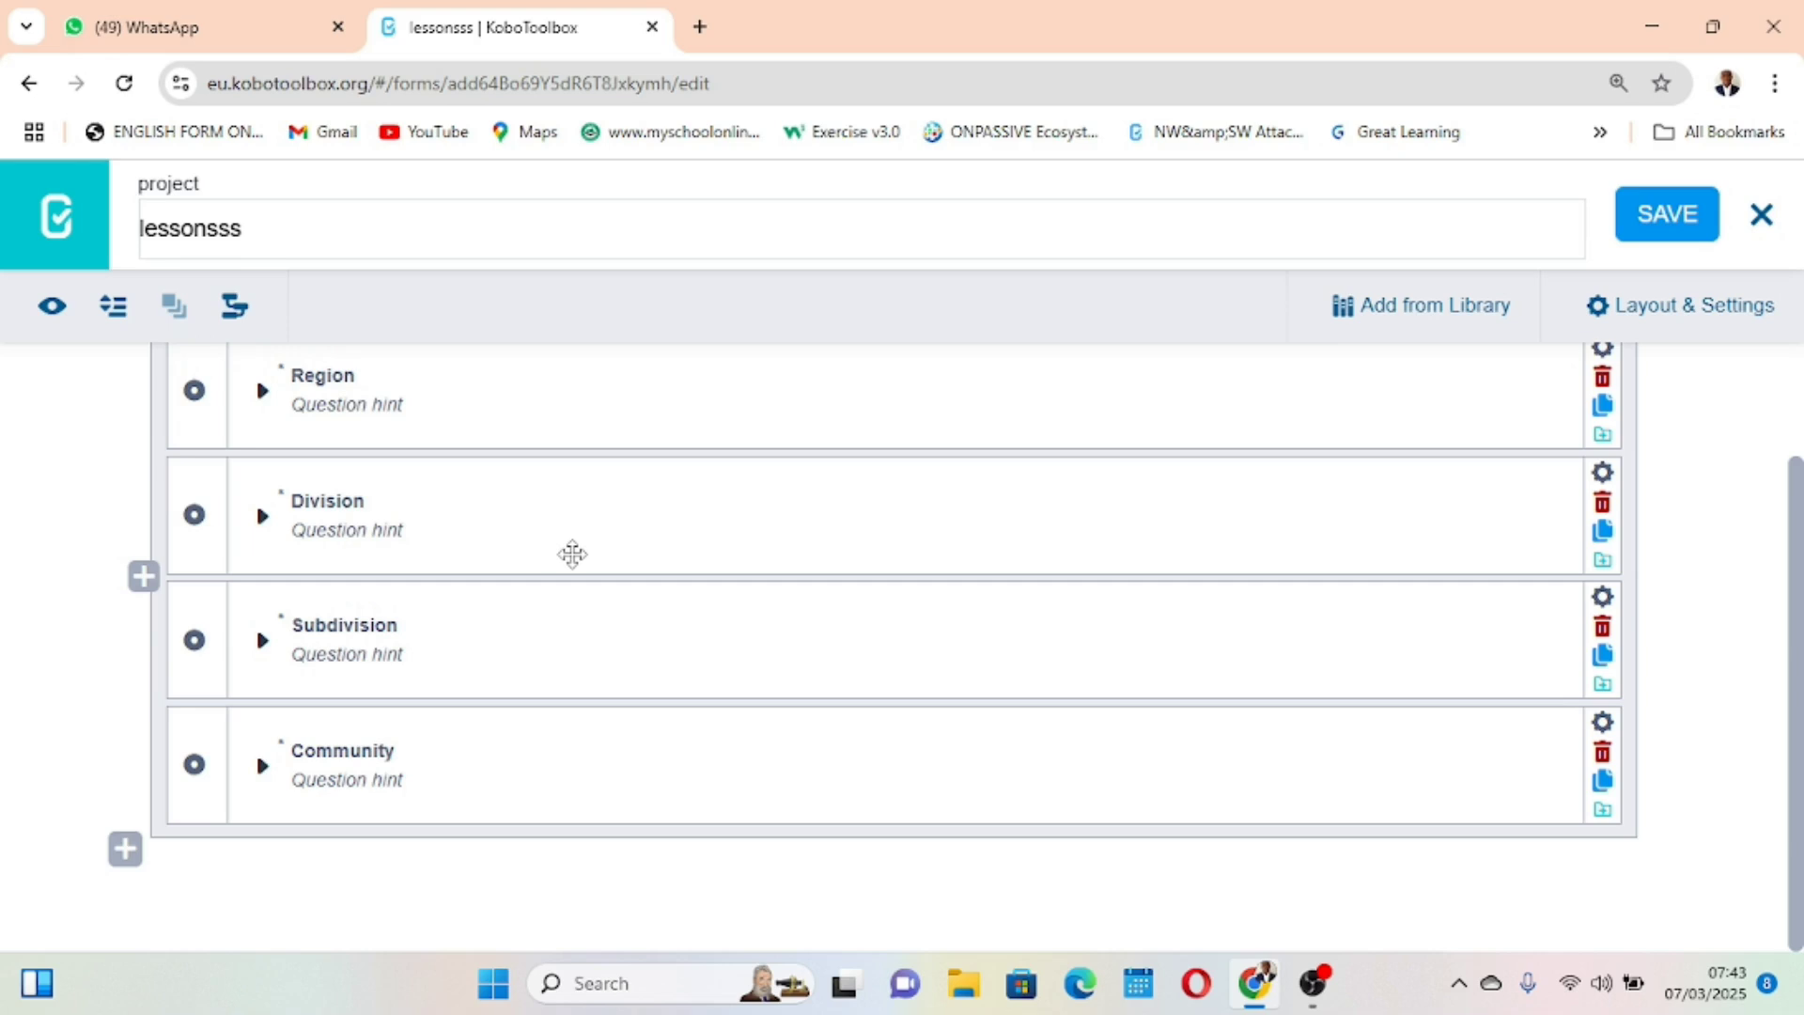
scroll(572, 554, "up", 2)
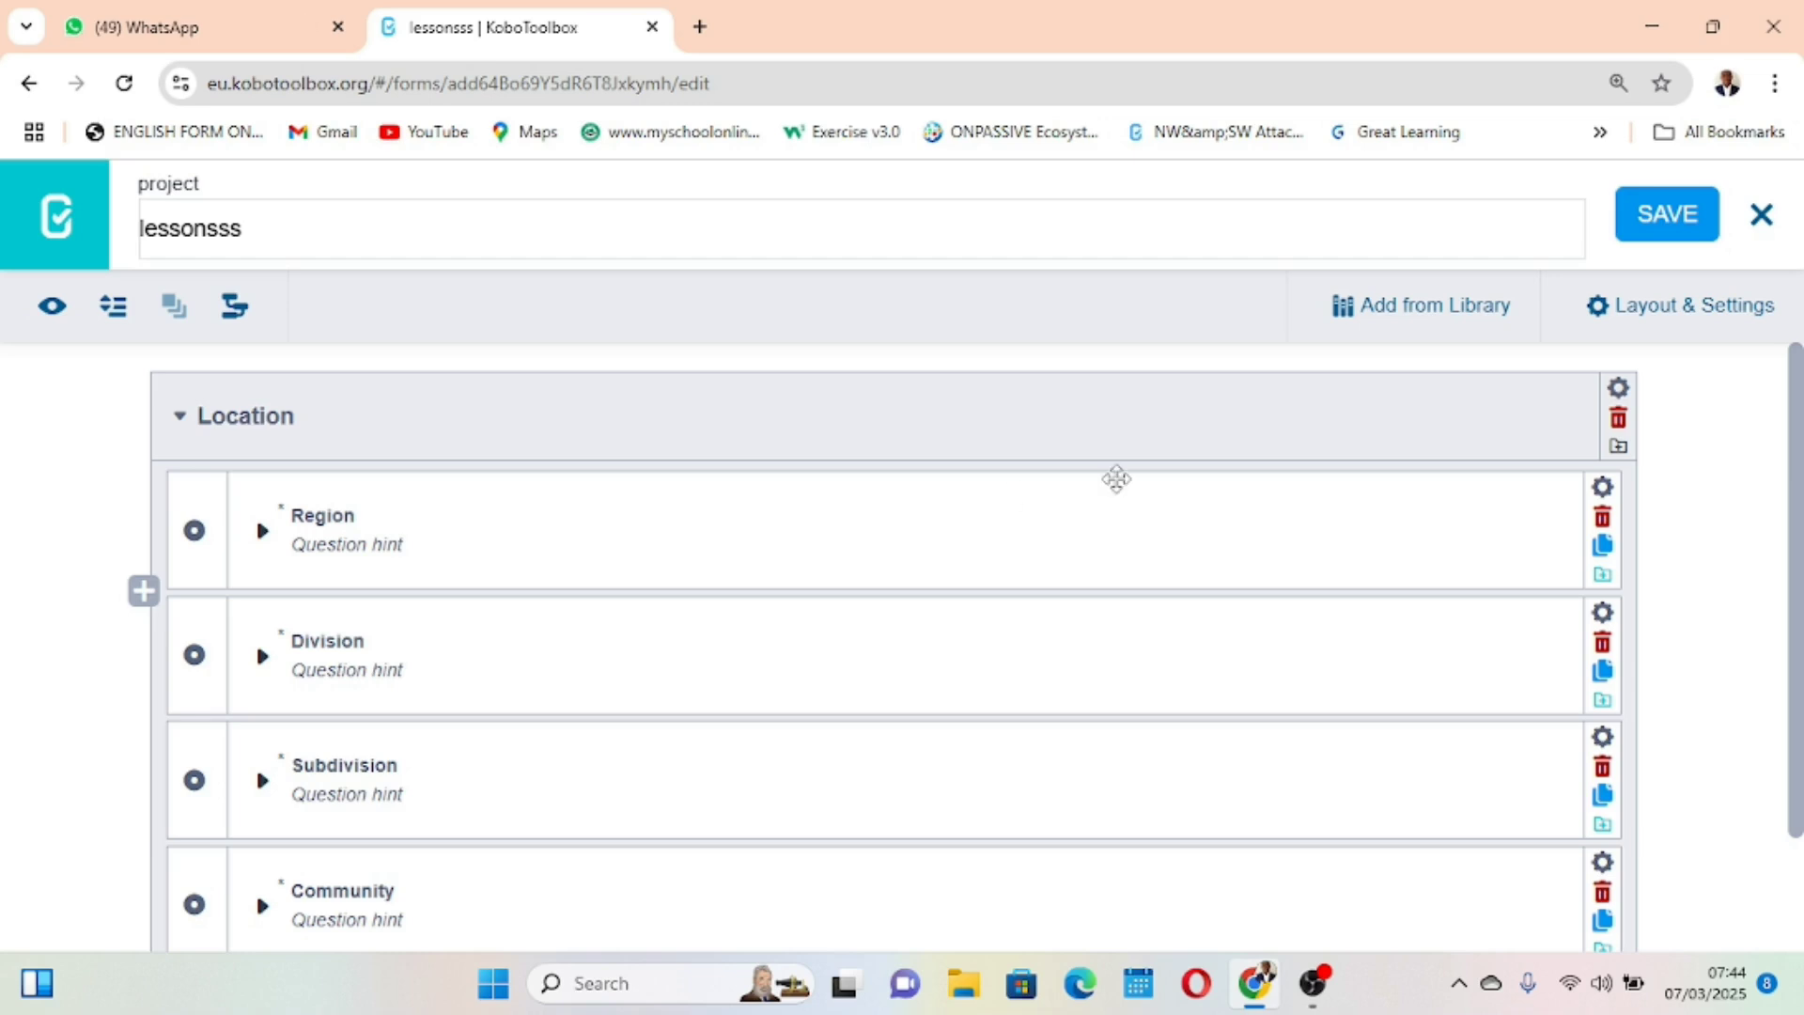
- Close the form builder and preview the undeployed lessonsss draft form
left_click(1762, 218)
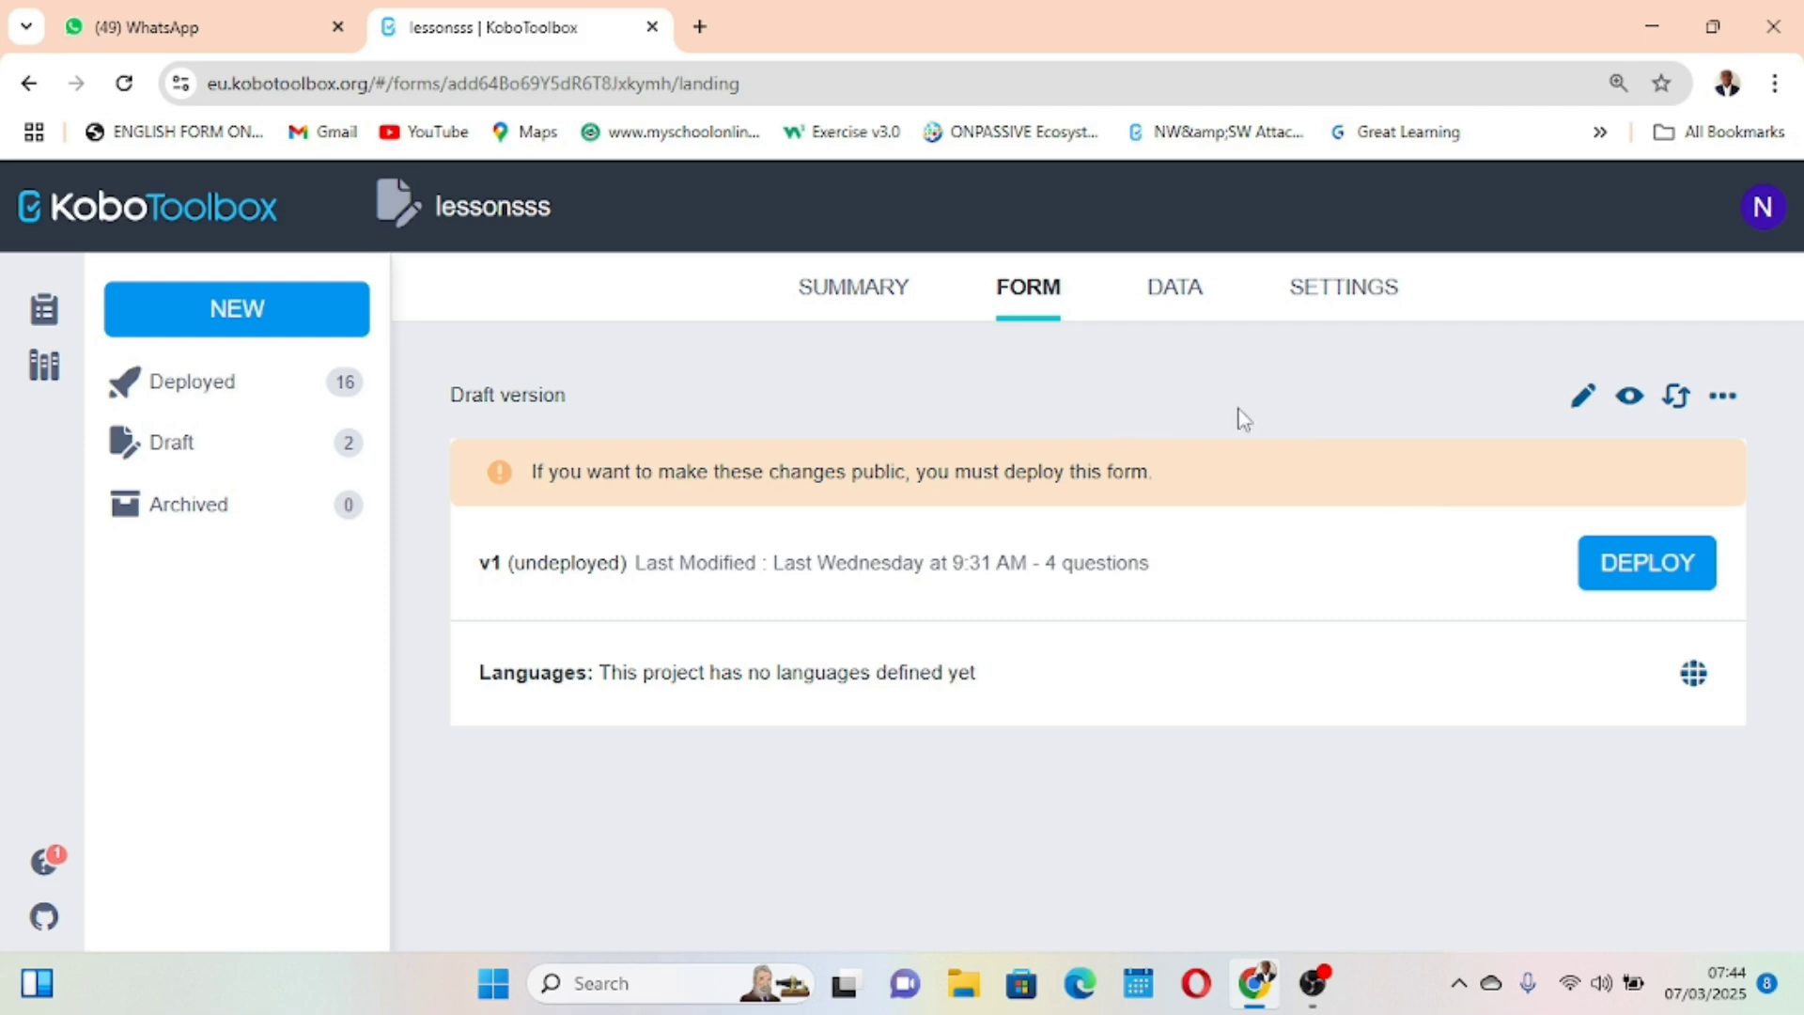
left_click(1631, 399)
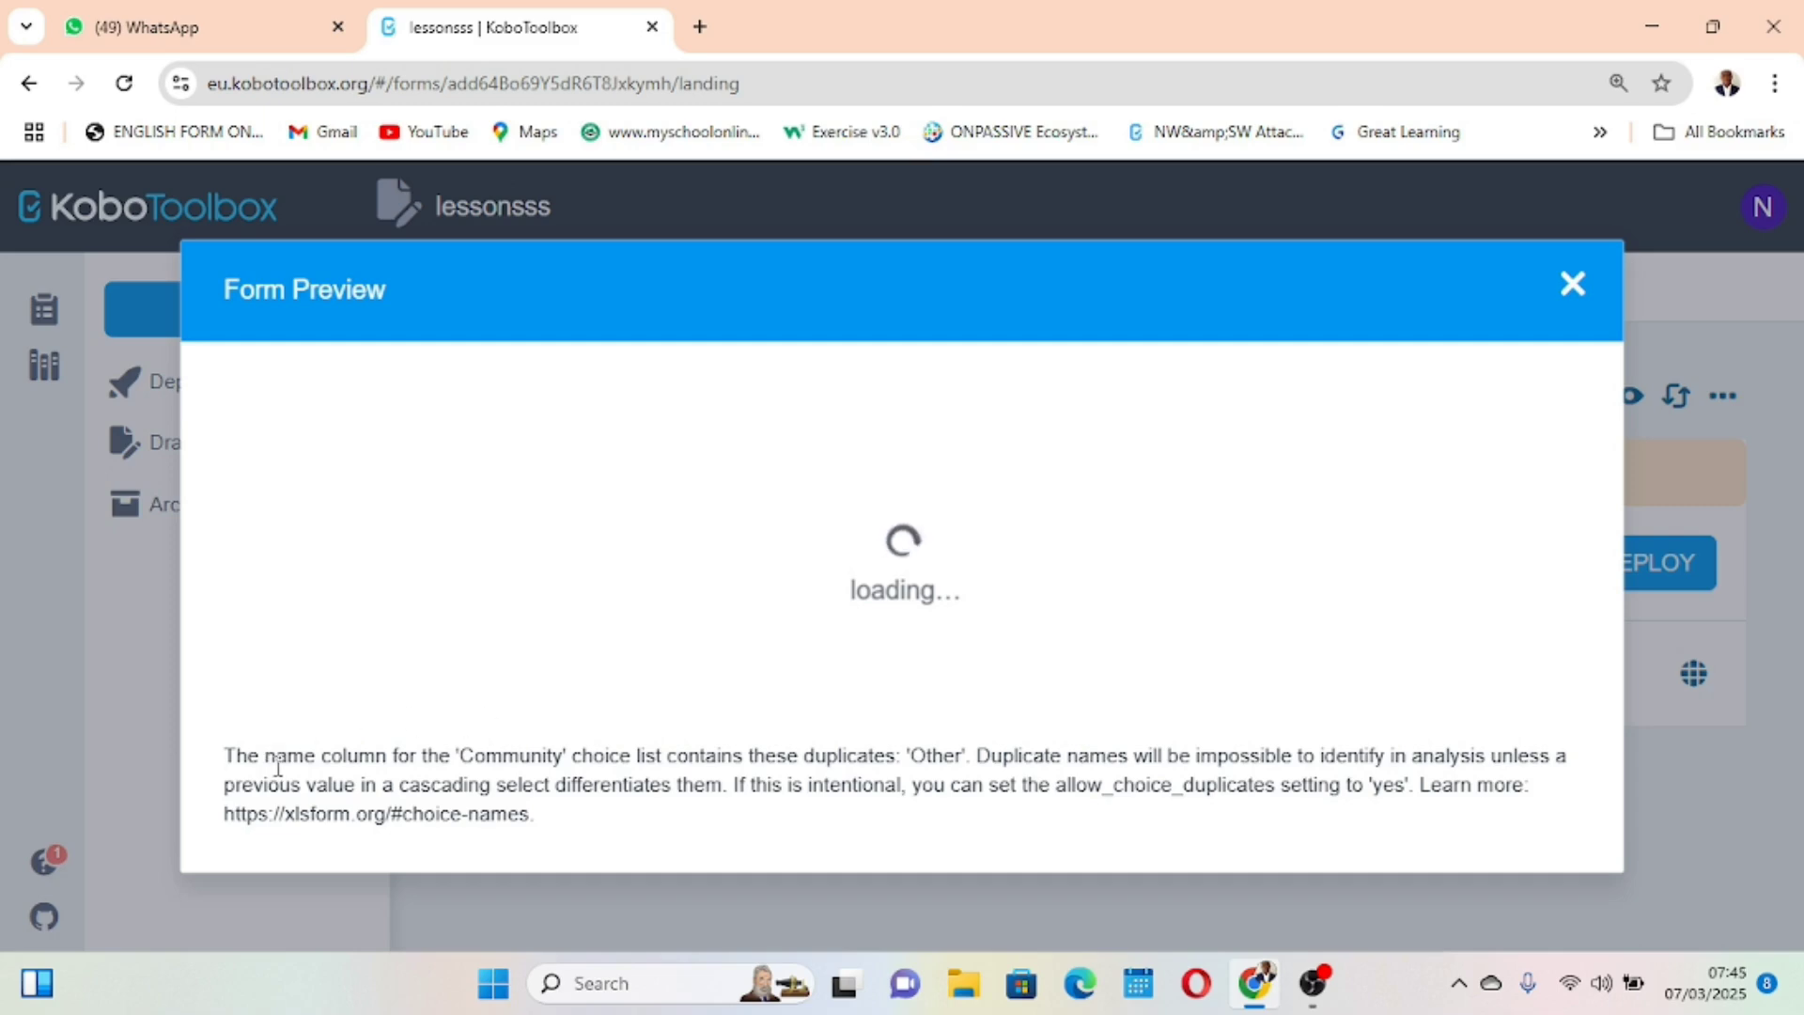
key("ctrl+plus")
key("ctrl+plus")
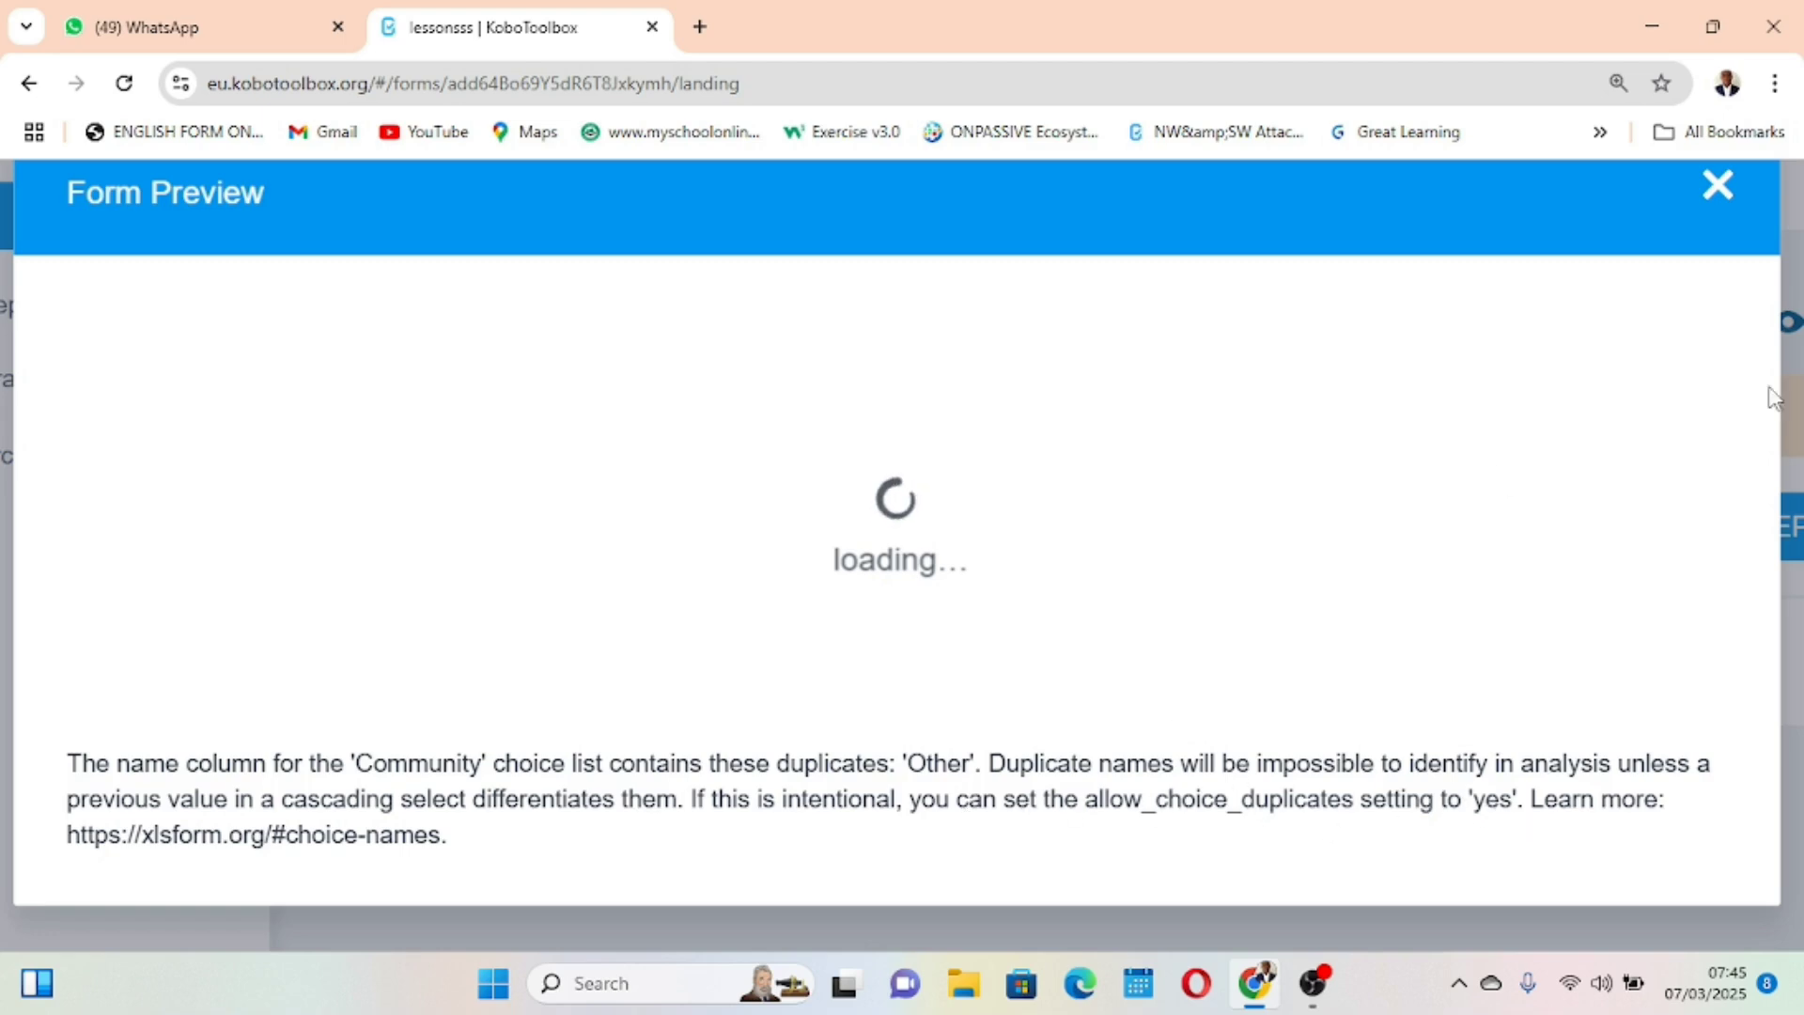
left_click(1717, 186)
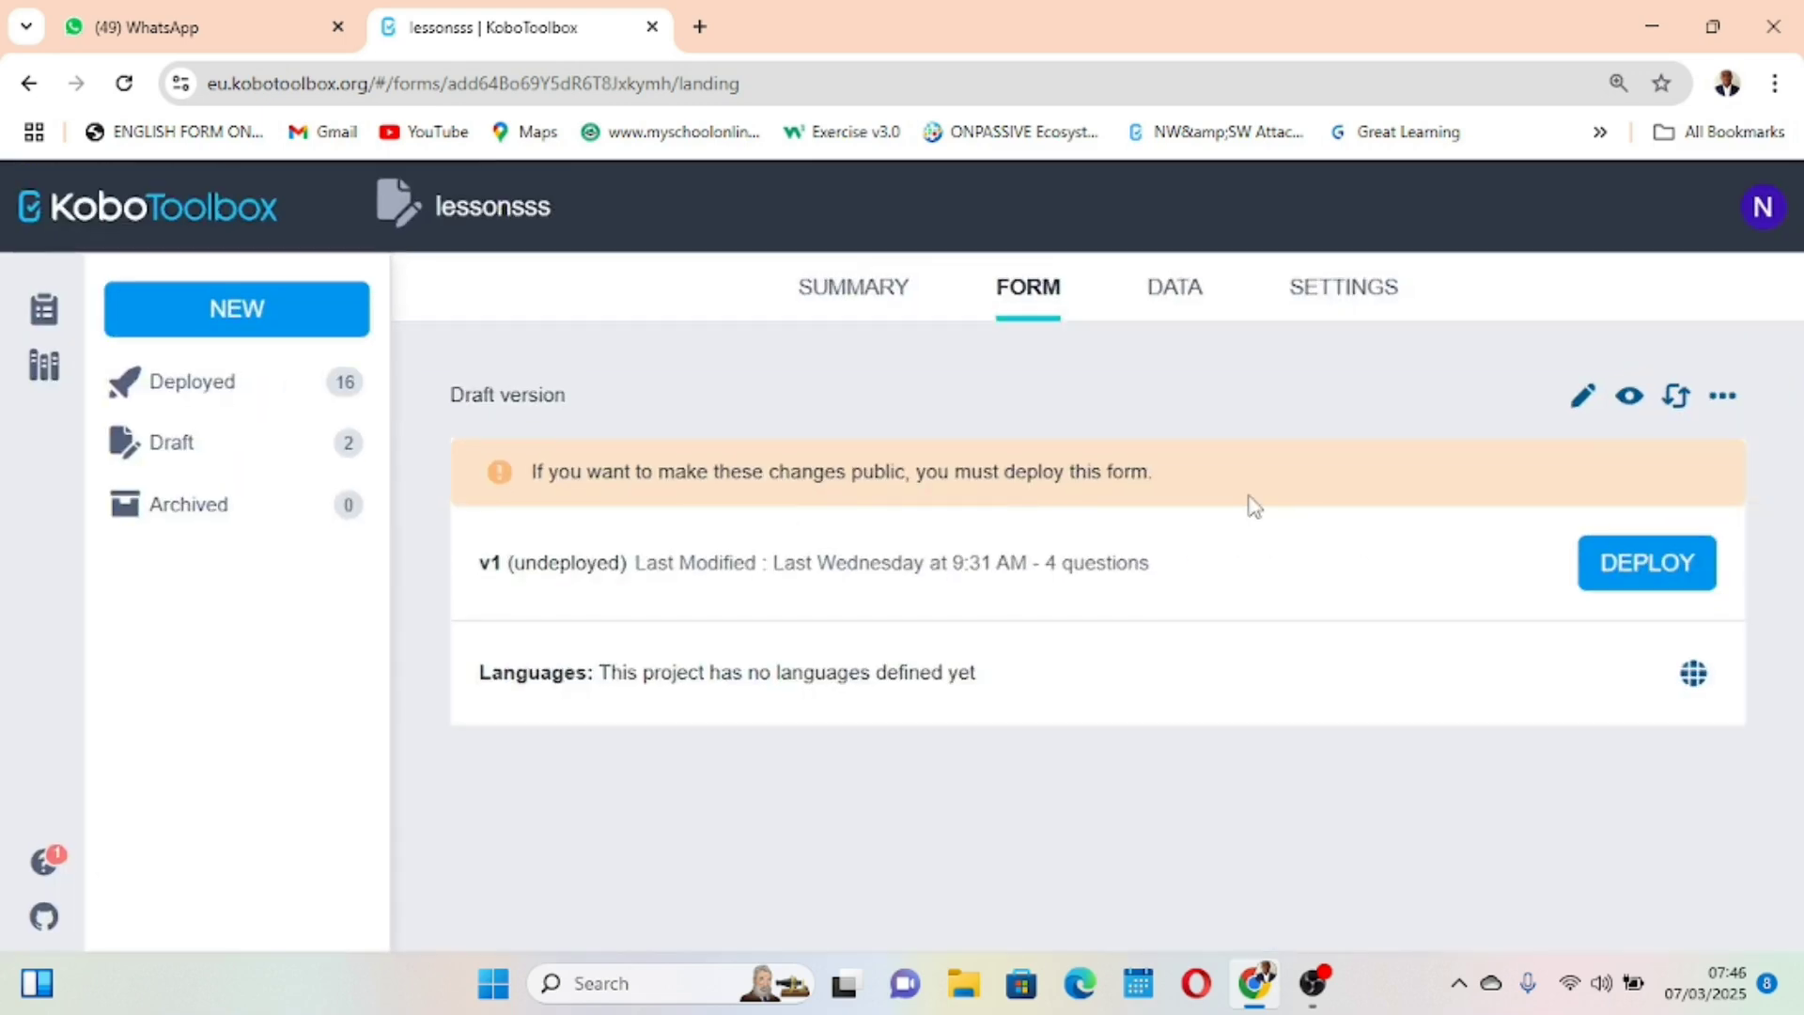
left_click(1639, 570)
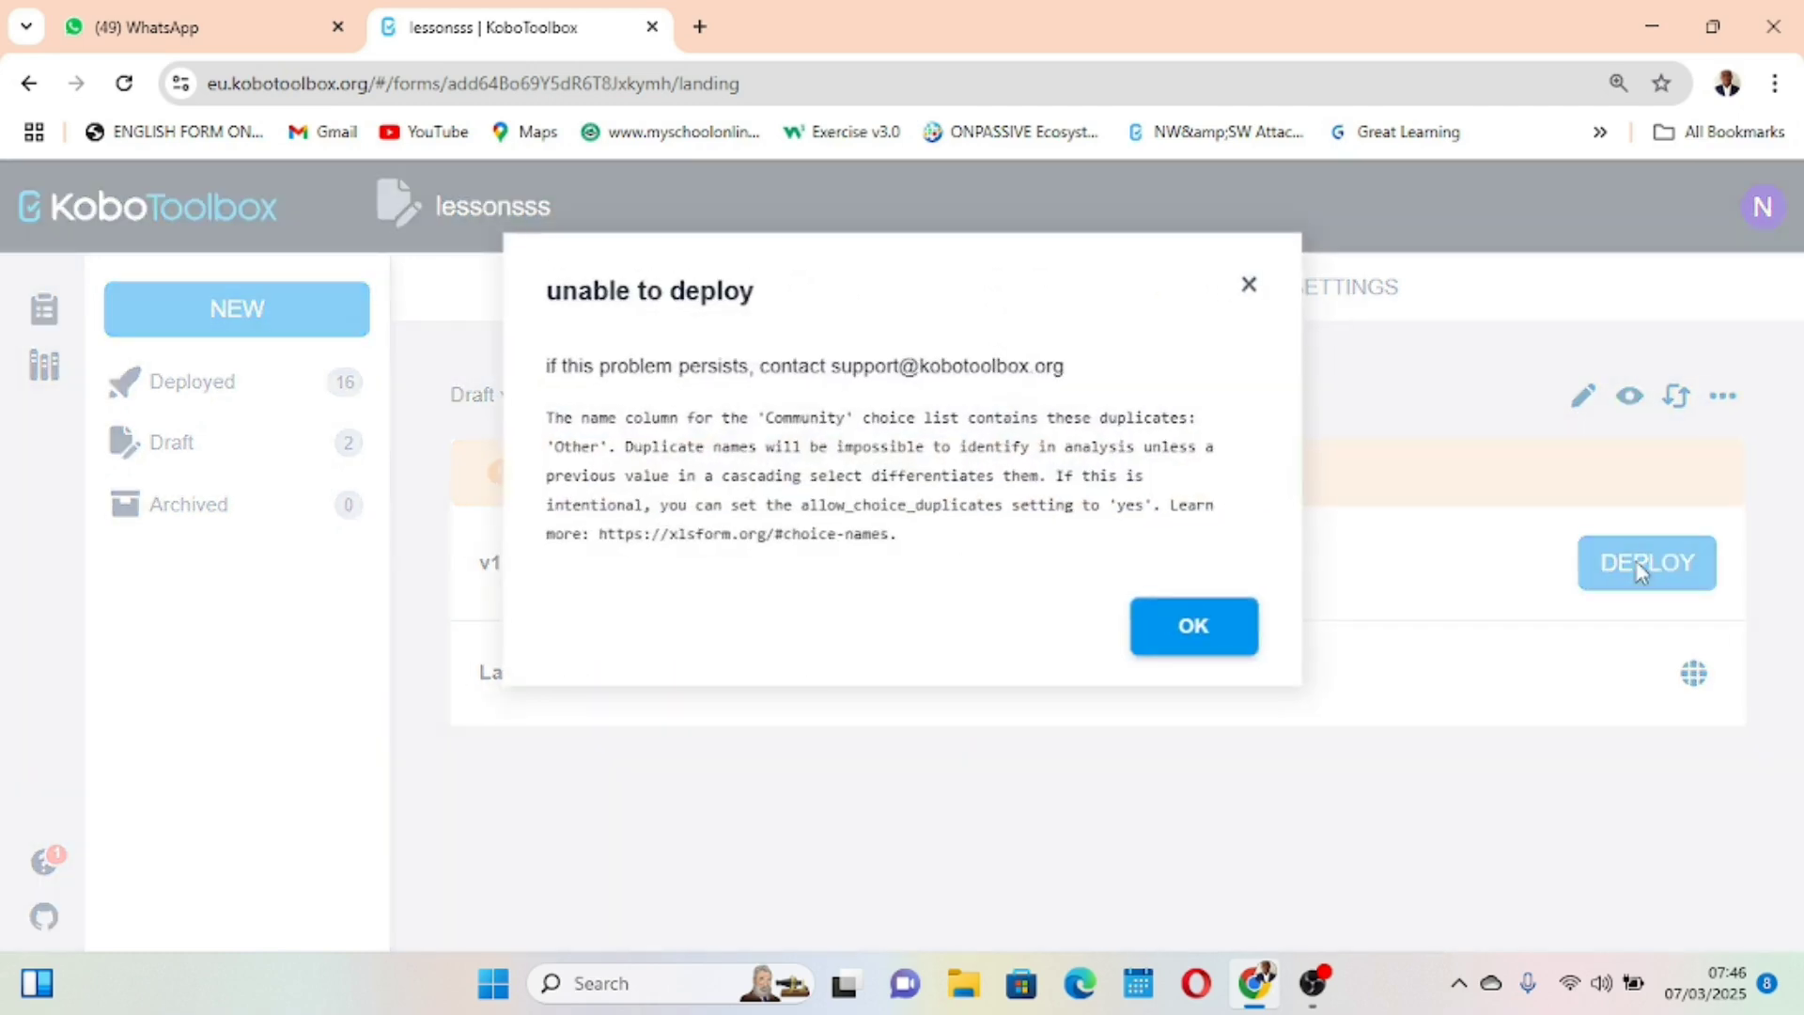
scroll(1030, 390, "up", 5)
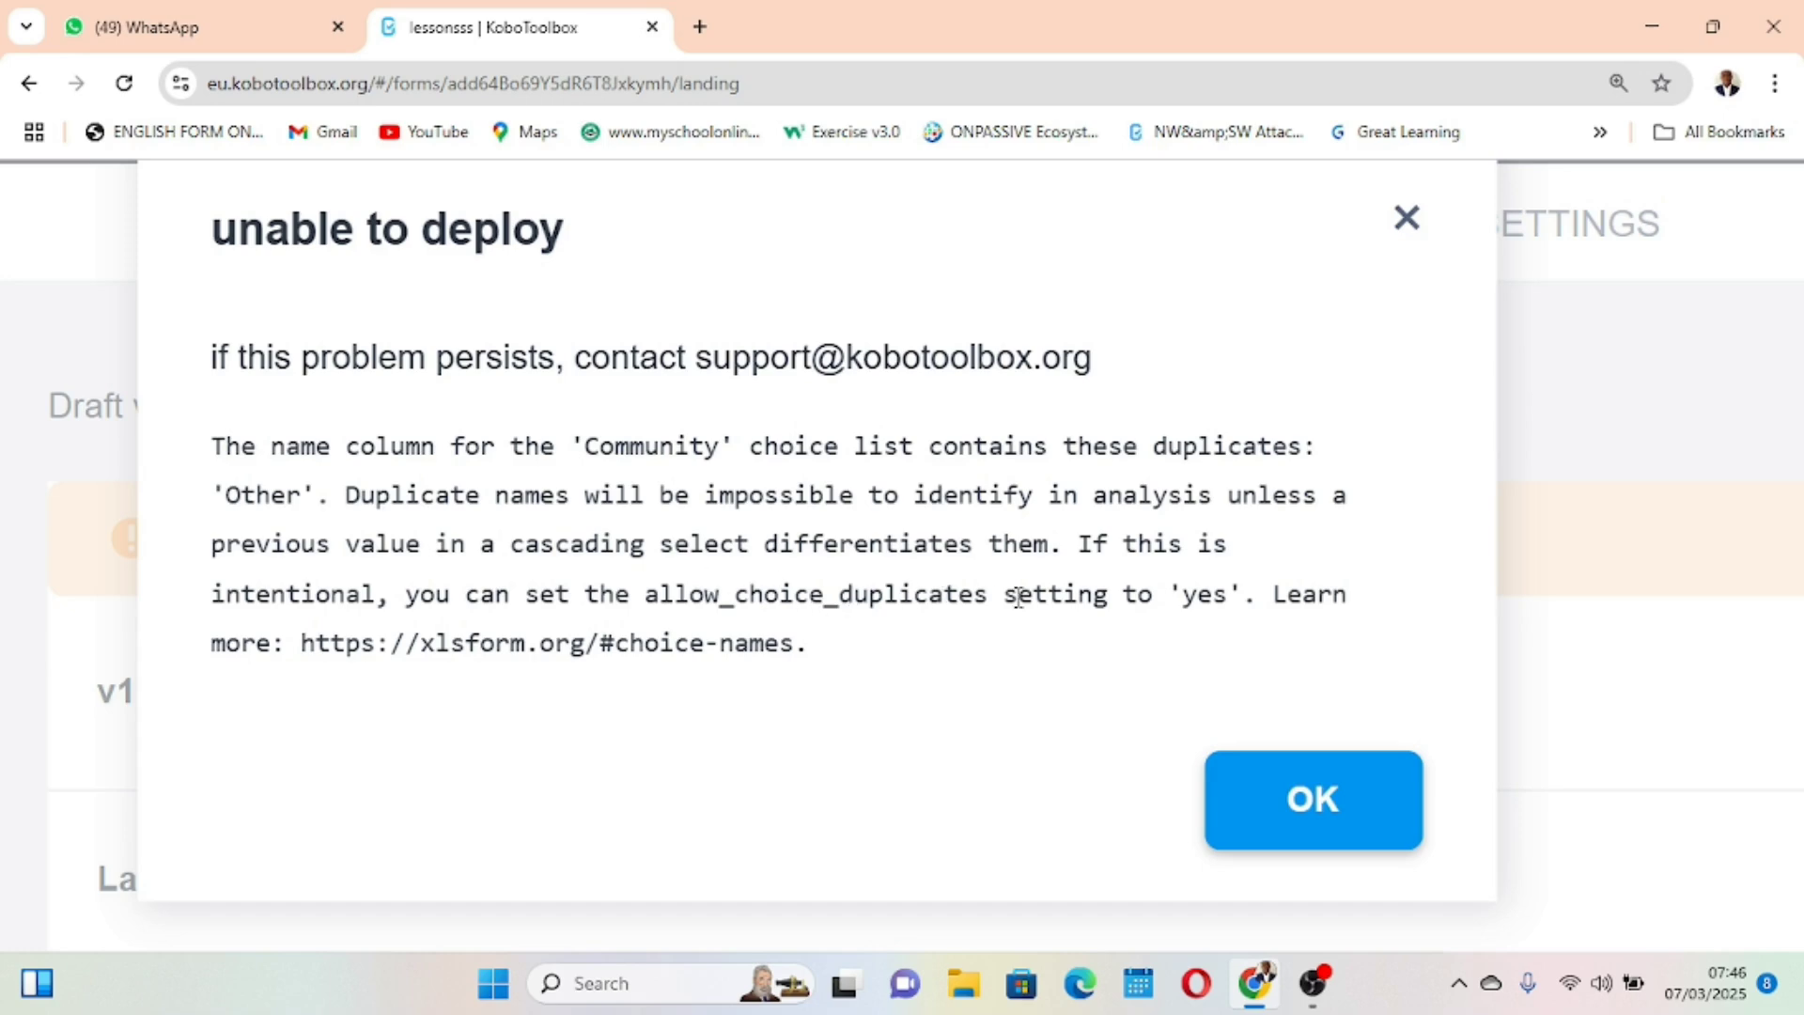
left_click(1320, 778)
key("ctrl+minus")
key("ctrl+minus")
key("ctrl+minus")
key("ctrl+minus")
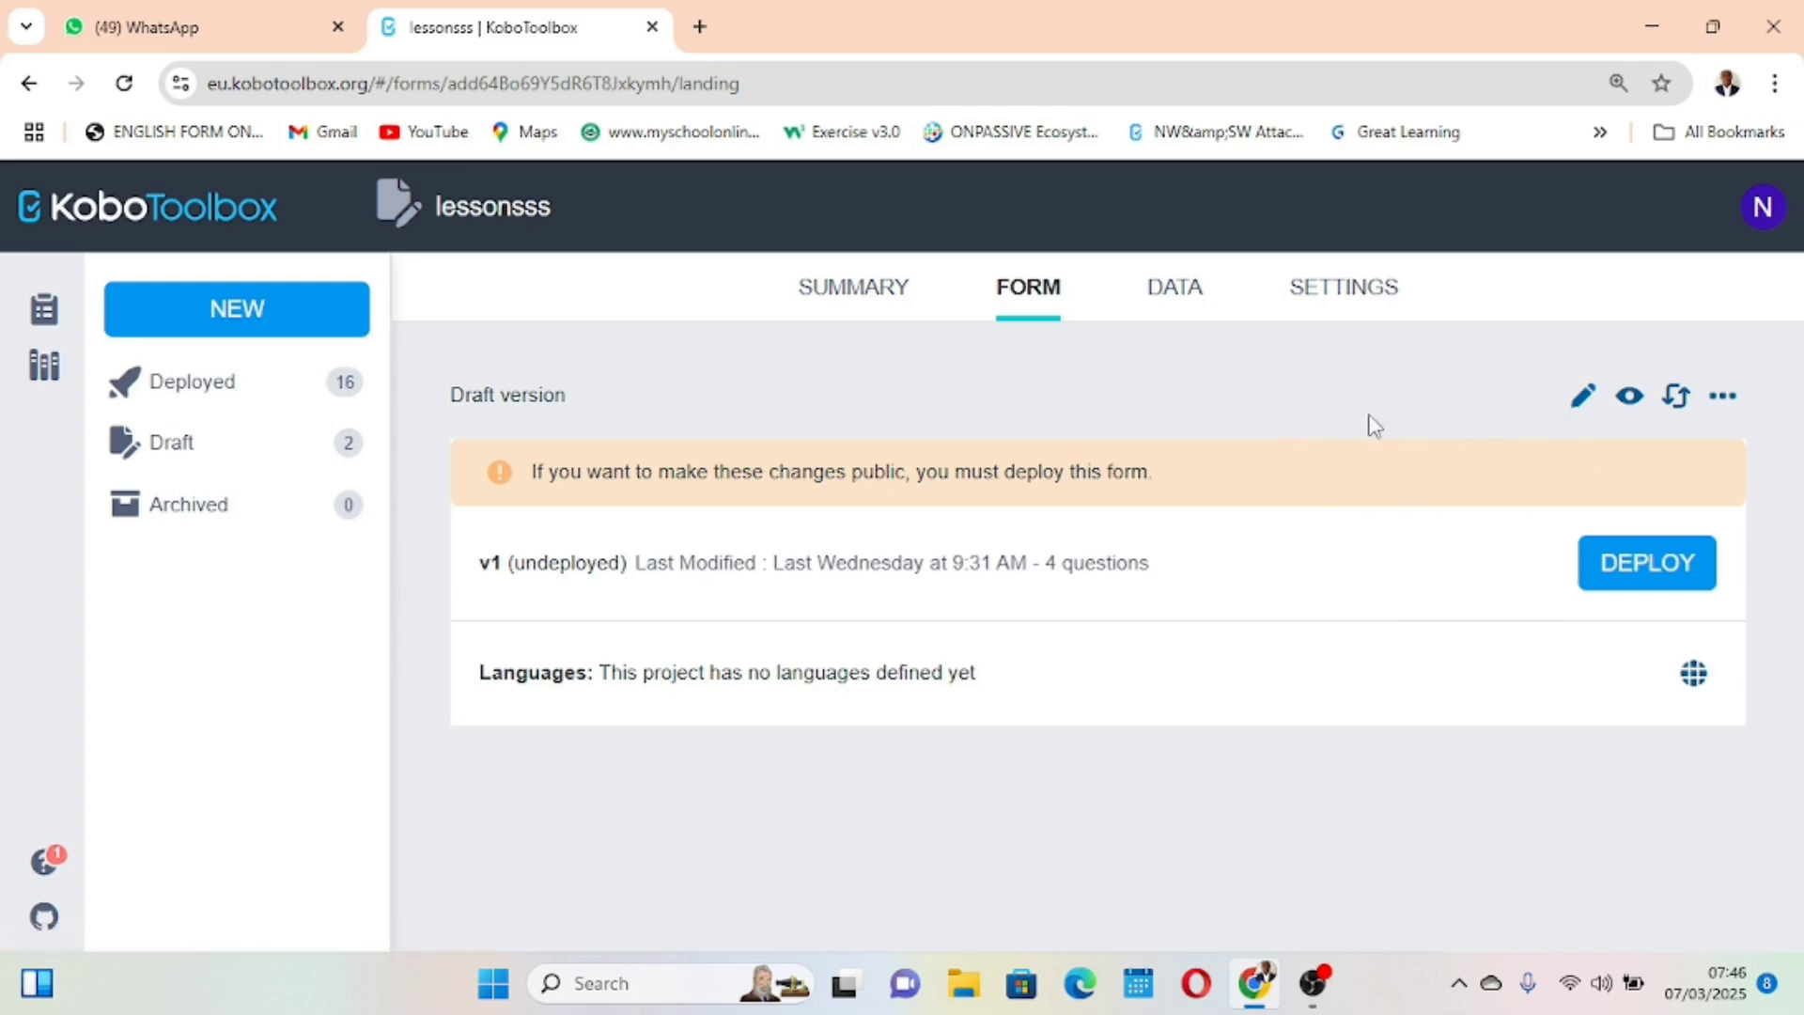
- Download the lessonsss draft form as an XLS file from the More actions menu
left_click(1725, 402)
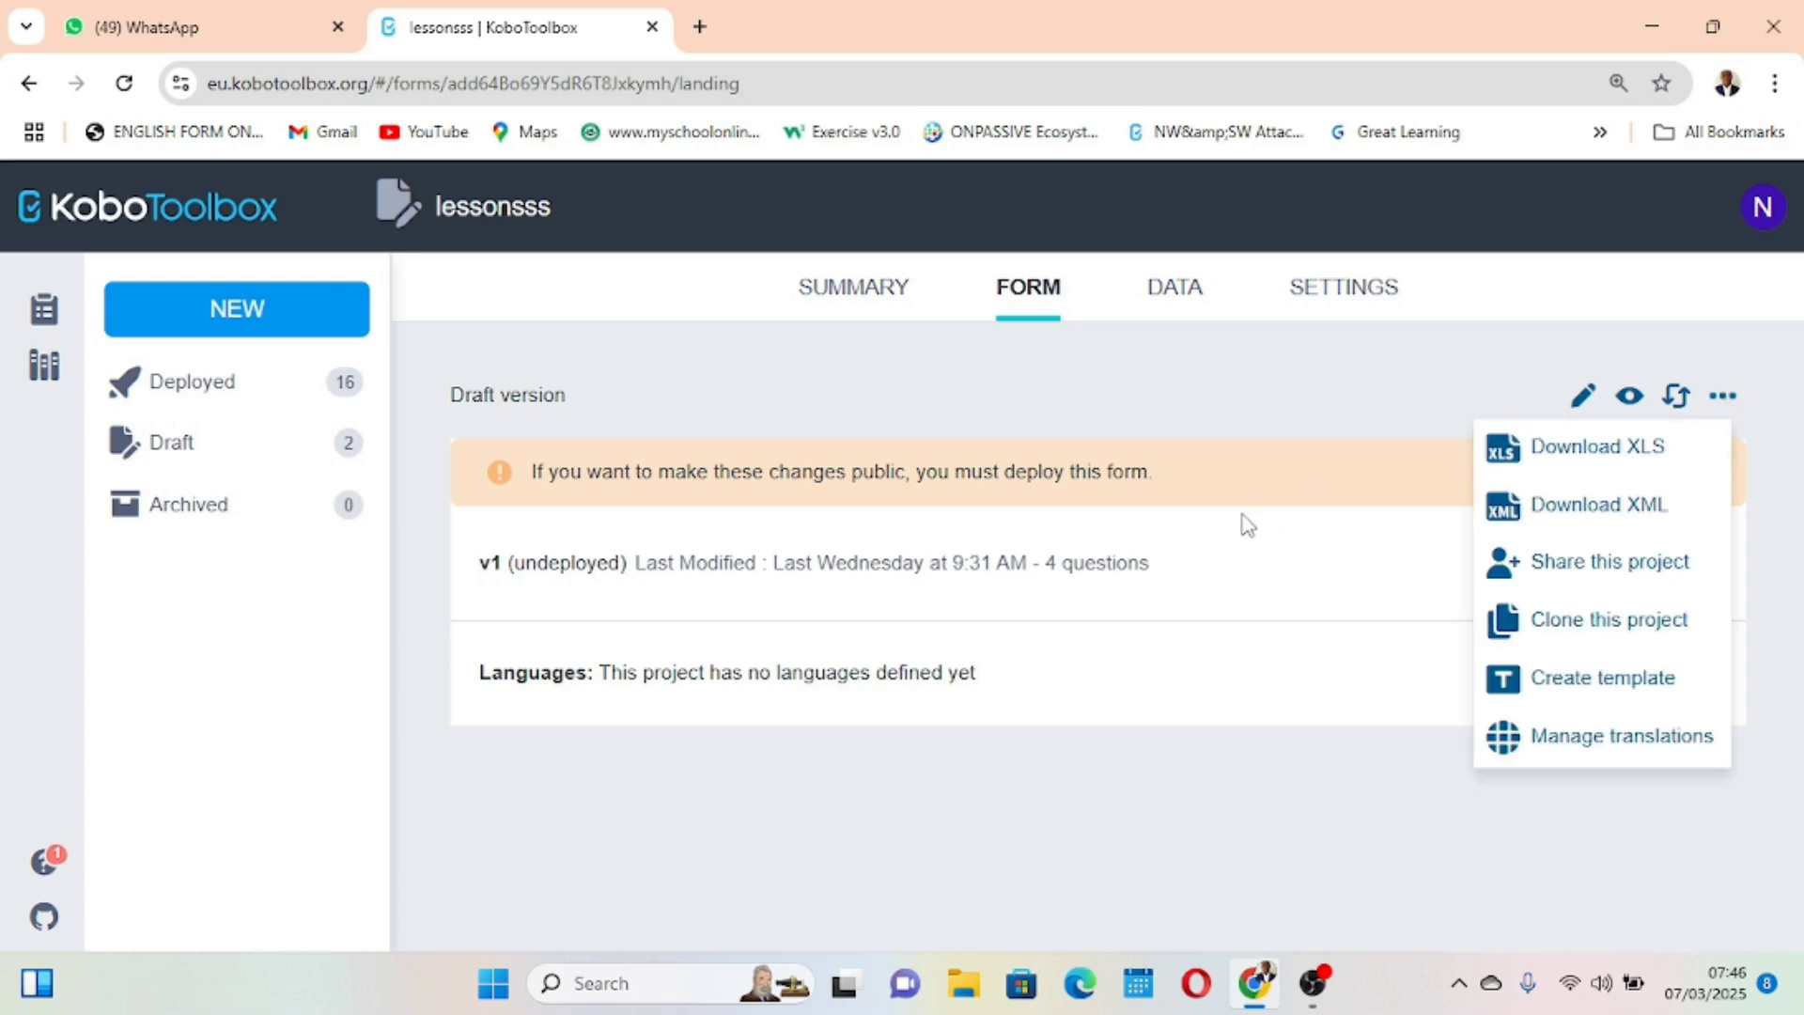
scroll(1245, 522, "up", 5)
scroll(1245, 521, "right", 5)
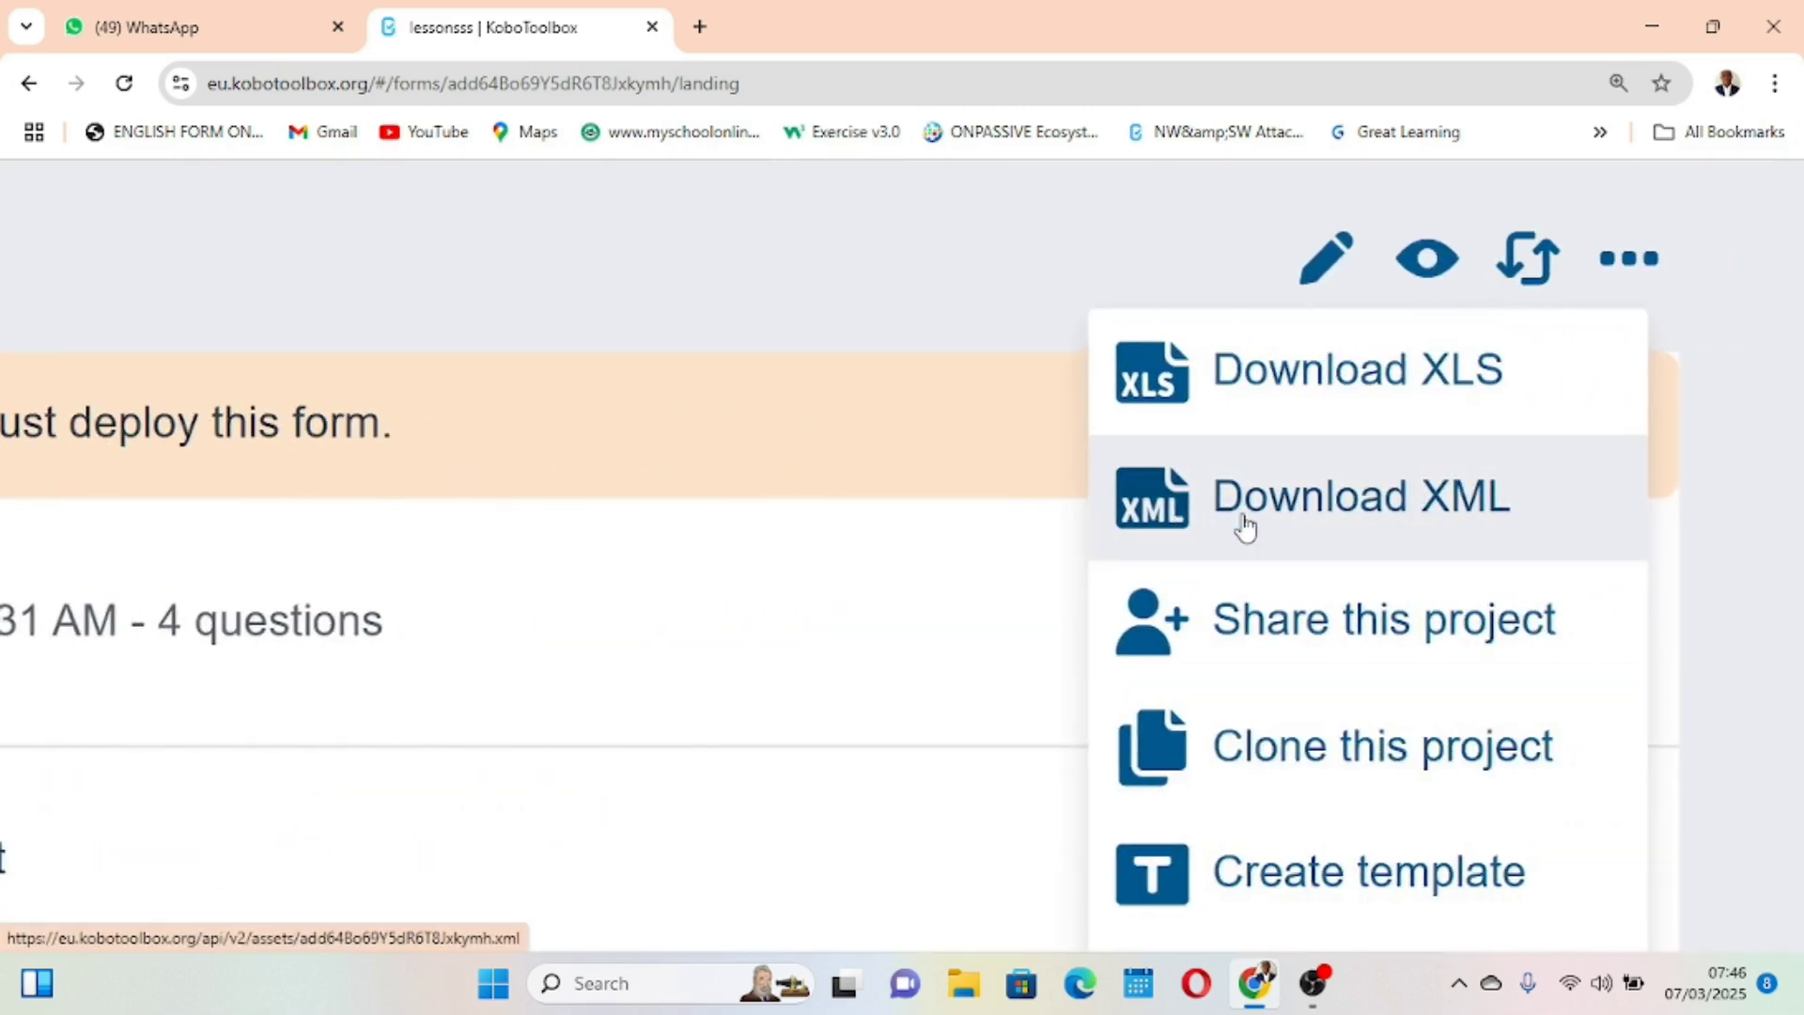
left_click(1346, 378)
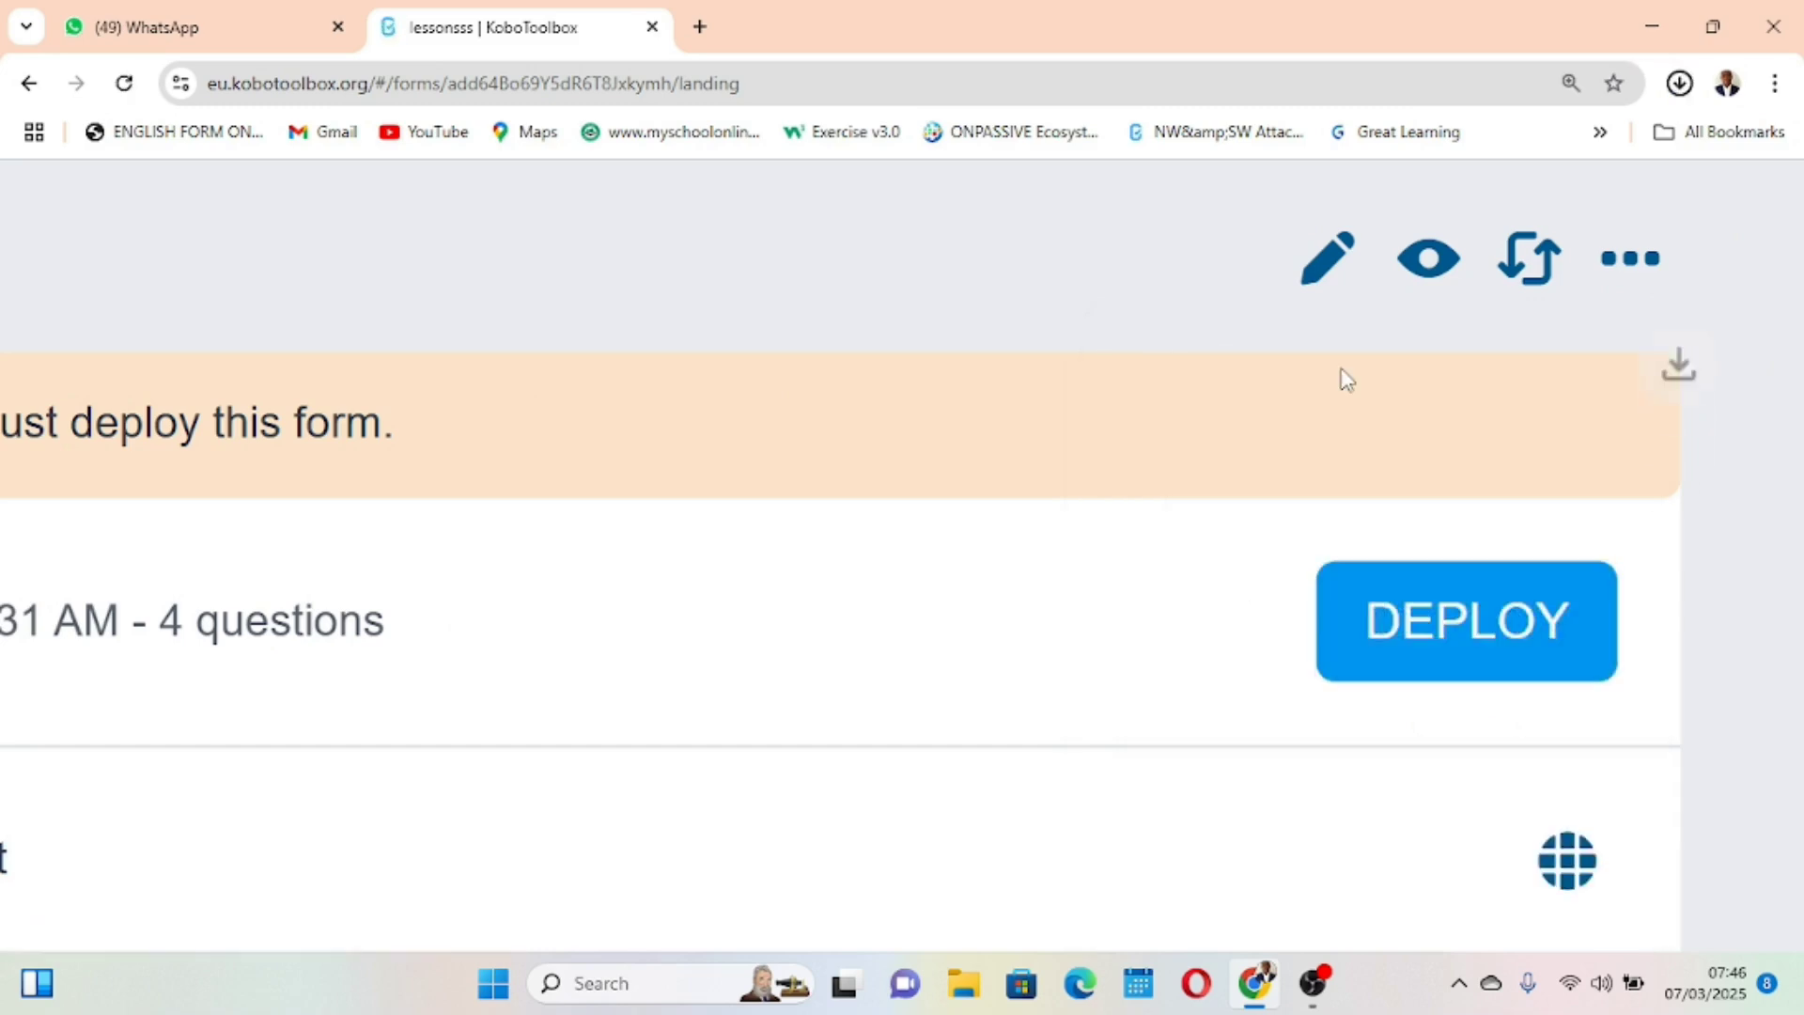
key("ctrl+minus")
key("ctrl+minus")
key("ctrl+minus")
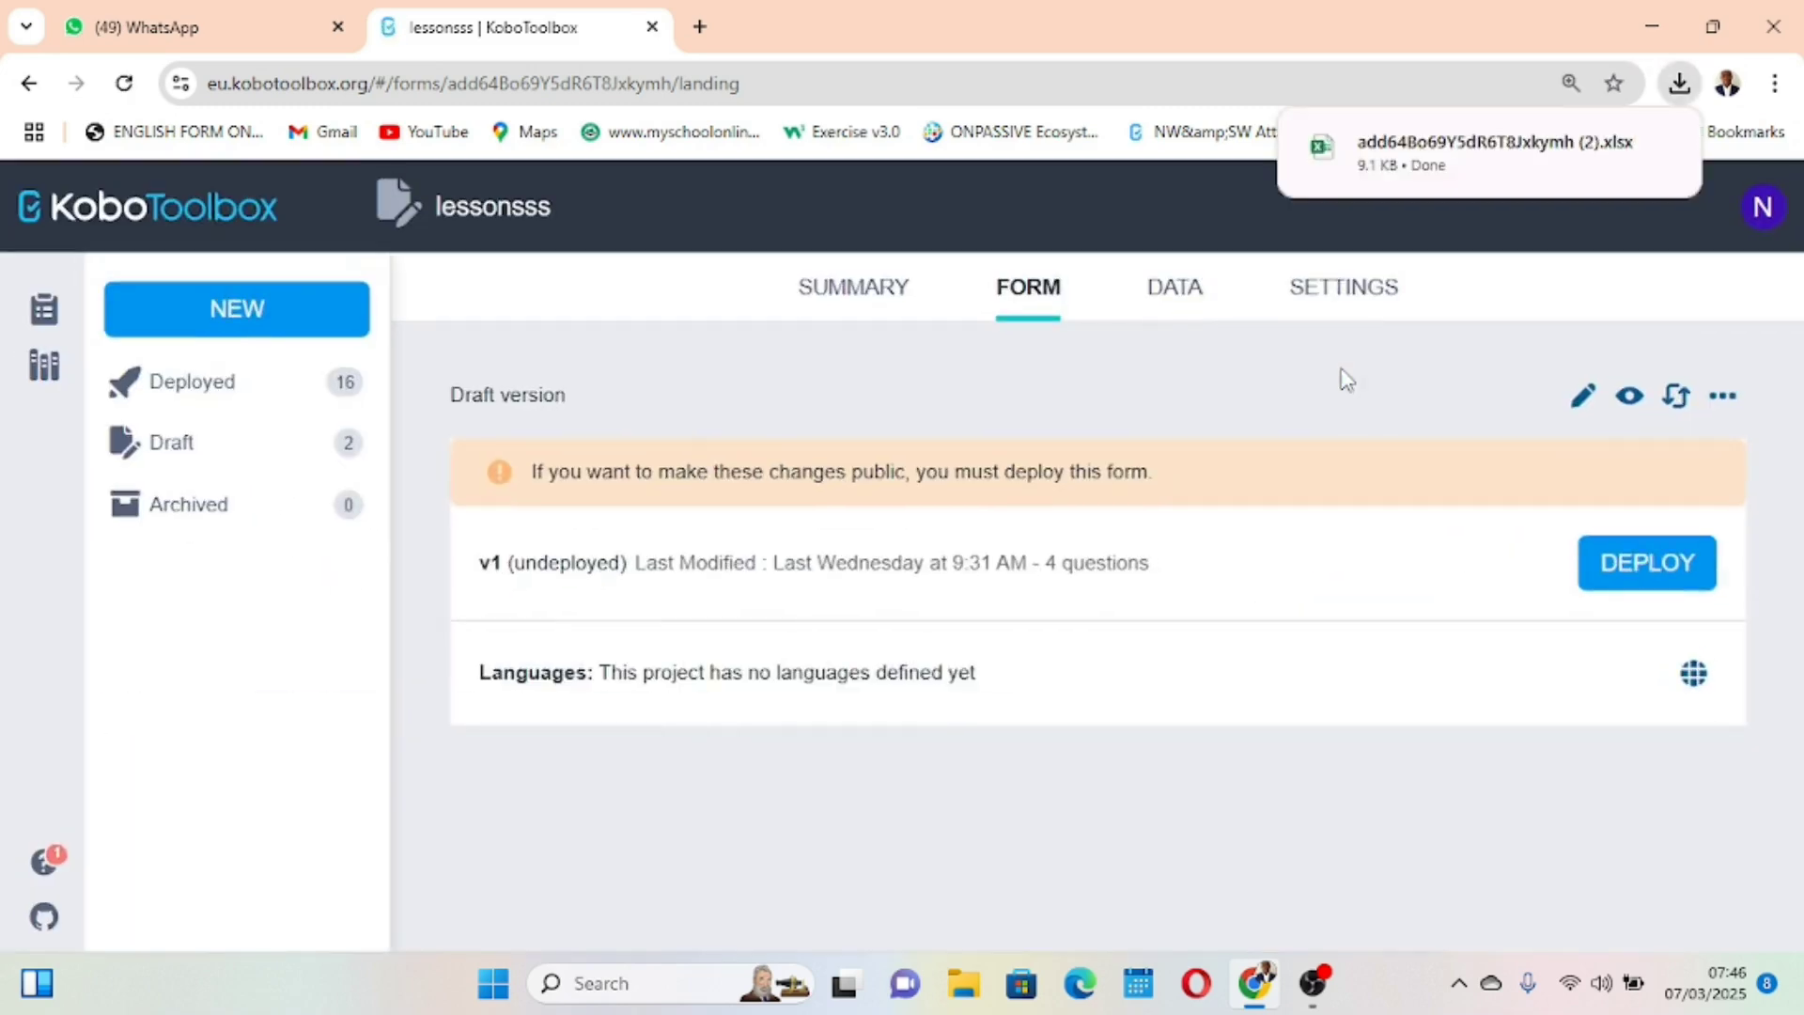
- Open the downloaded lessonsss workbook in Excel, maximized, with editing enabled
left_click(1430, 169)
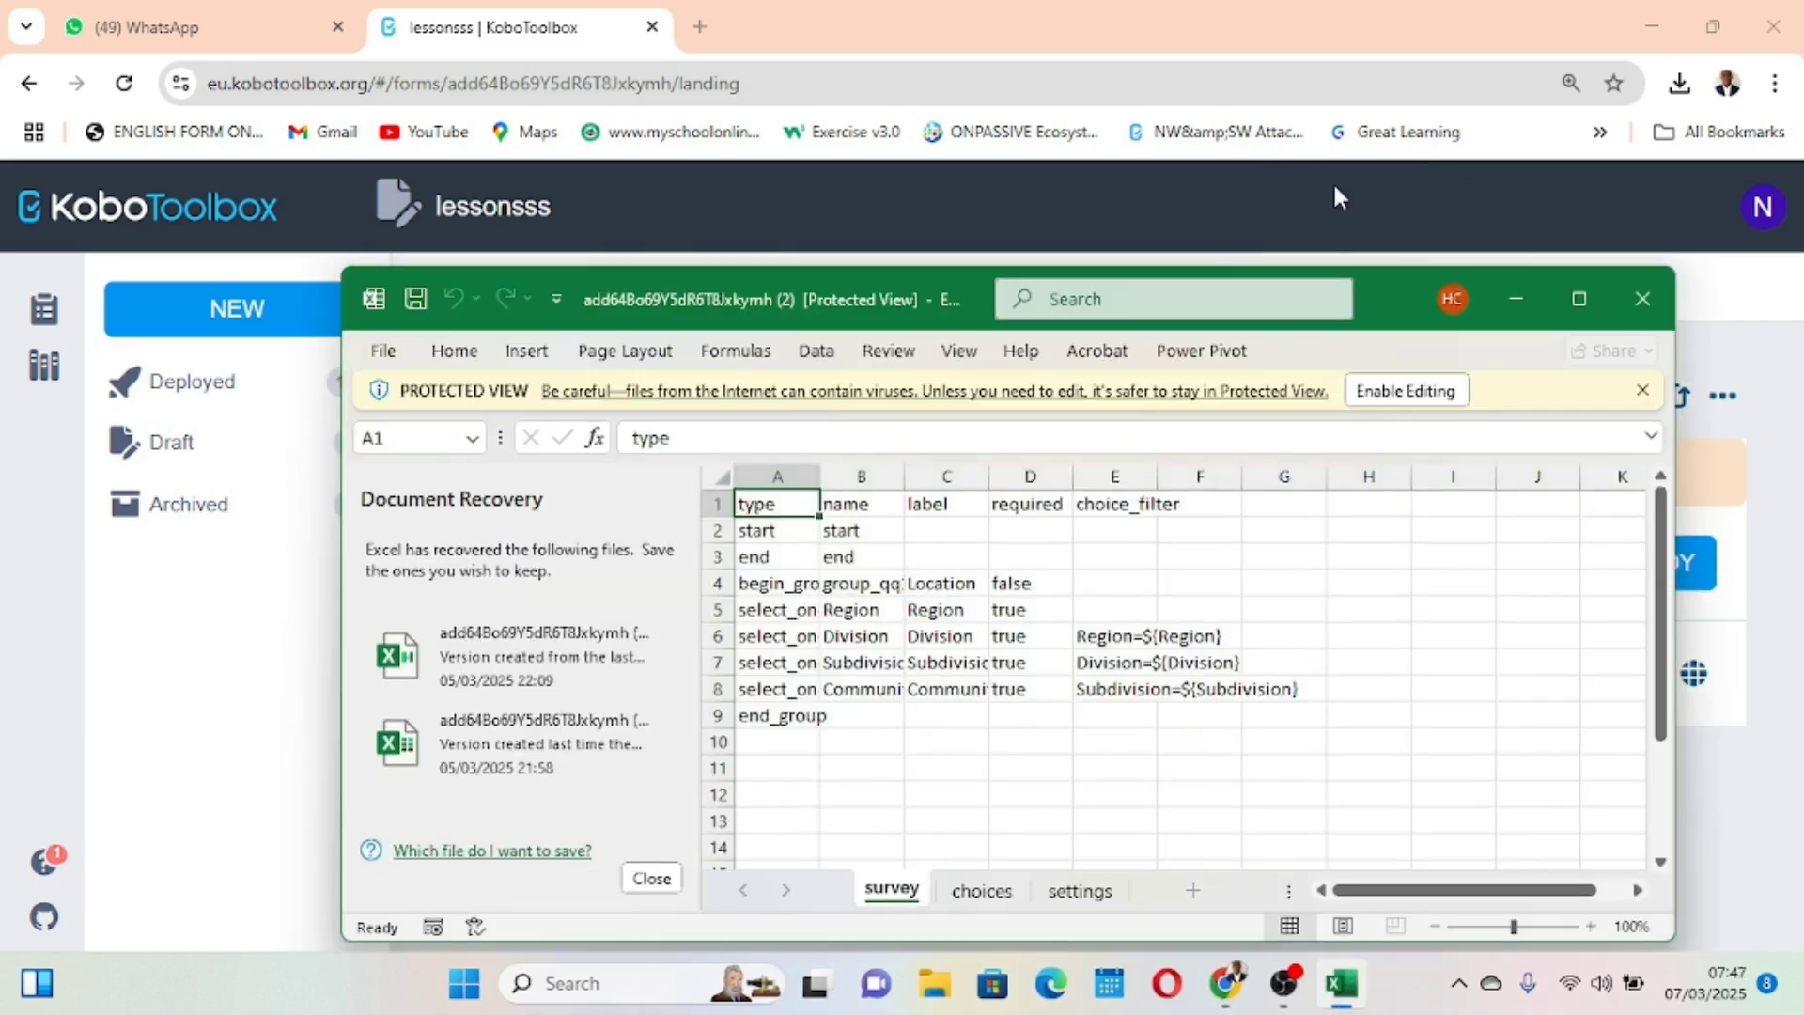
left_click(1577, 299)
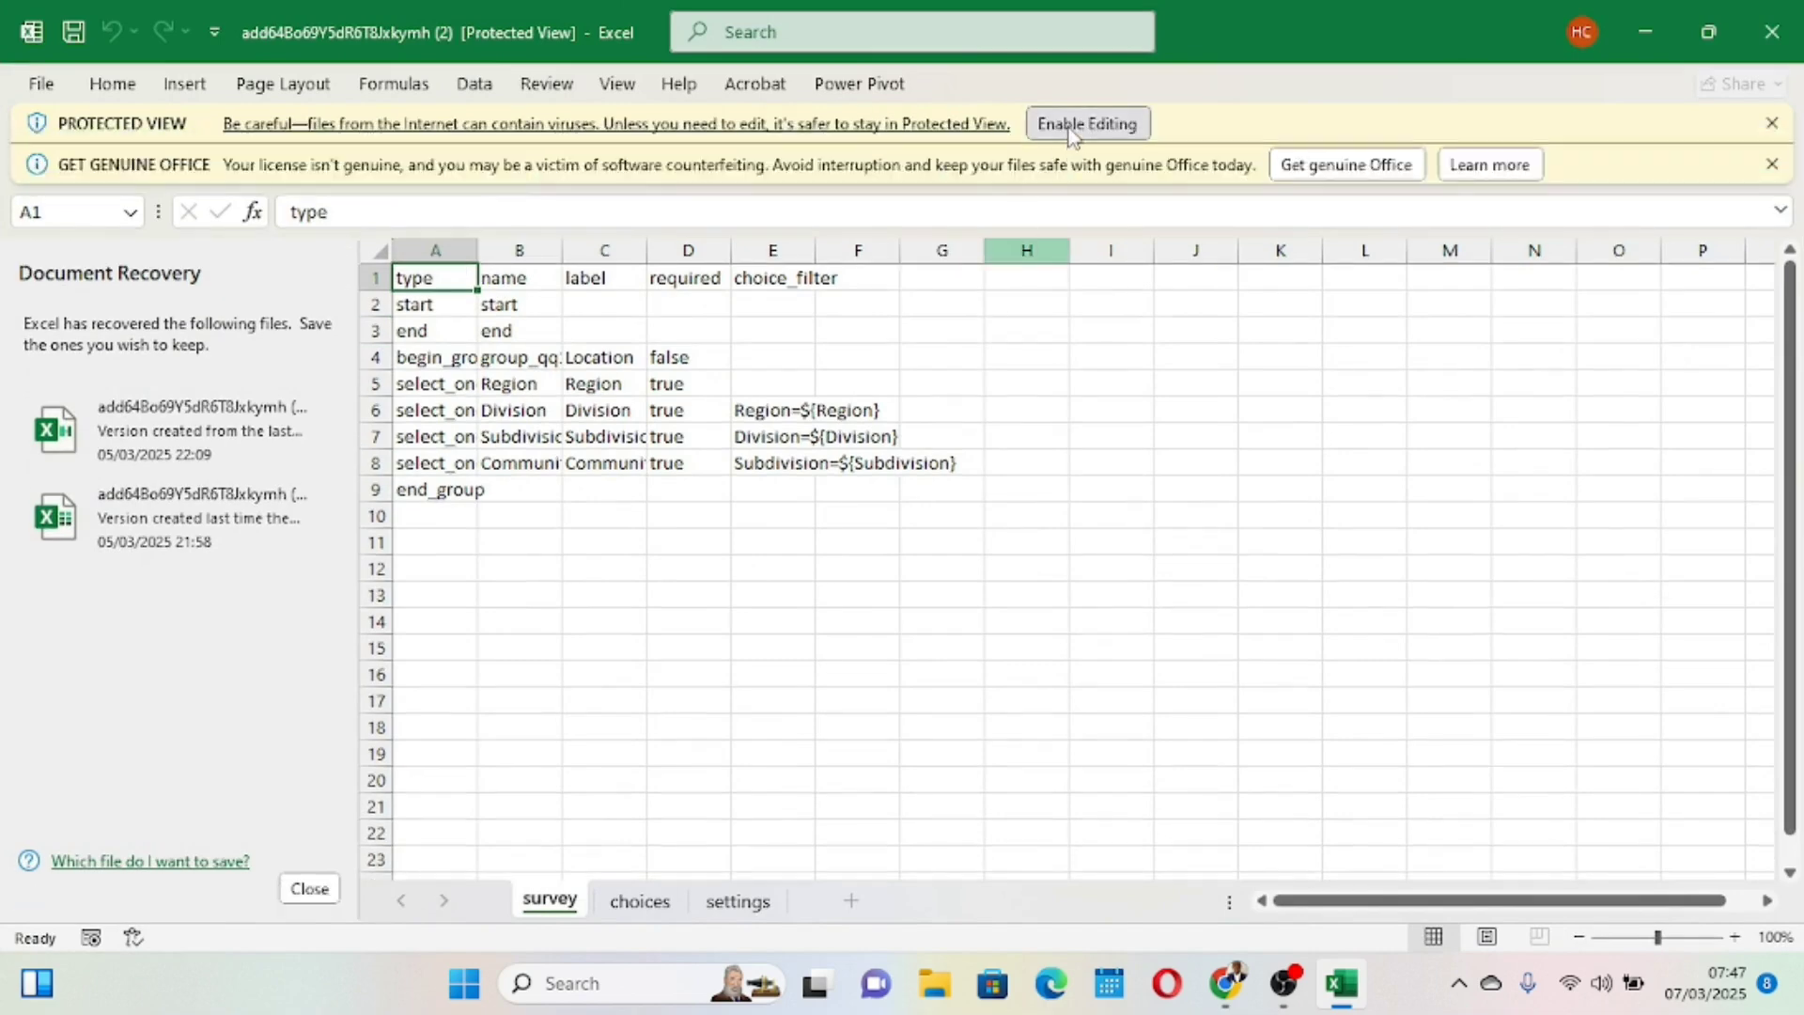
left_click(1067, 125)
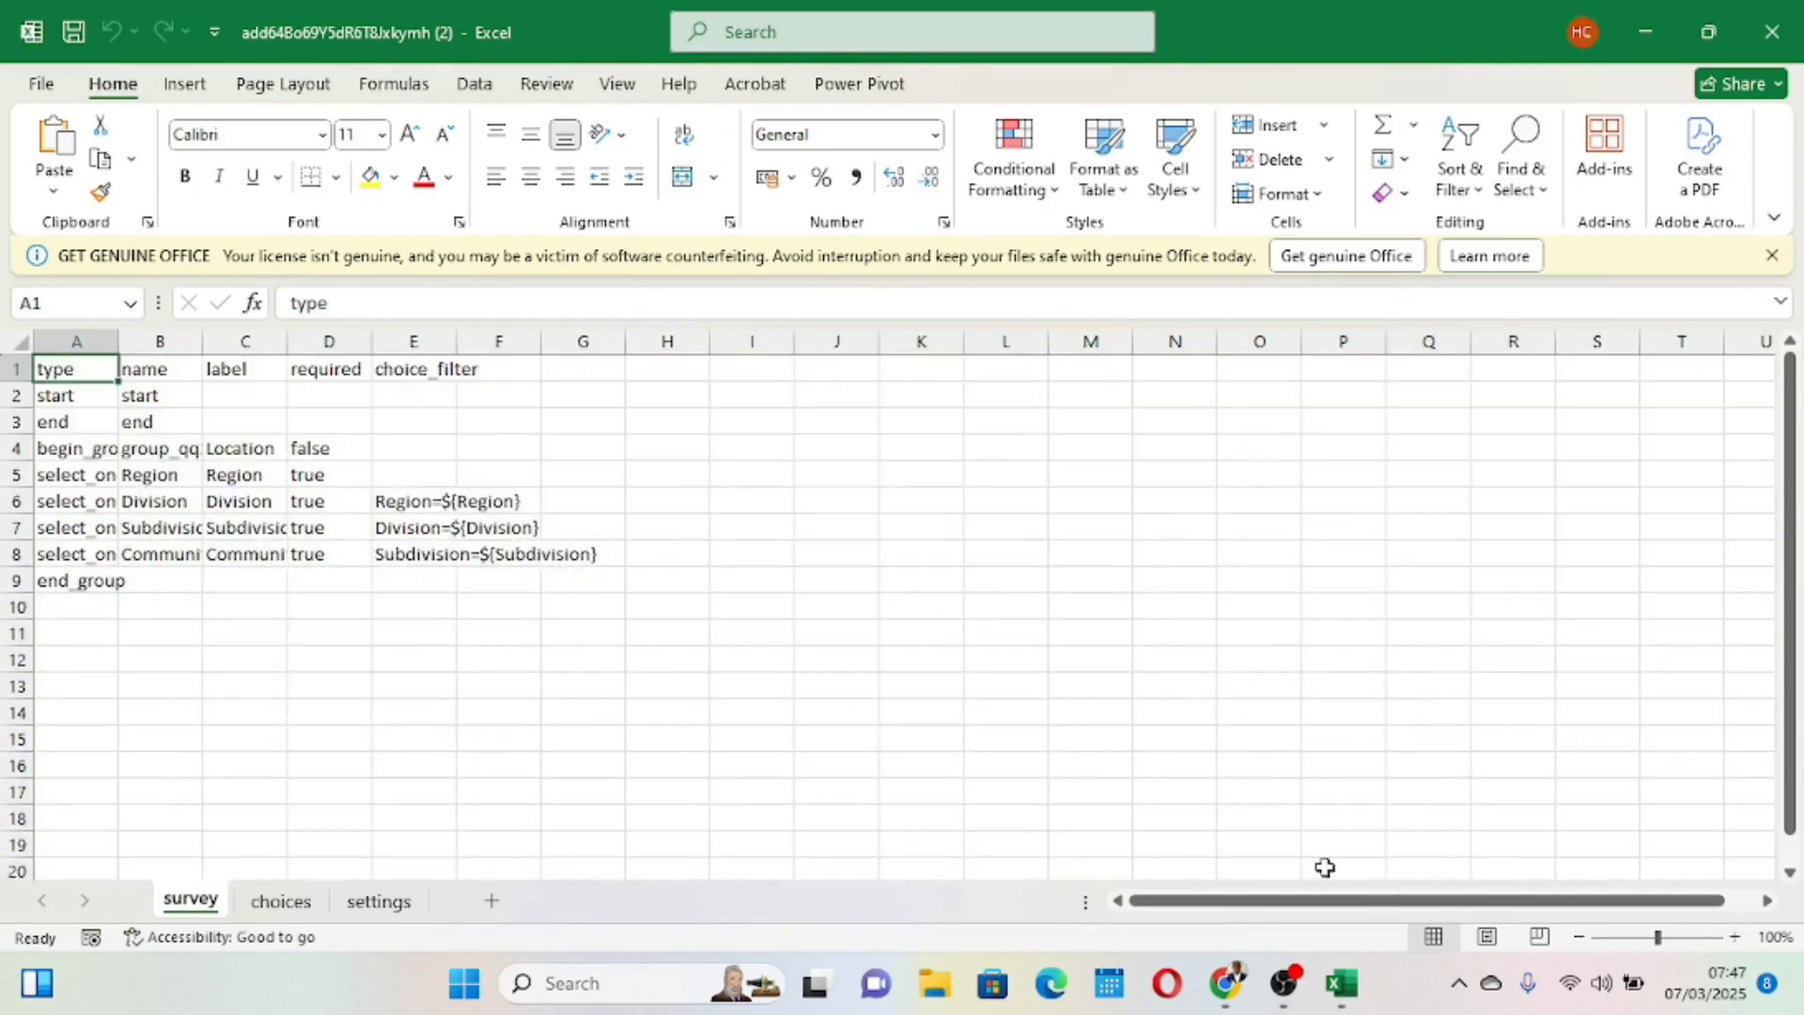
- Switch between the KoboToolbox project page and the workbook, ending on KoboToolbox
mouse_move(1225, 979)
left_click(1235, 883)
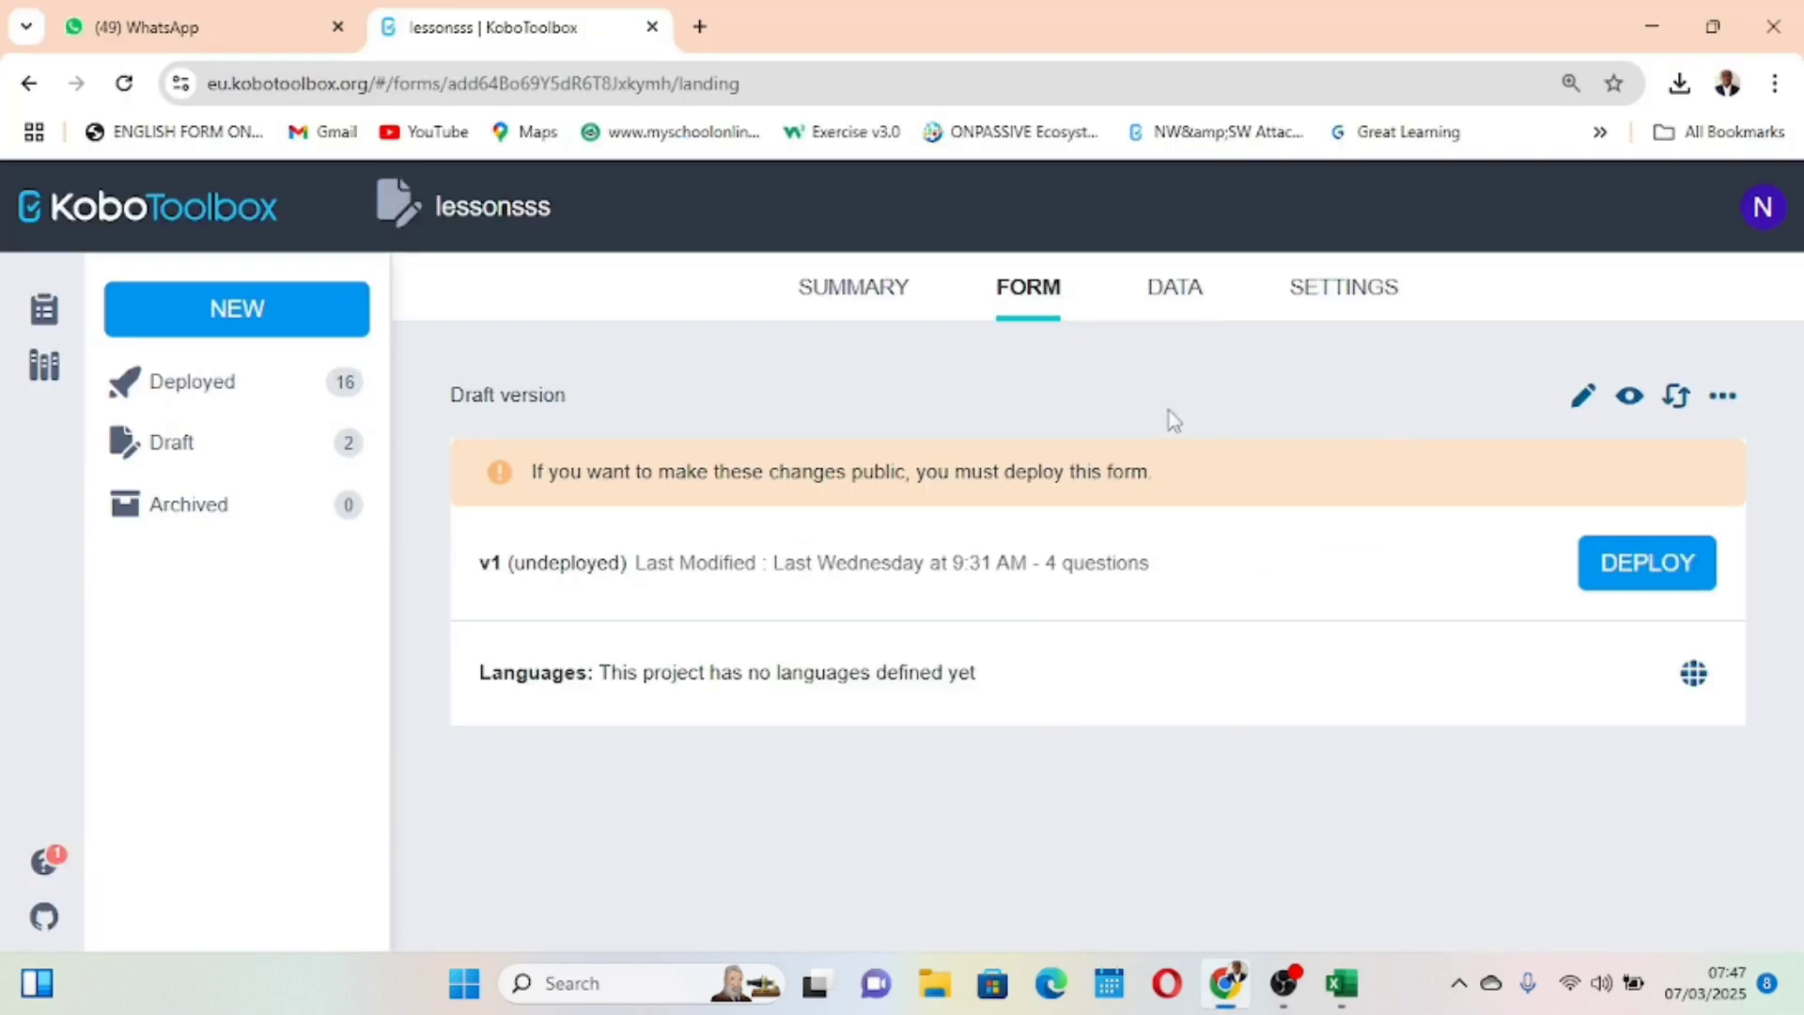
left_click(1723, 395)
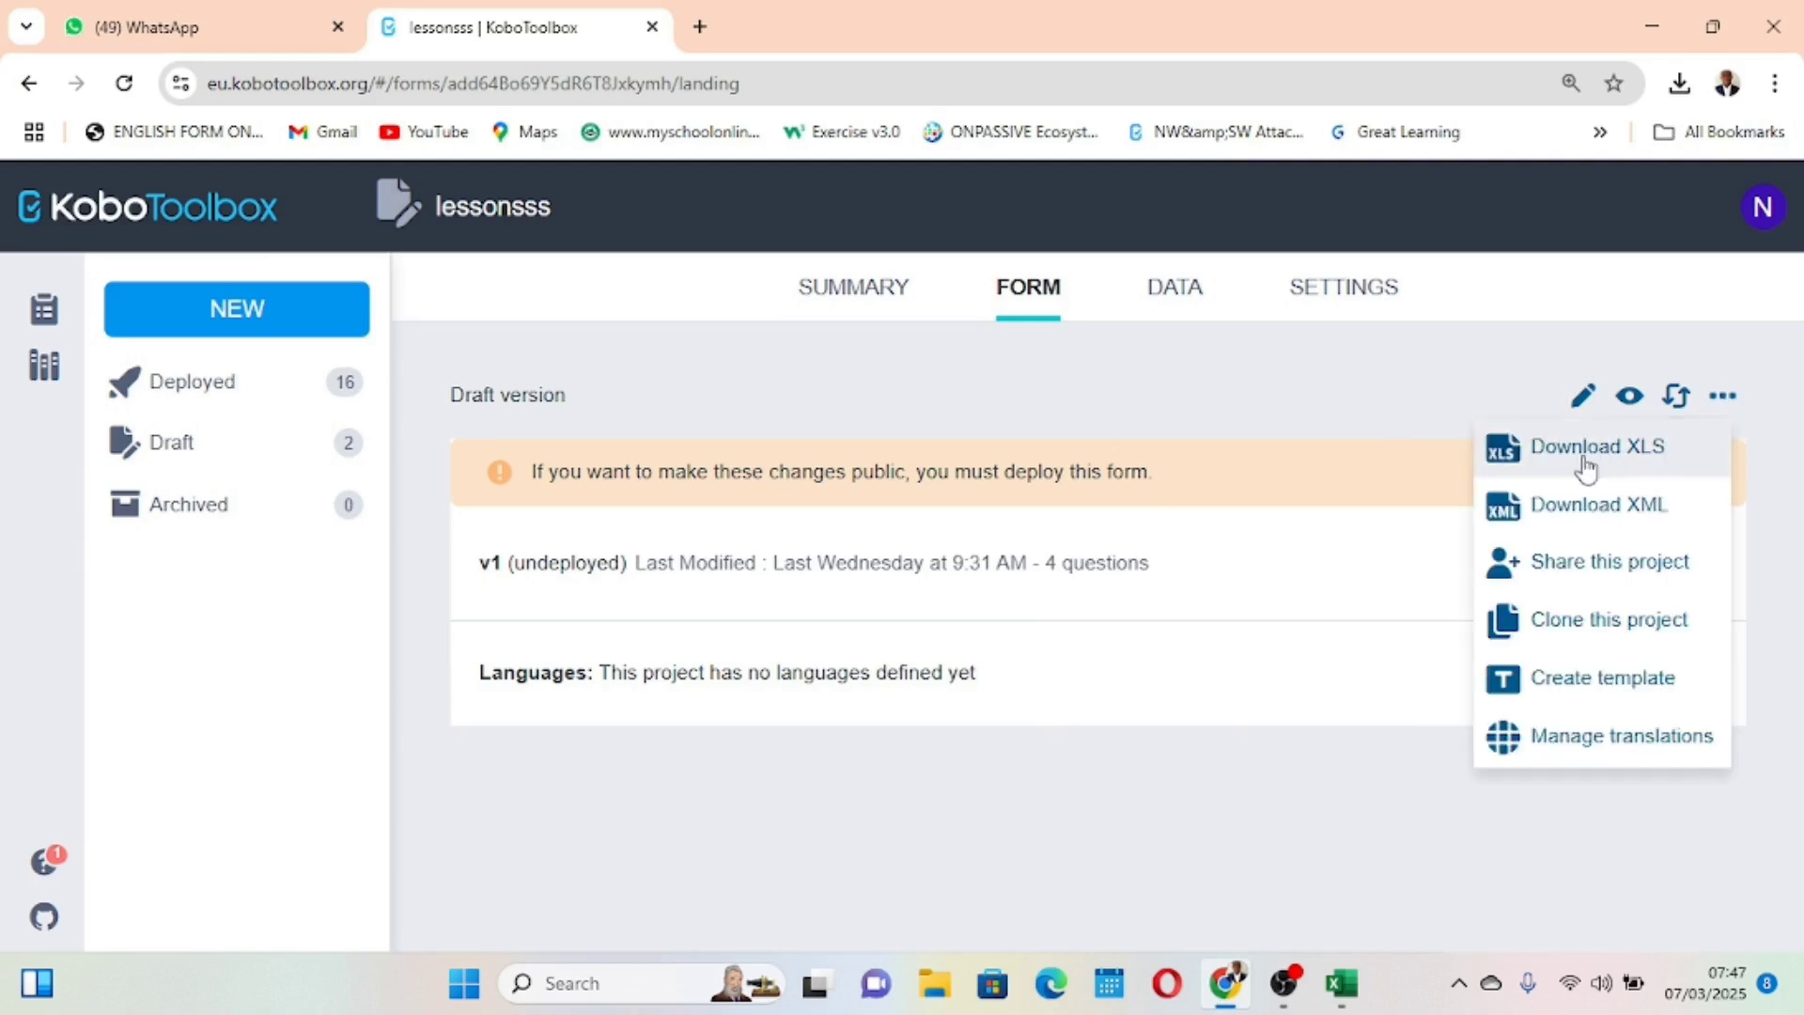
mouse_move(1343, 982)
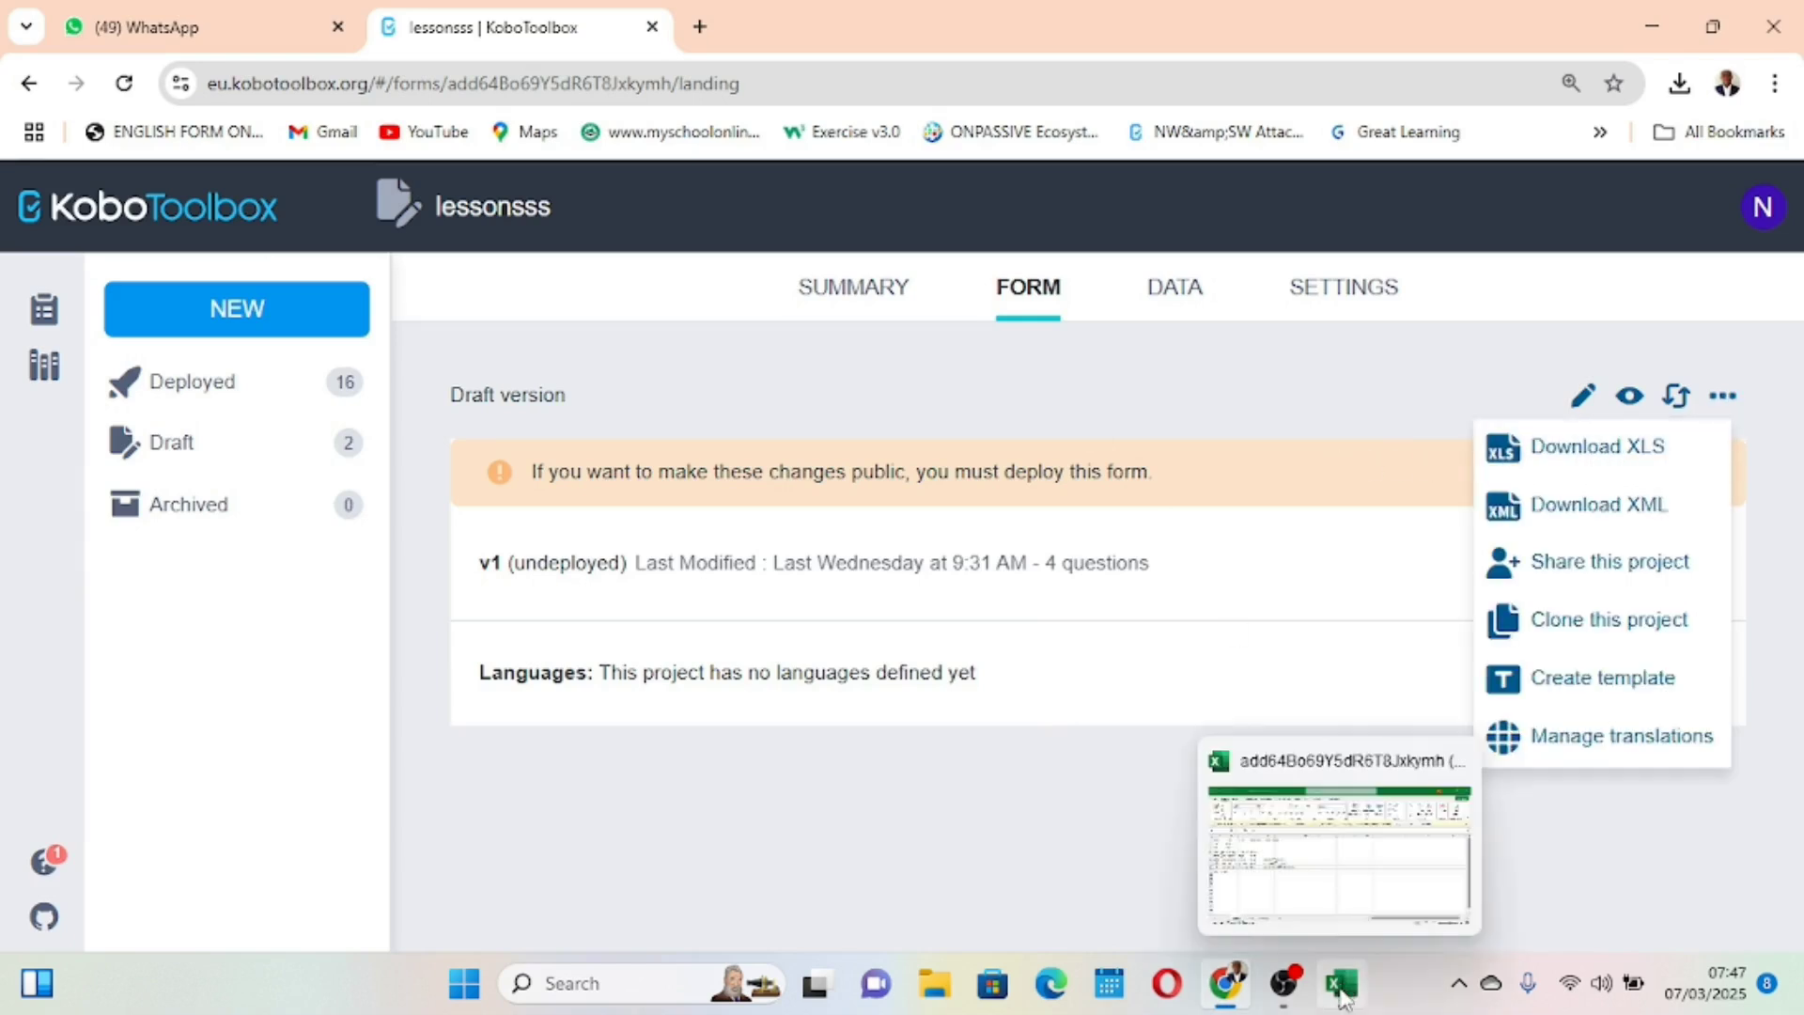
left_click(1320, 913)
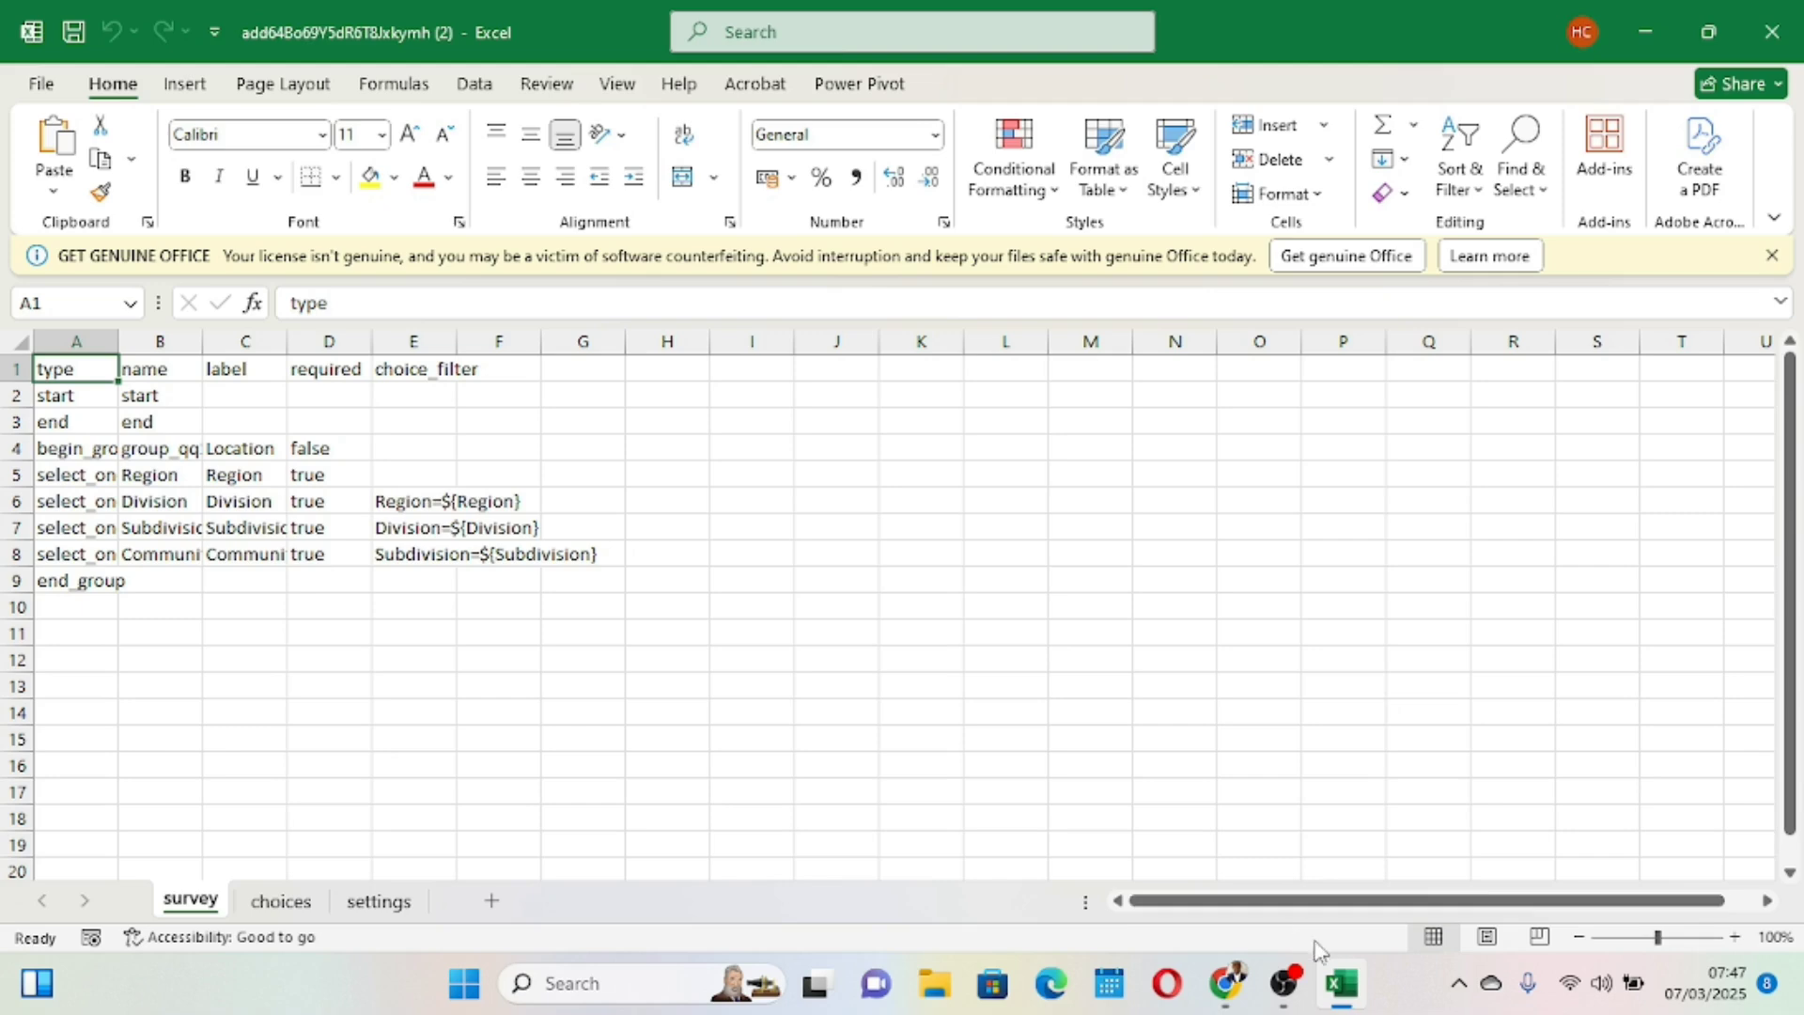
mouse_move(1225, 985)
left_click(1218, 911)
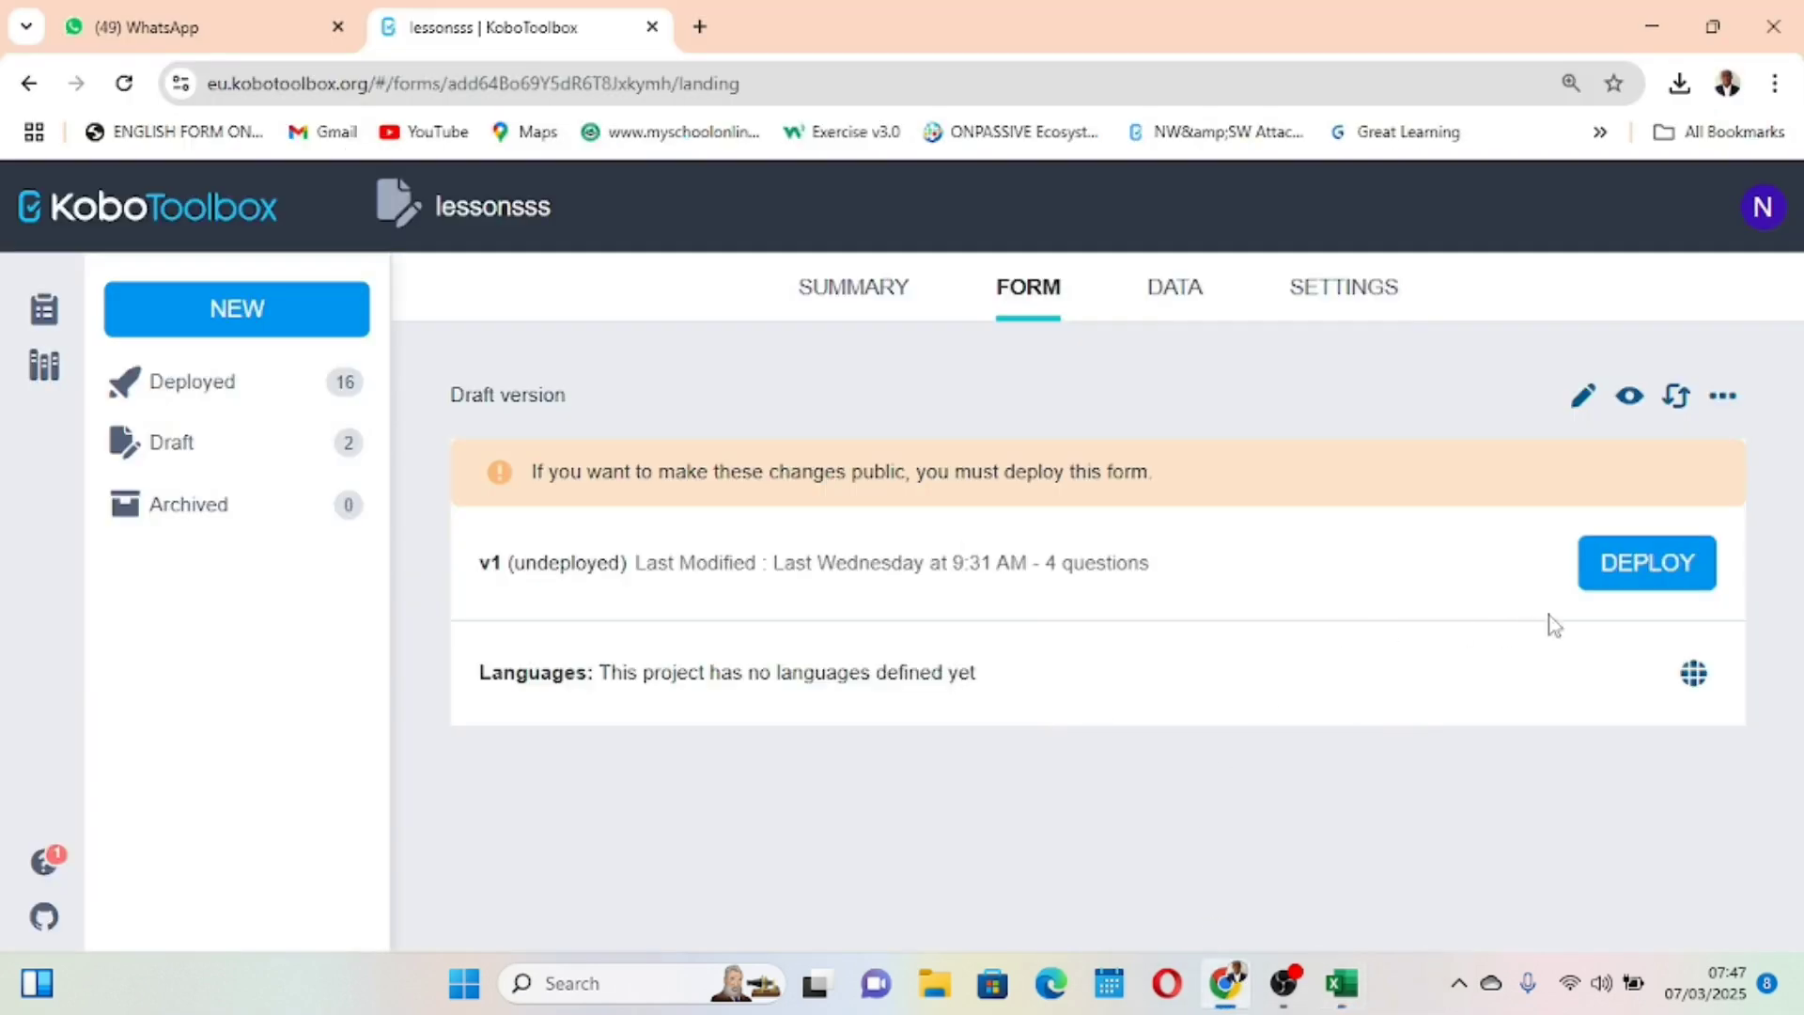
- Try deploying the draft, read the duplicate 'Other' error, then return to the workbook
left_click(1603, 585)
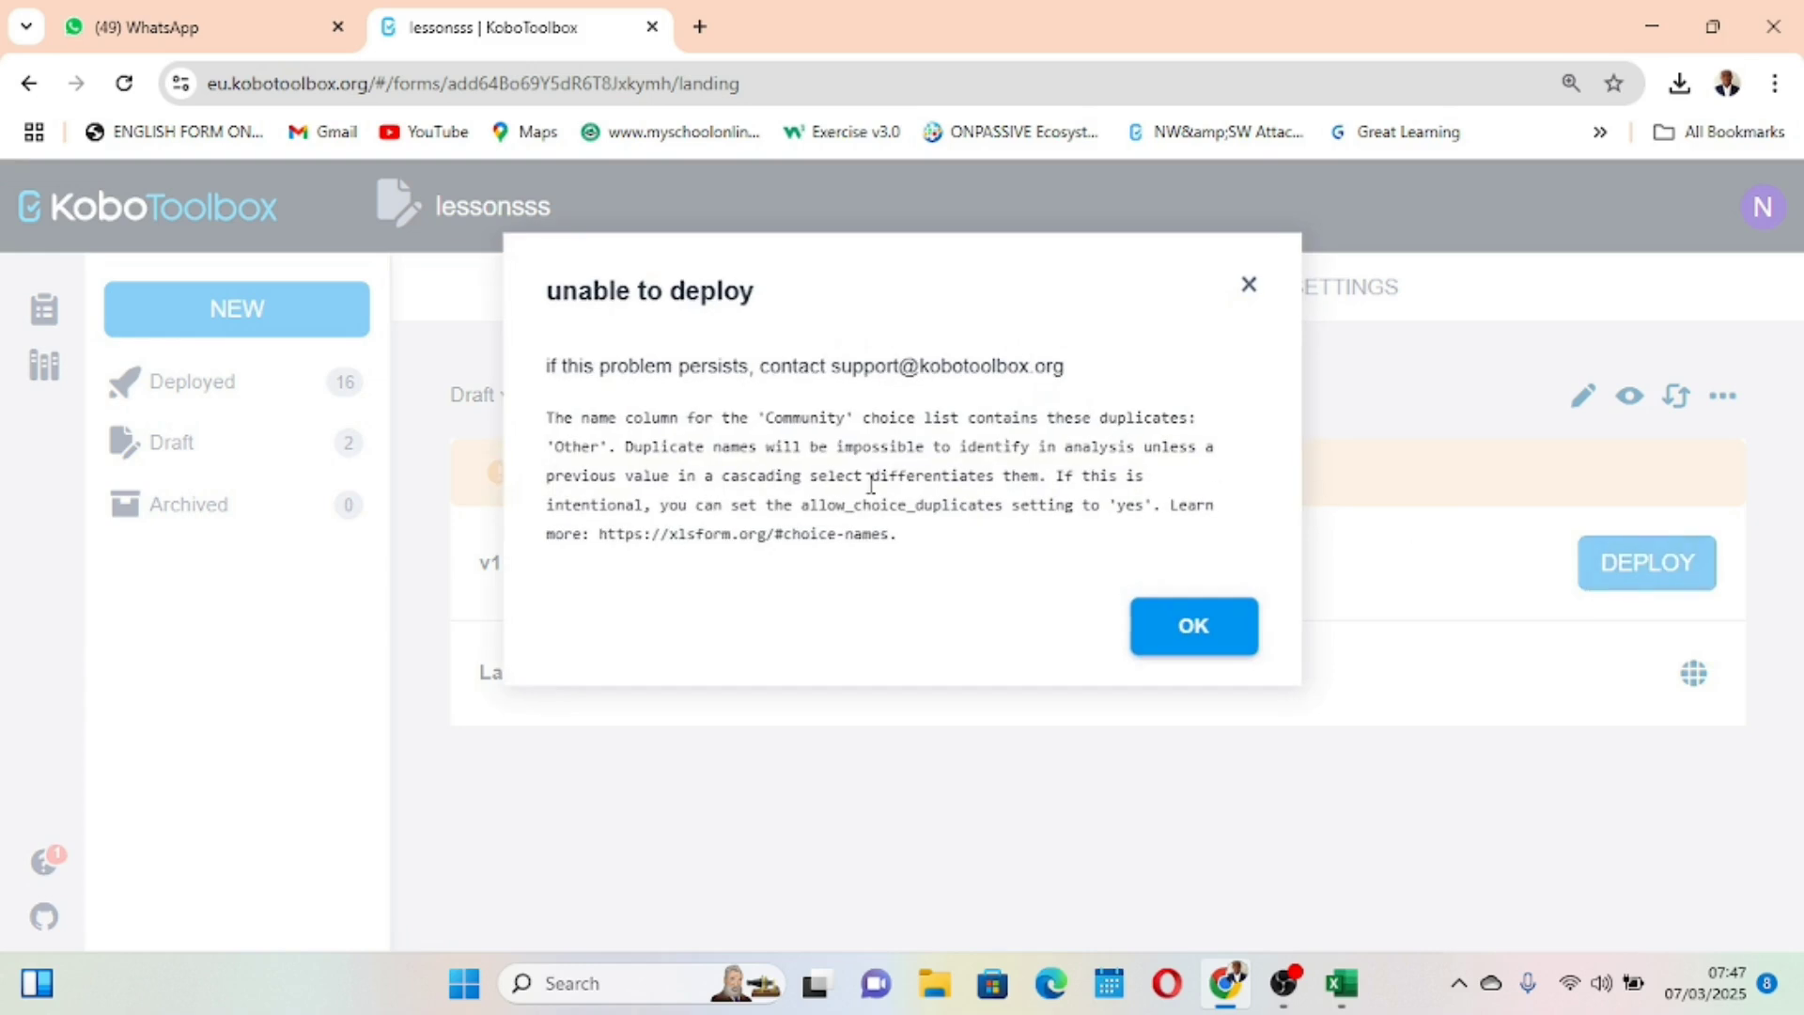
scroll(870, 484, "up", 2)
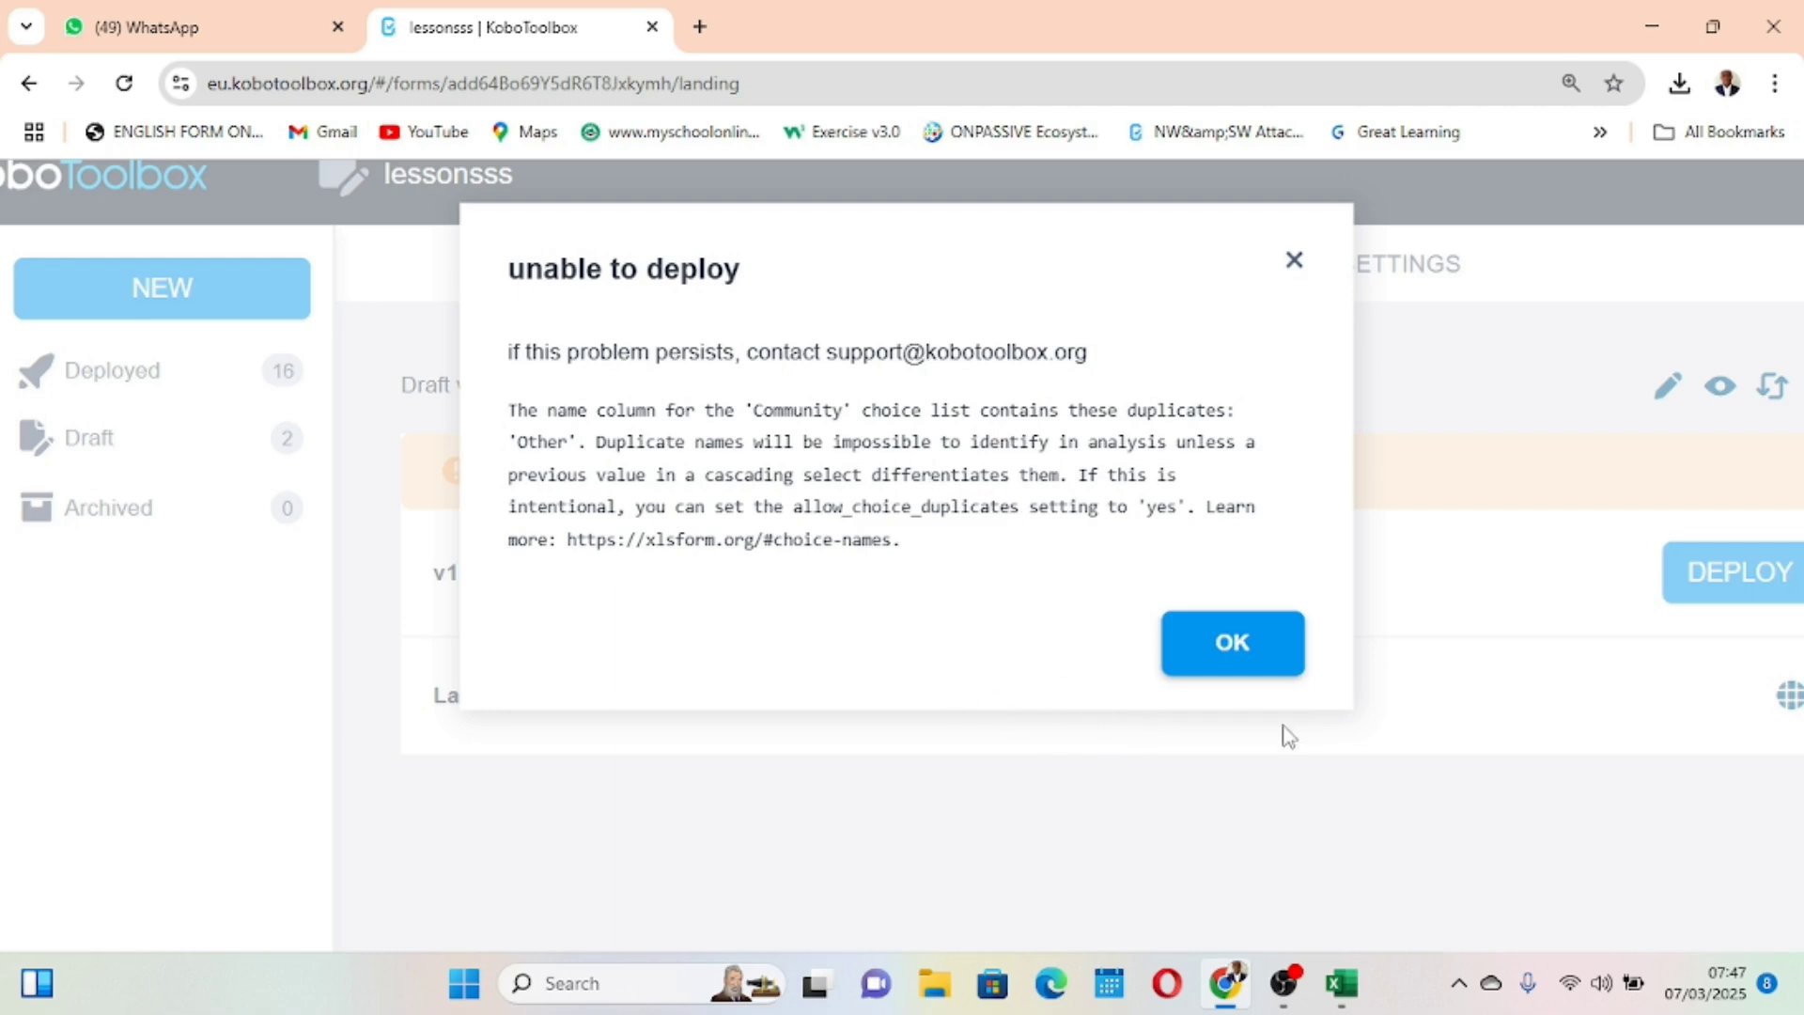
mouse_move(1334, 975)
left_click(1312, 893)
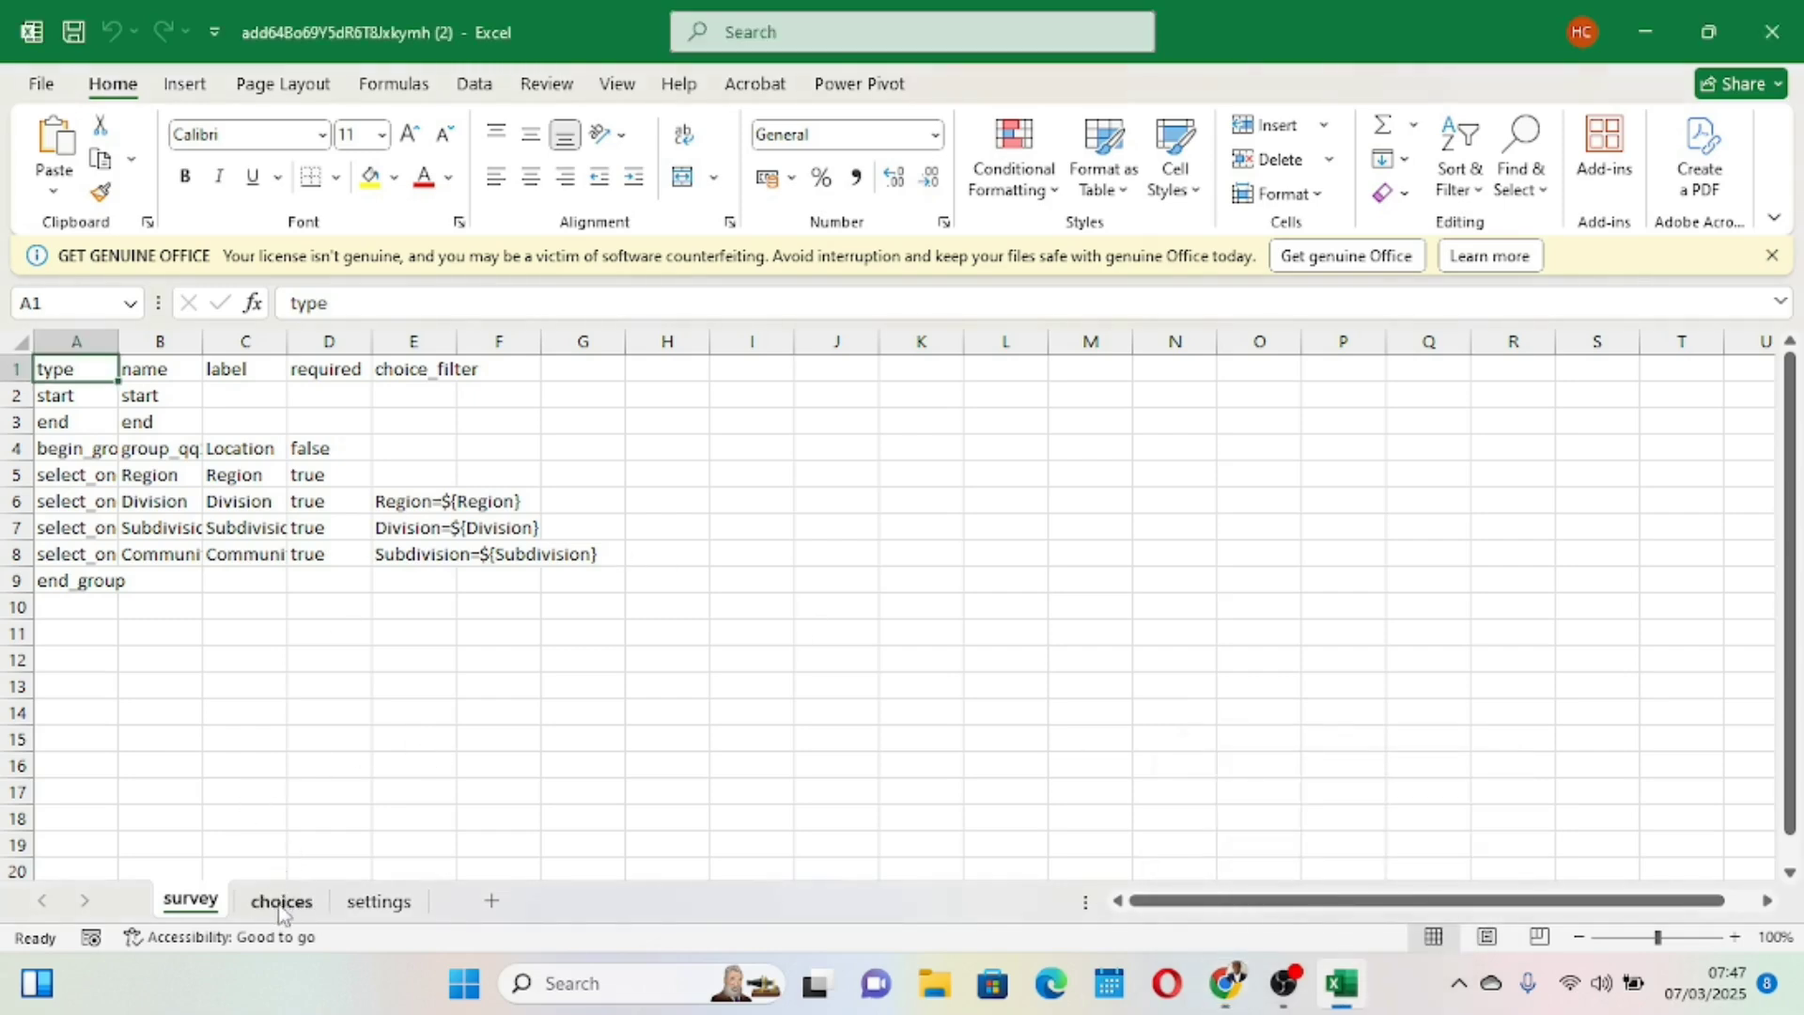
- Zoom the sheet to 110% and scan the choices sheet's Community rows for repeated 'Other' entries
left_click(1734, 937)
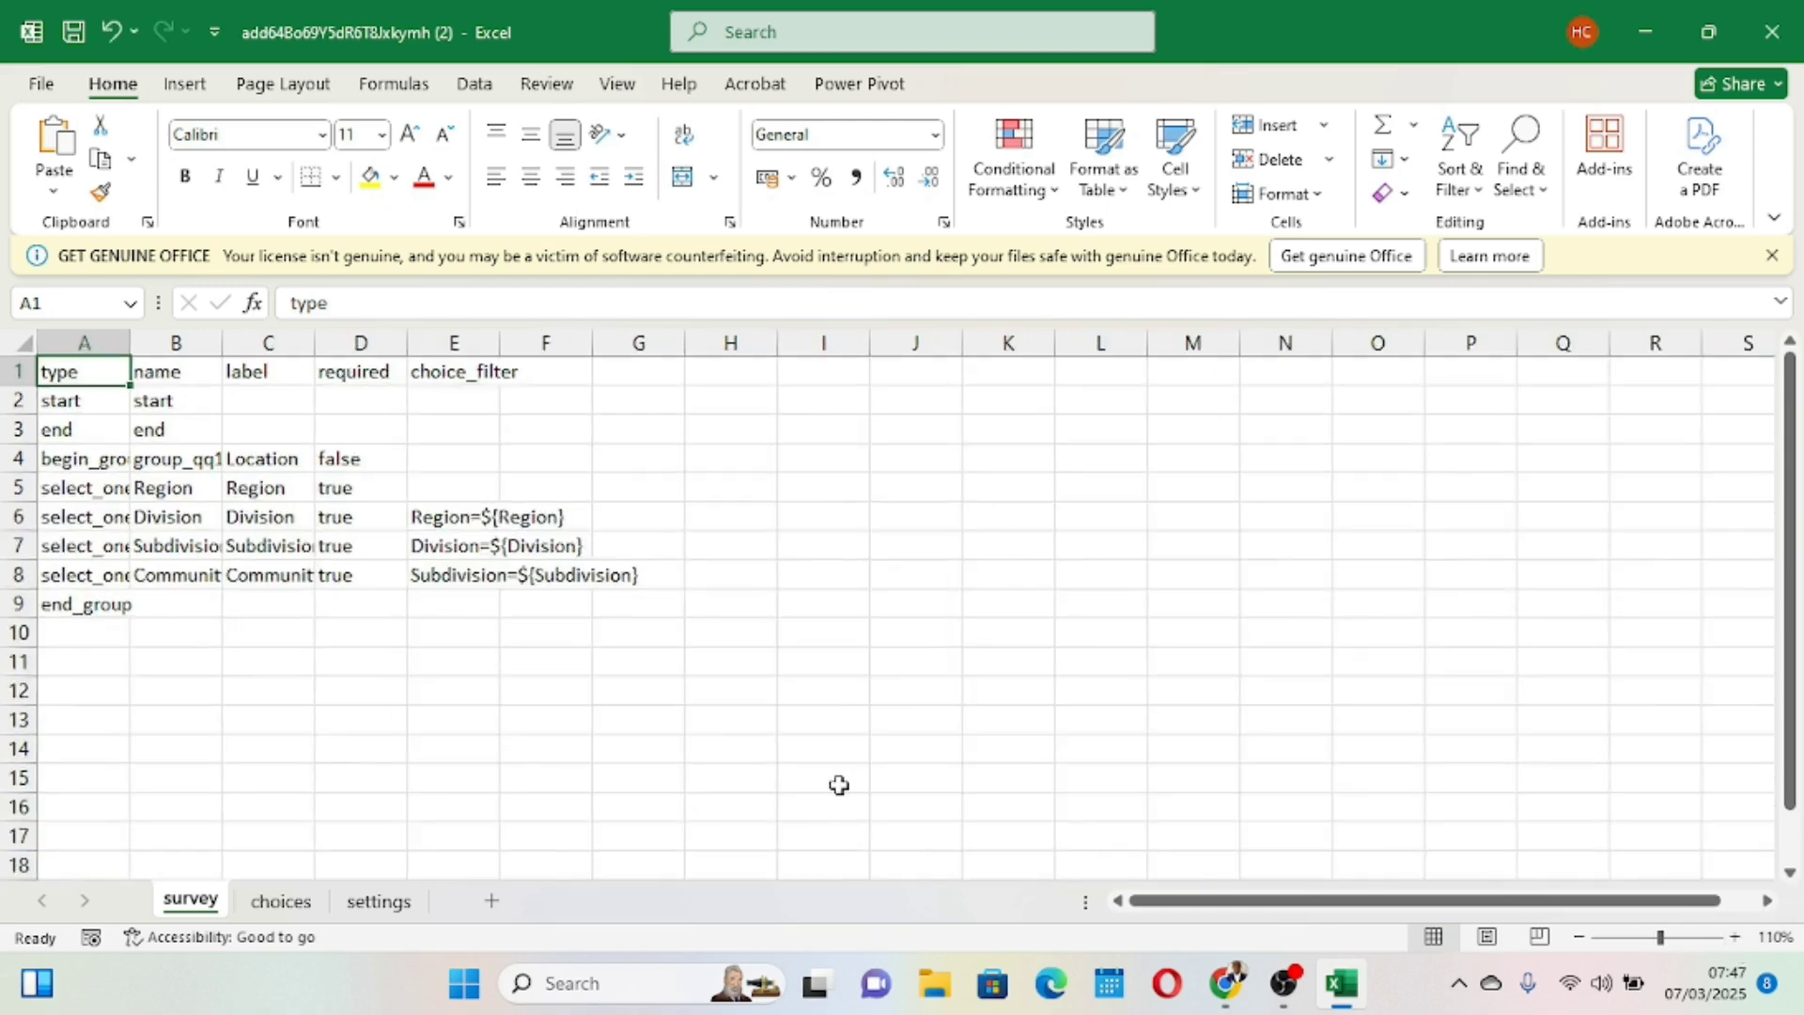
left_click(271, 904)
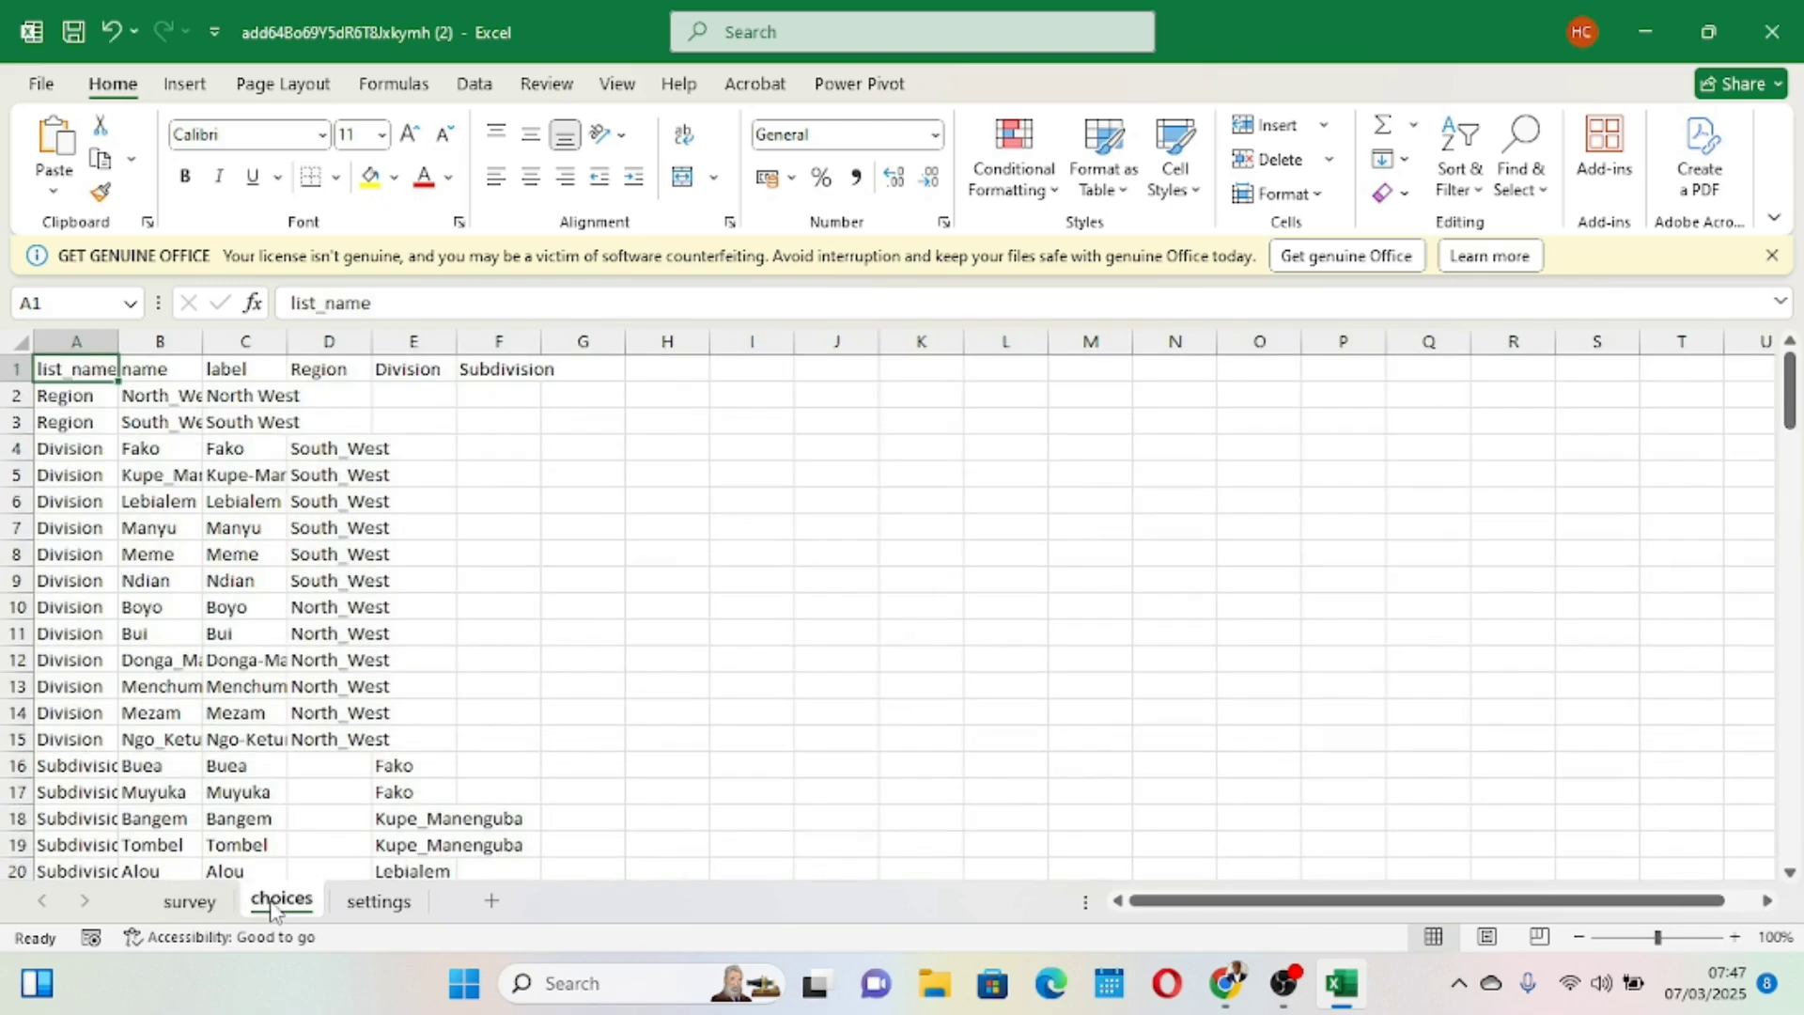
left_click(187, 902)
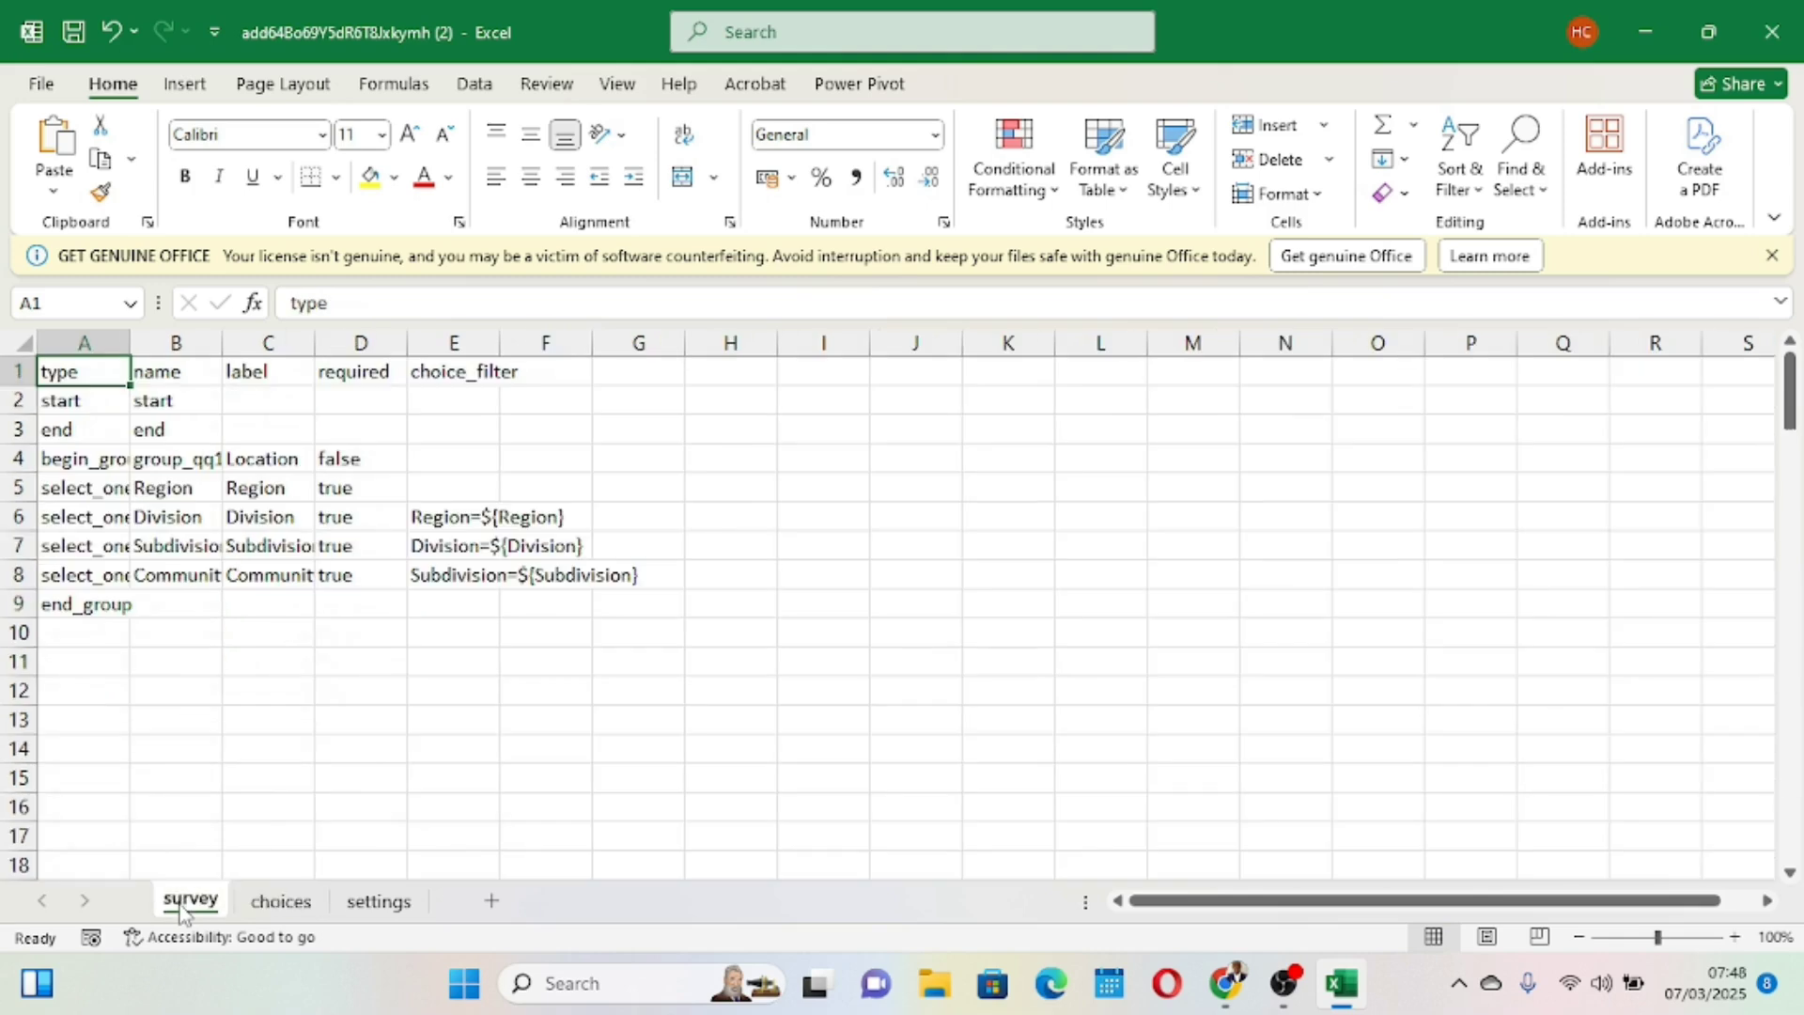
left_click(271, 904)
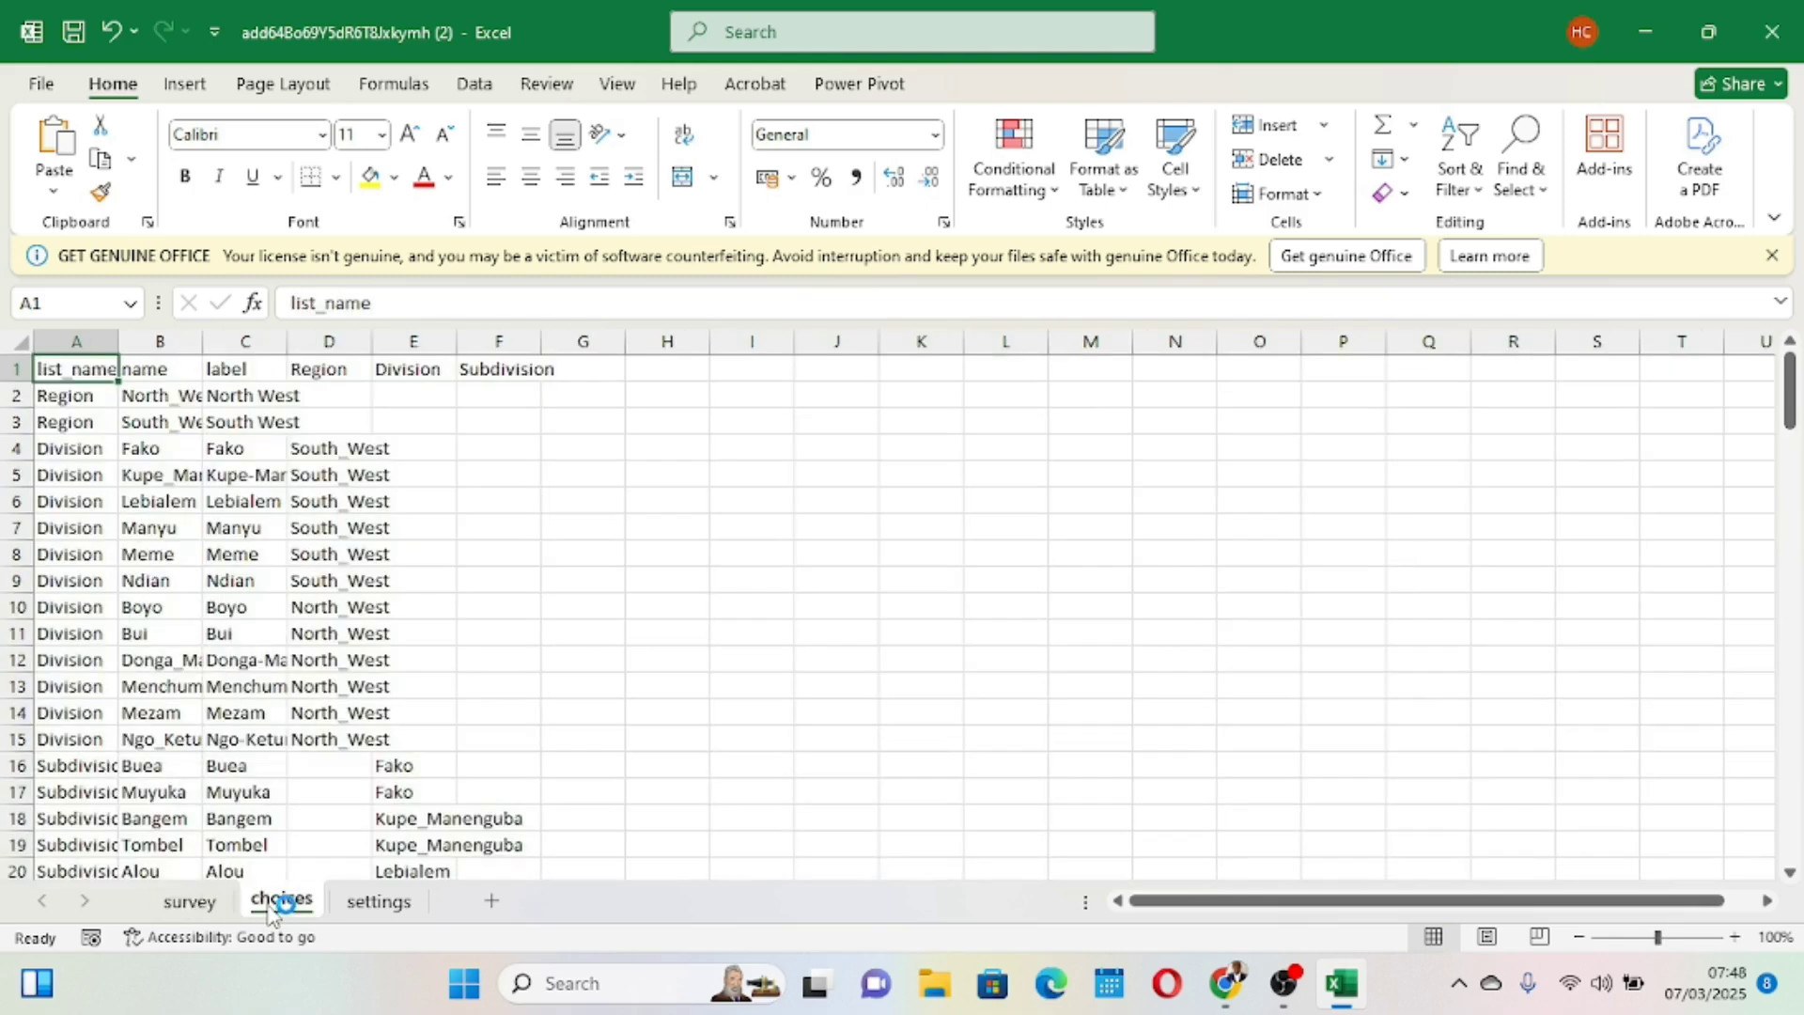
scroll(346, 723, "down", 10)
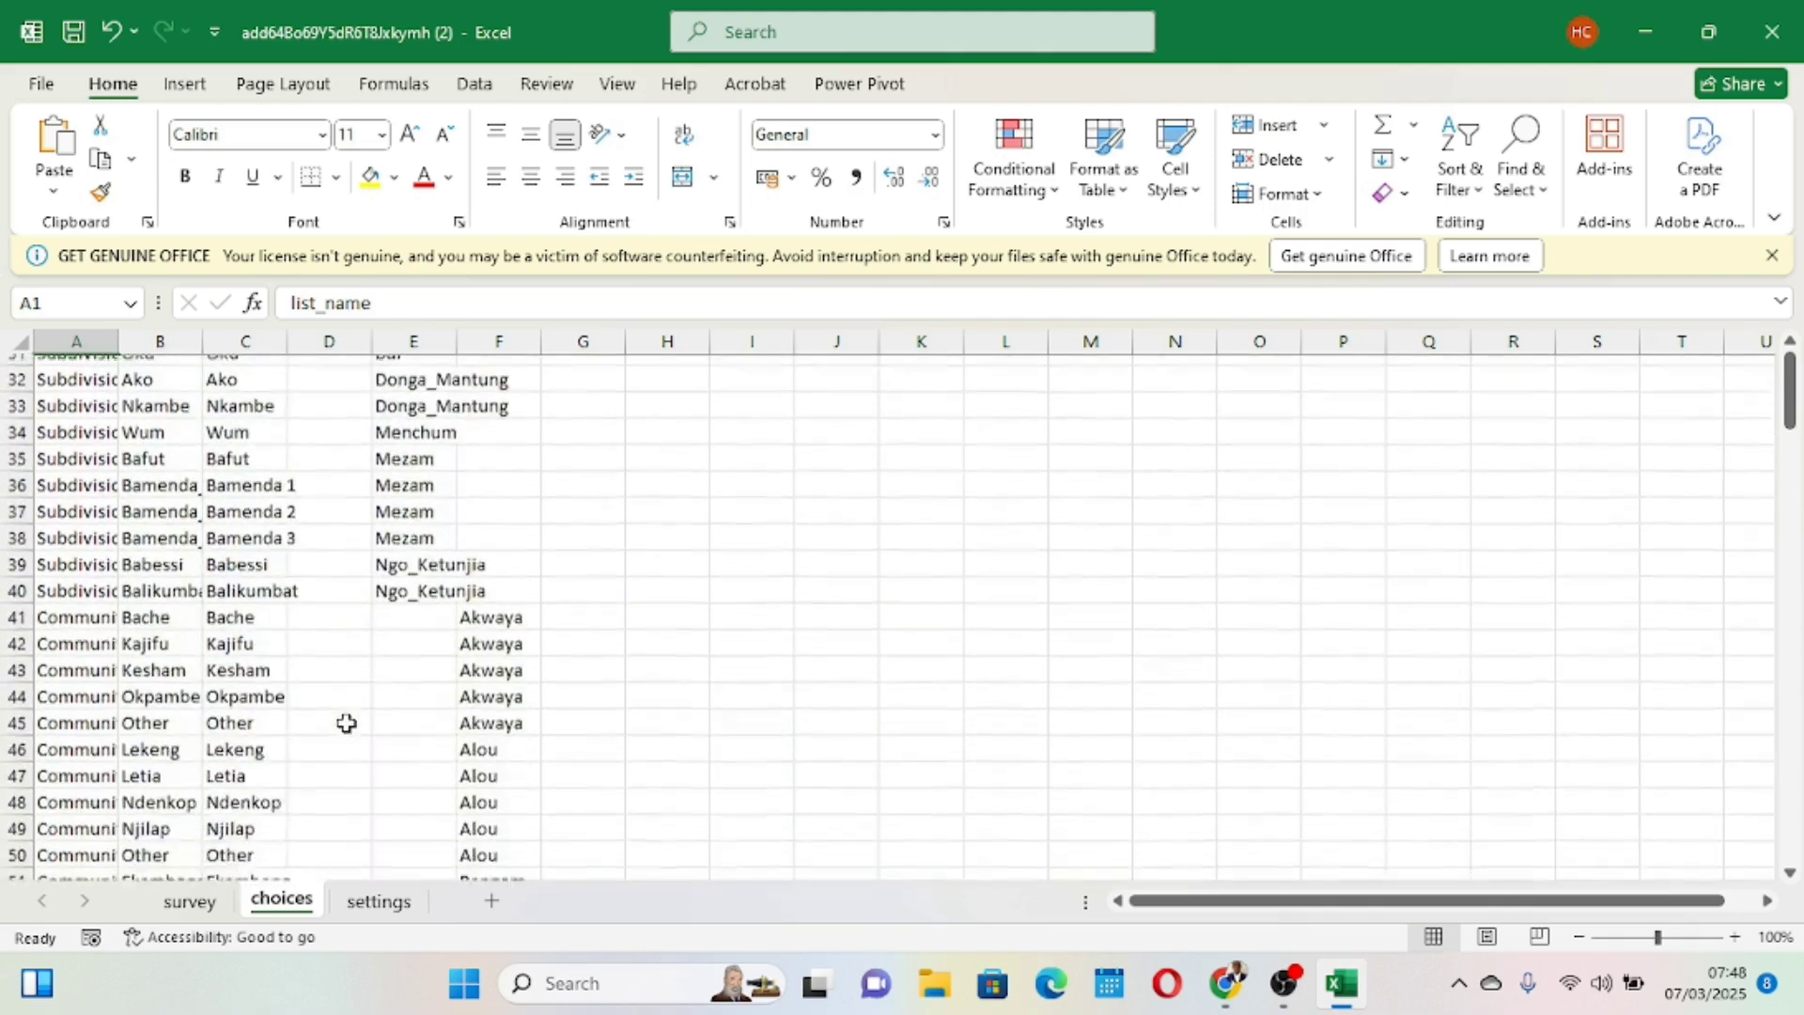
scroll(346, 723, "up", 10)
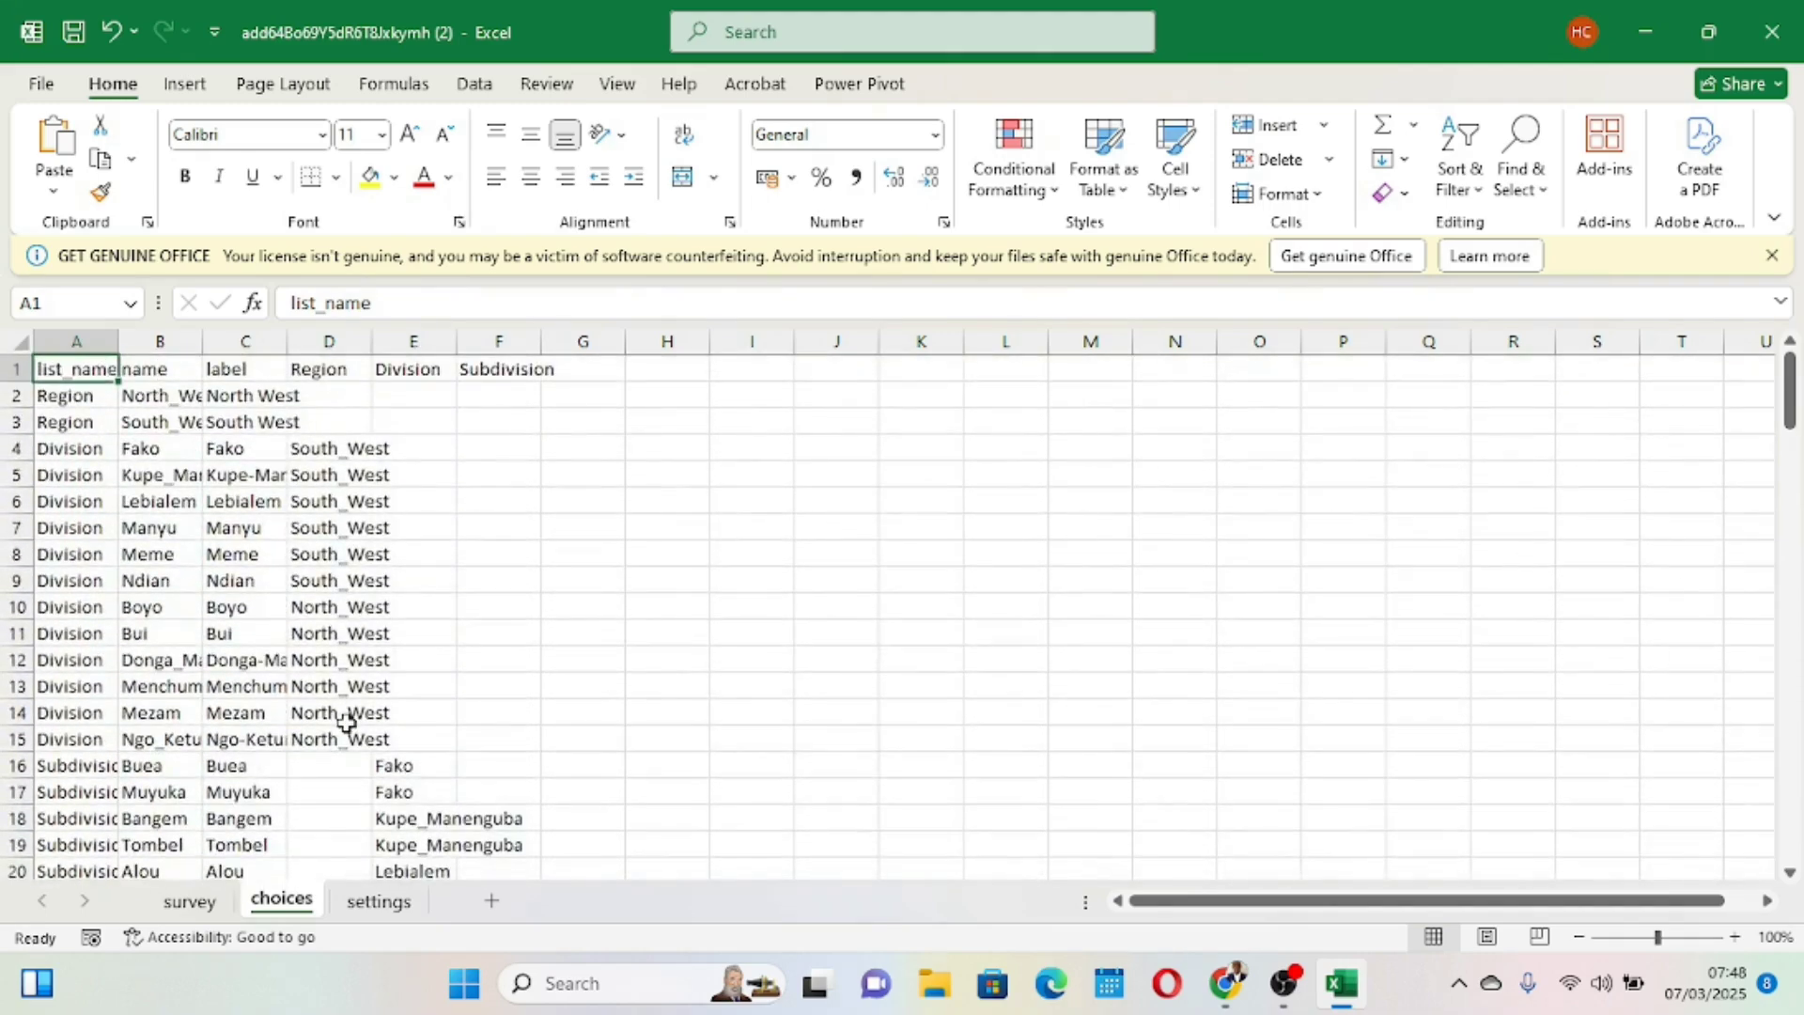
scroll(347, 722, "down", 12)
scroll(347, 723, "up", 7)
scroll(346, 723, "up", 6)
mouse_move(1226, 983)
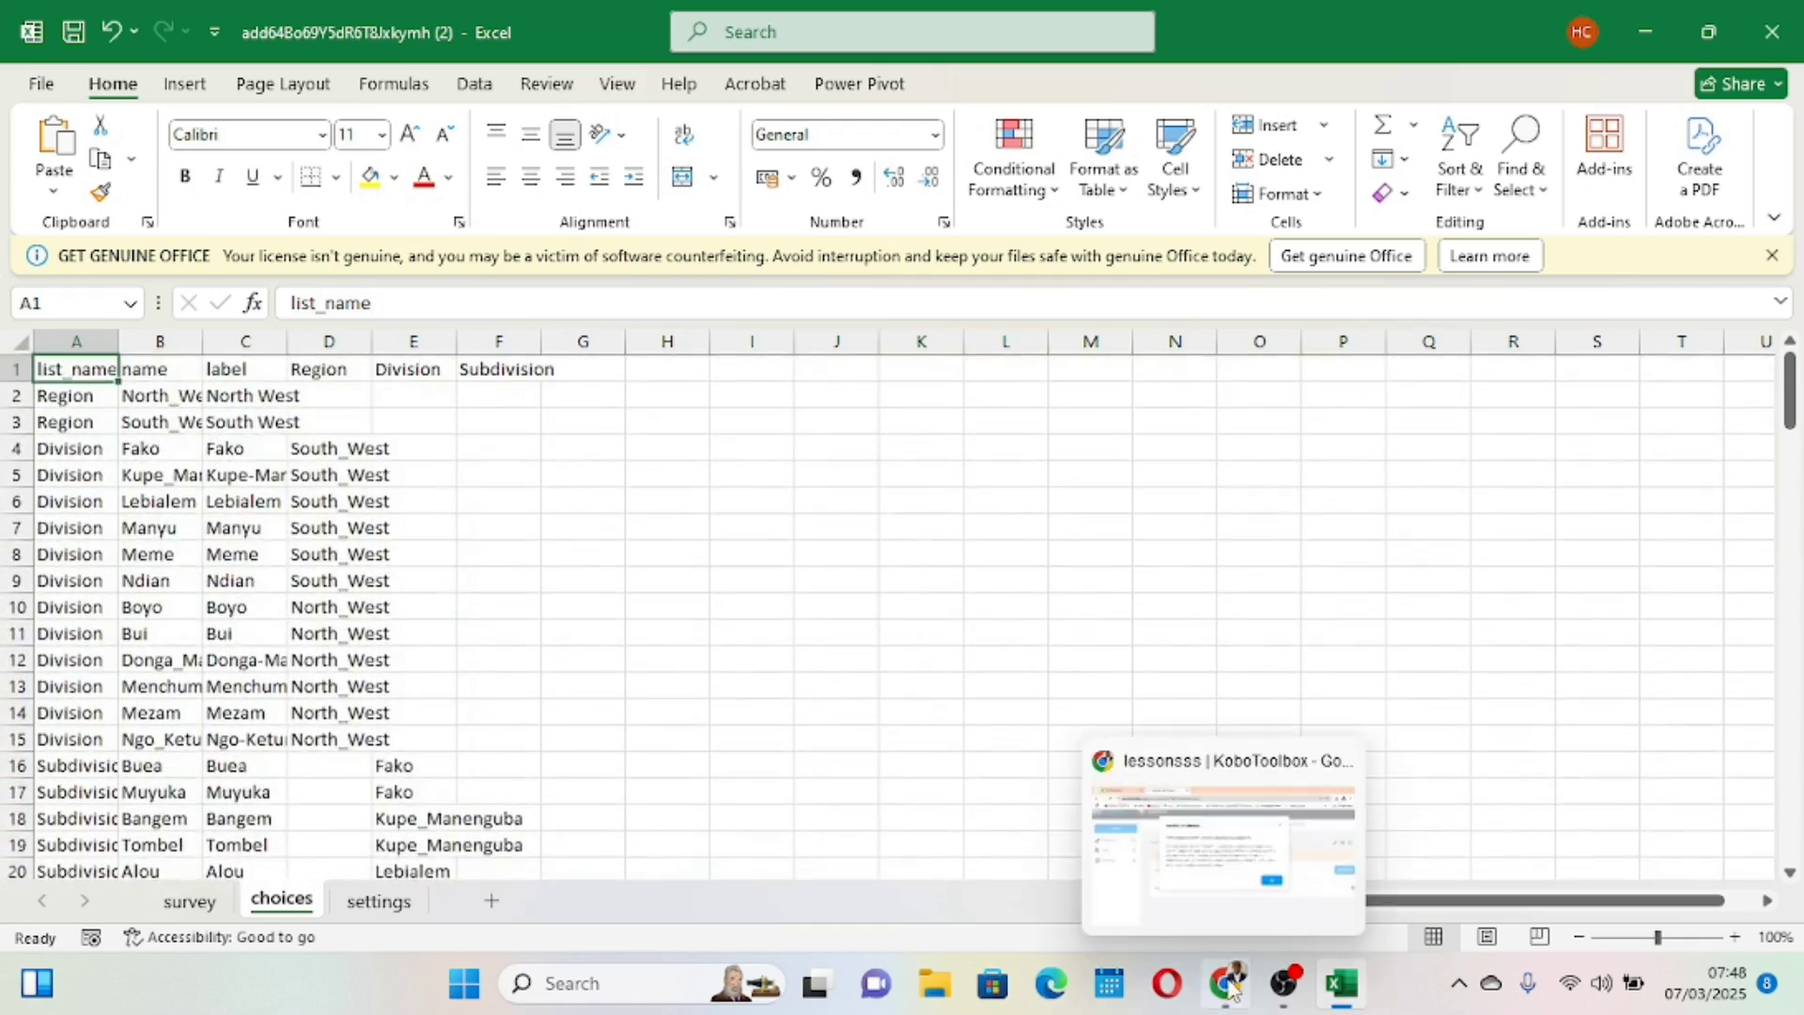
mouse_move(1214, 866)
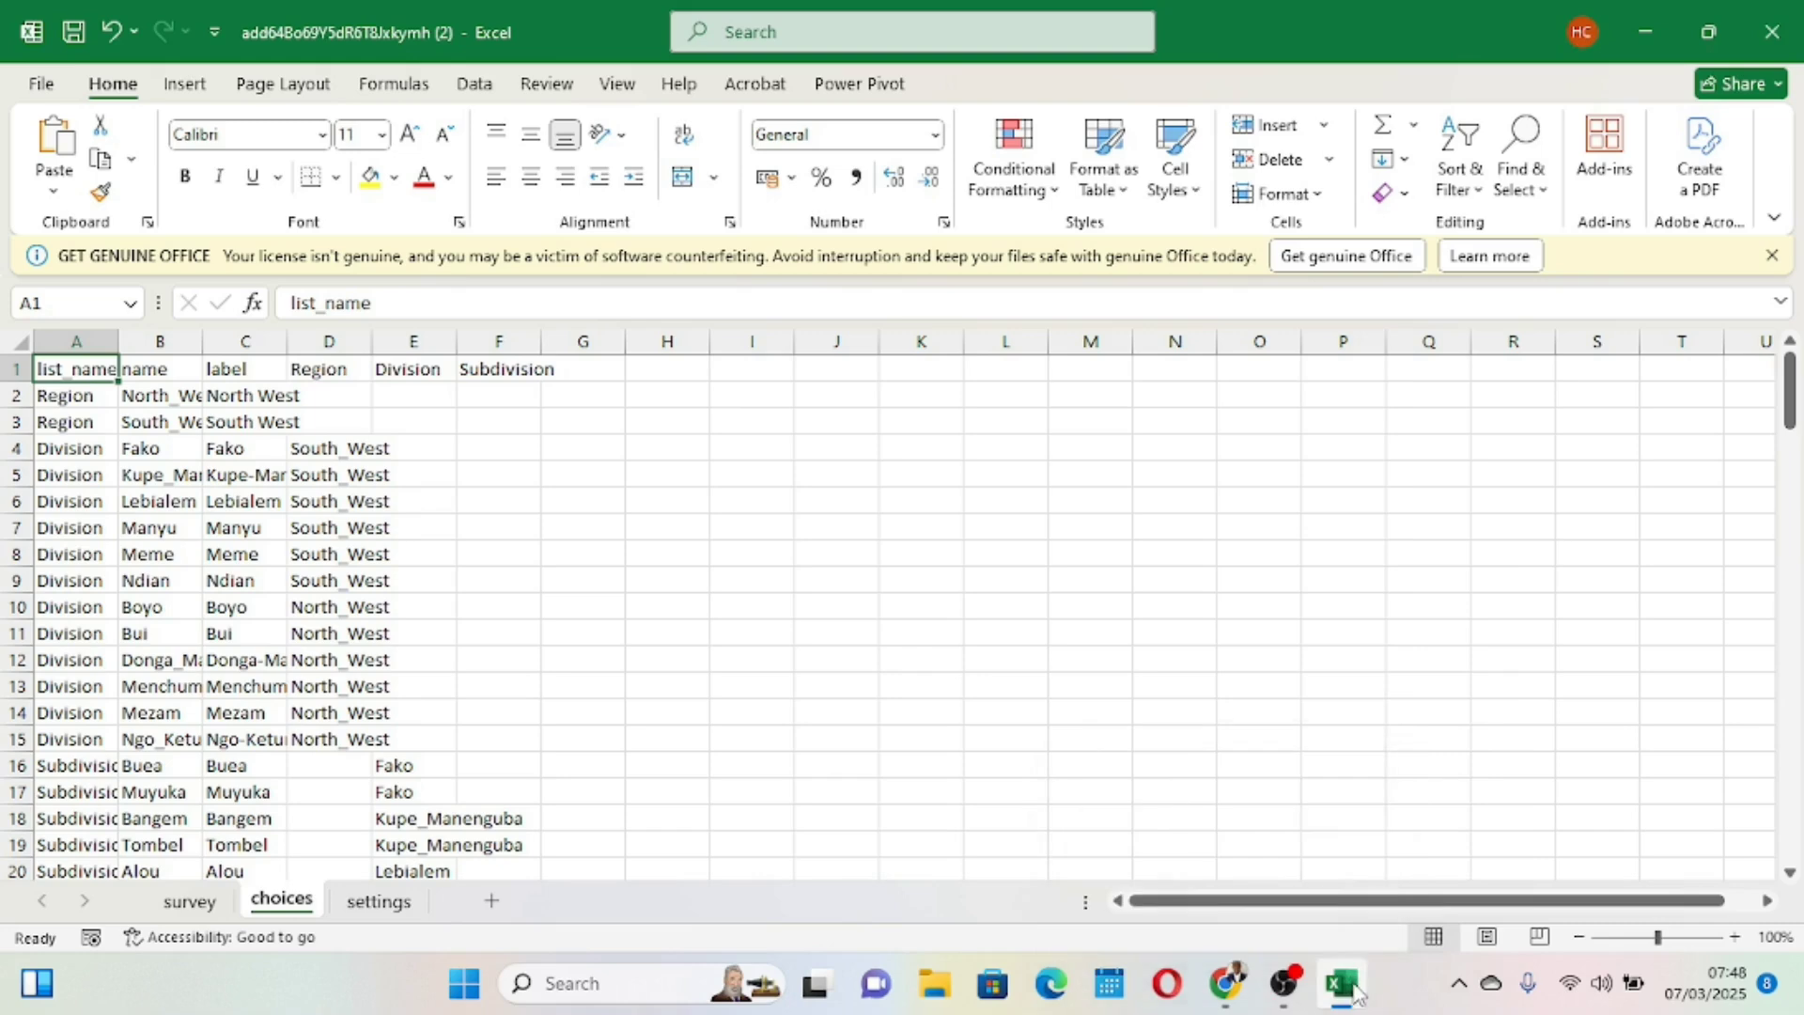
mouse_move(1352, 988)
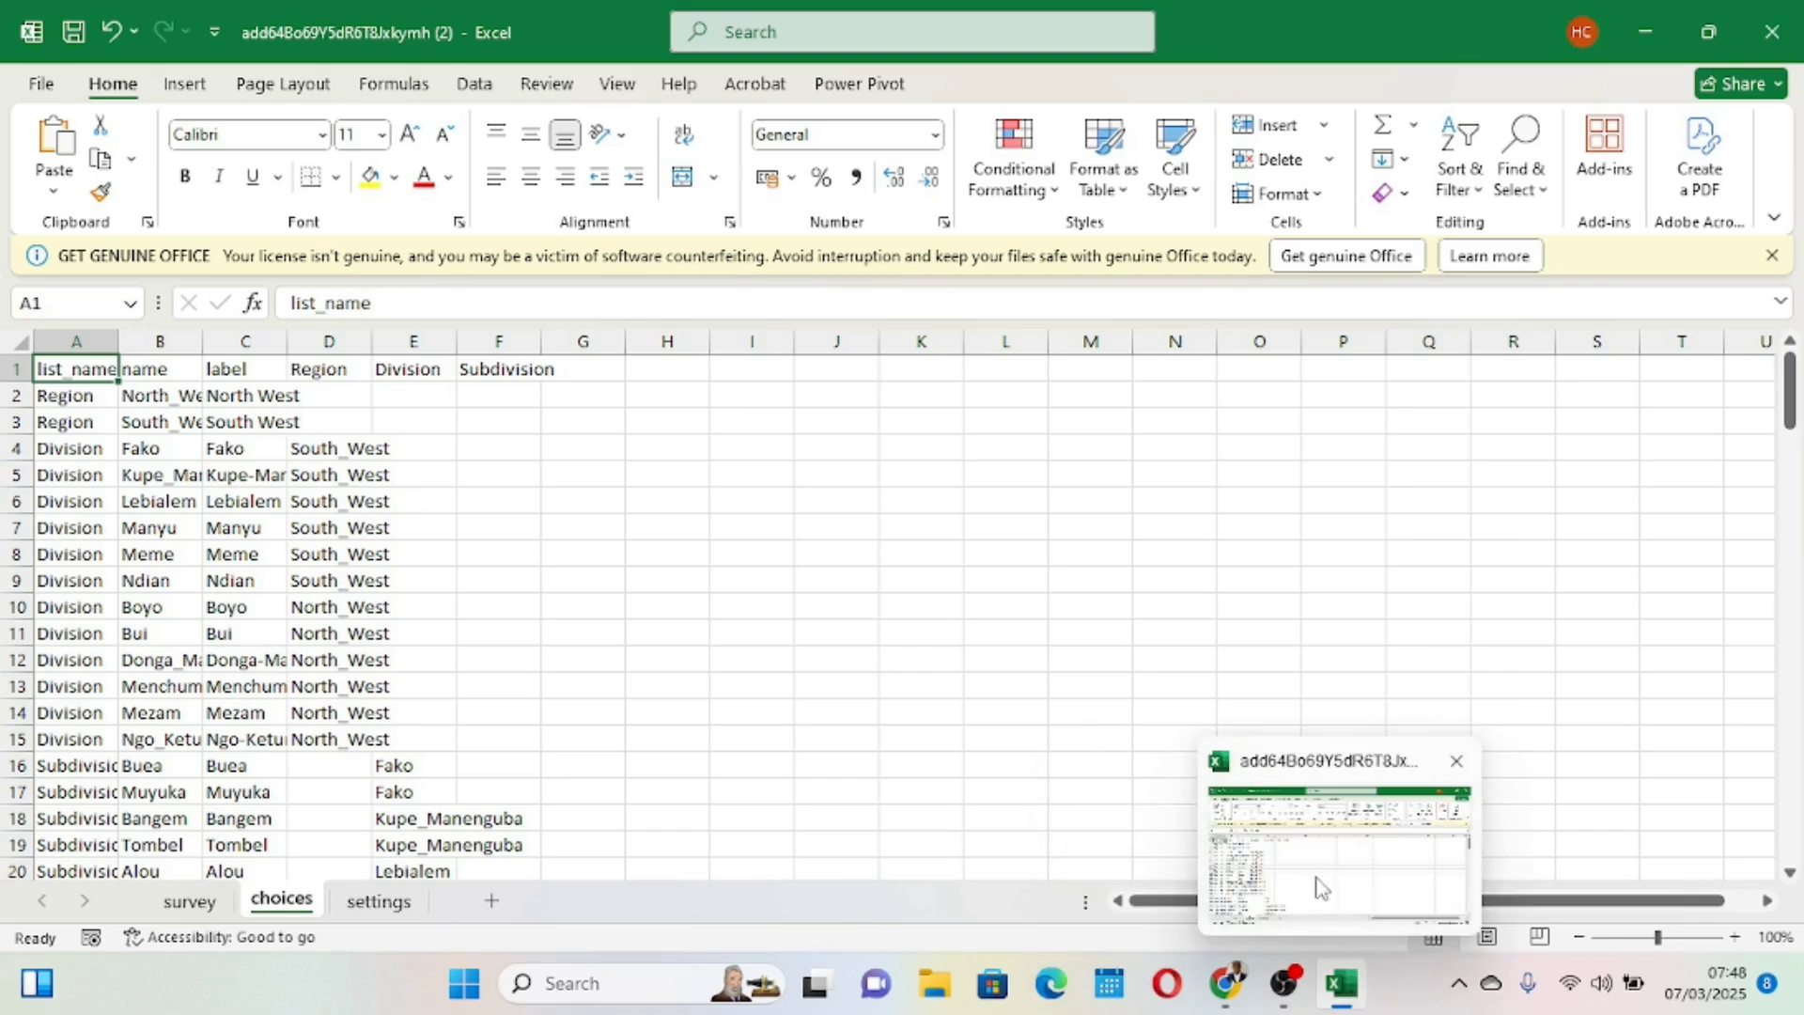
left_click(1319, 881)
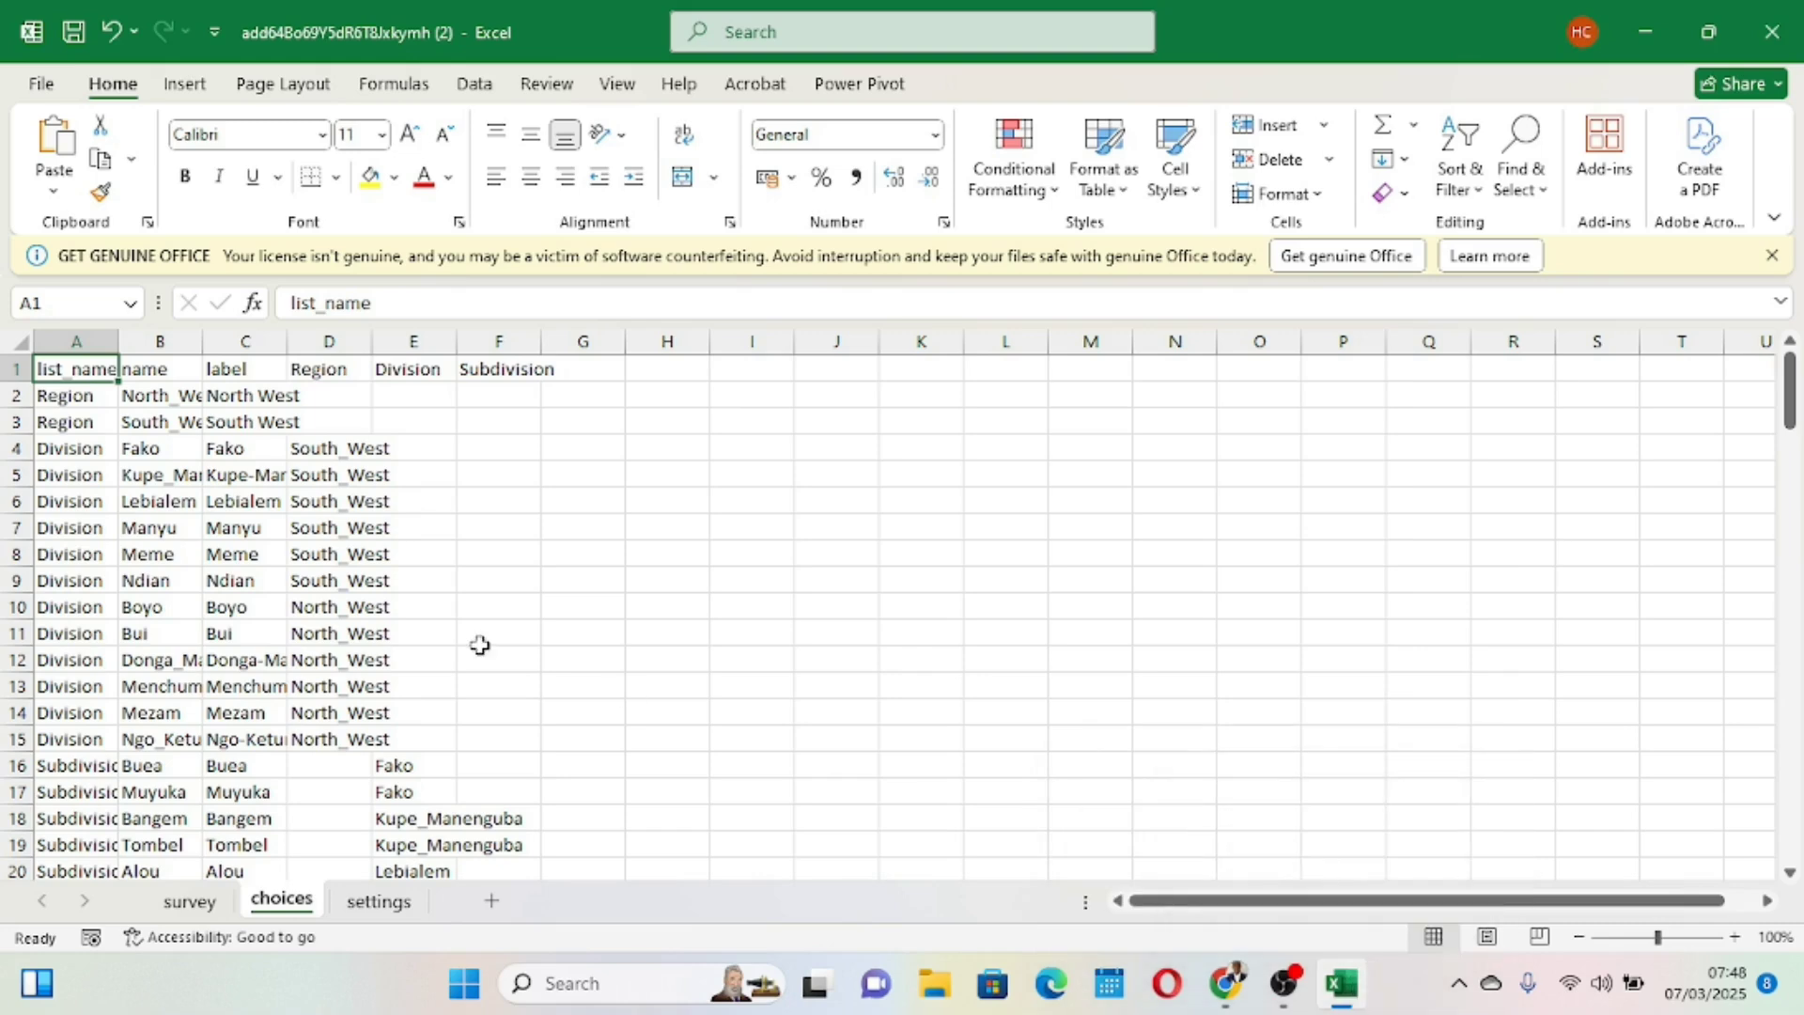
left_click(185, 332)
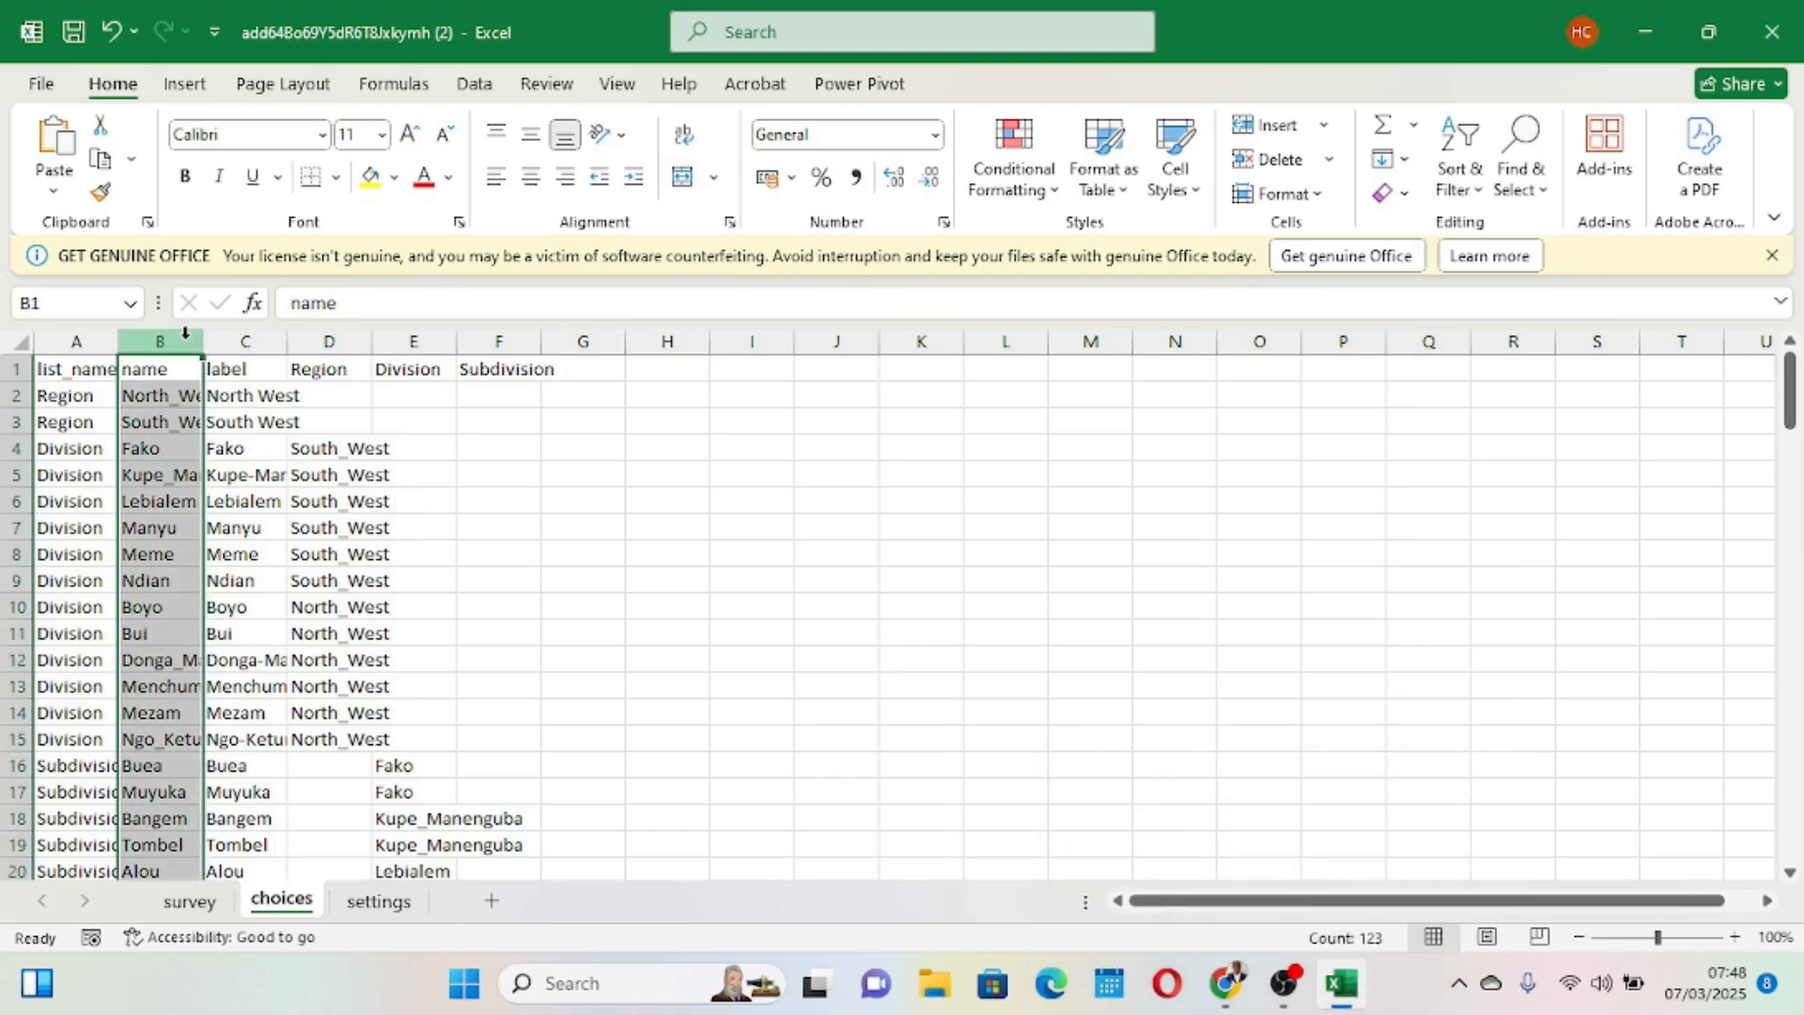
left_click(369, 177)
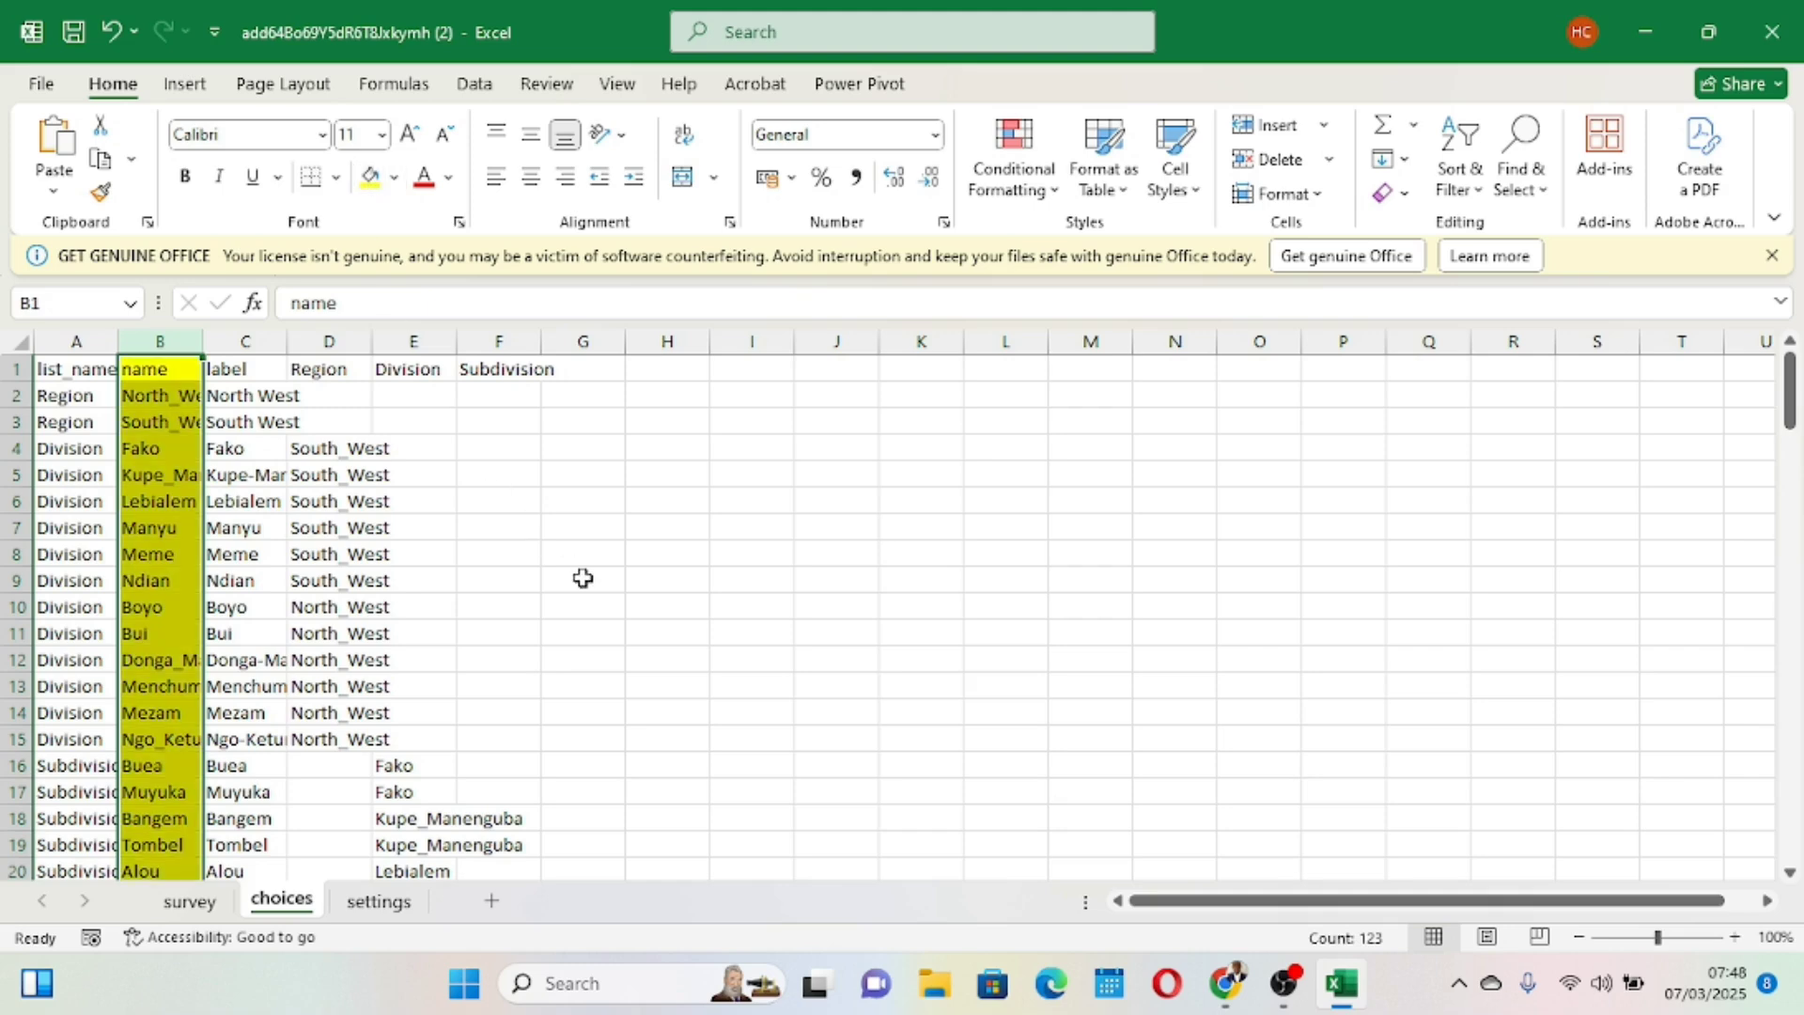
left_click(1735, 937)
left_click(1735, 937)
left_click(1735, 936)
left_click(1735, 937)
left_click(1735, 937)
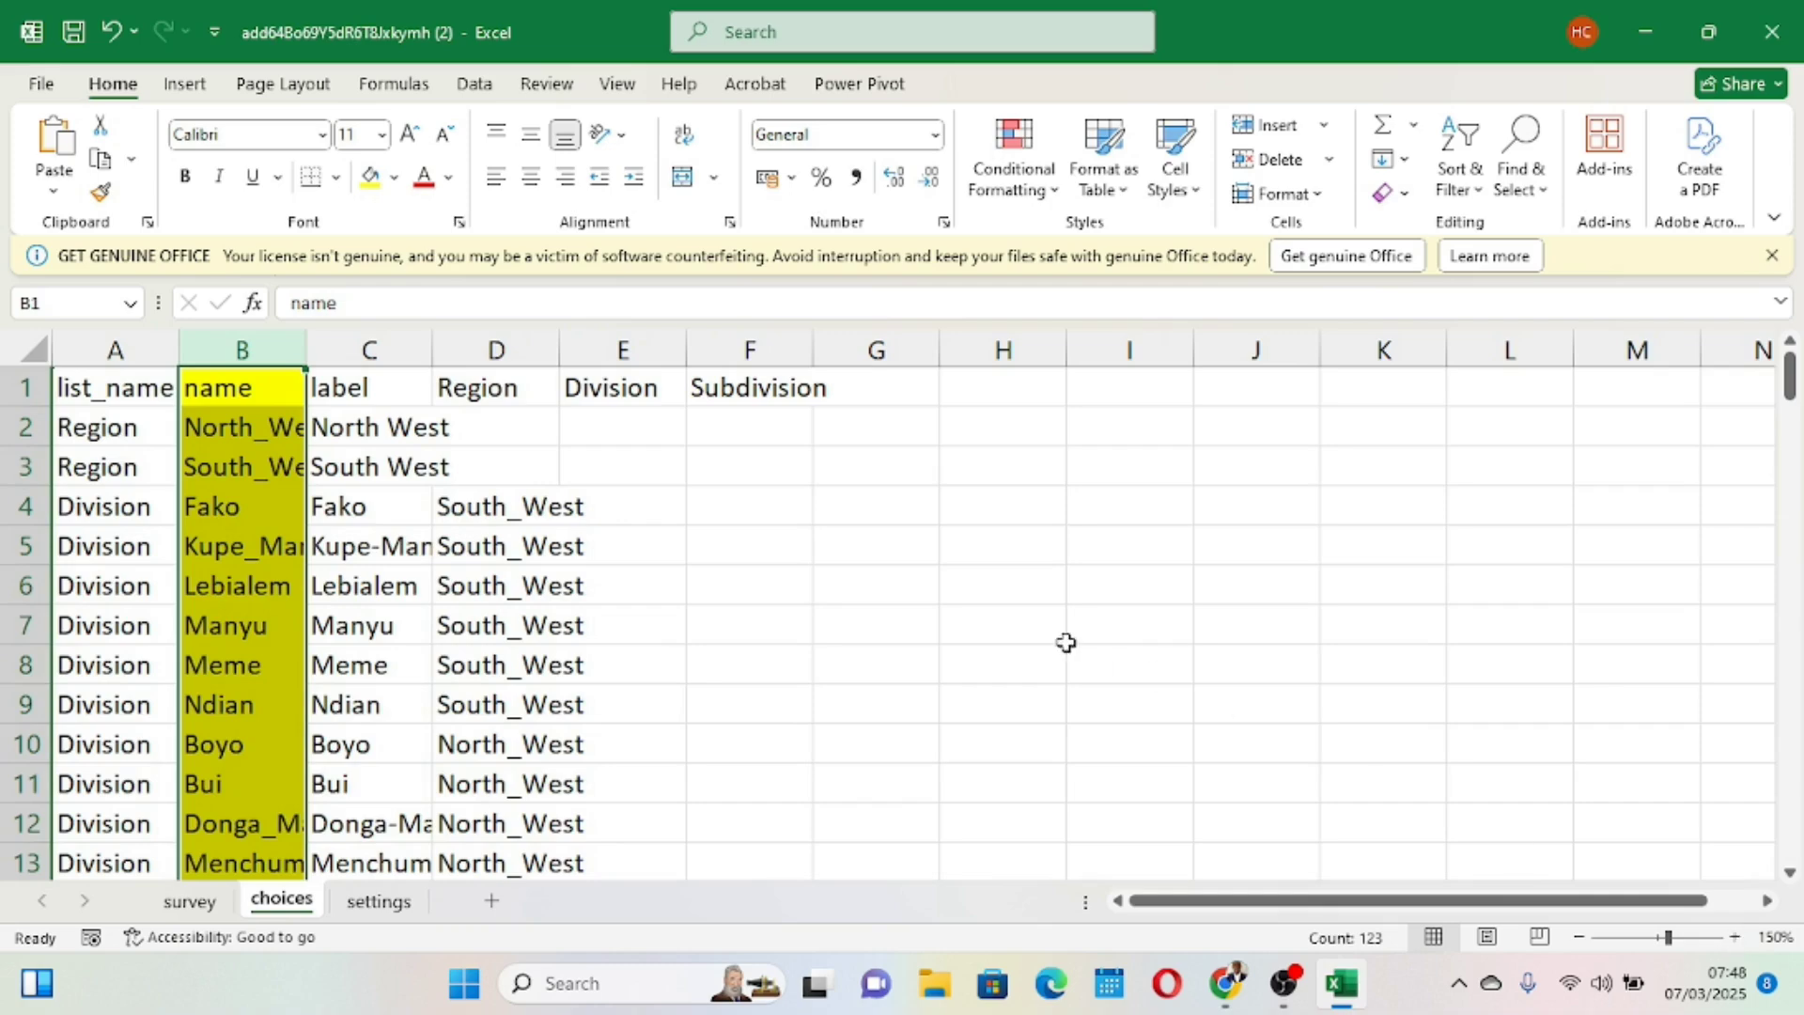
scroll(1065, 643, "down", 5)
scroll(1065, 643, "up", 5)
scroll(468, 586, "down", 3)
scroll(469, 586, "down", 6)
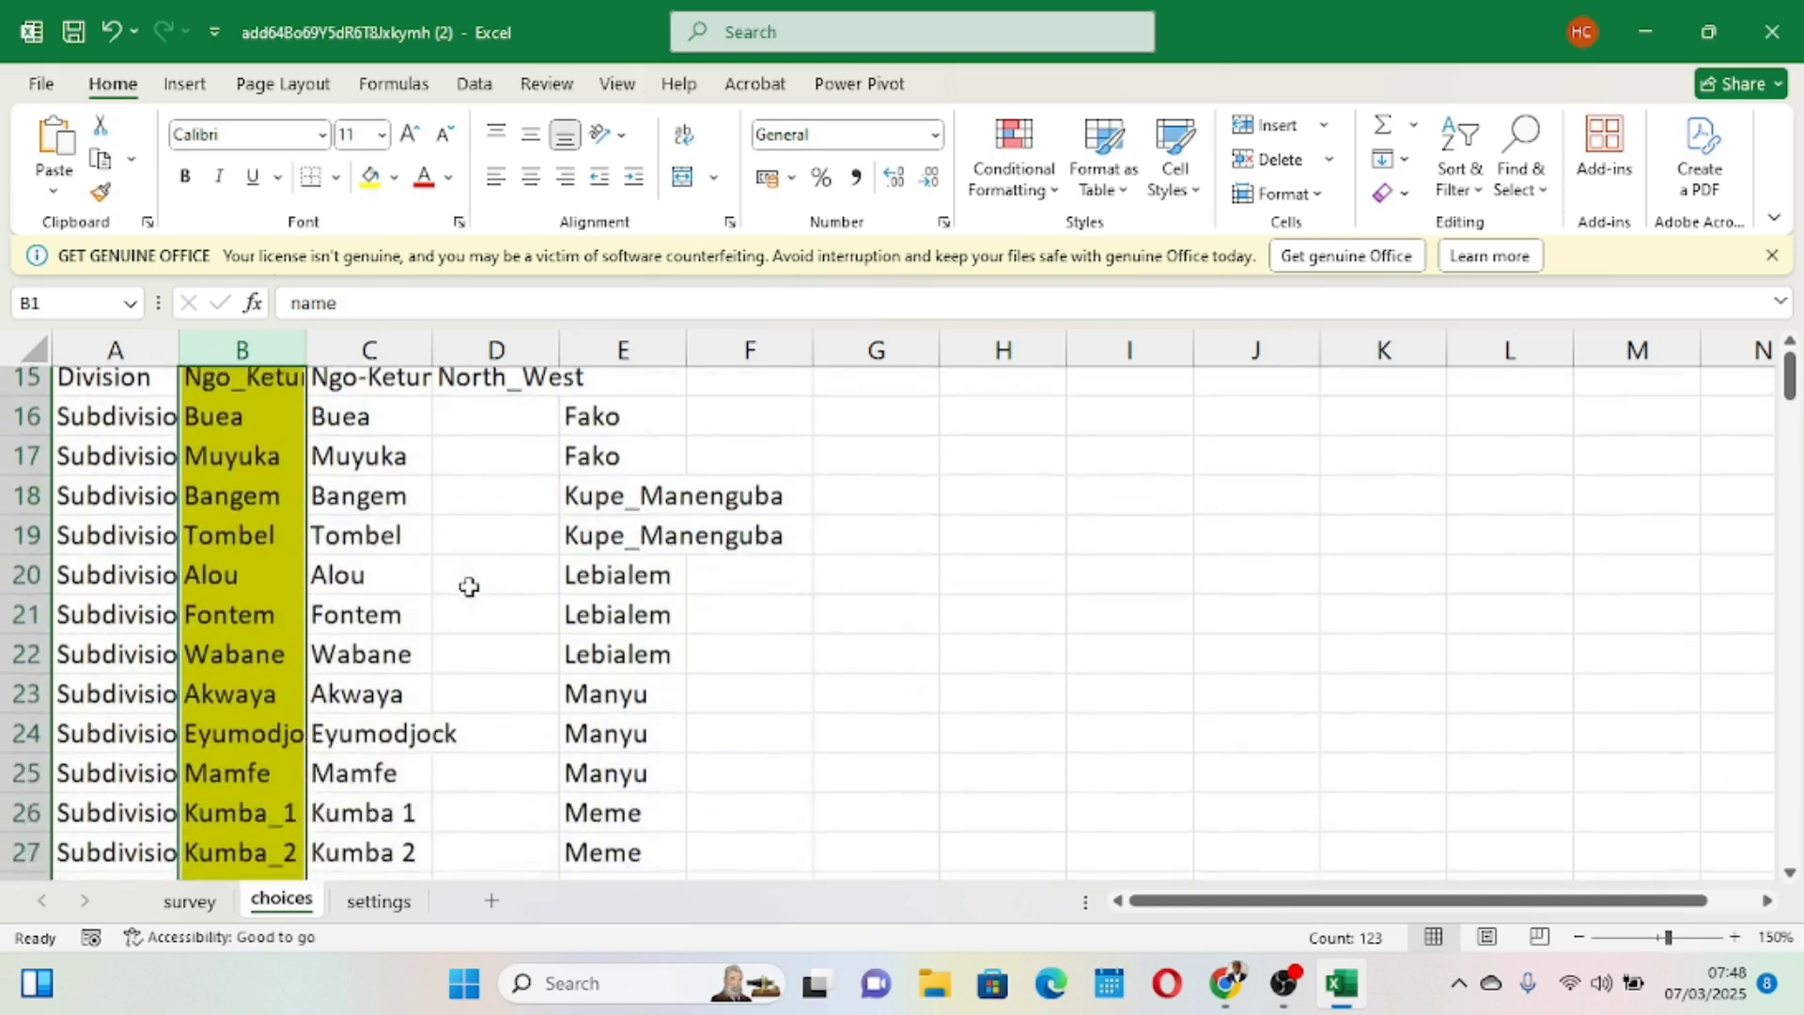
scroll(469, 587, "down", 5)
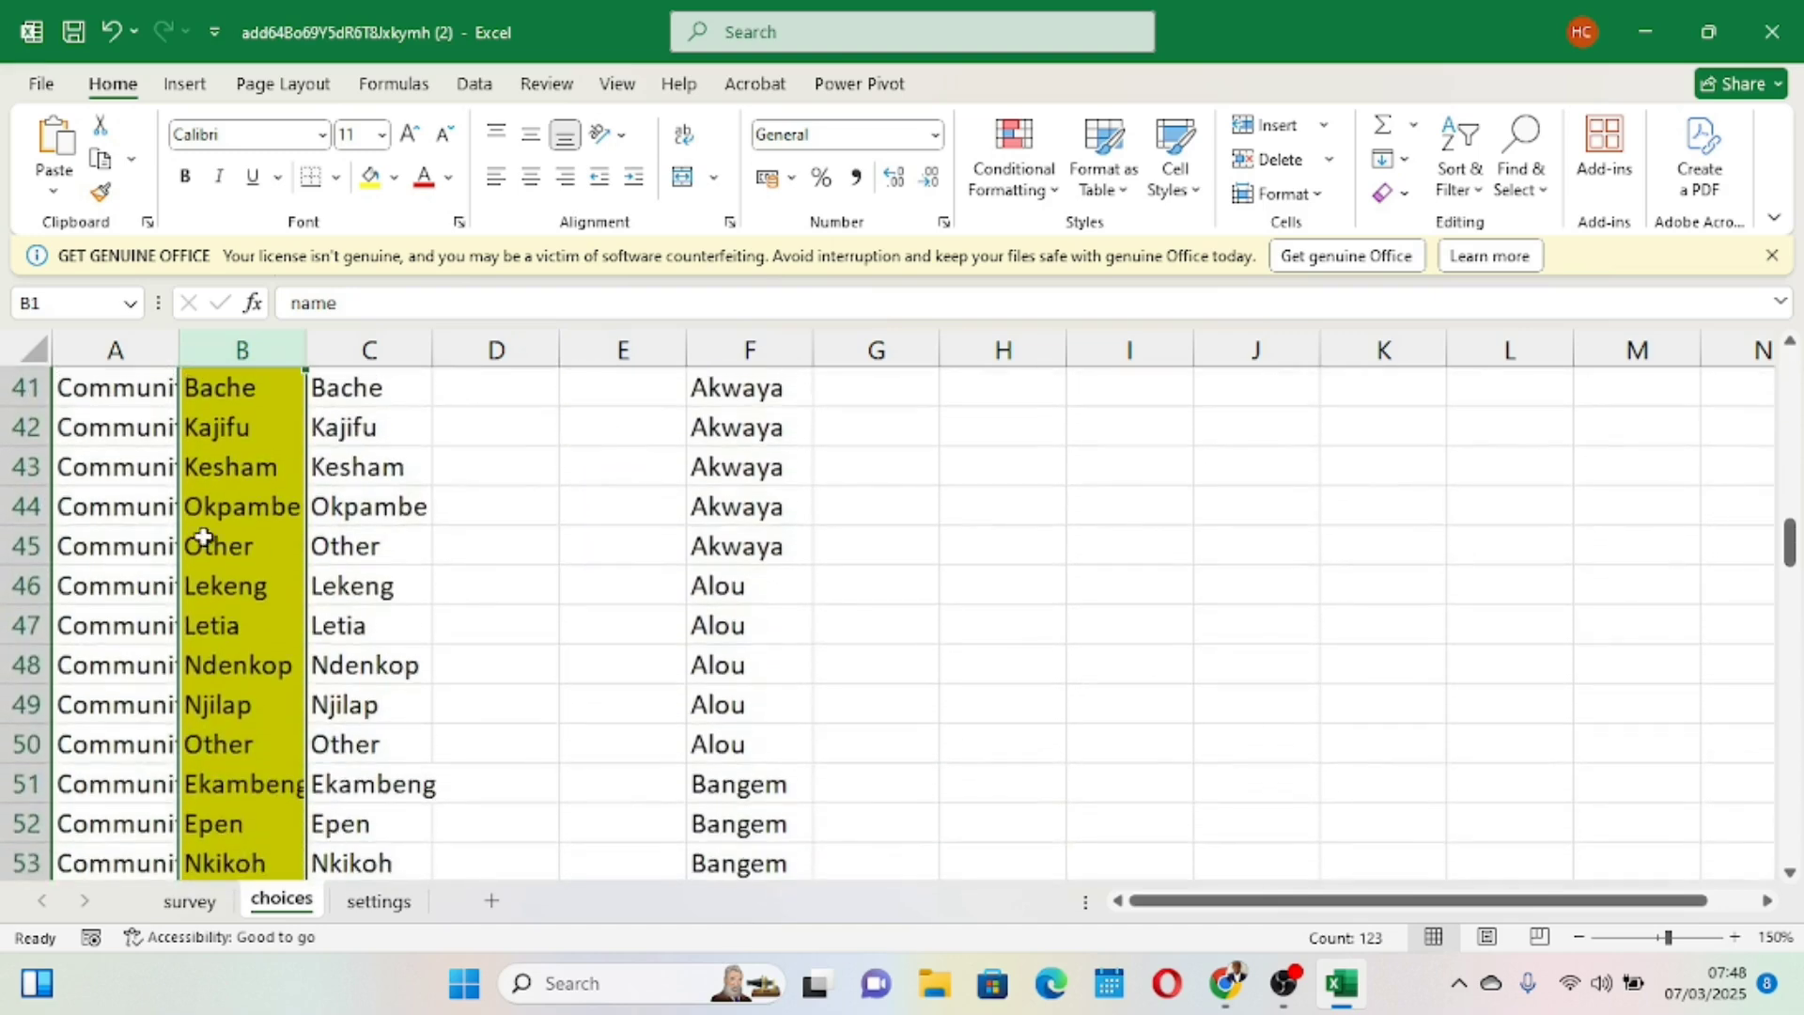
left_click(220, 551)
left_click(356, 551)
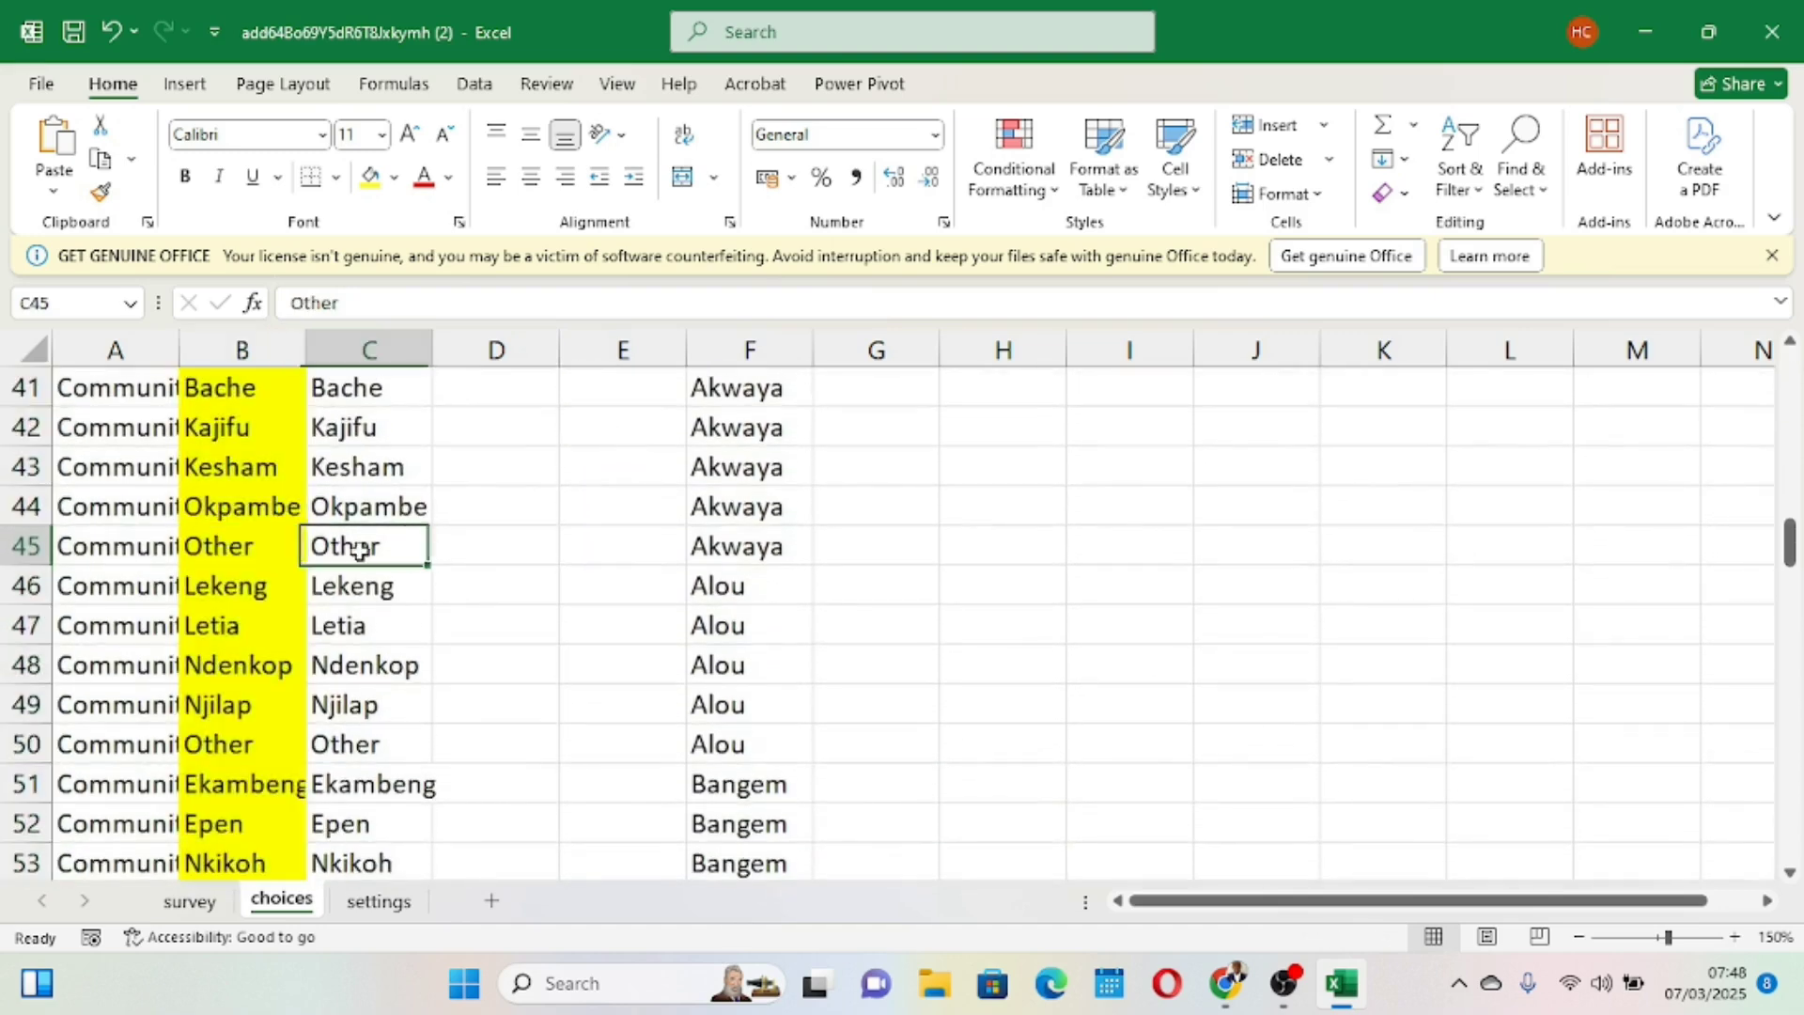
left_click(246, 529)
left_click(249, 505)
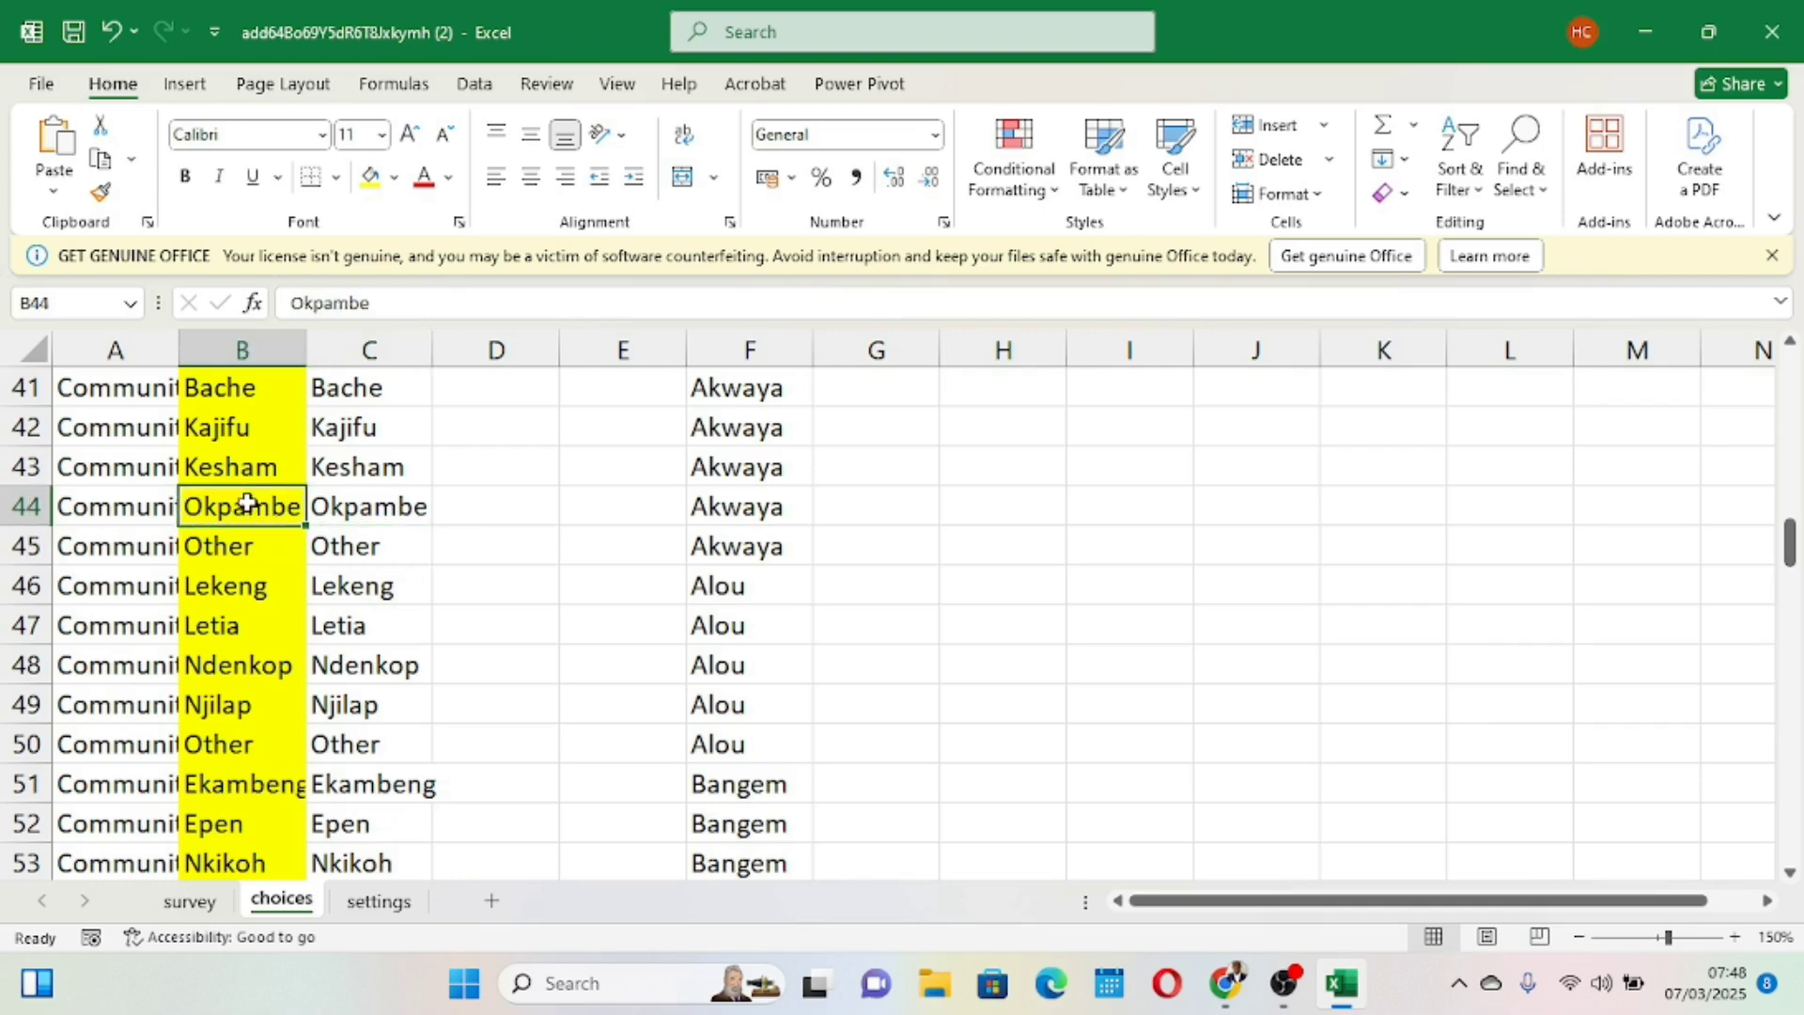
left_click(386, 505)
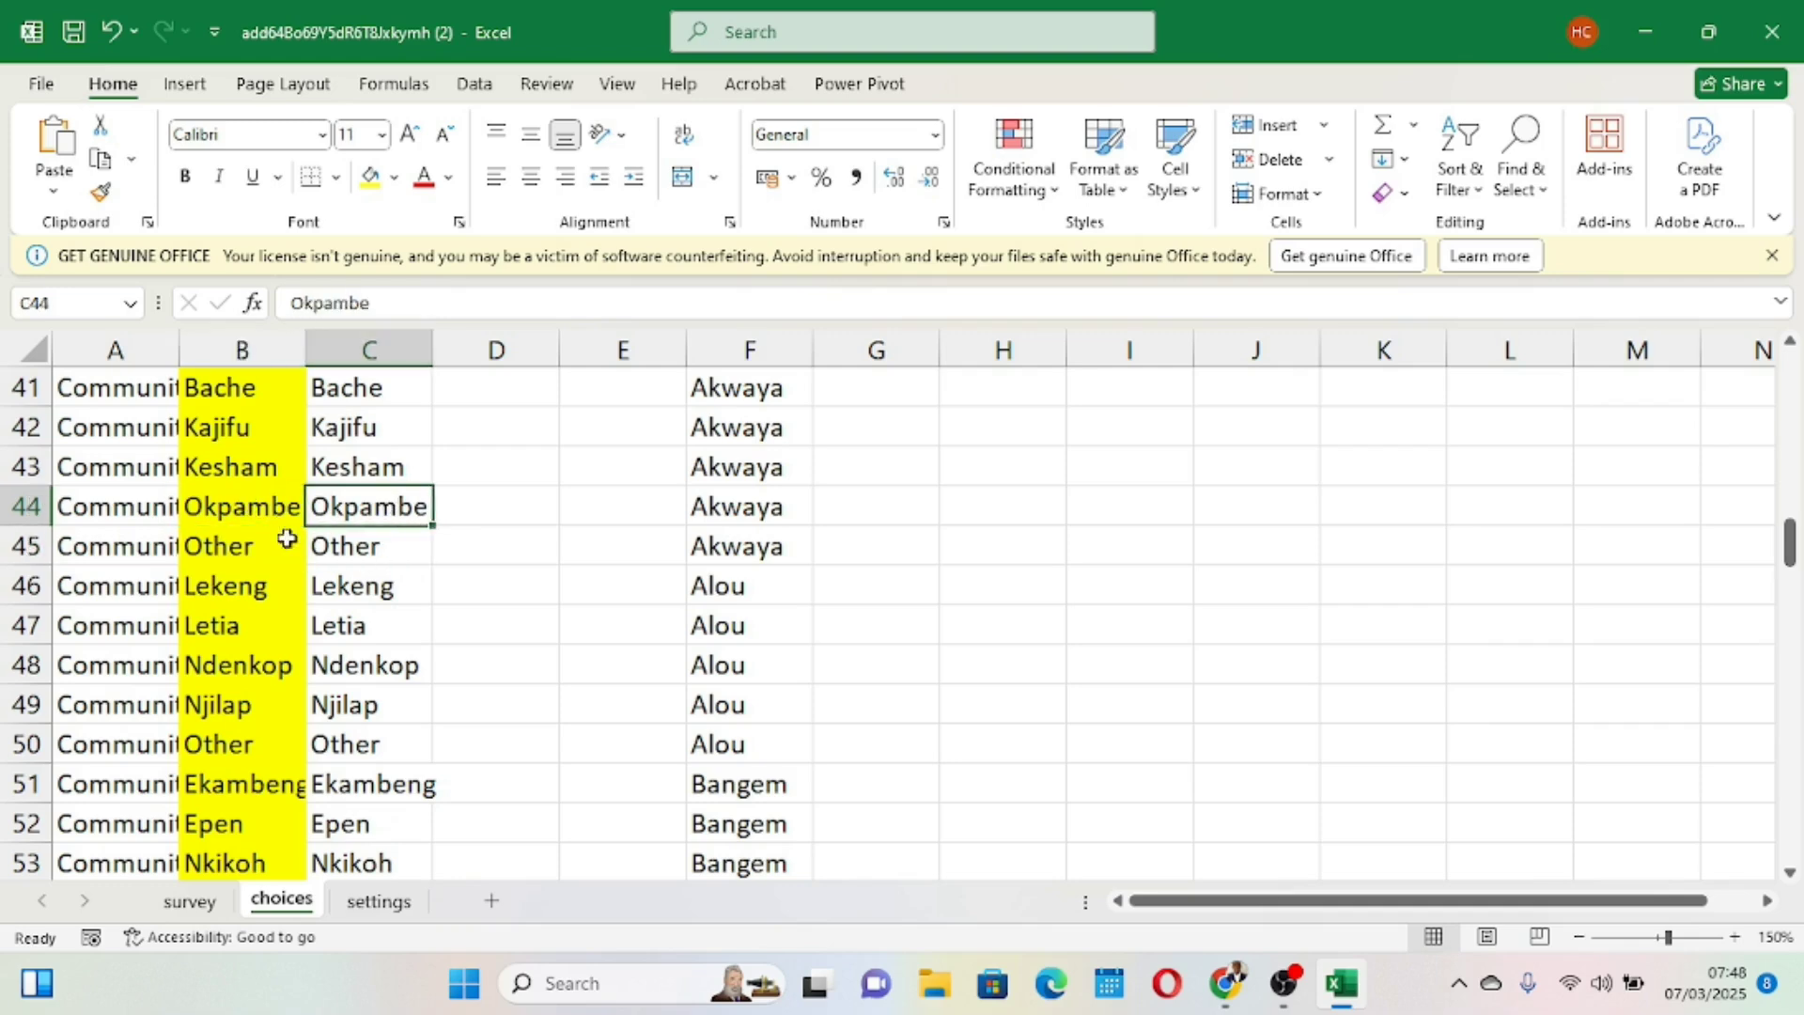
left_click(269, 538)
left_click(360, 548)
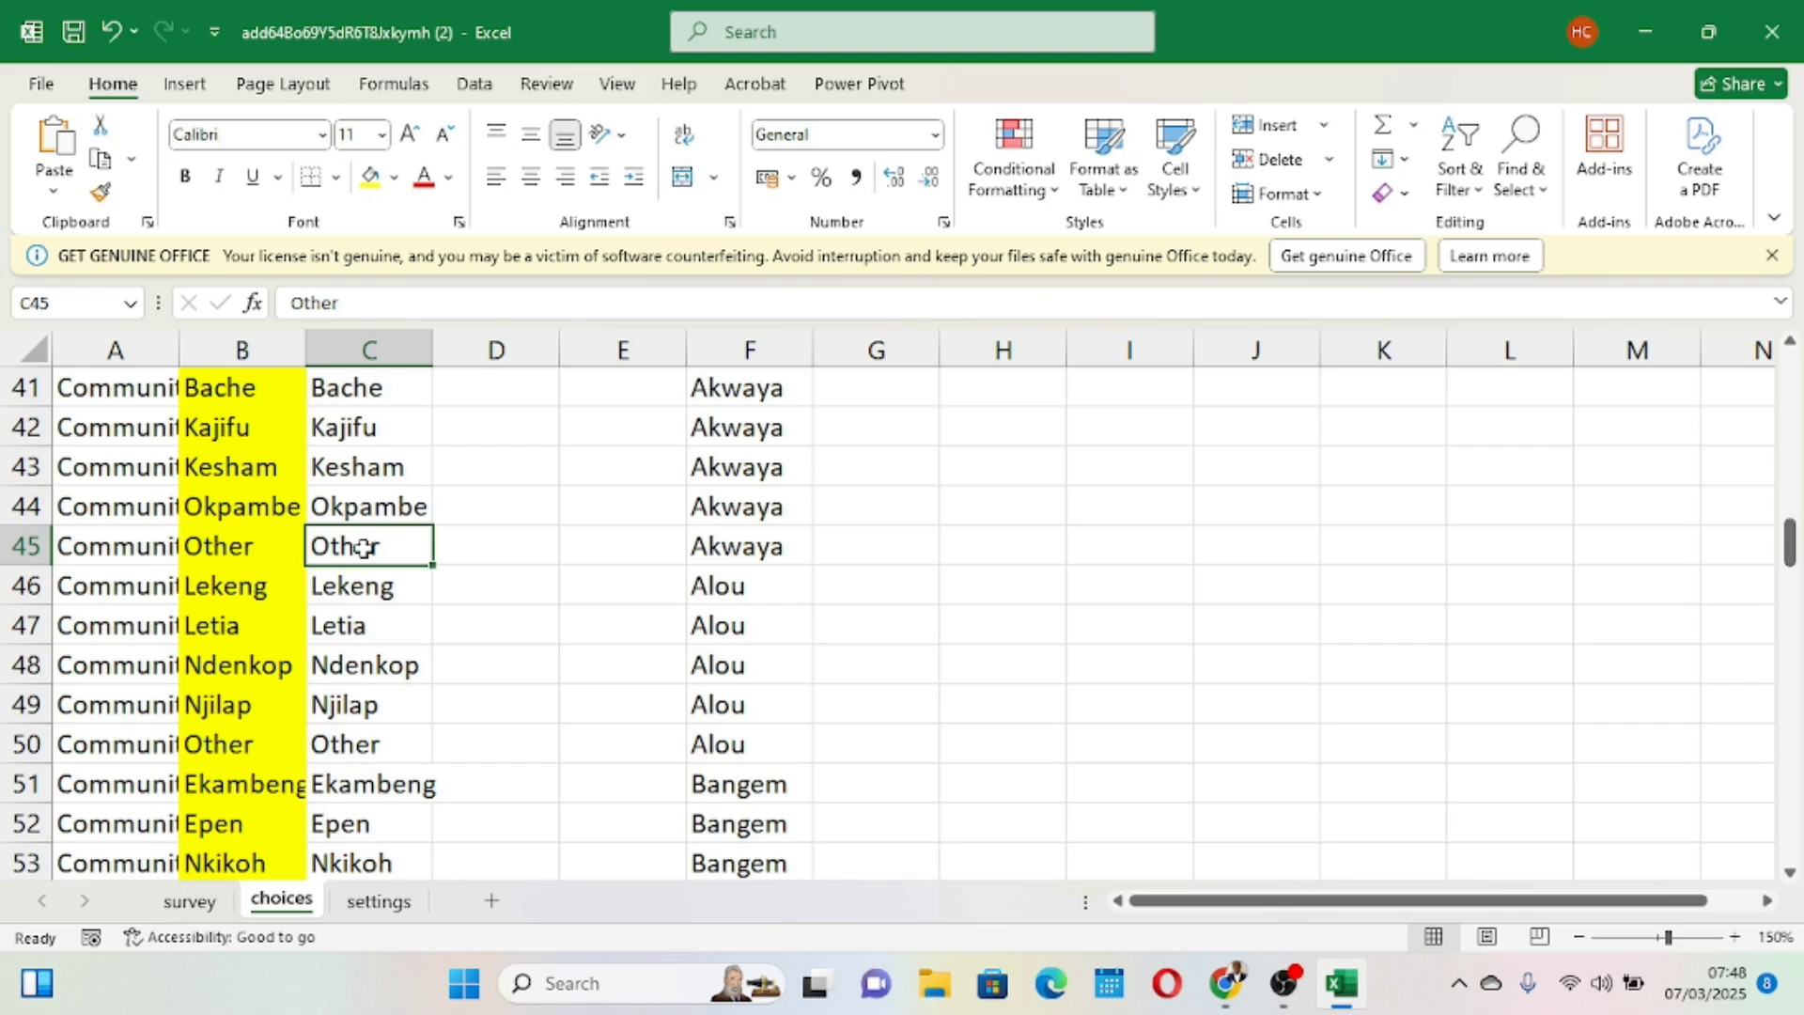
left_click(214, 550)
left_click(376, 549)
left_click(255, 553)
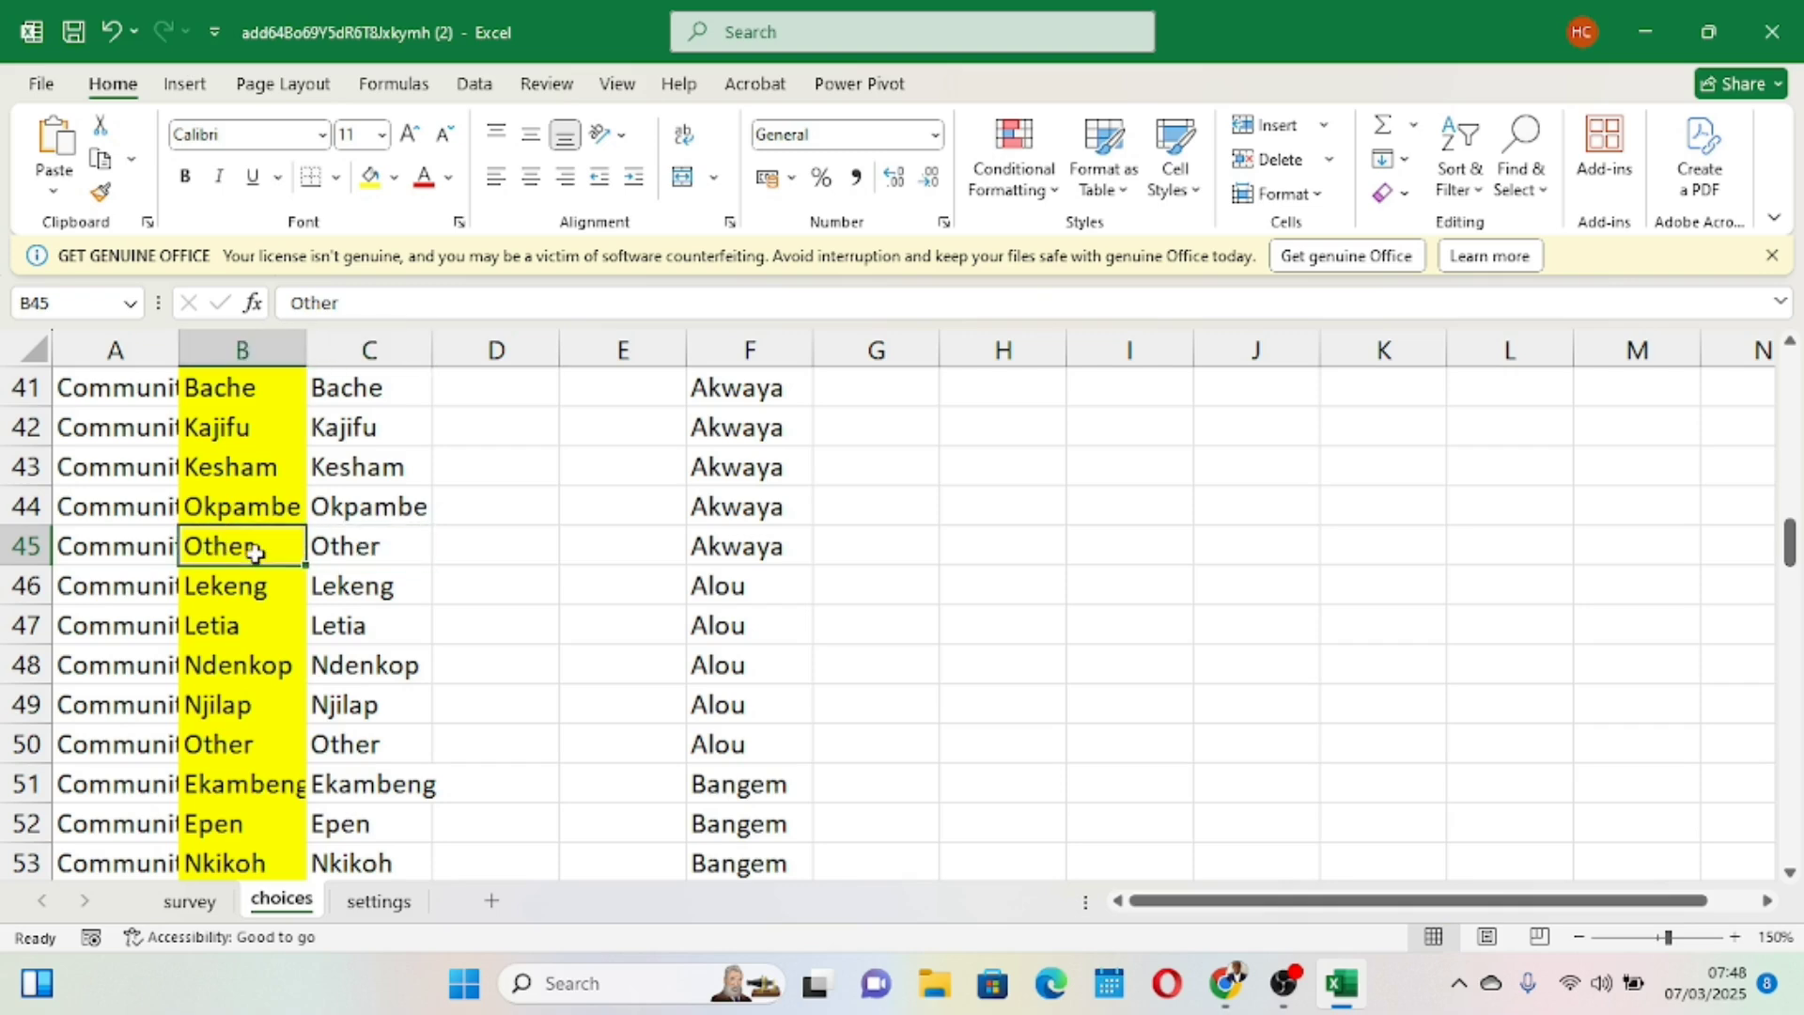
left_click(381, 545)
left_click(224, 545)
left_click(339, 546)
scroll(340, 546, "down", 4)
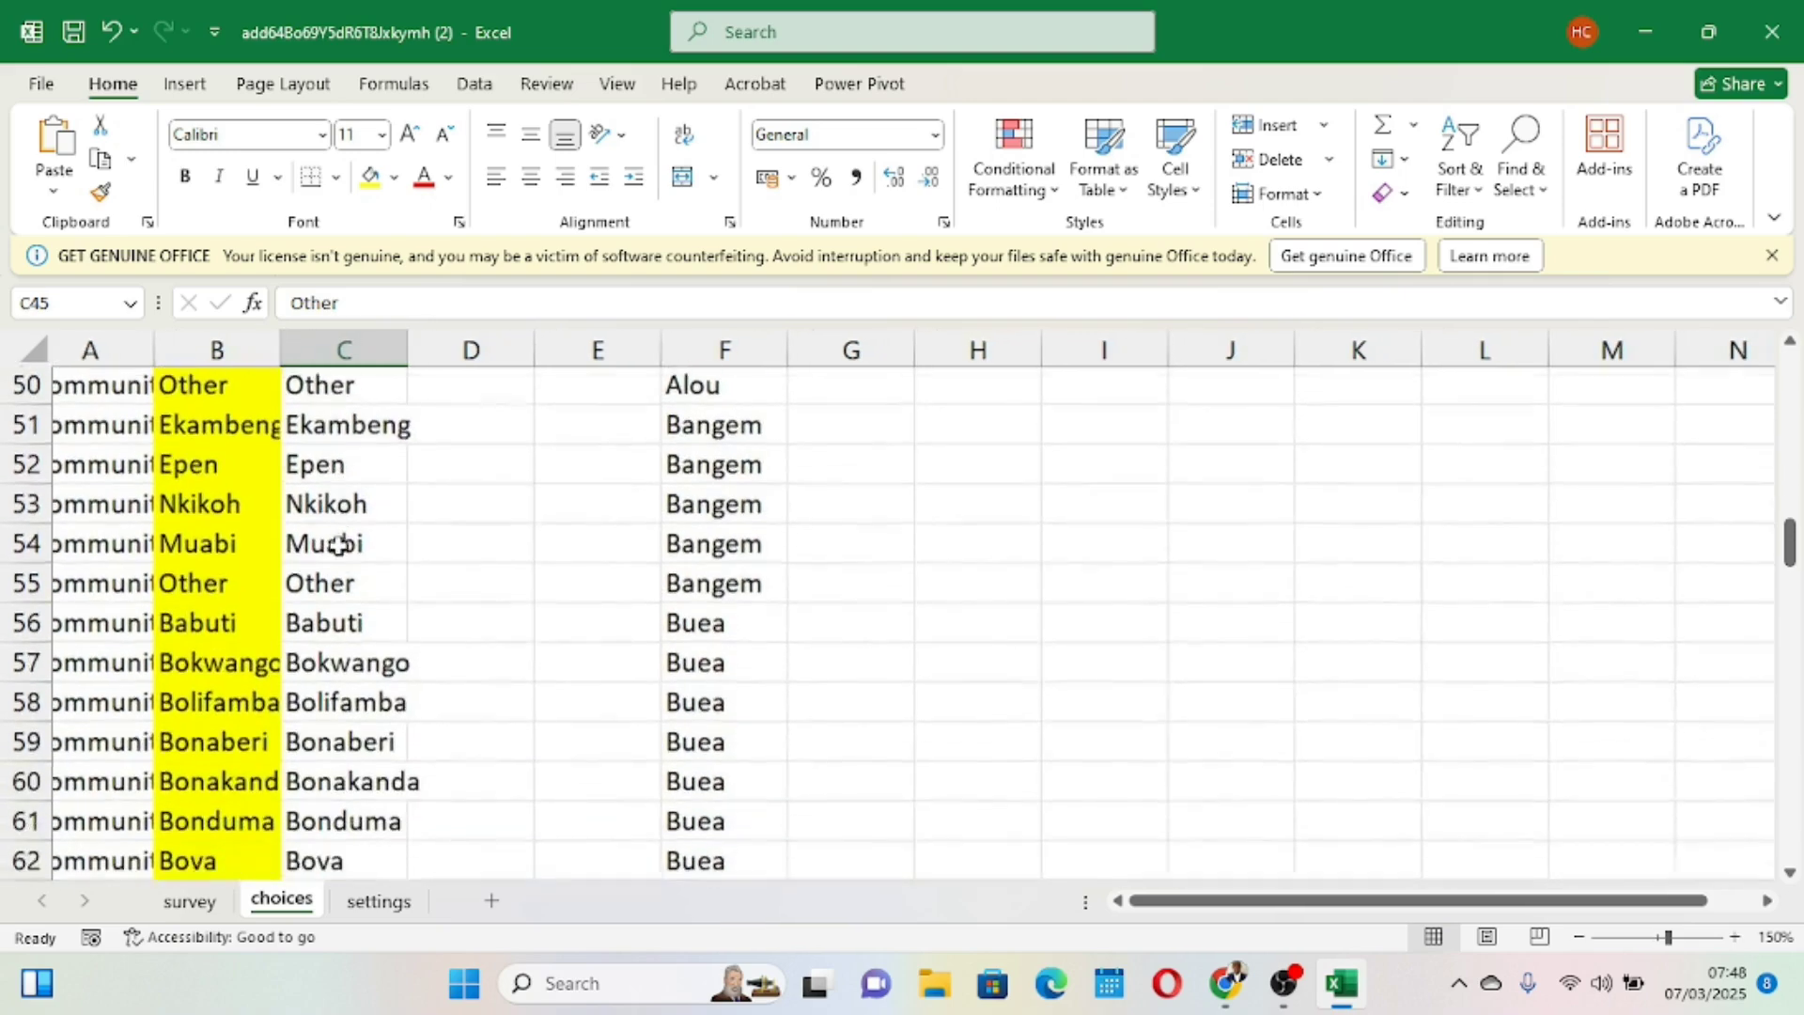
scroll(339, 546, "up", 3)
scroll(339, 546, "up", 1)
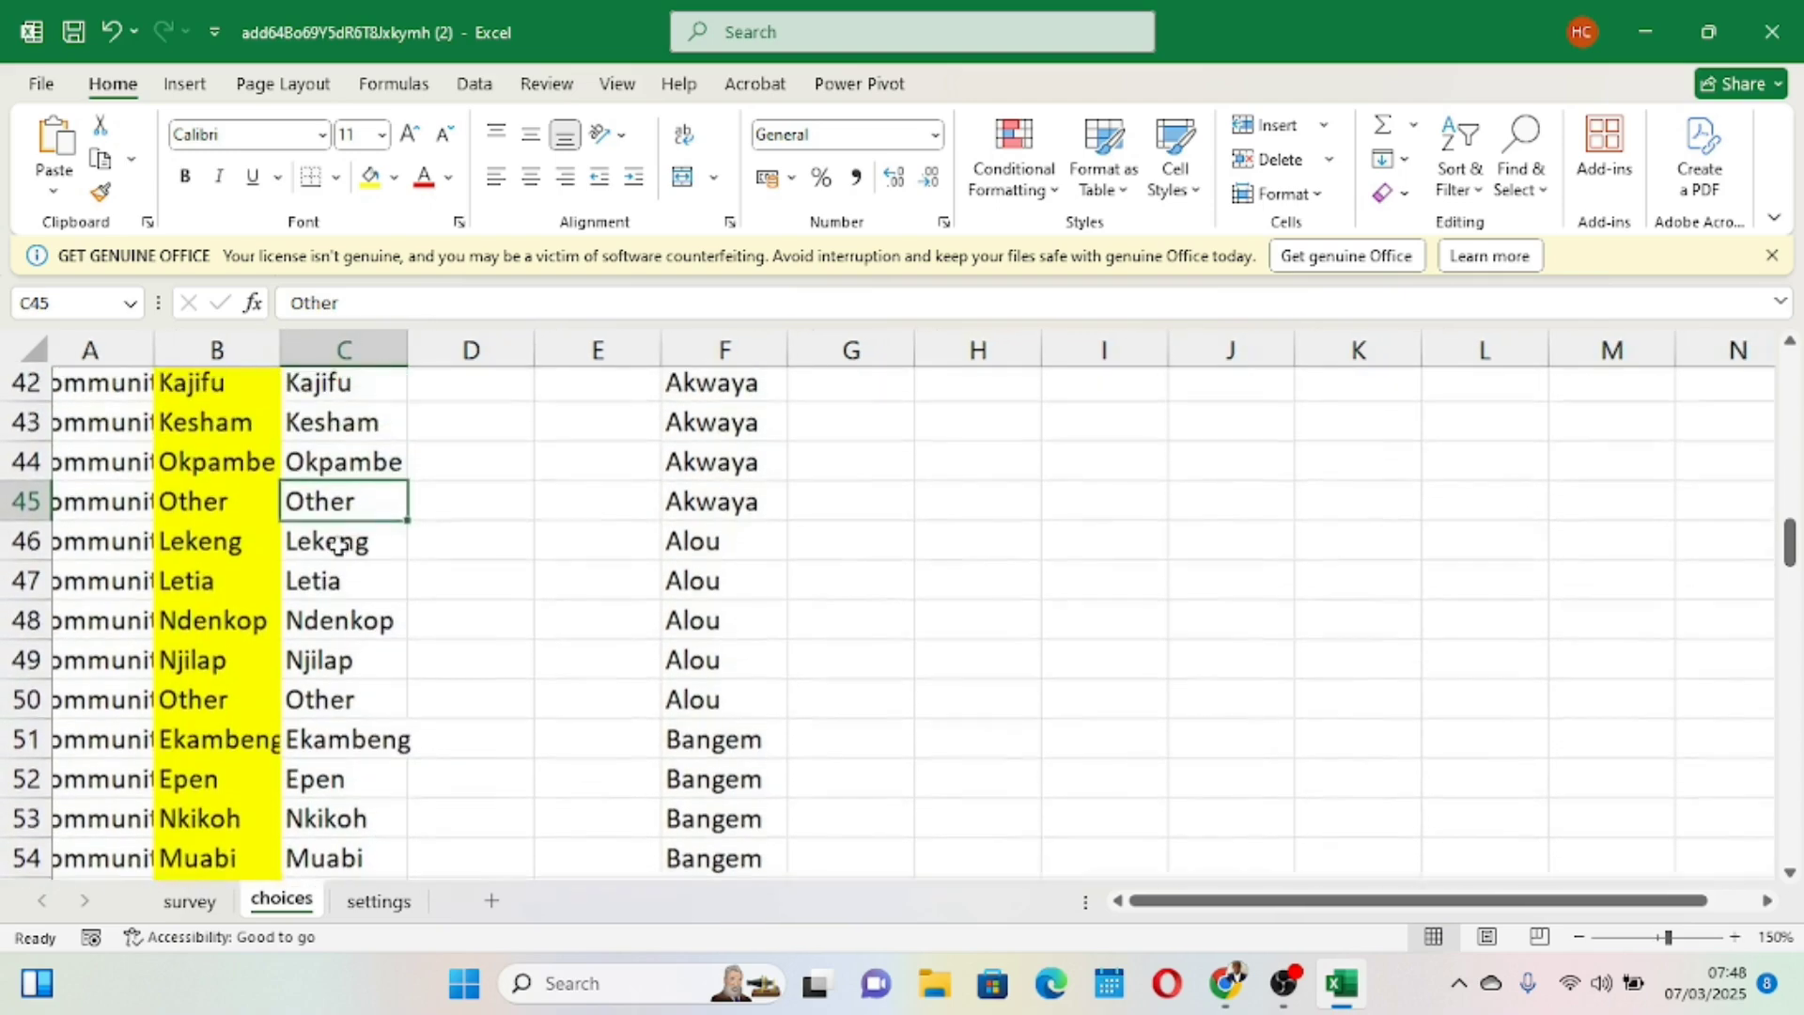
scroll(310, 536, "left", 1)
left_click(228, 510)
left_click(322, 503)
left_click(242, 500)
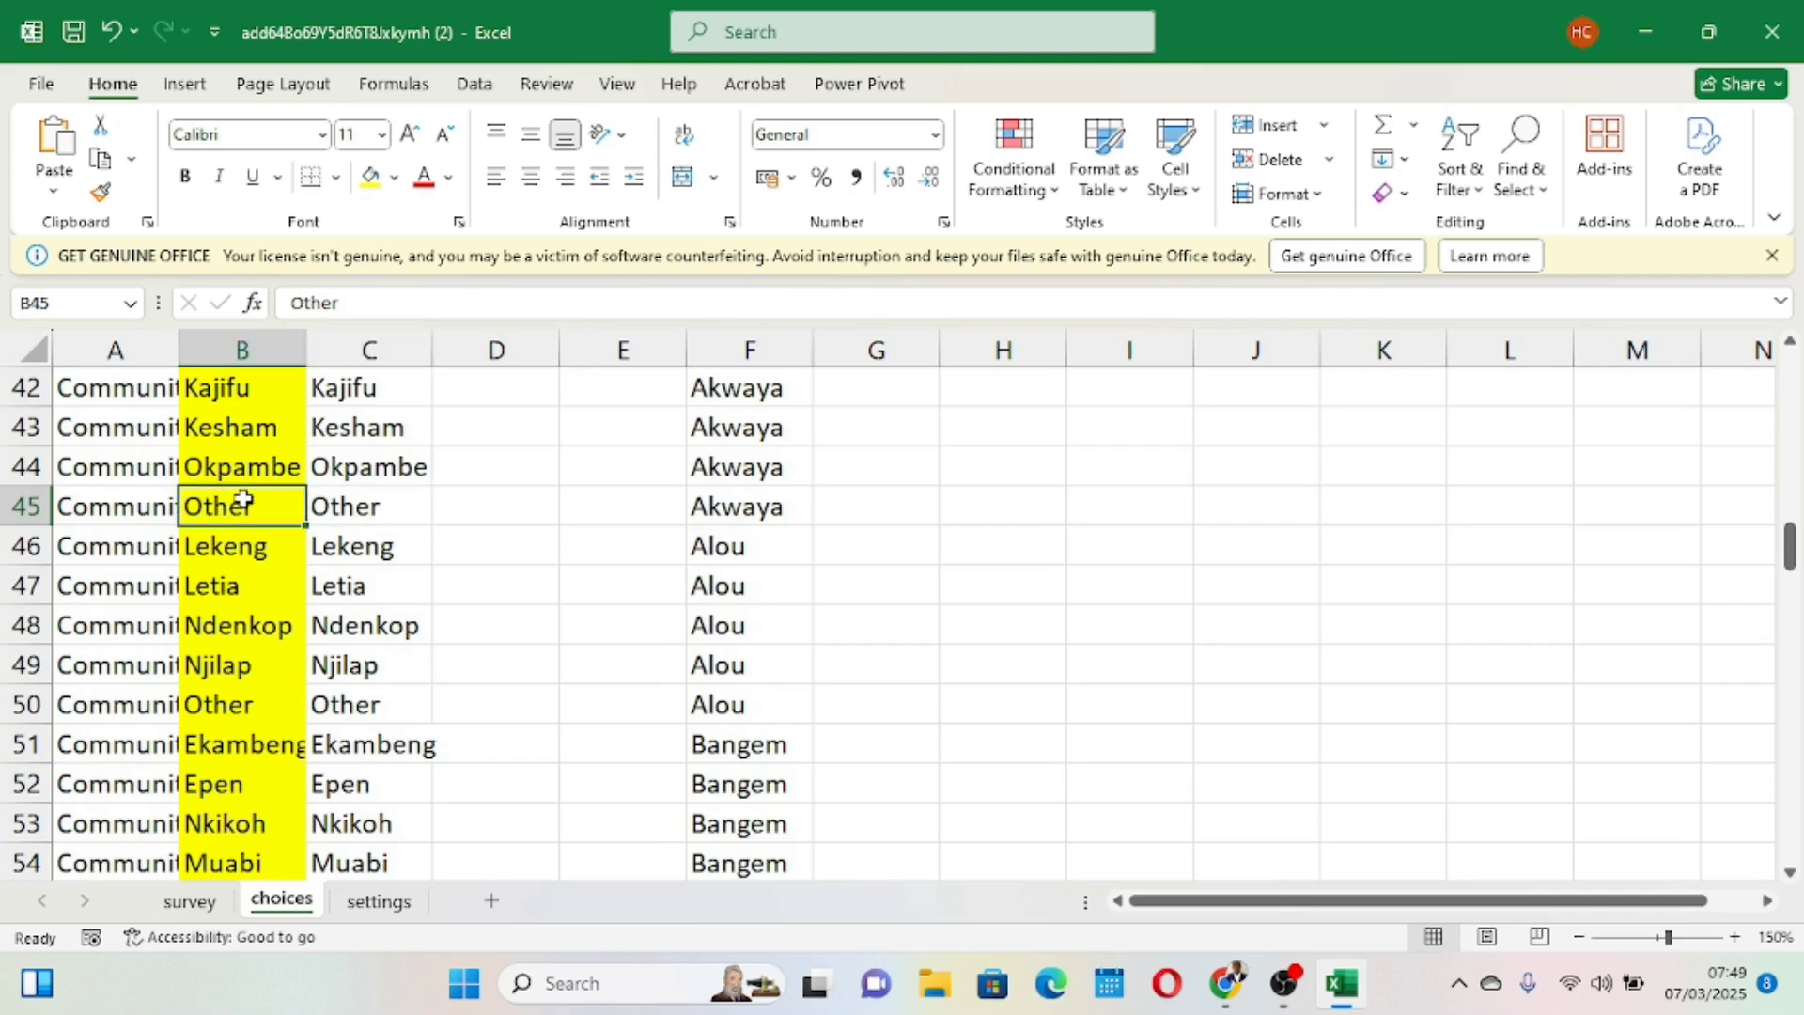
left_click(346, 529)
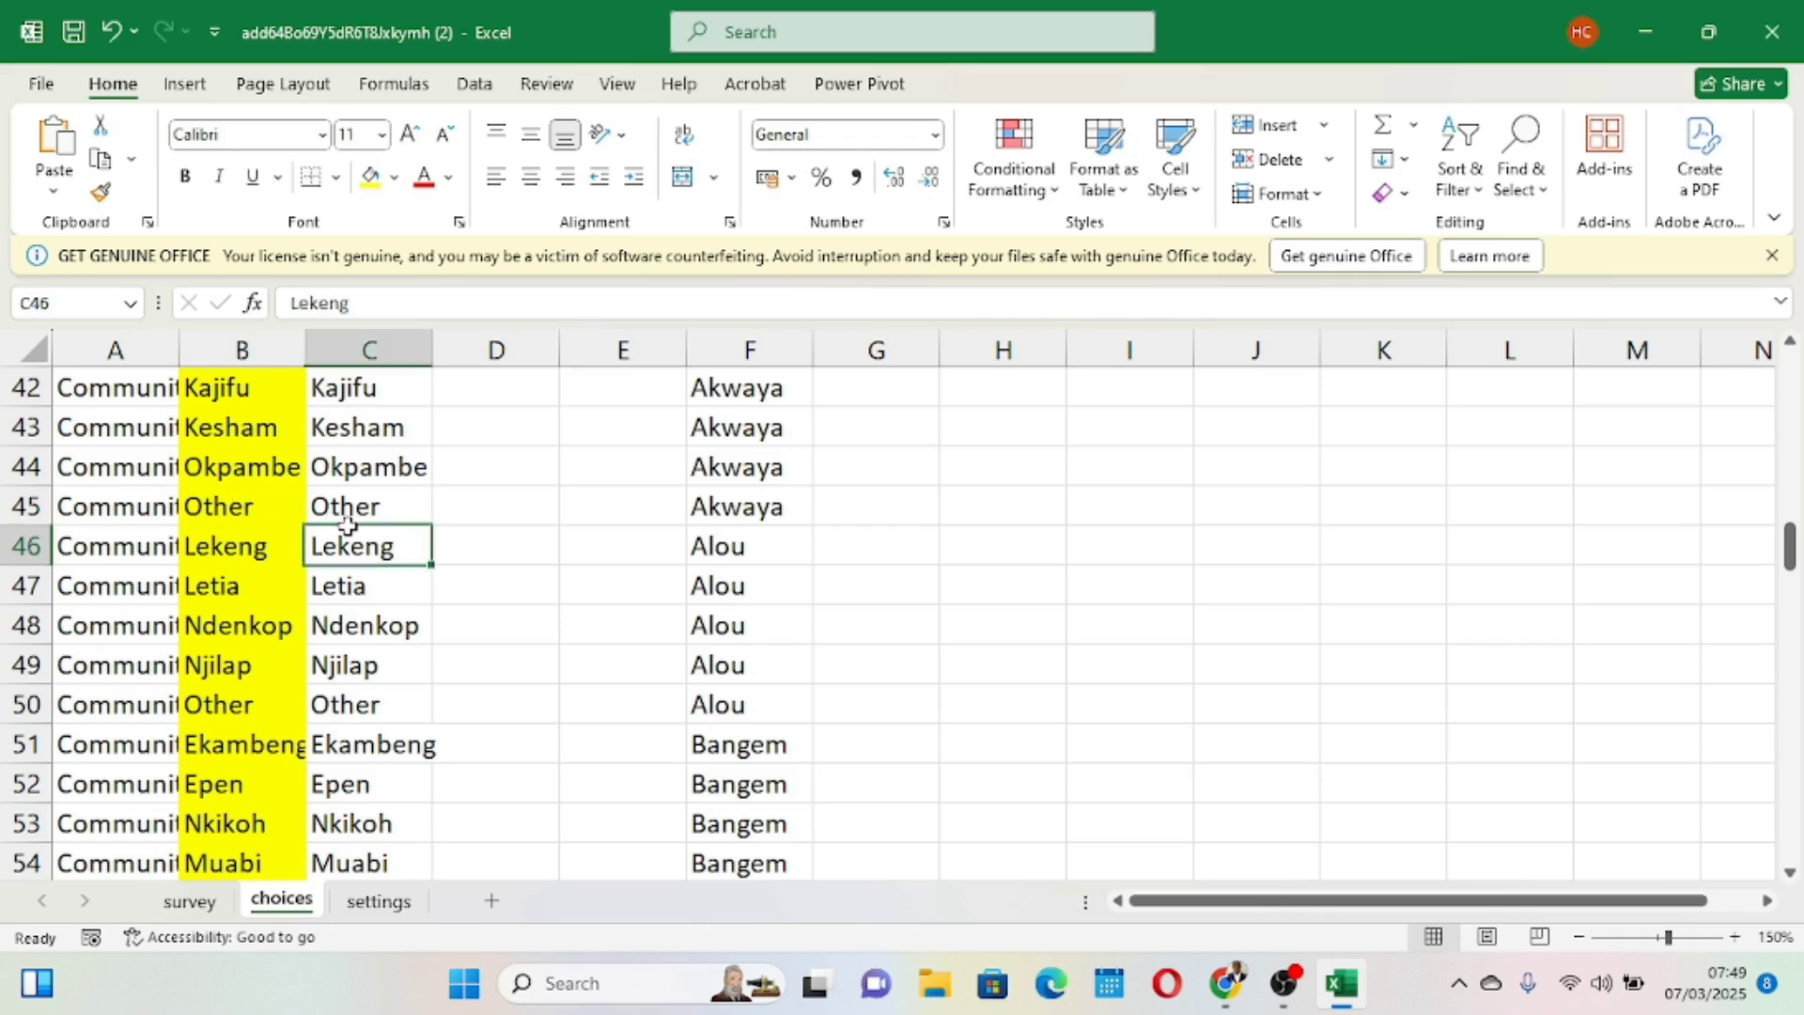
left_click(216, 508)
left_click(342, 507)
left_click(248, 510)
scroll(252, 518, "down", 2)
scroll(252, 519, "right", 1)
scroll(252, 519, "down", 2)
scroll(250, 526, "left", 1)
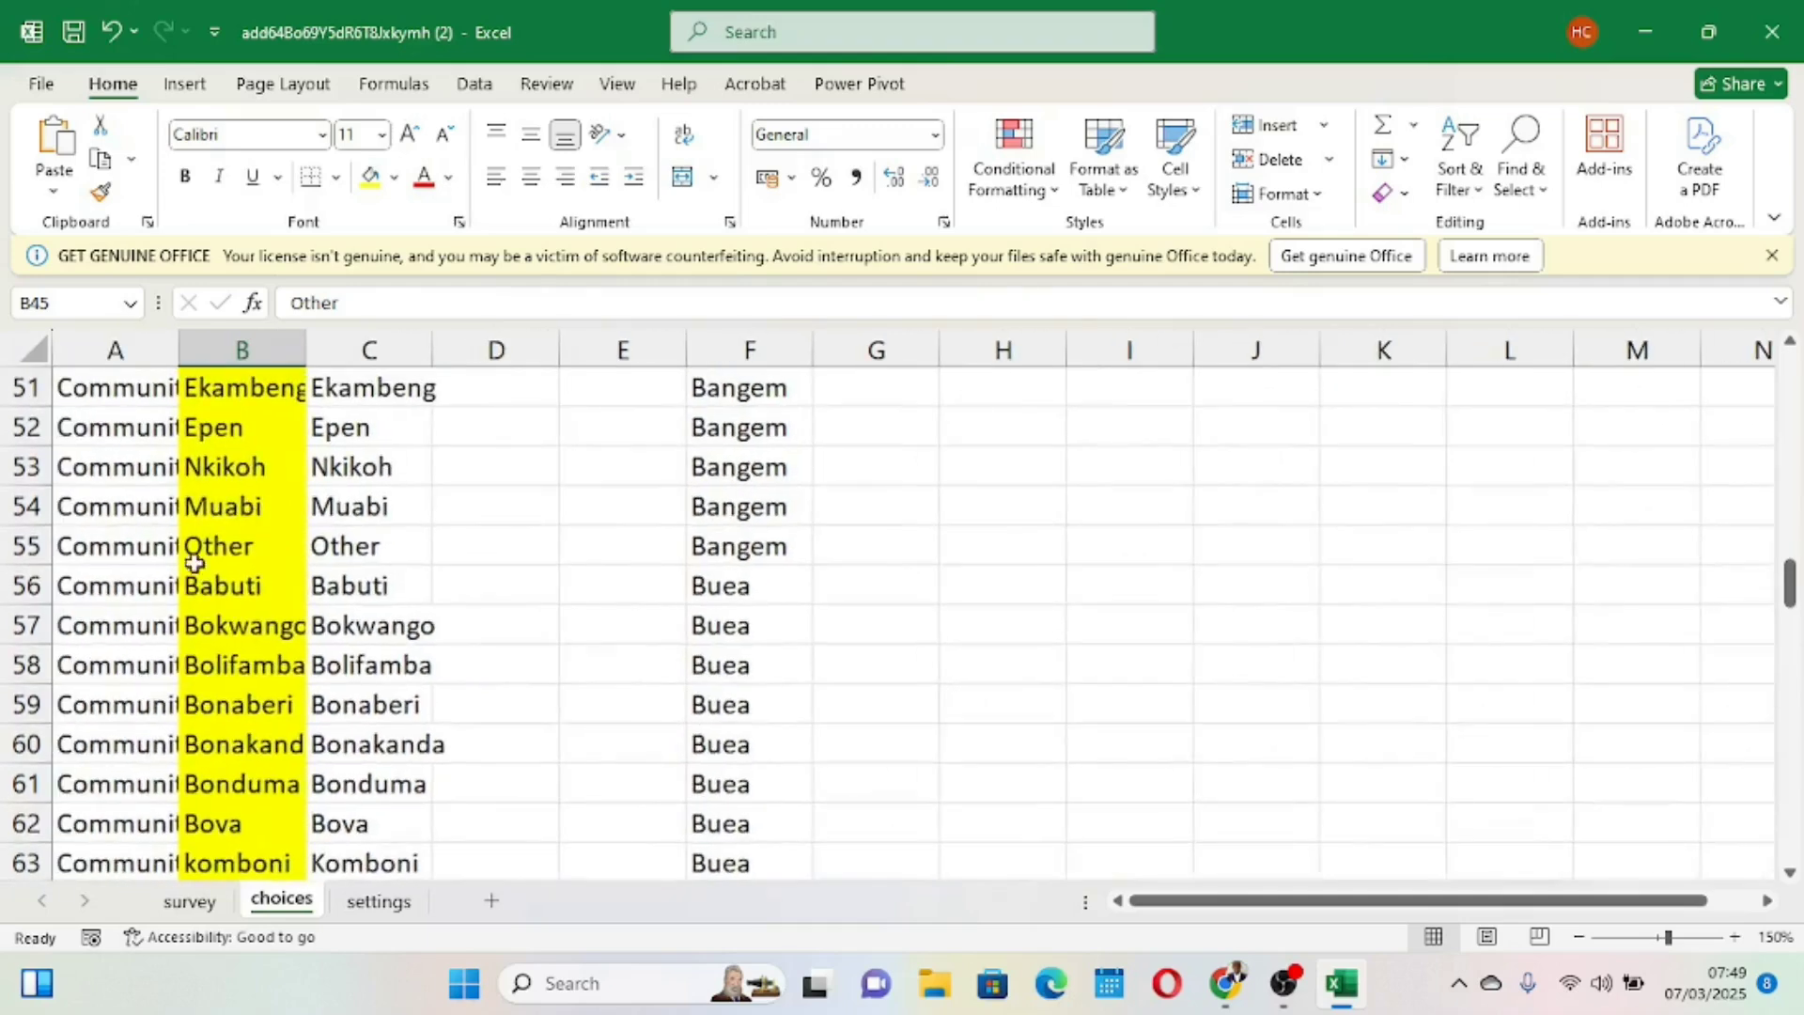
left_click(254, 588)
left_click(343, 588)
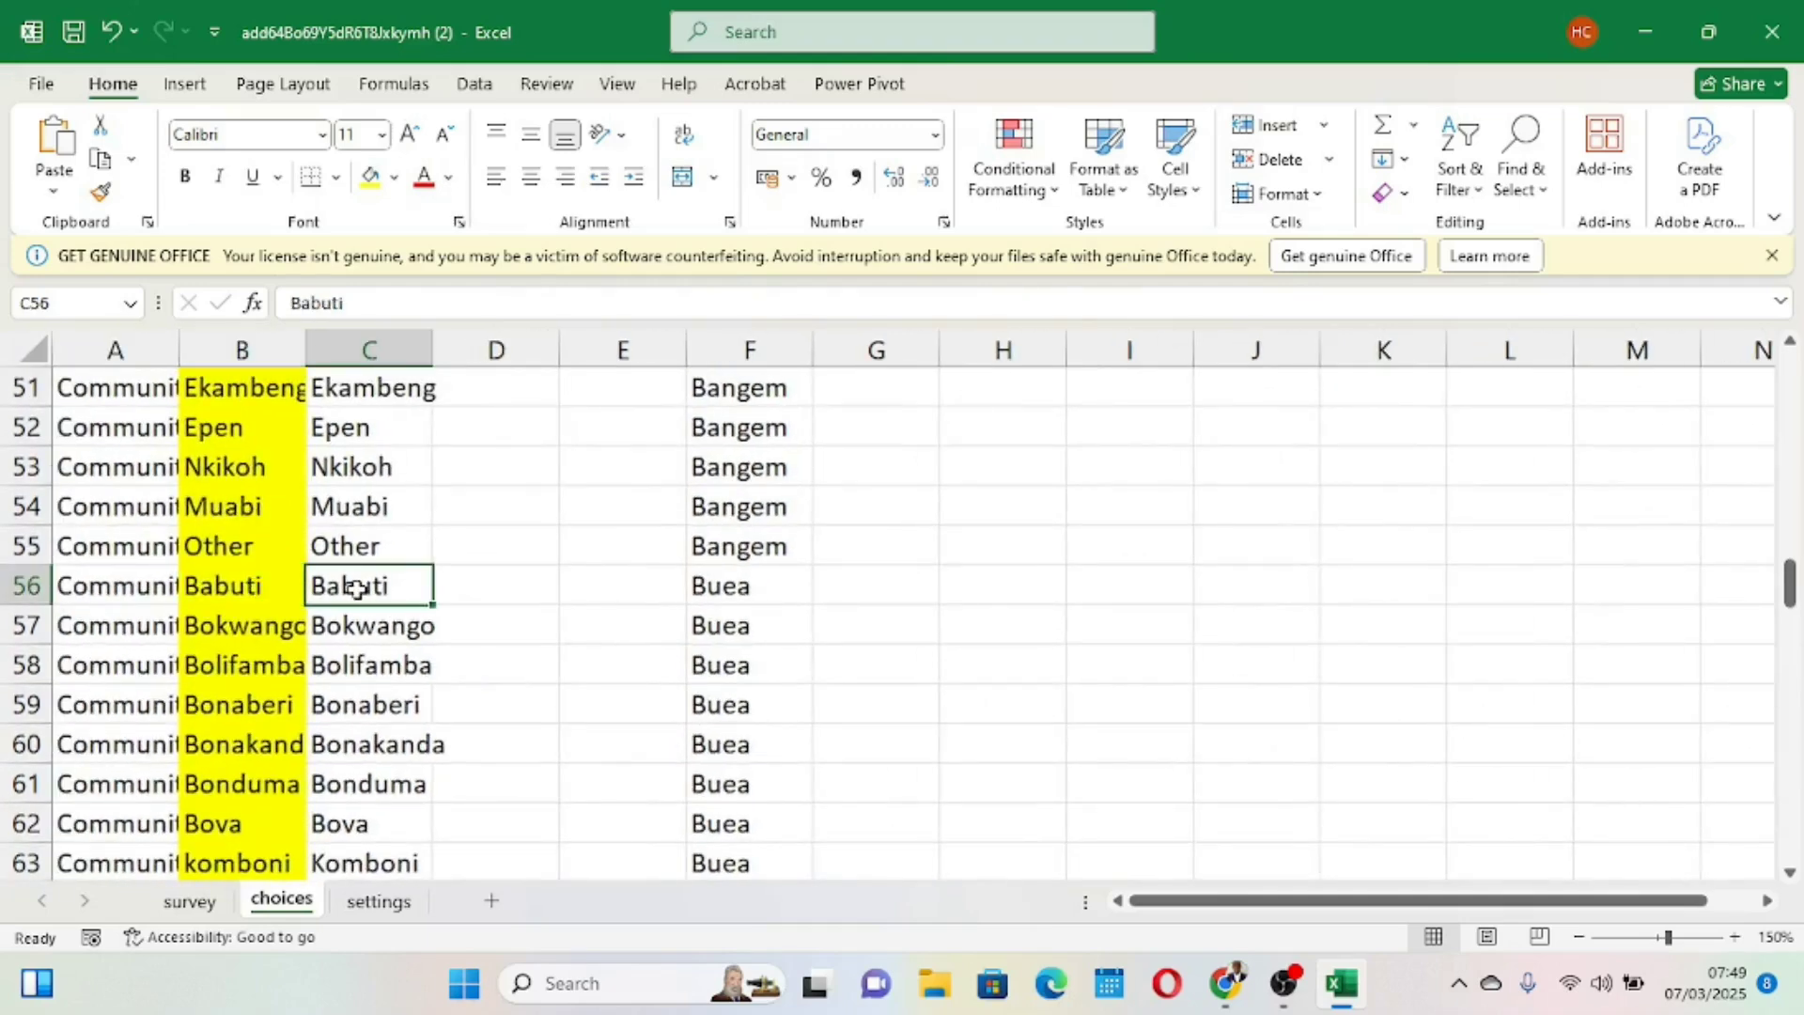
left_click(243, 550)
left_click(252, 510)
left_click(366, 507)
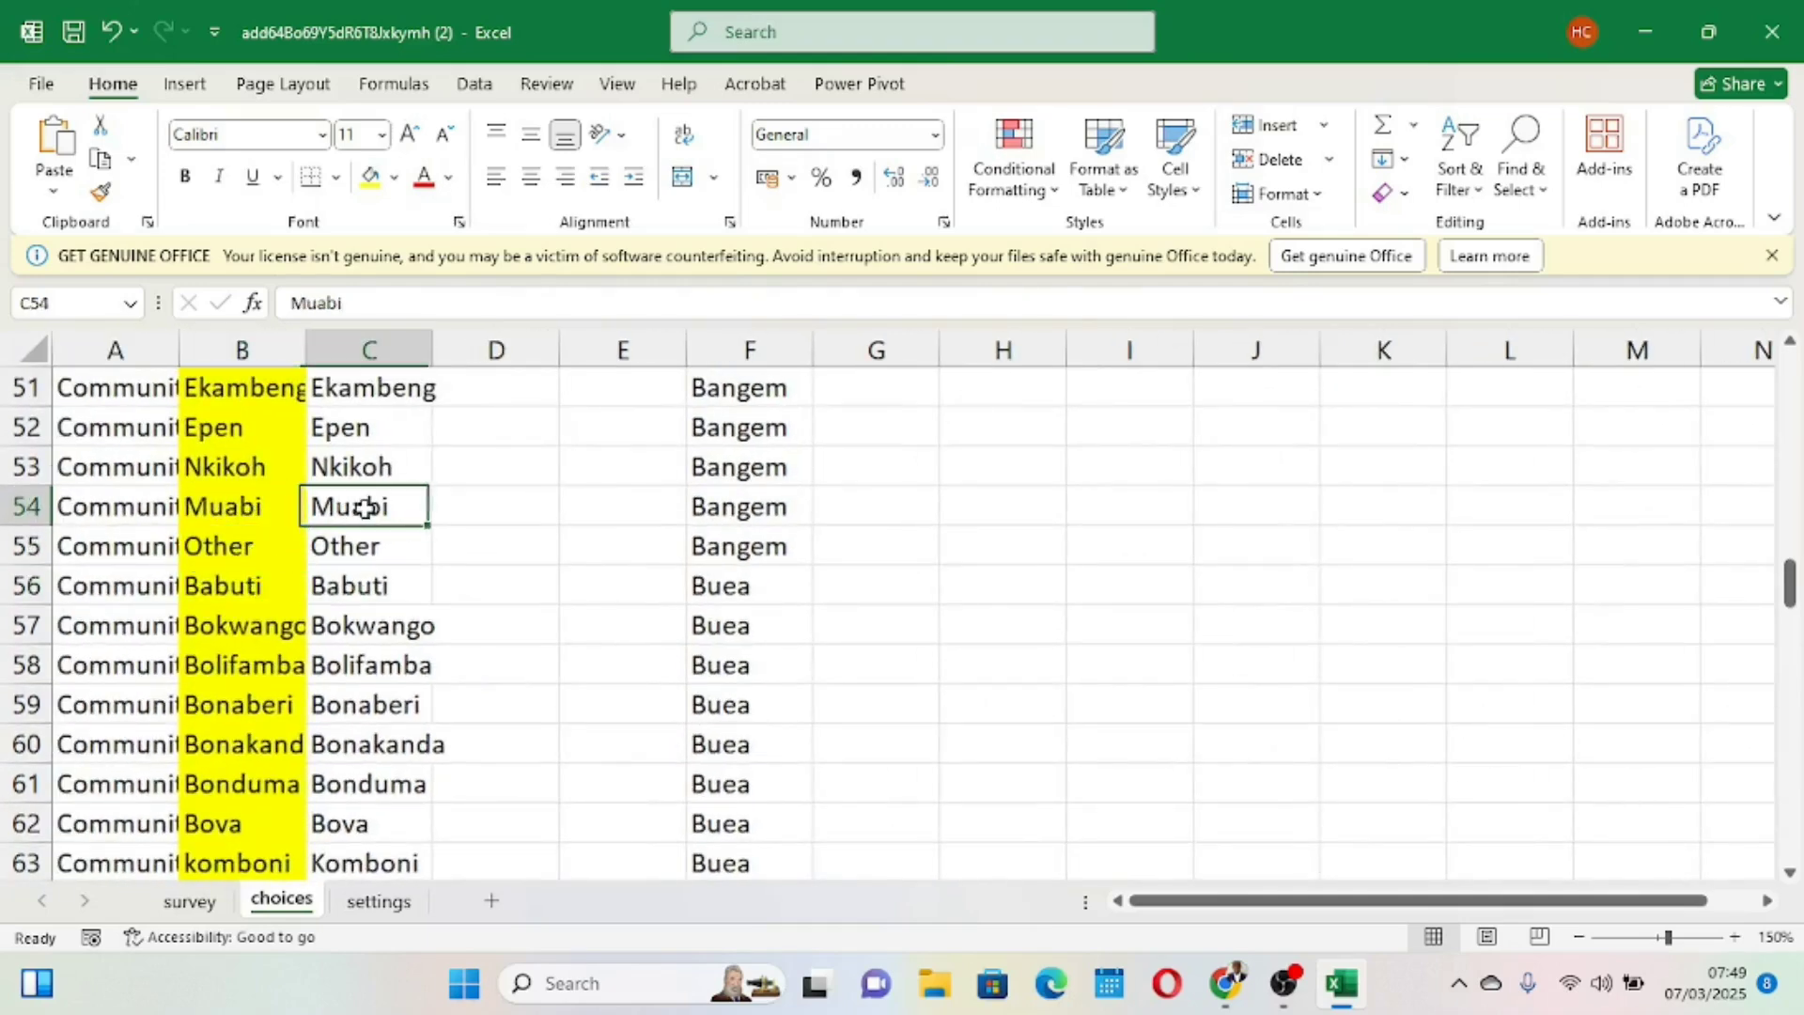
left_click(227, 466)
left_click(370, 467)
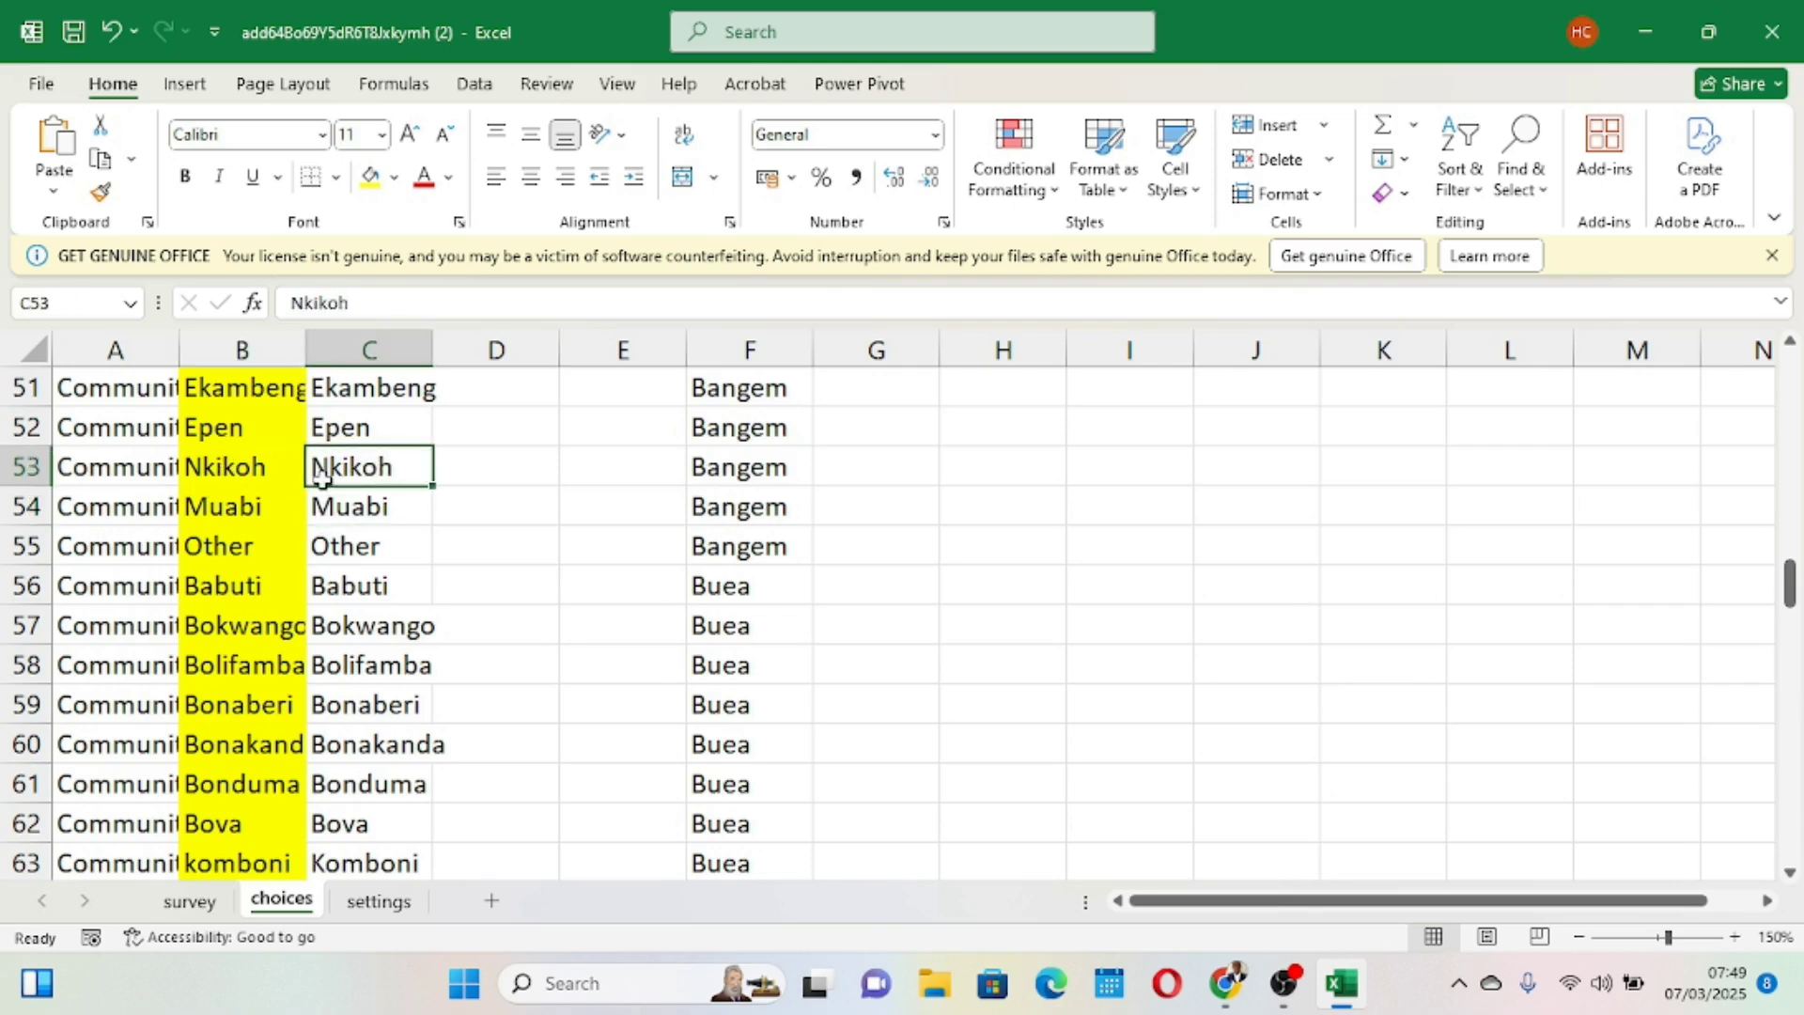
left_click(282, 475)
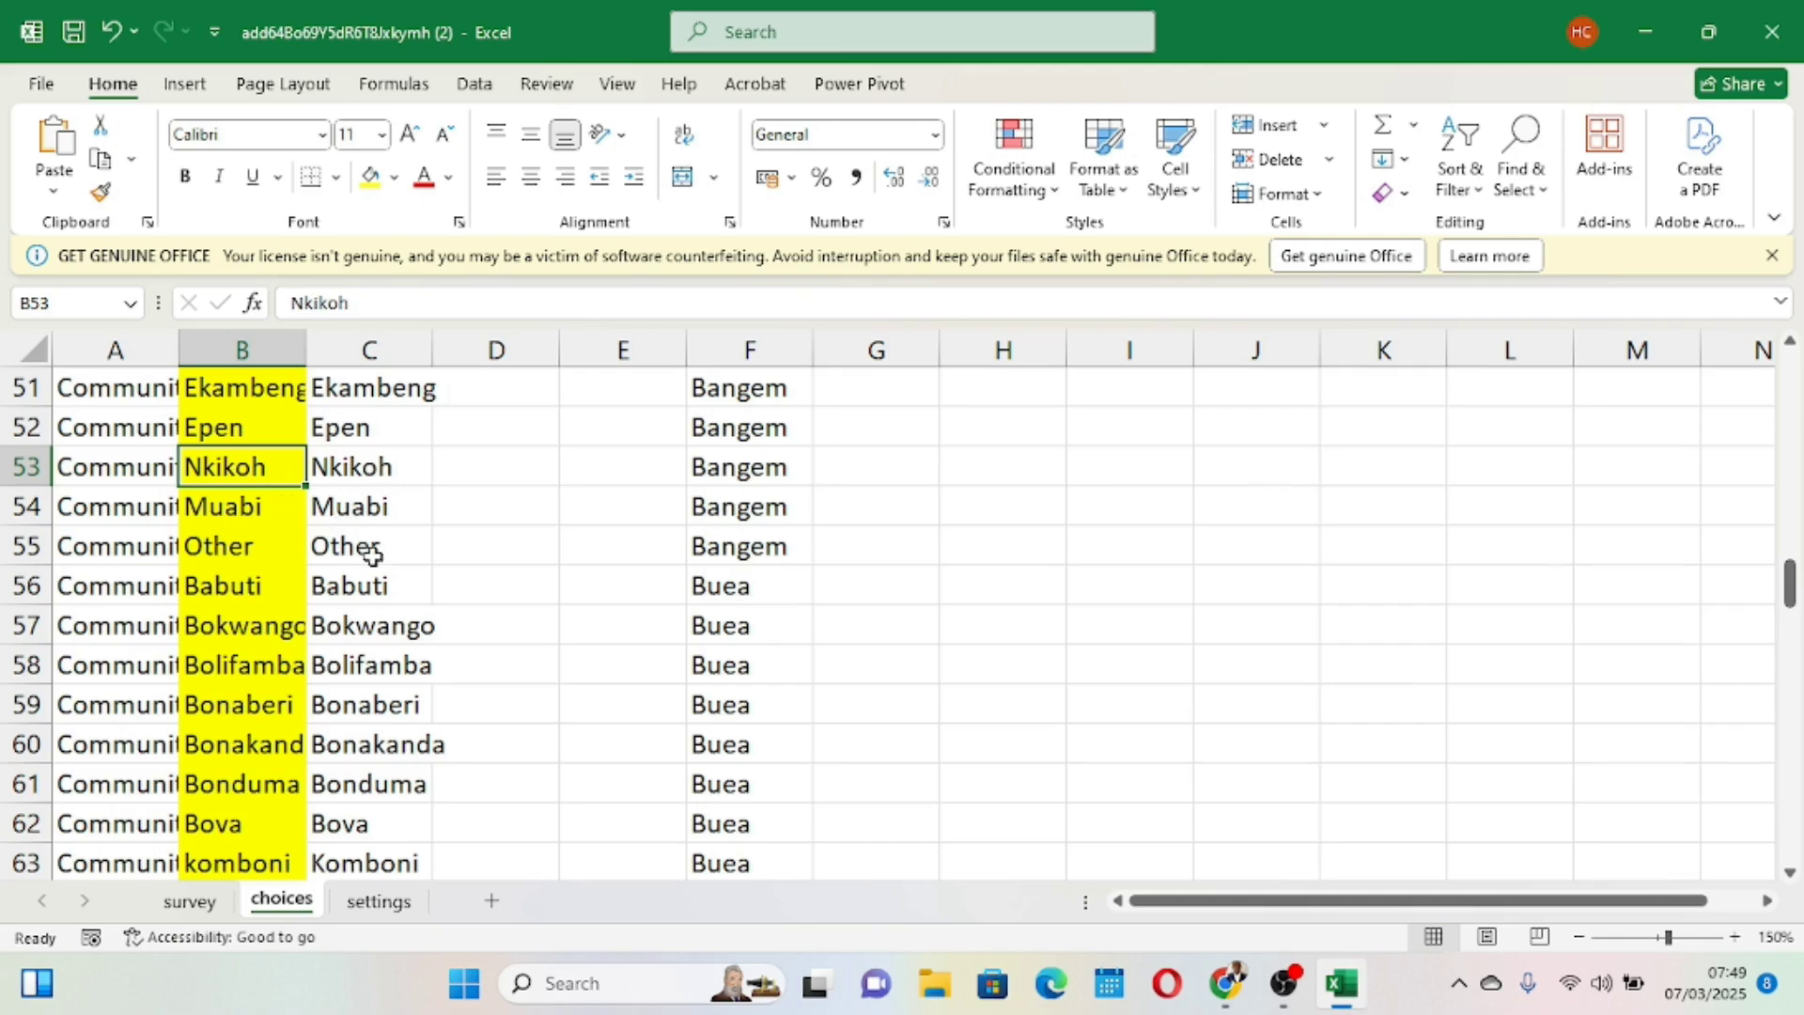
scroll(373, 557, "down", 4)
scroll(373, 557, "down", 4)
scroll(374, 556, "up", 2)
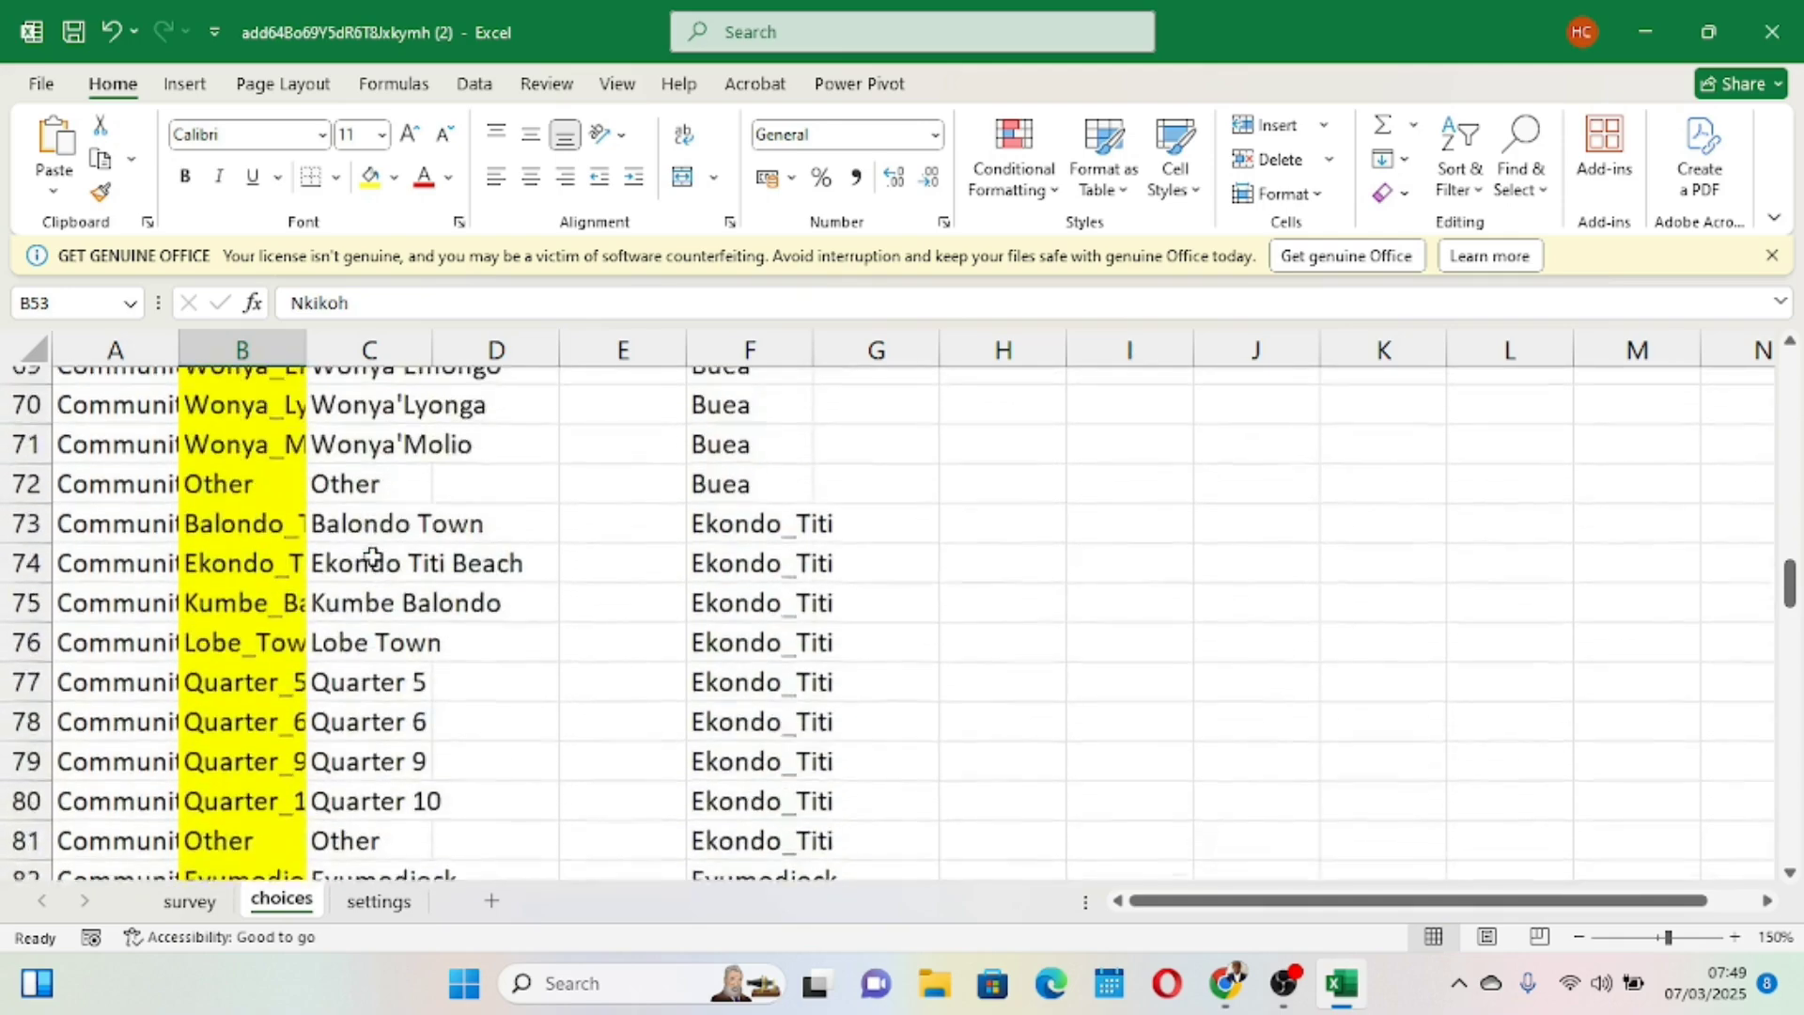
left_click(376, 545)
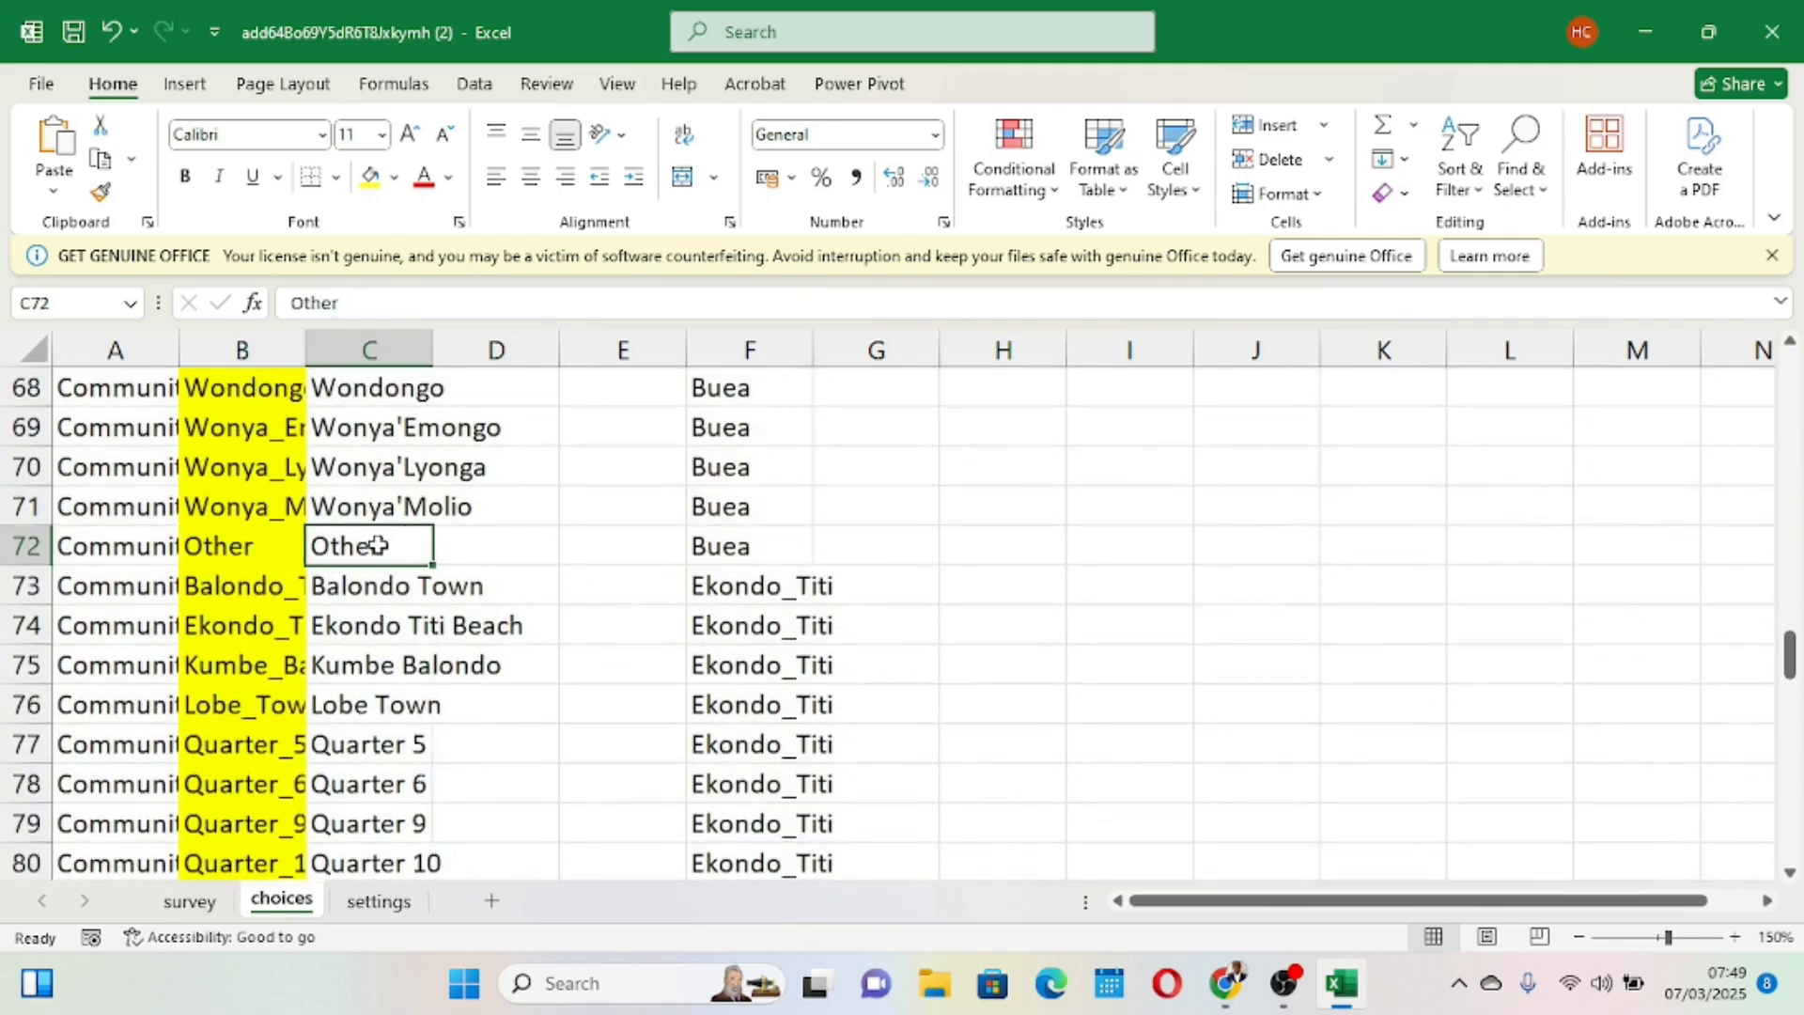
left_click(231, 545)
left_click(343, 546)
left_click(256, 551)
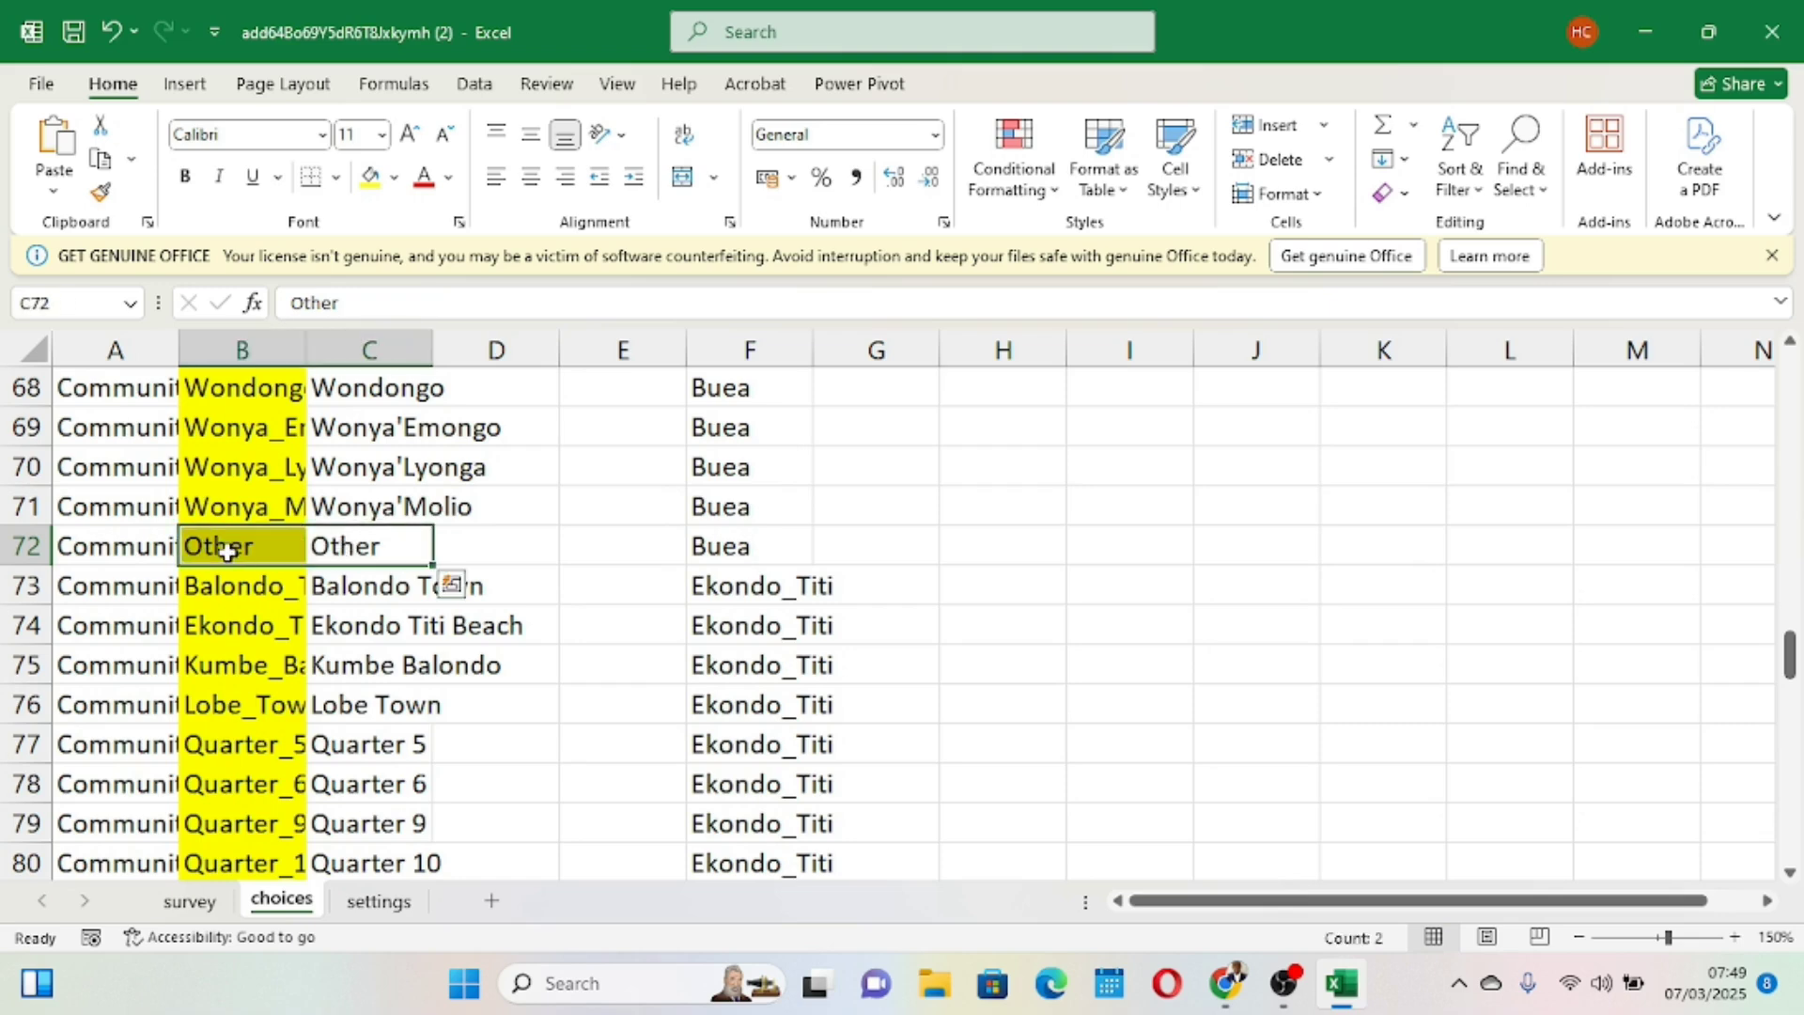
left_click(367, 540)
left_click(269, 552)
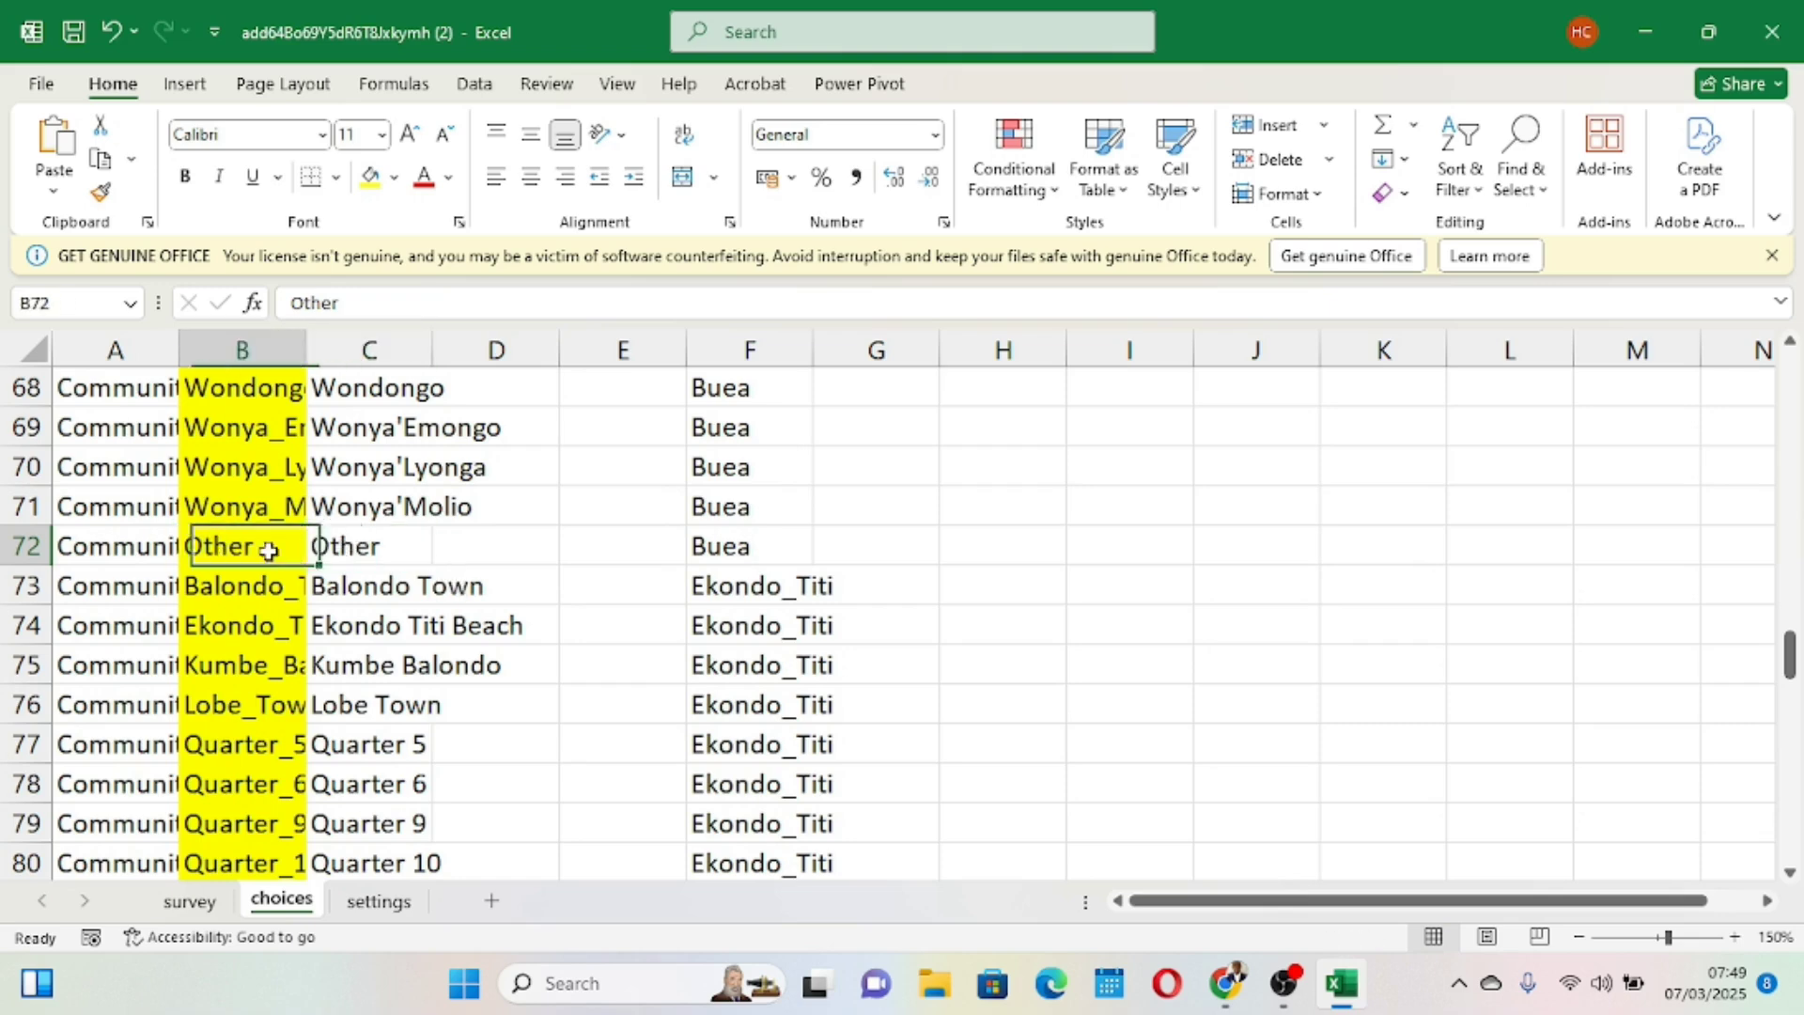
left_click(368, 549)
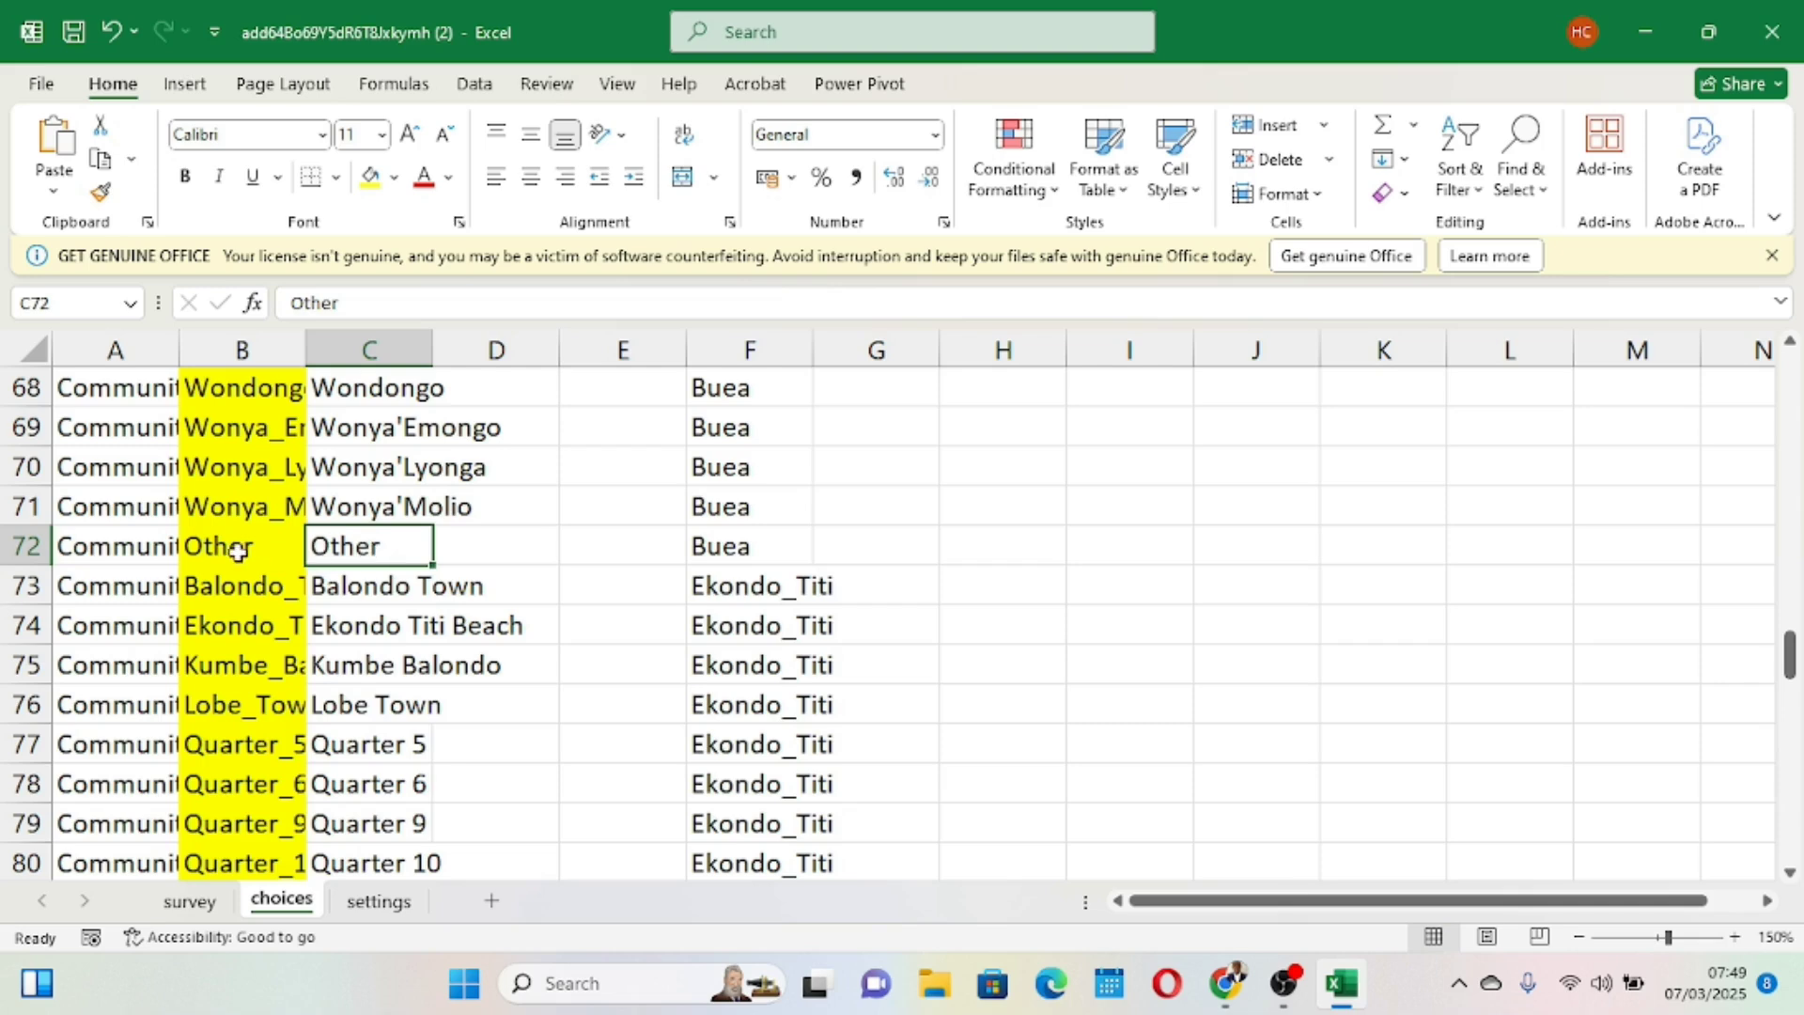
left_click(237, 551)
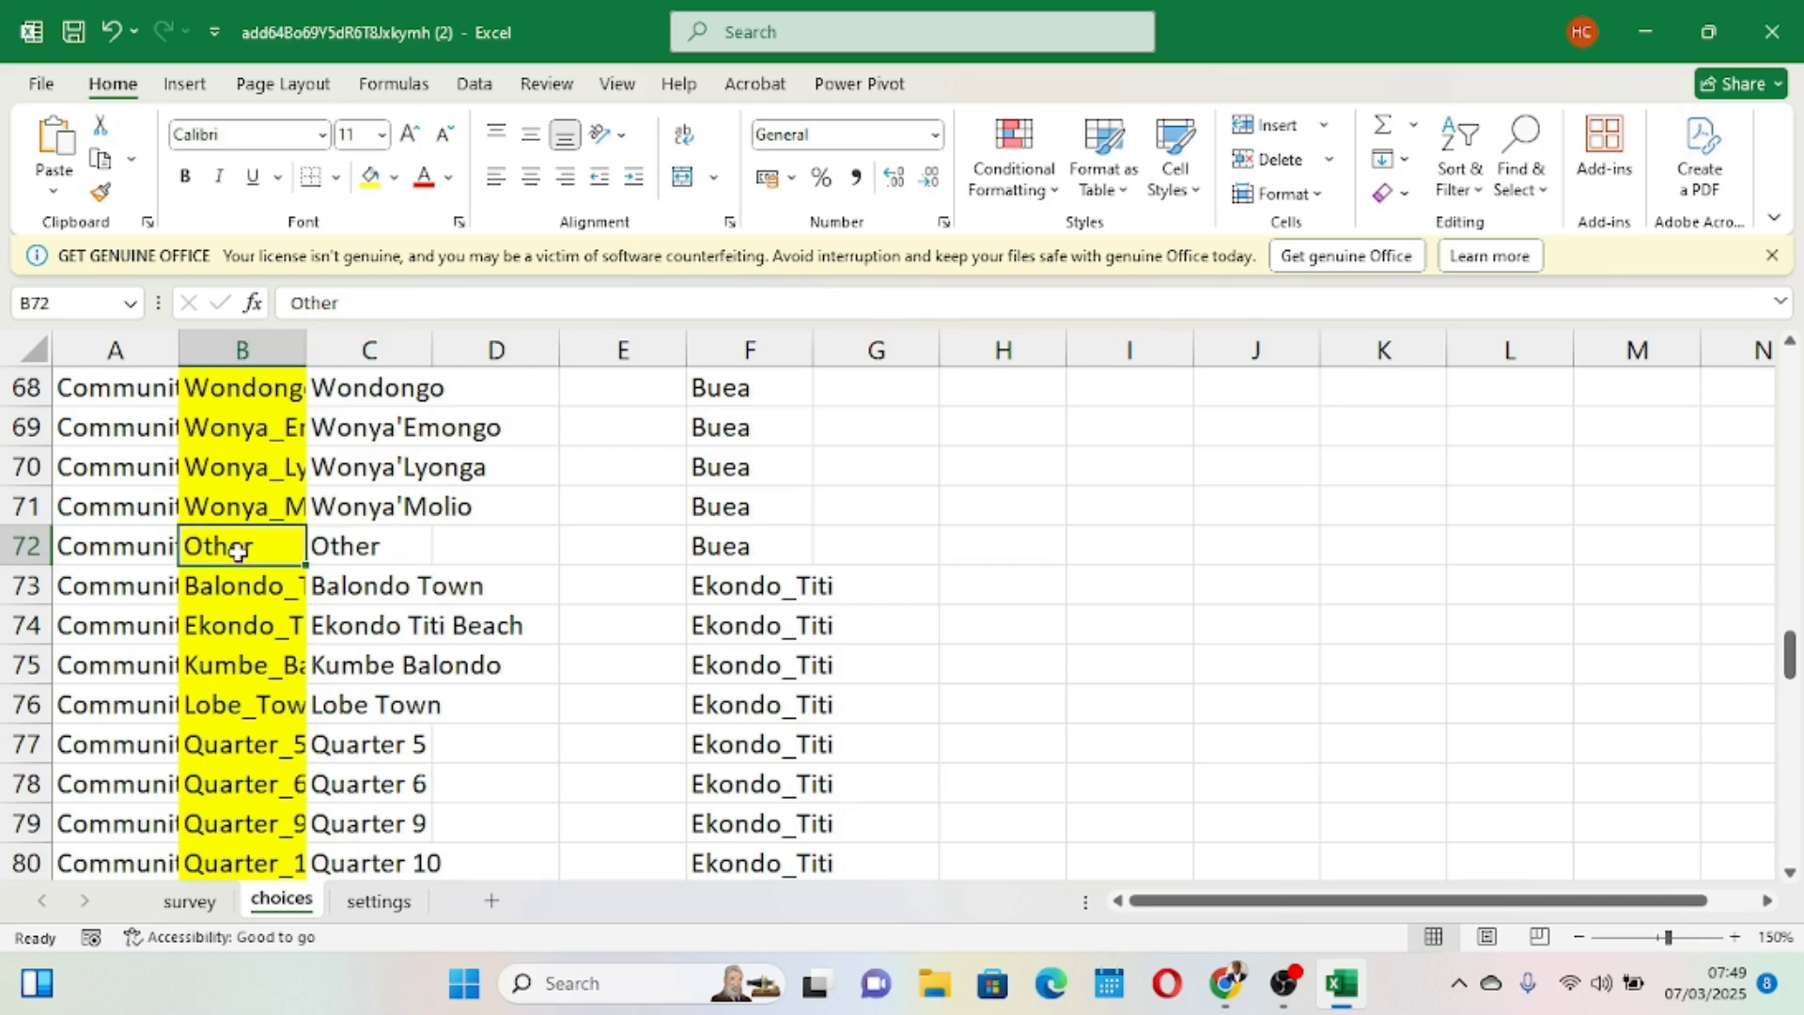
left_click(352, 545)
left_click(261, 553)
left_click(346, 546)
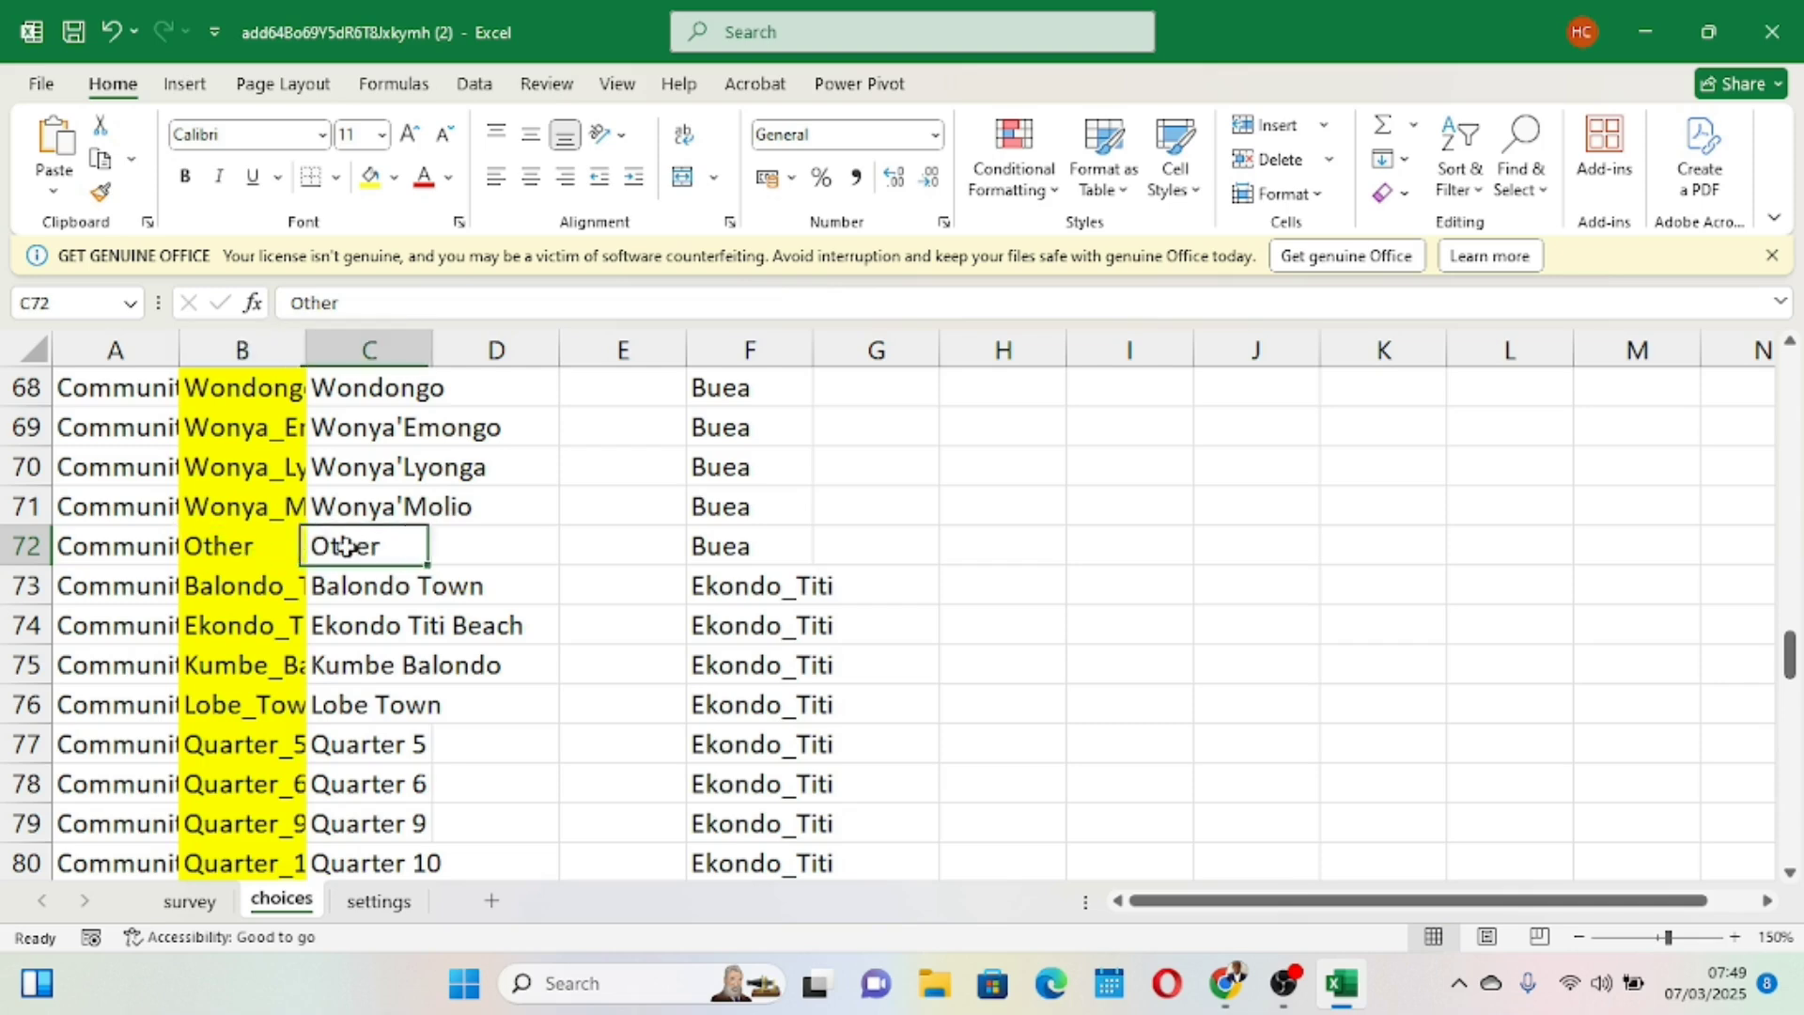
left_click(216, 546)
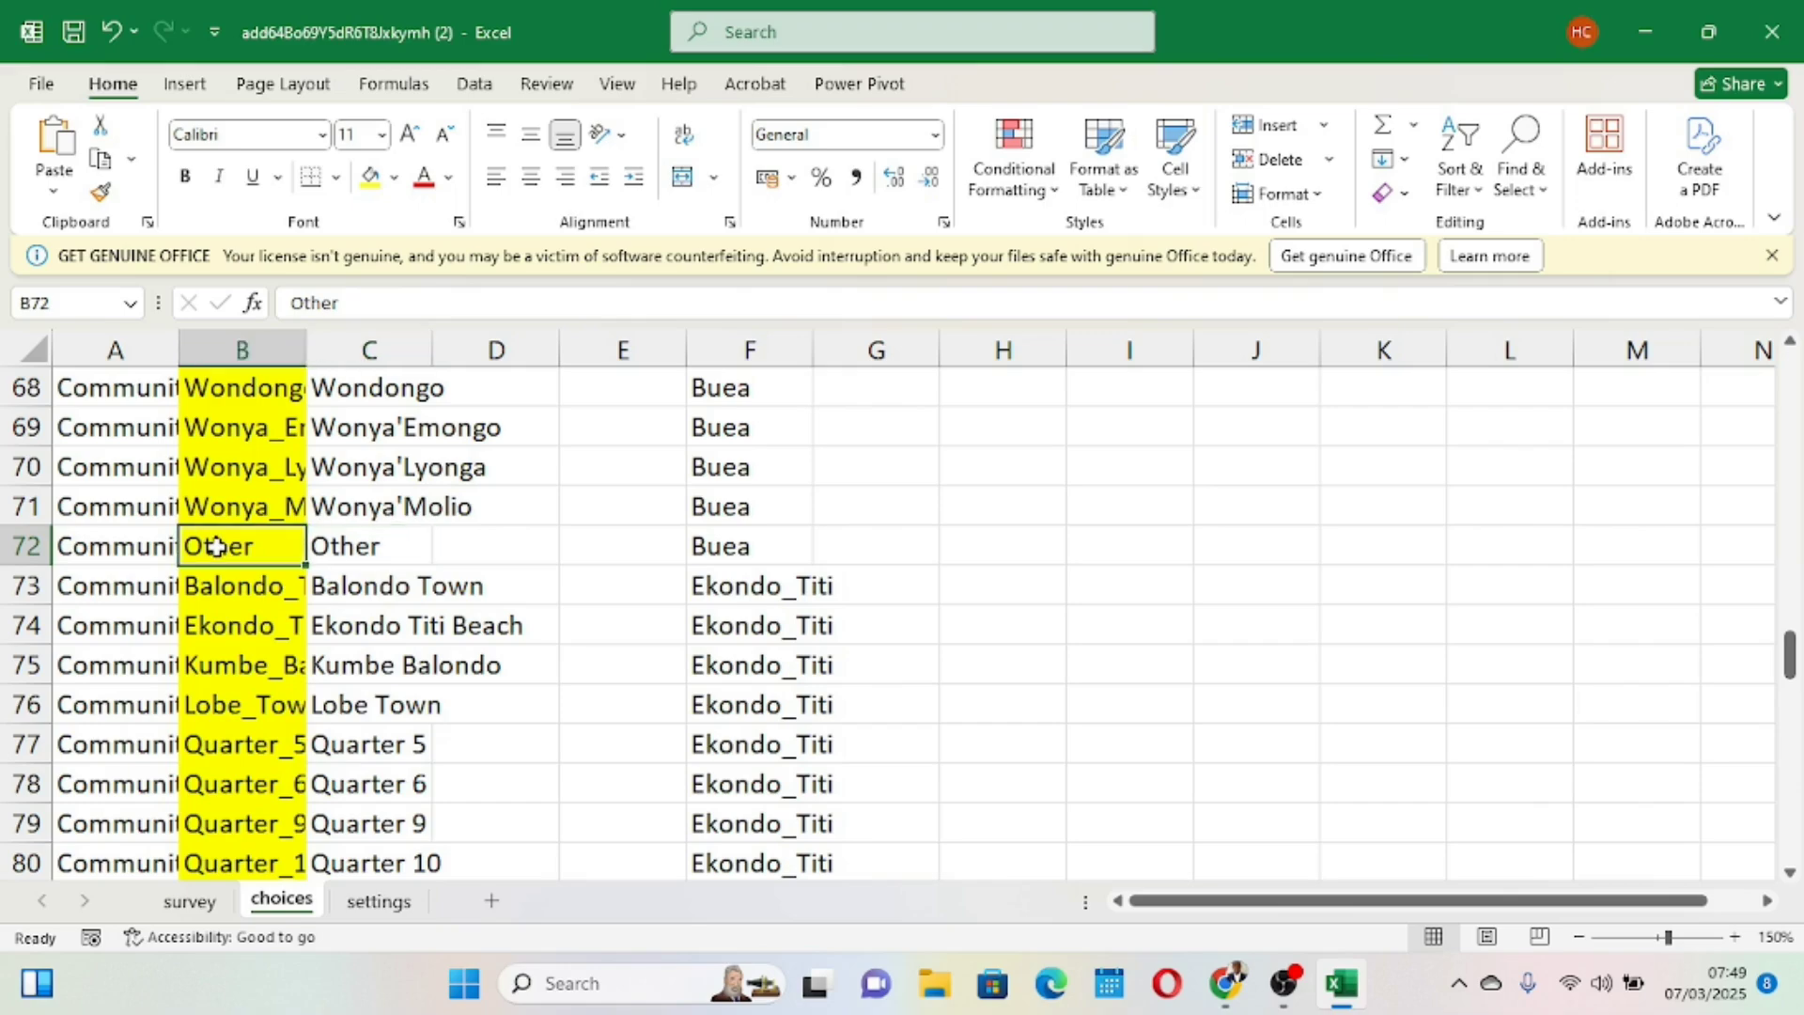
scroll(216, 547, "down", 3)
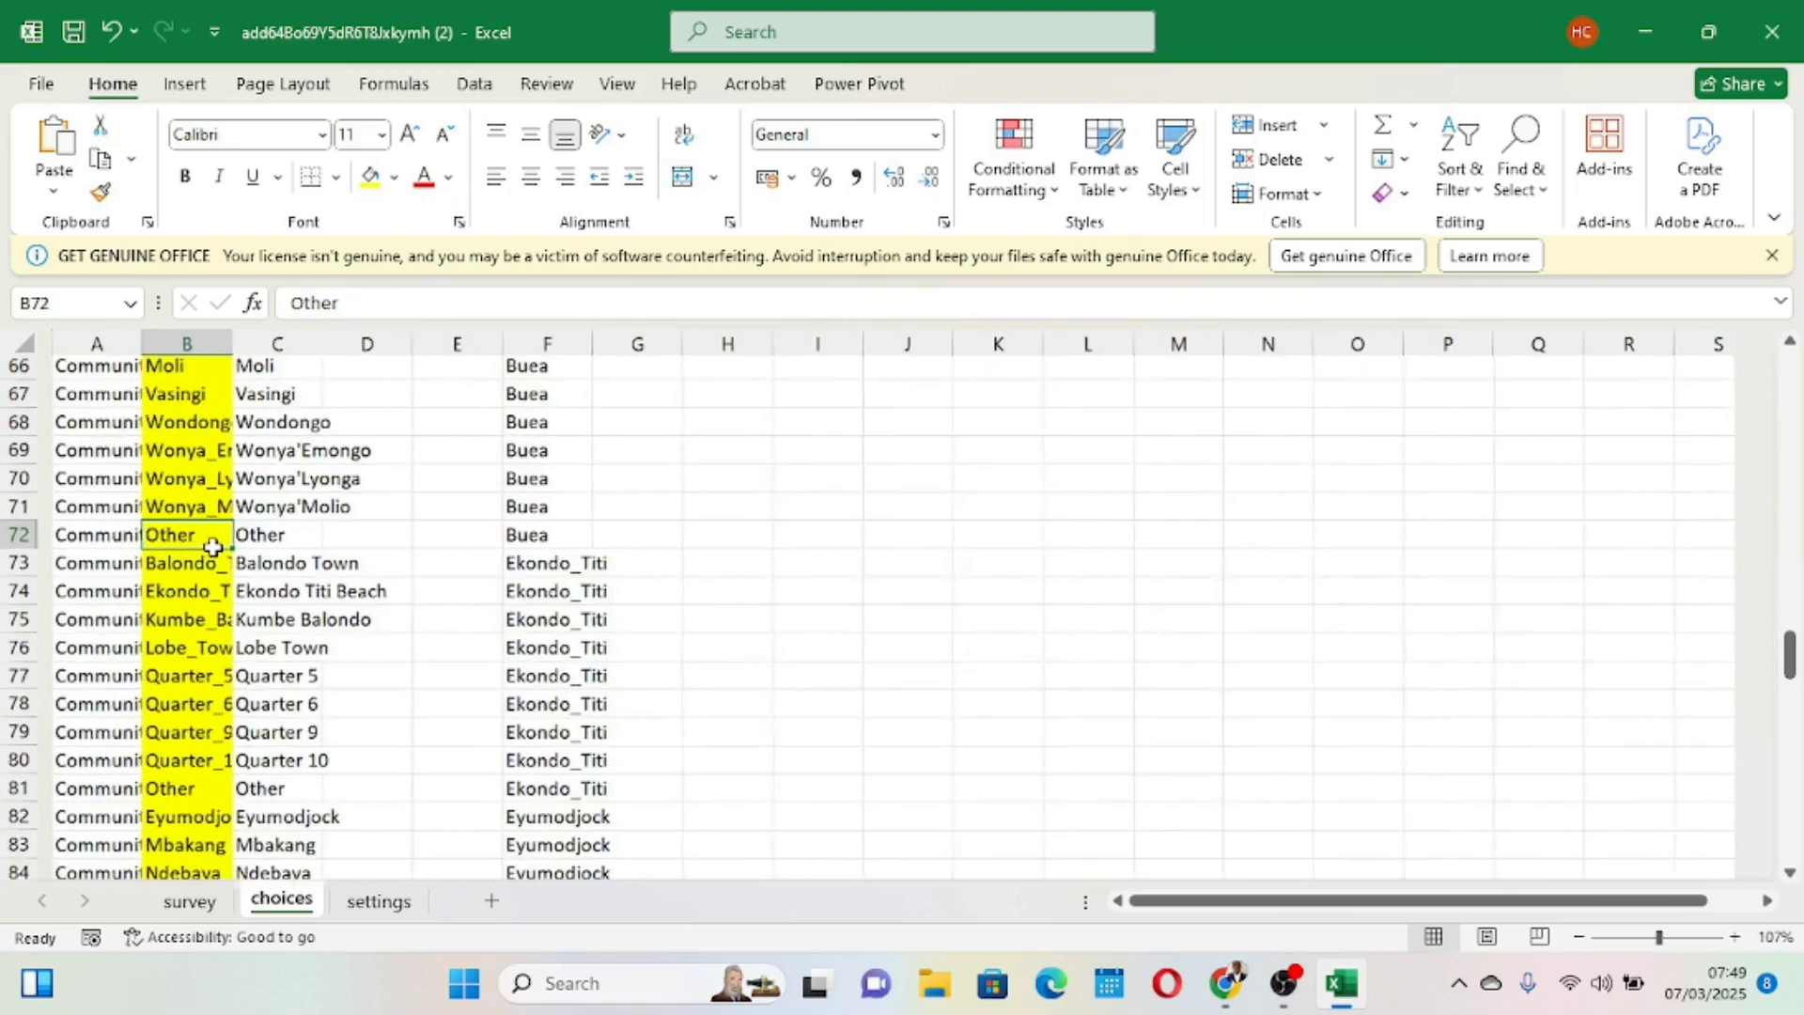
left_click(169, 503)
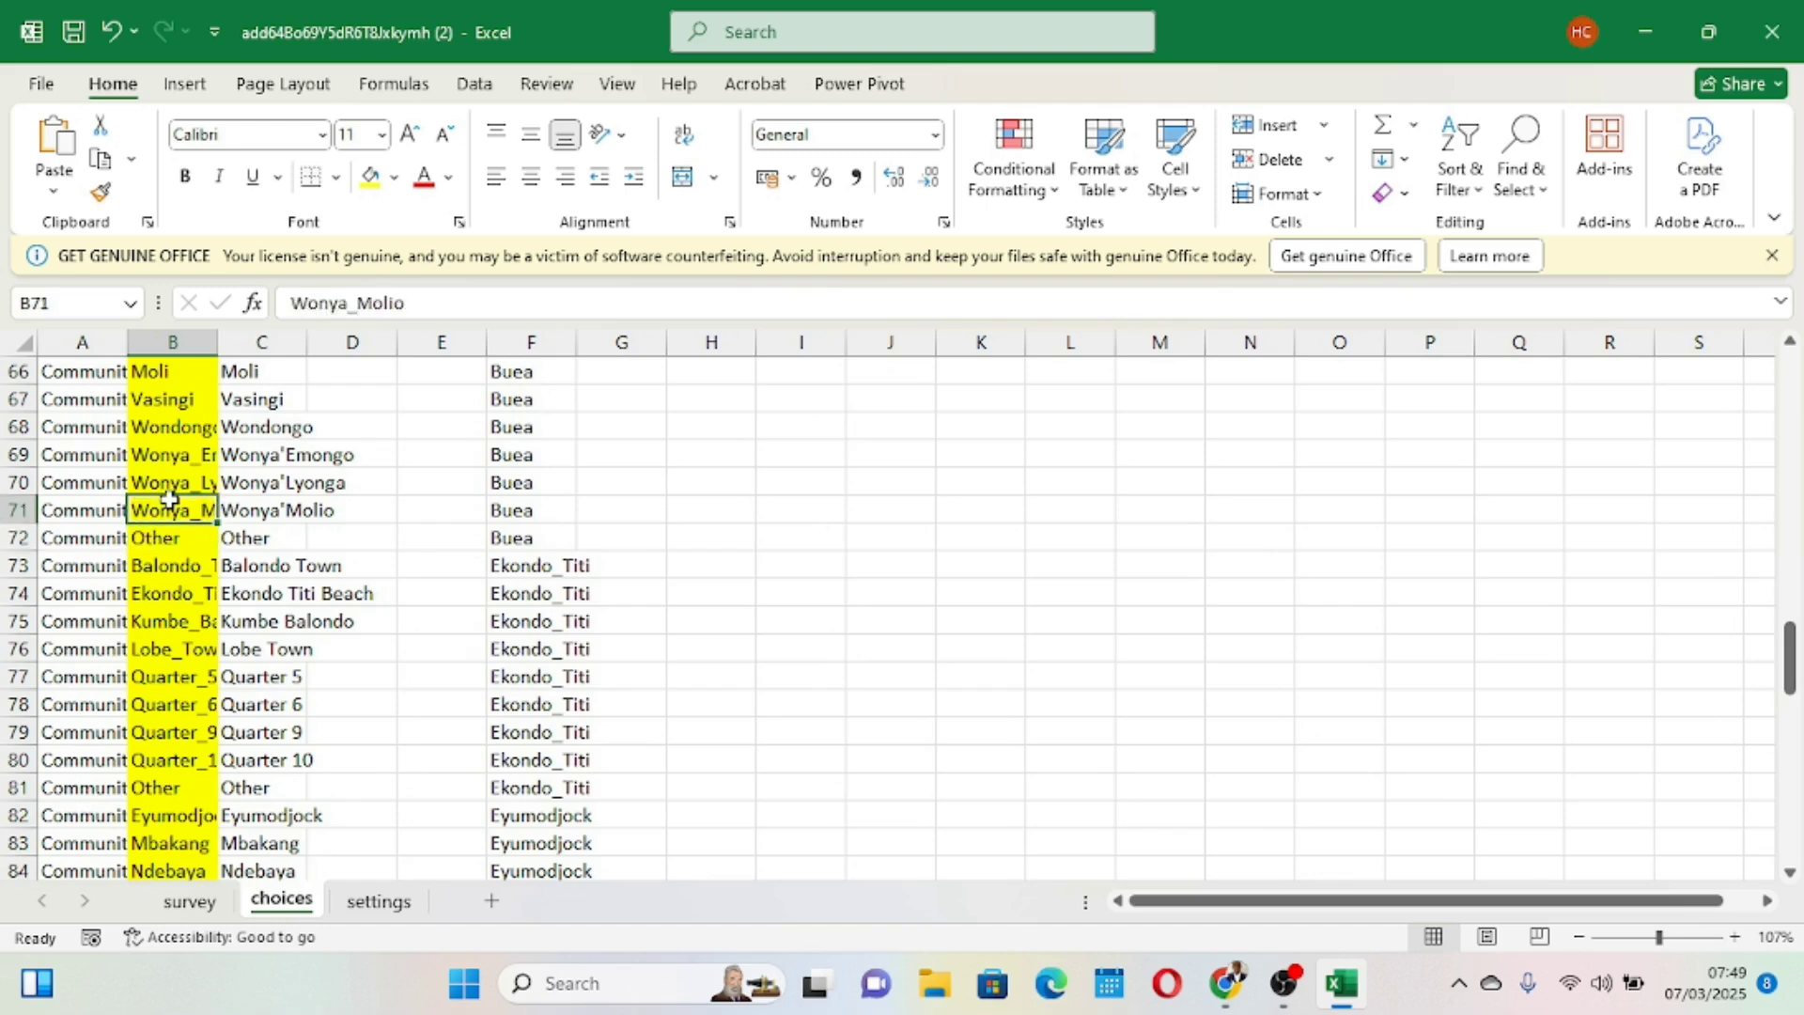
left_click(249, 536)
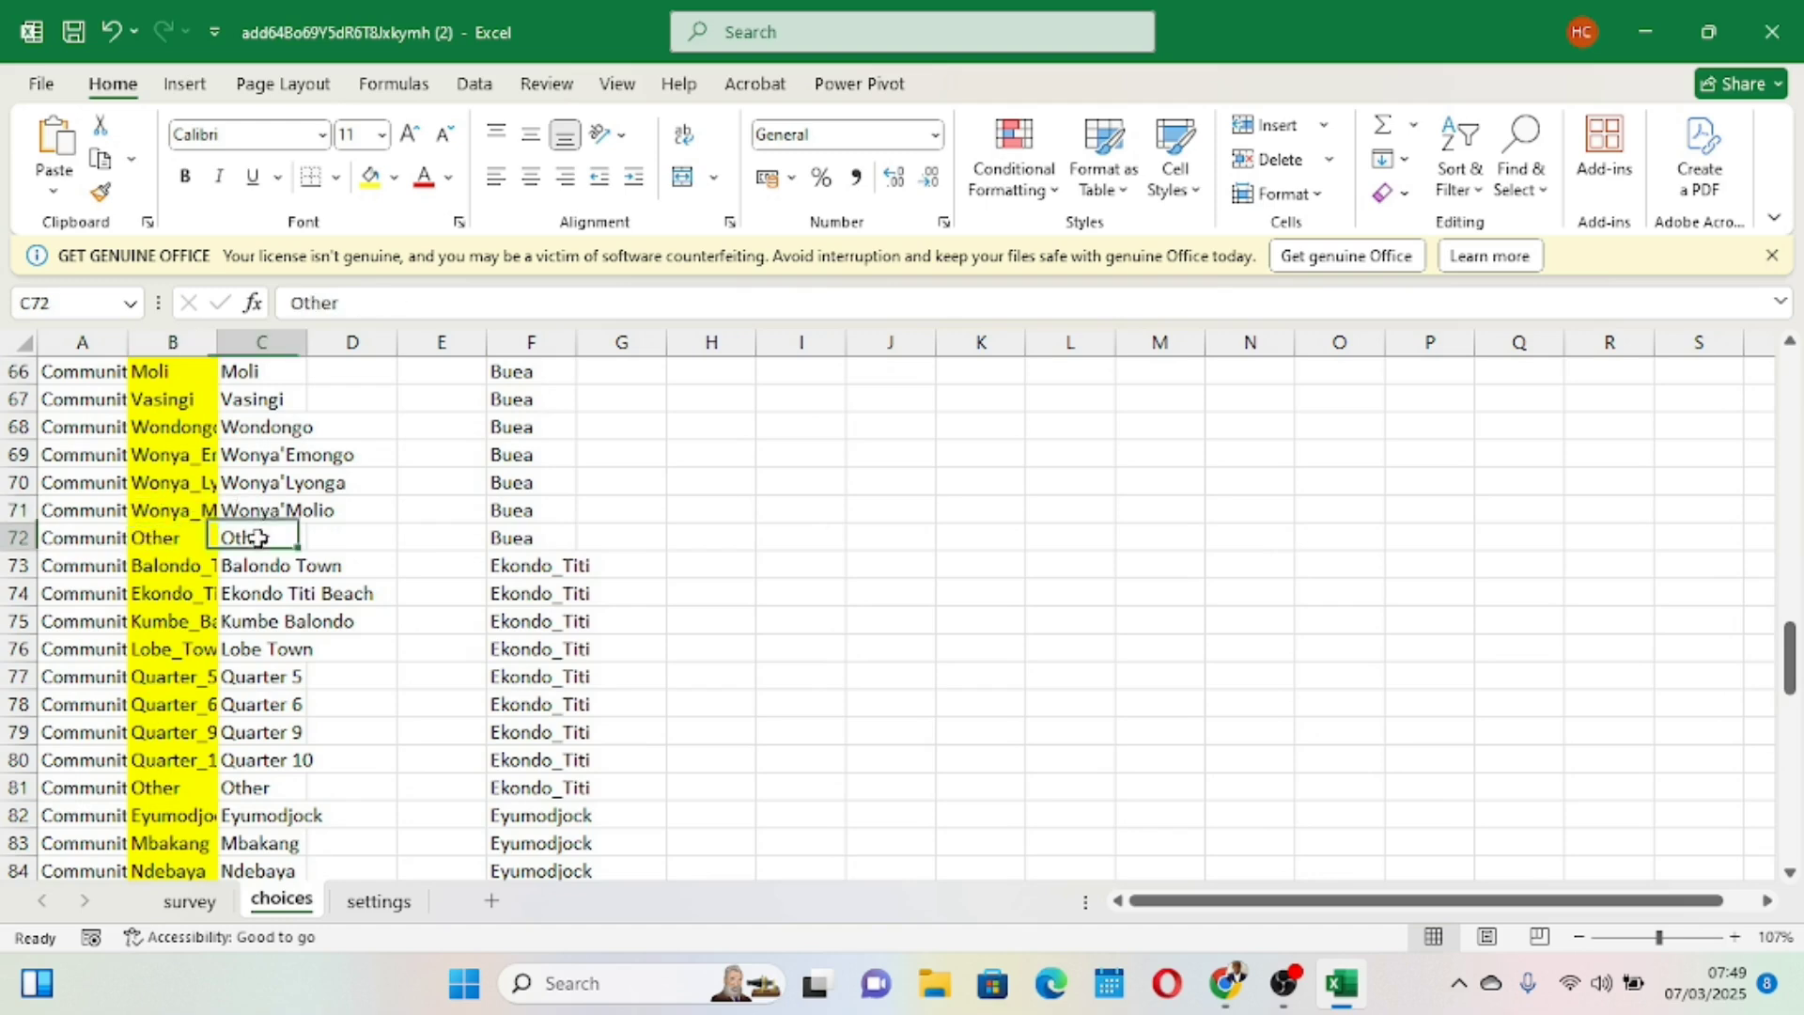
left_click(146, 541)
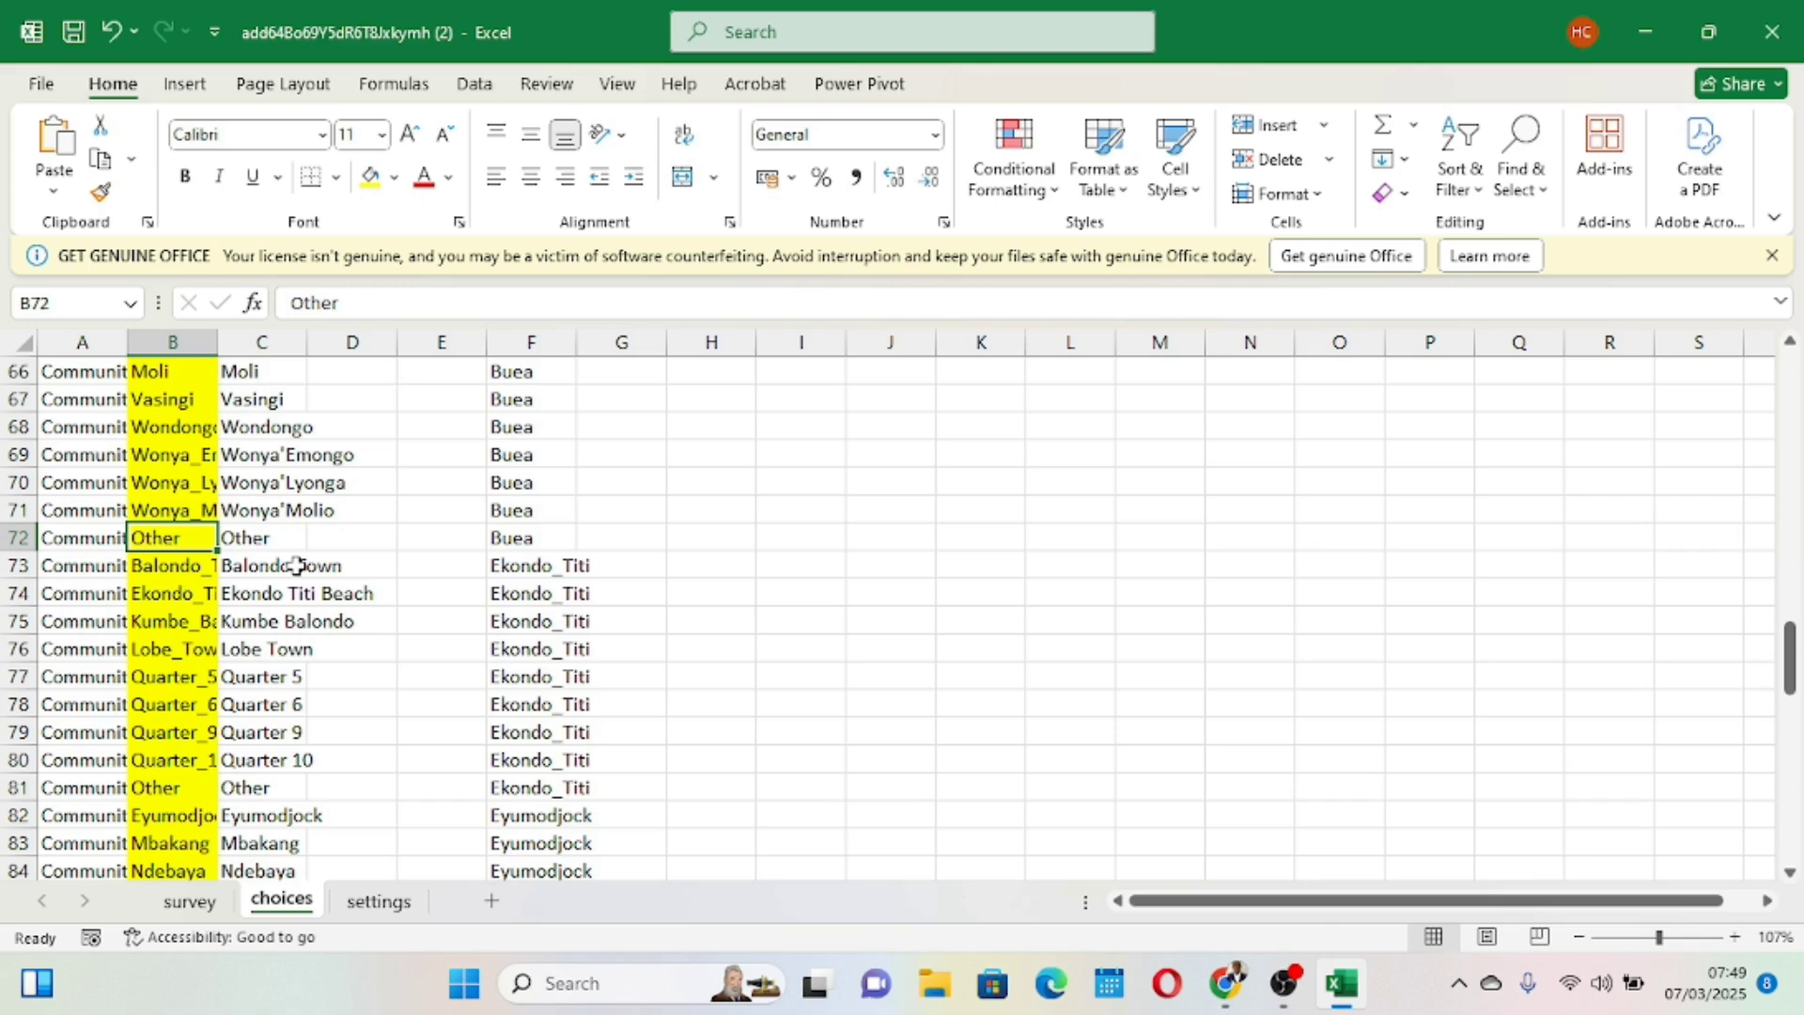
mouse_move(1228, 910)
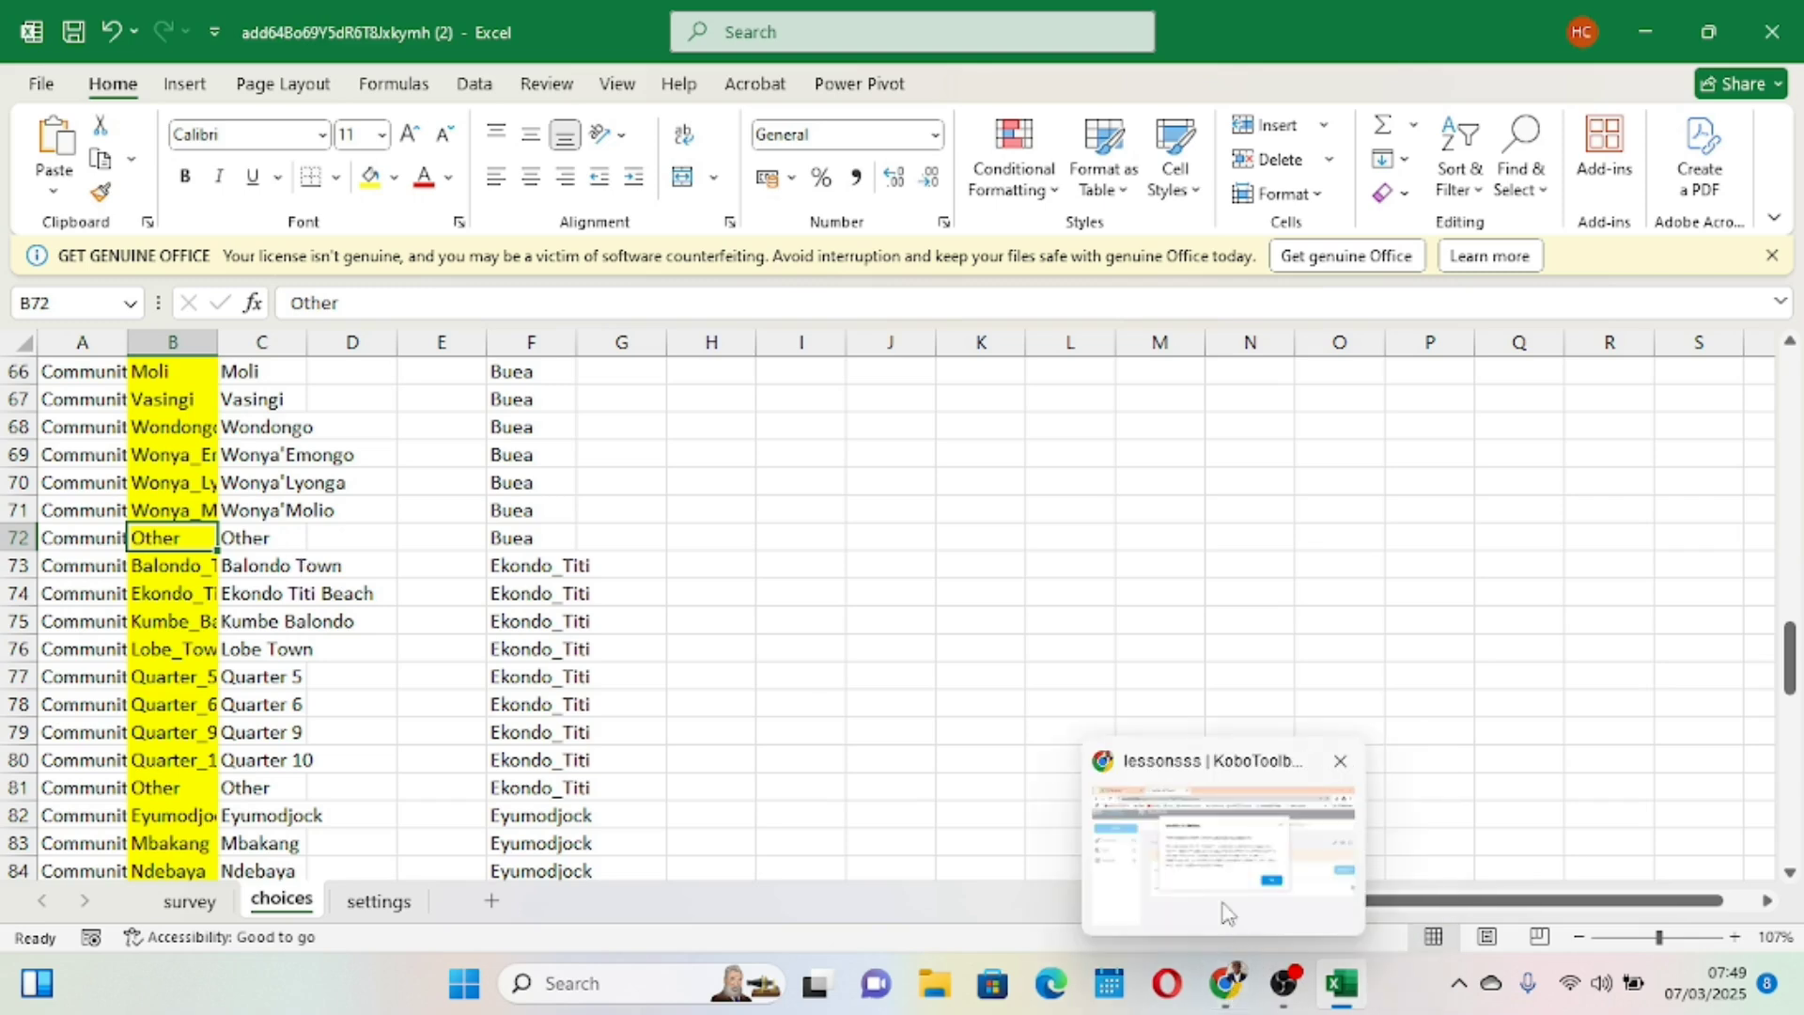
left_click(1212, 885)
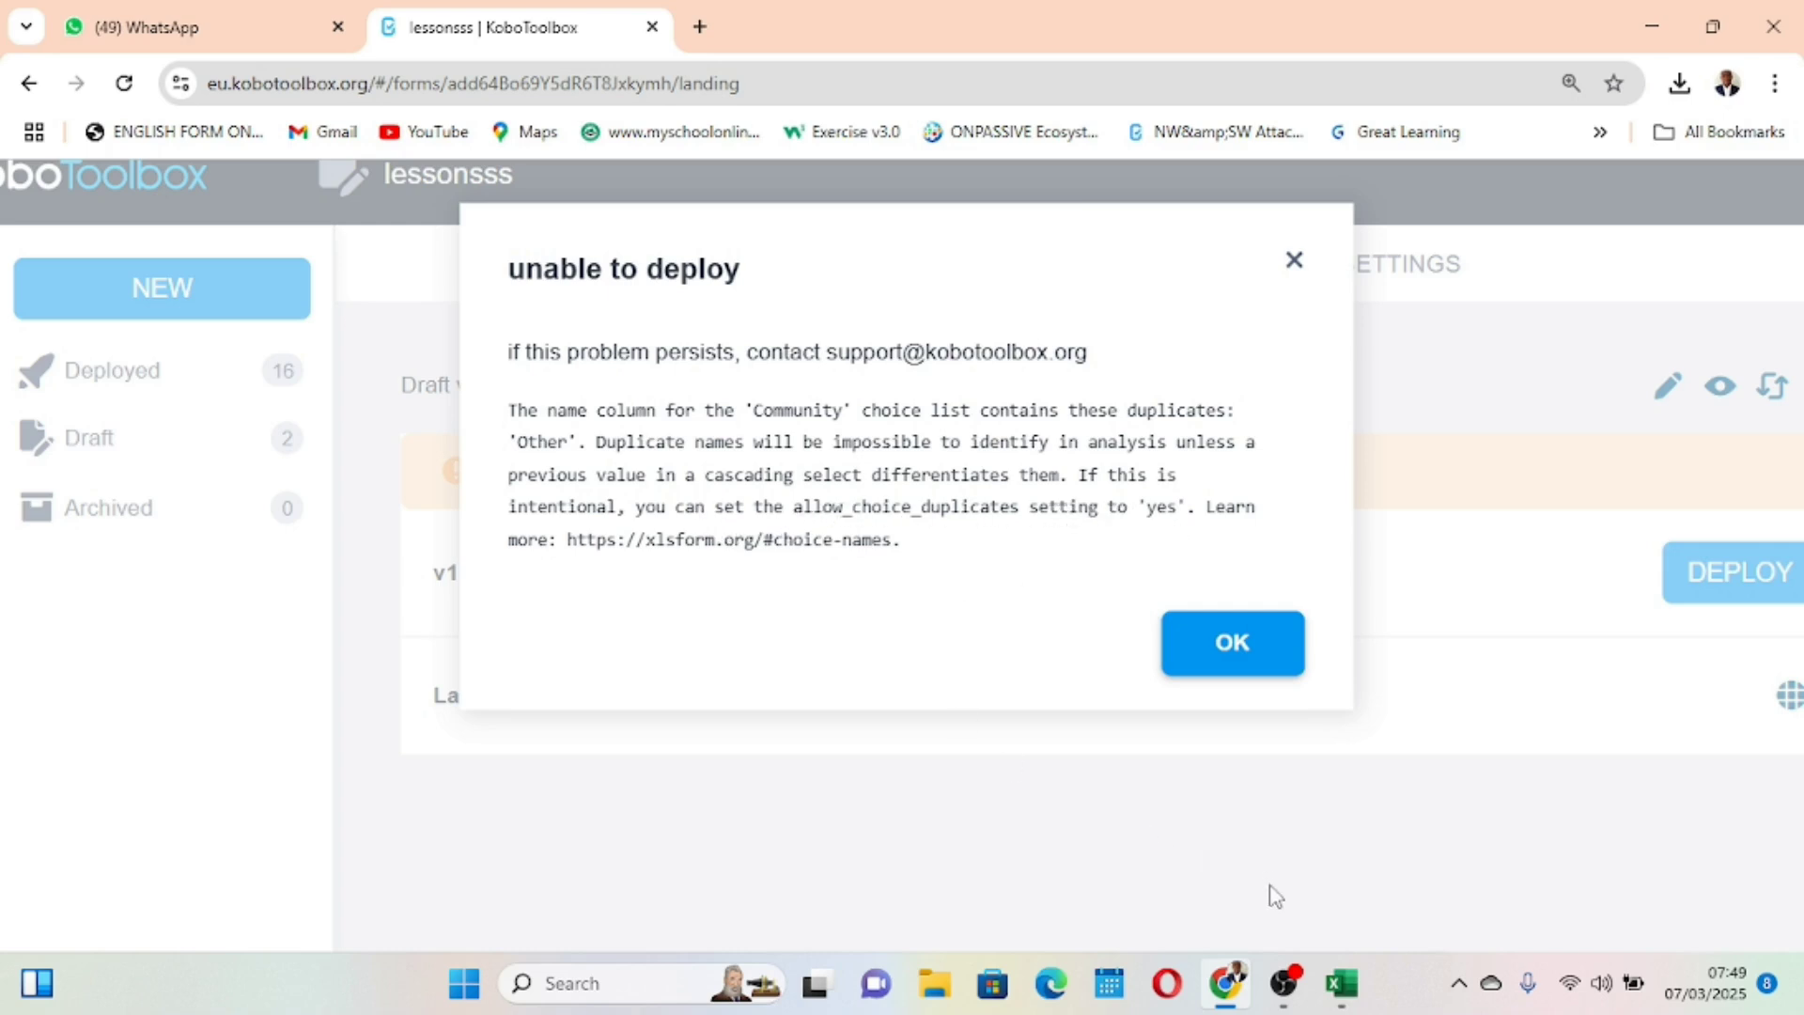
mouse_move(1226, 996)
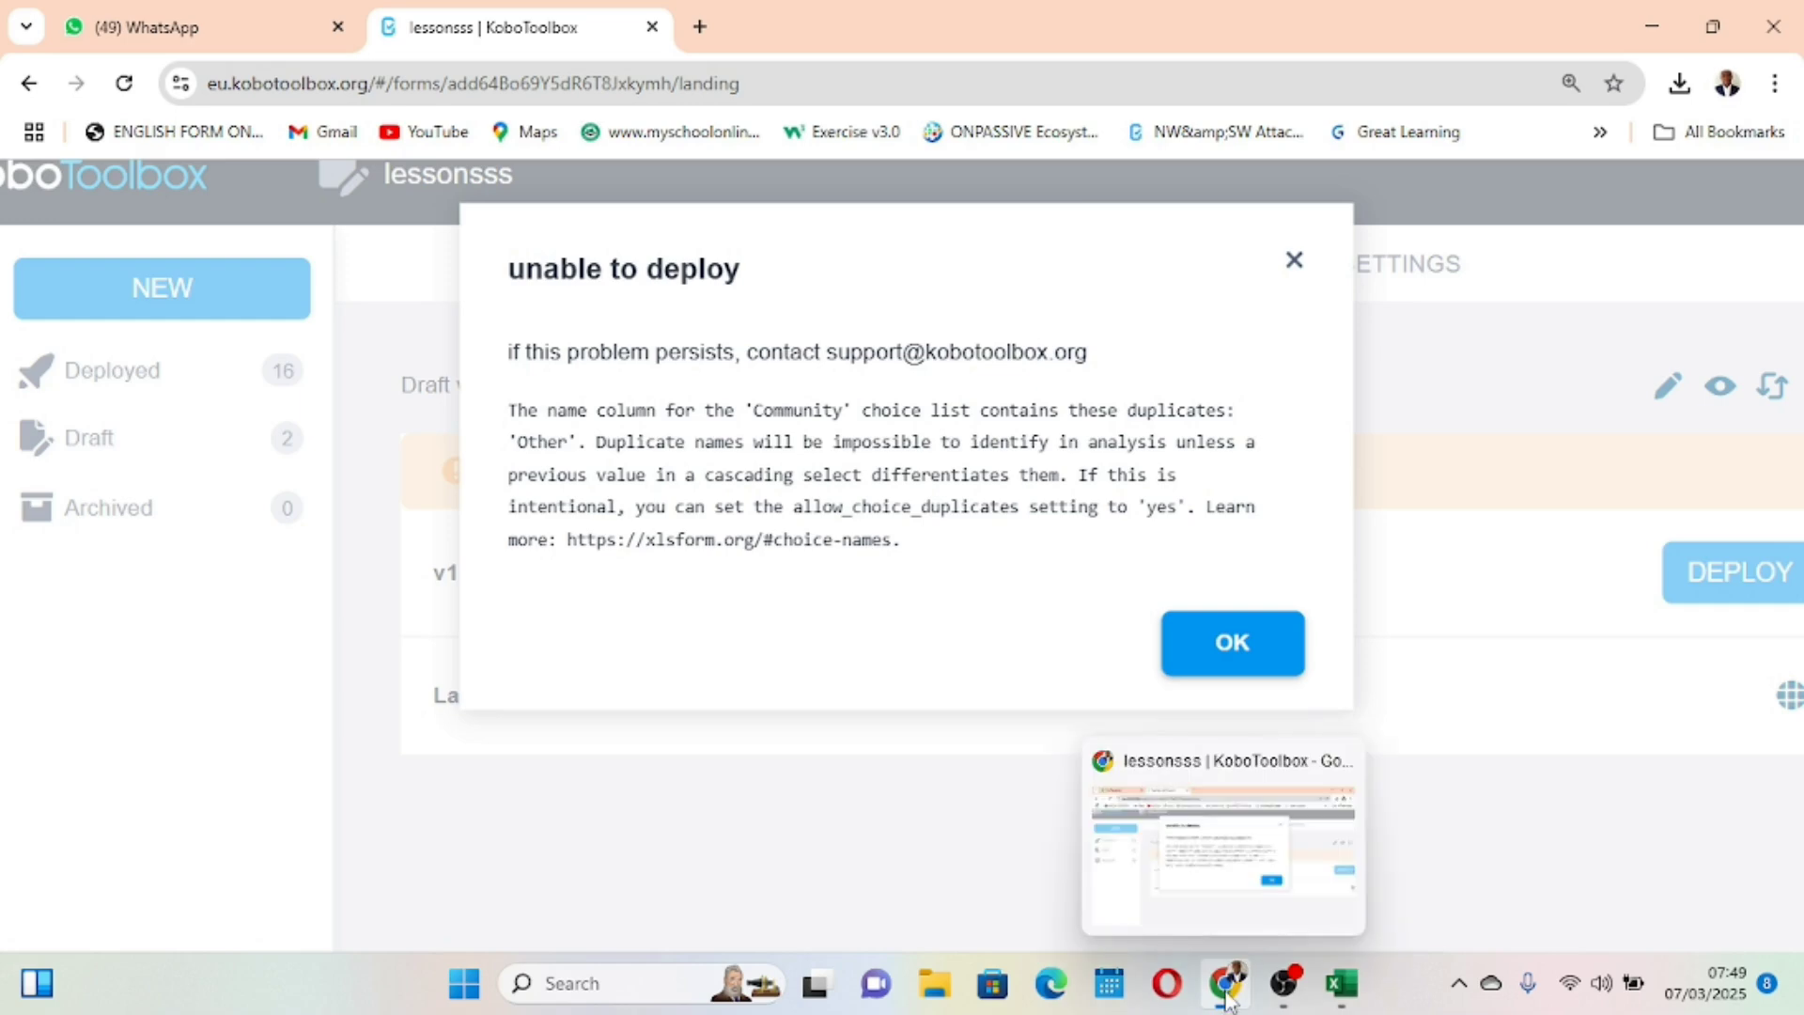
left_click(1341, 983)
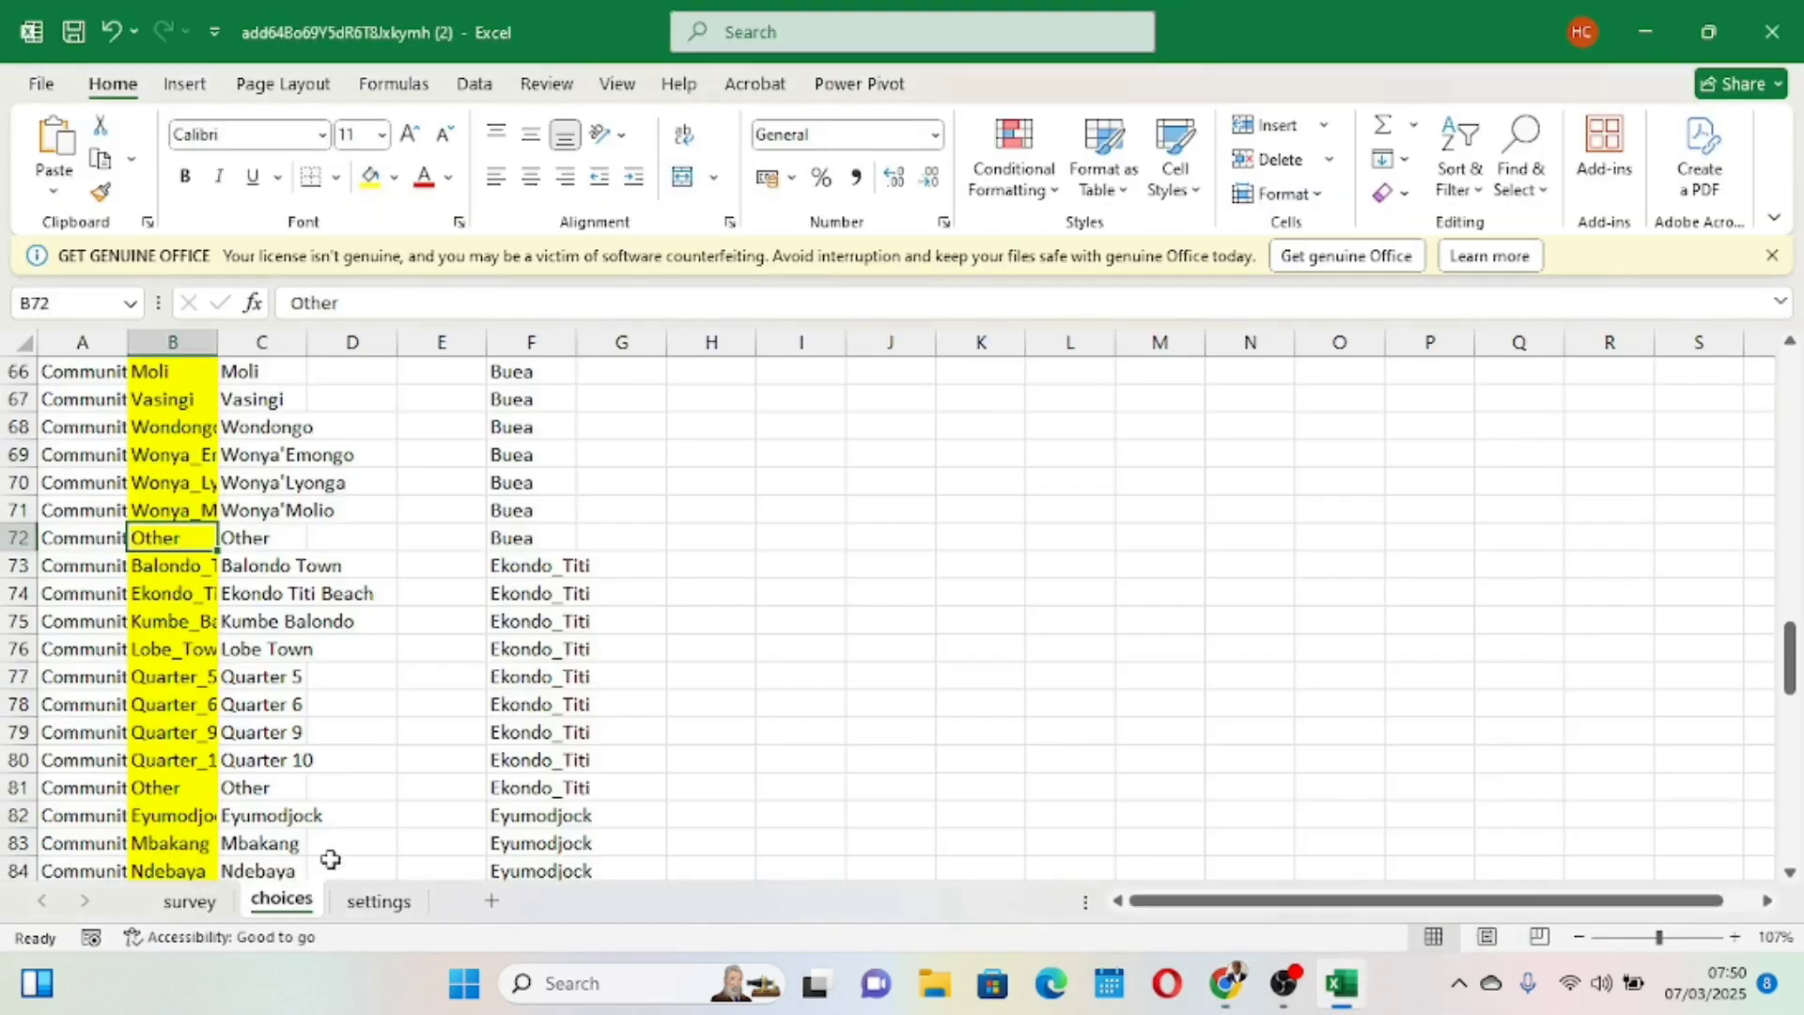
- Autofit column A on the settings sheet, rechecking the KoboToolbox deploy error
left_click(377, 902)
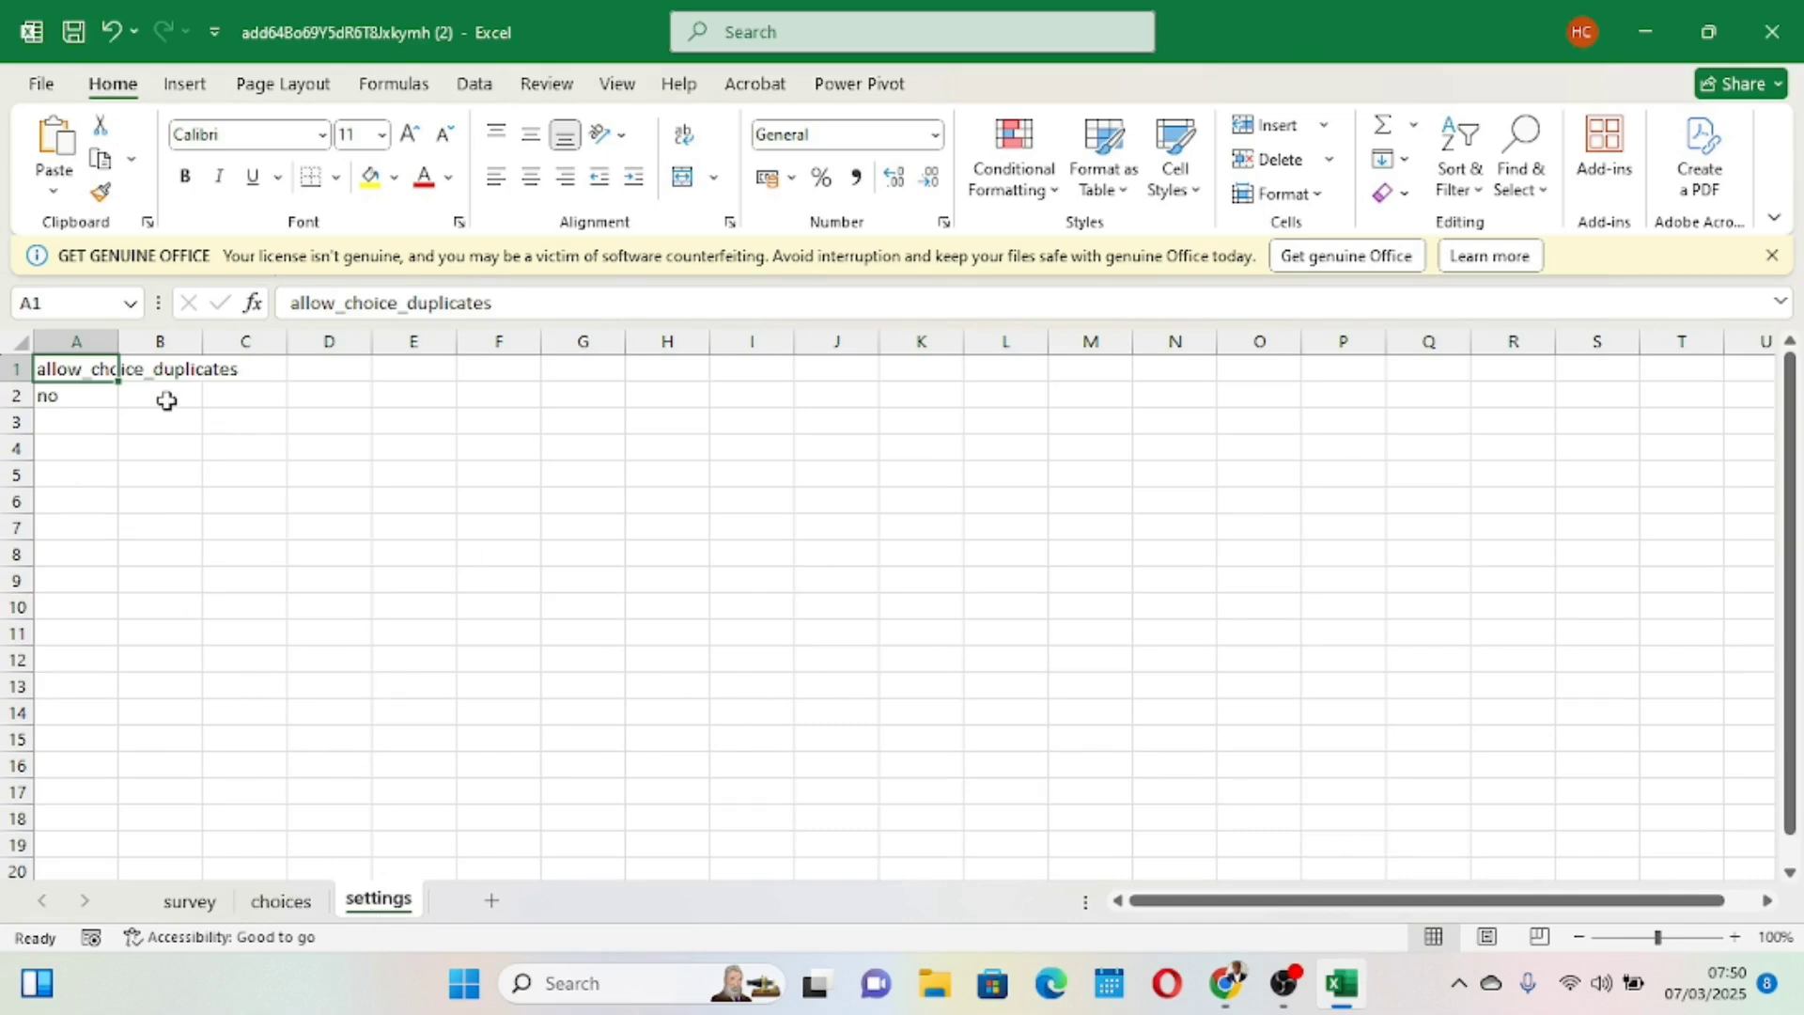
double_click(118, 339)
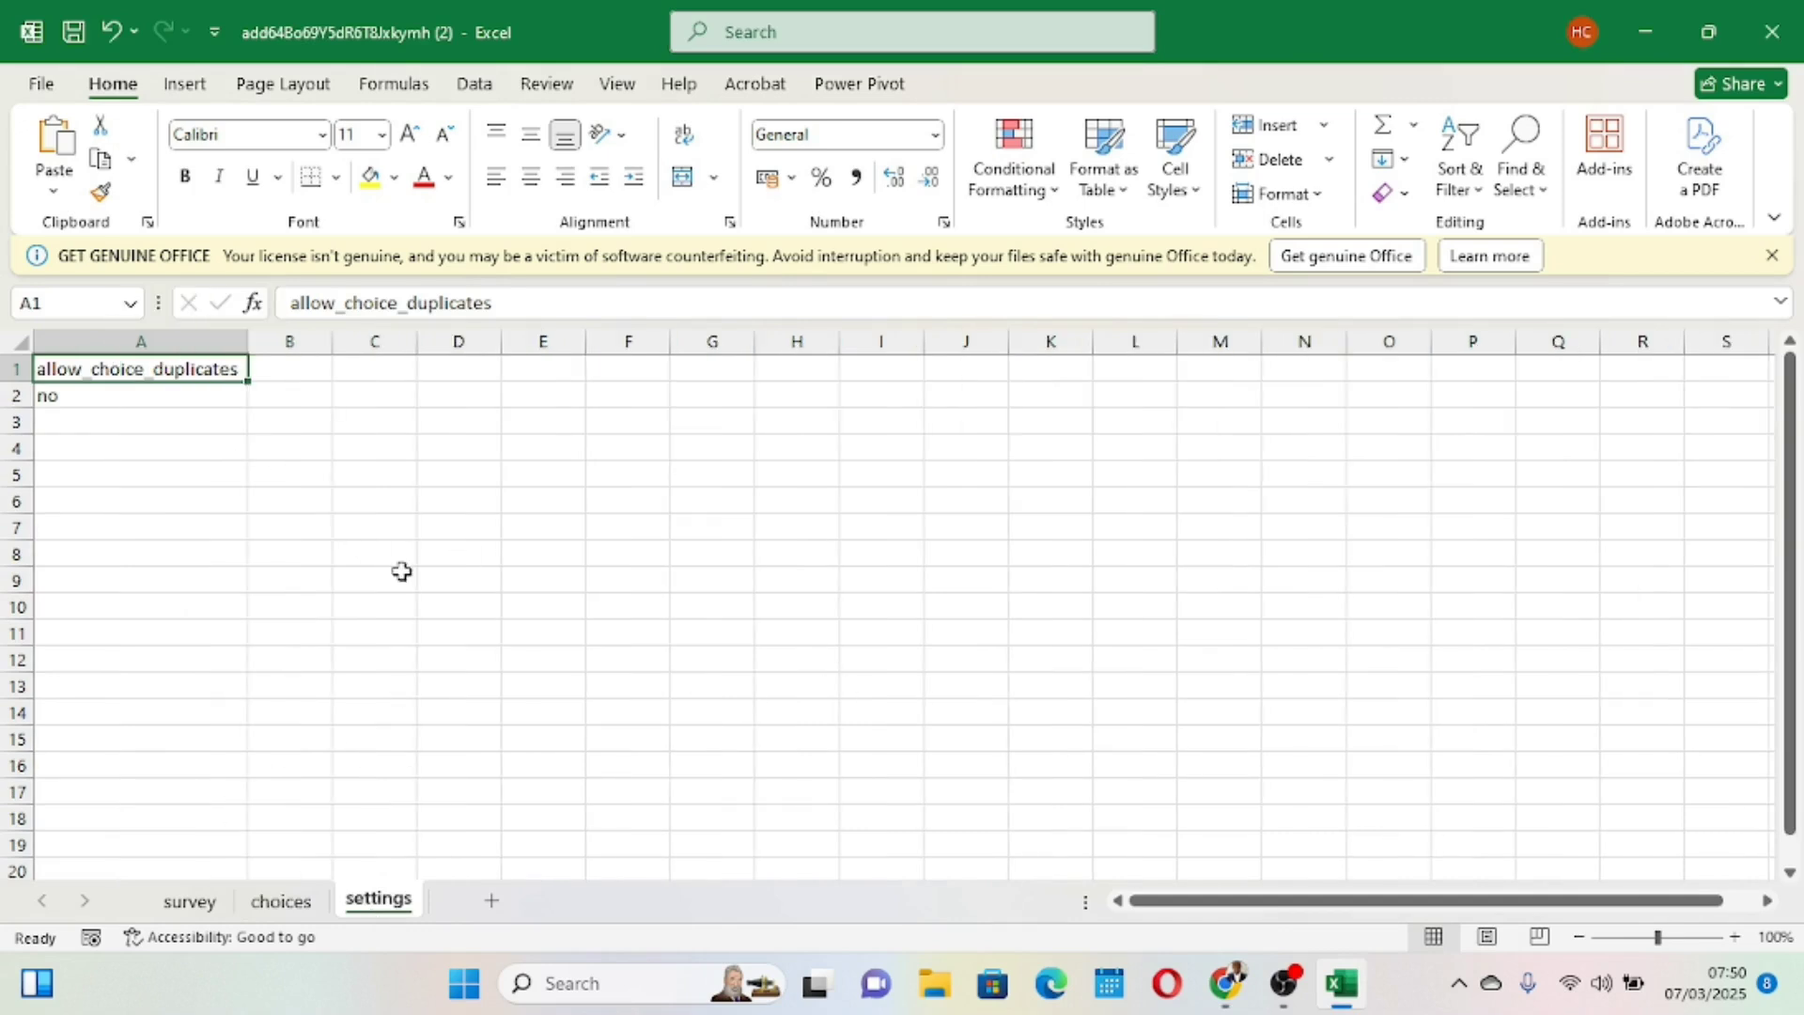
mouse_move(1220, 968)
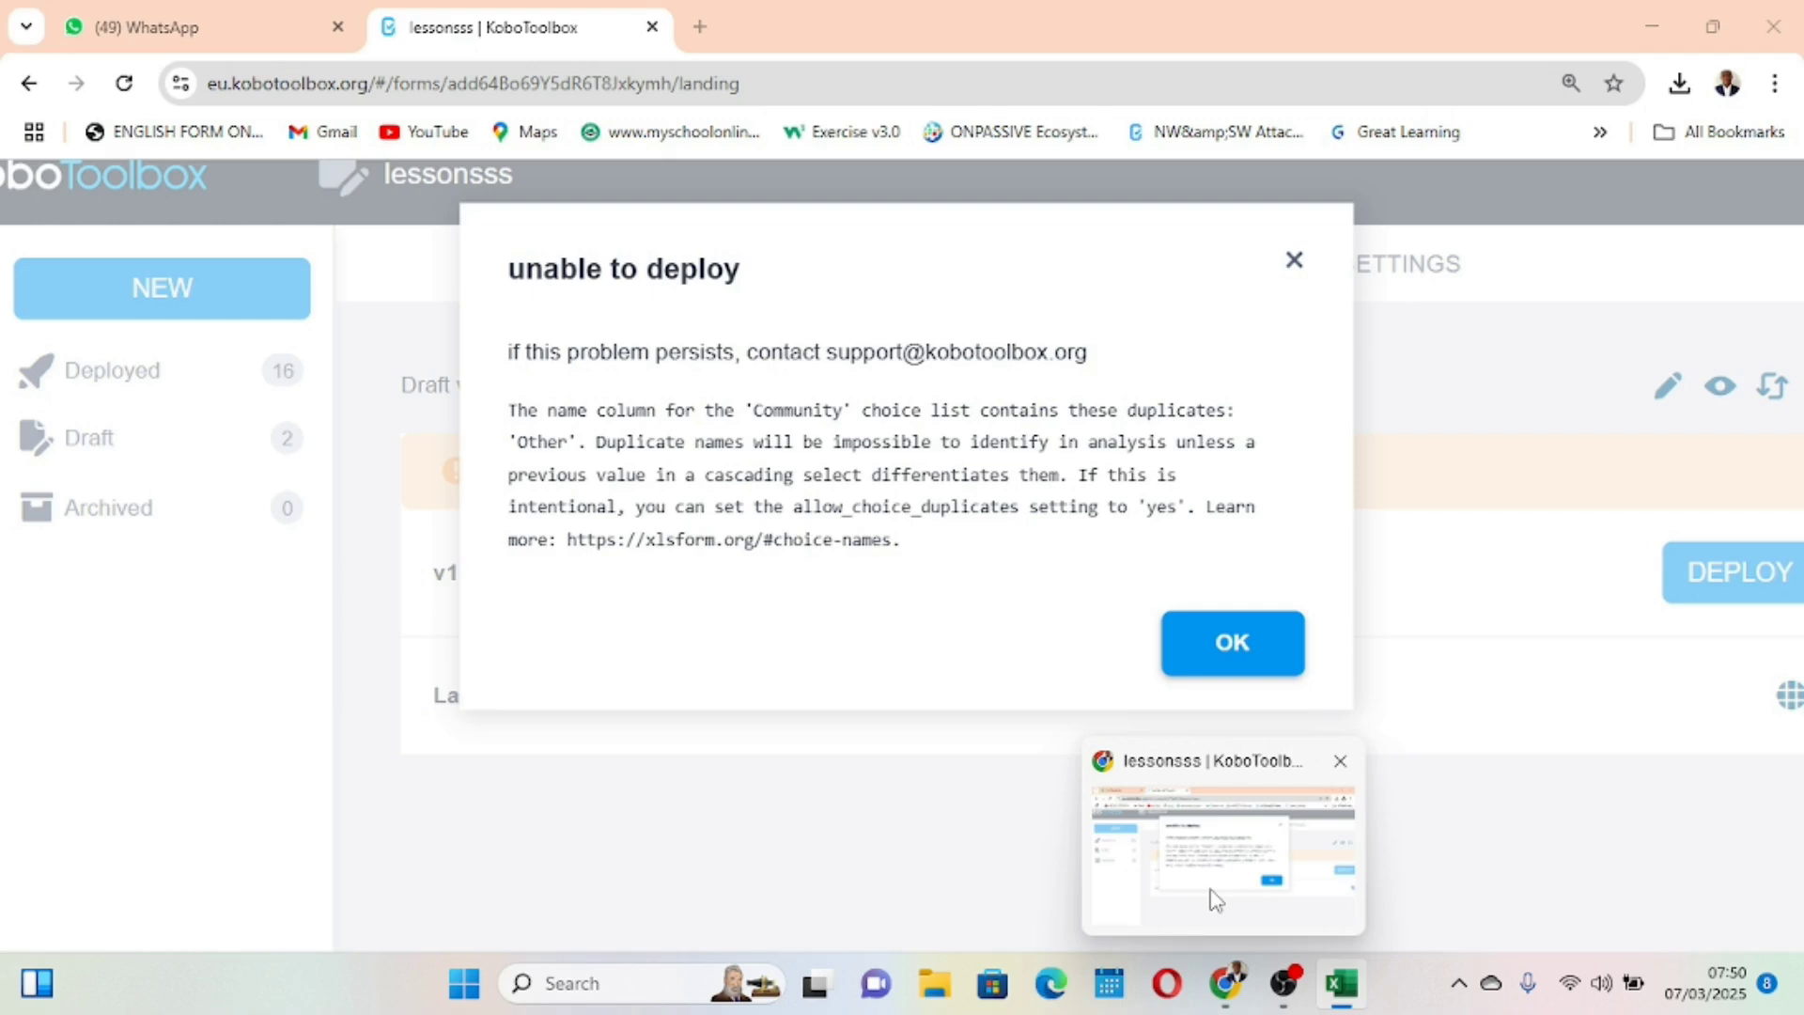
left_click(1210, 895)
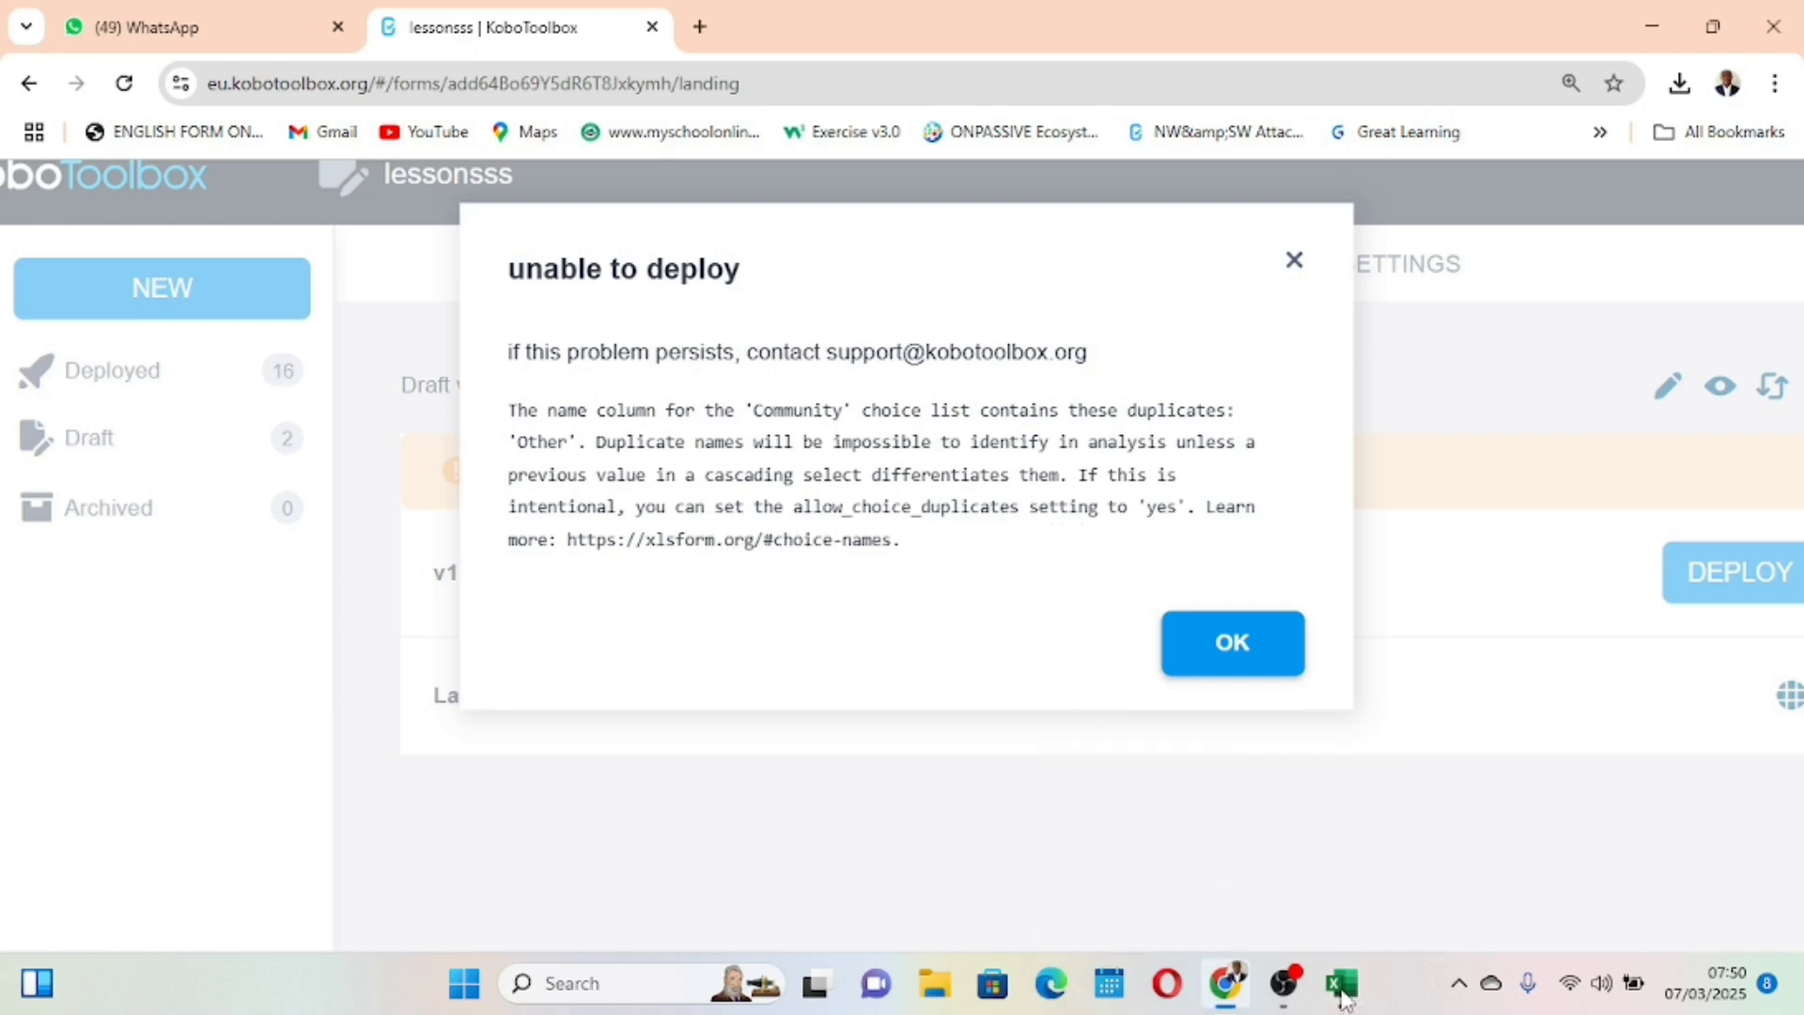
mouse_move(1343, 997)
left_click(1289, 876)
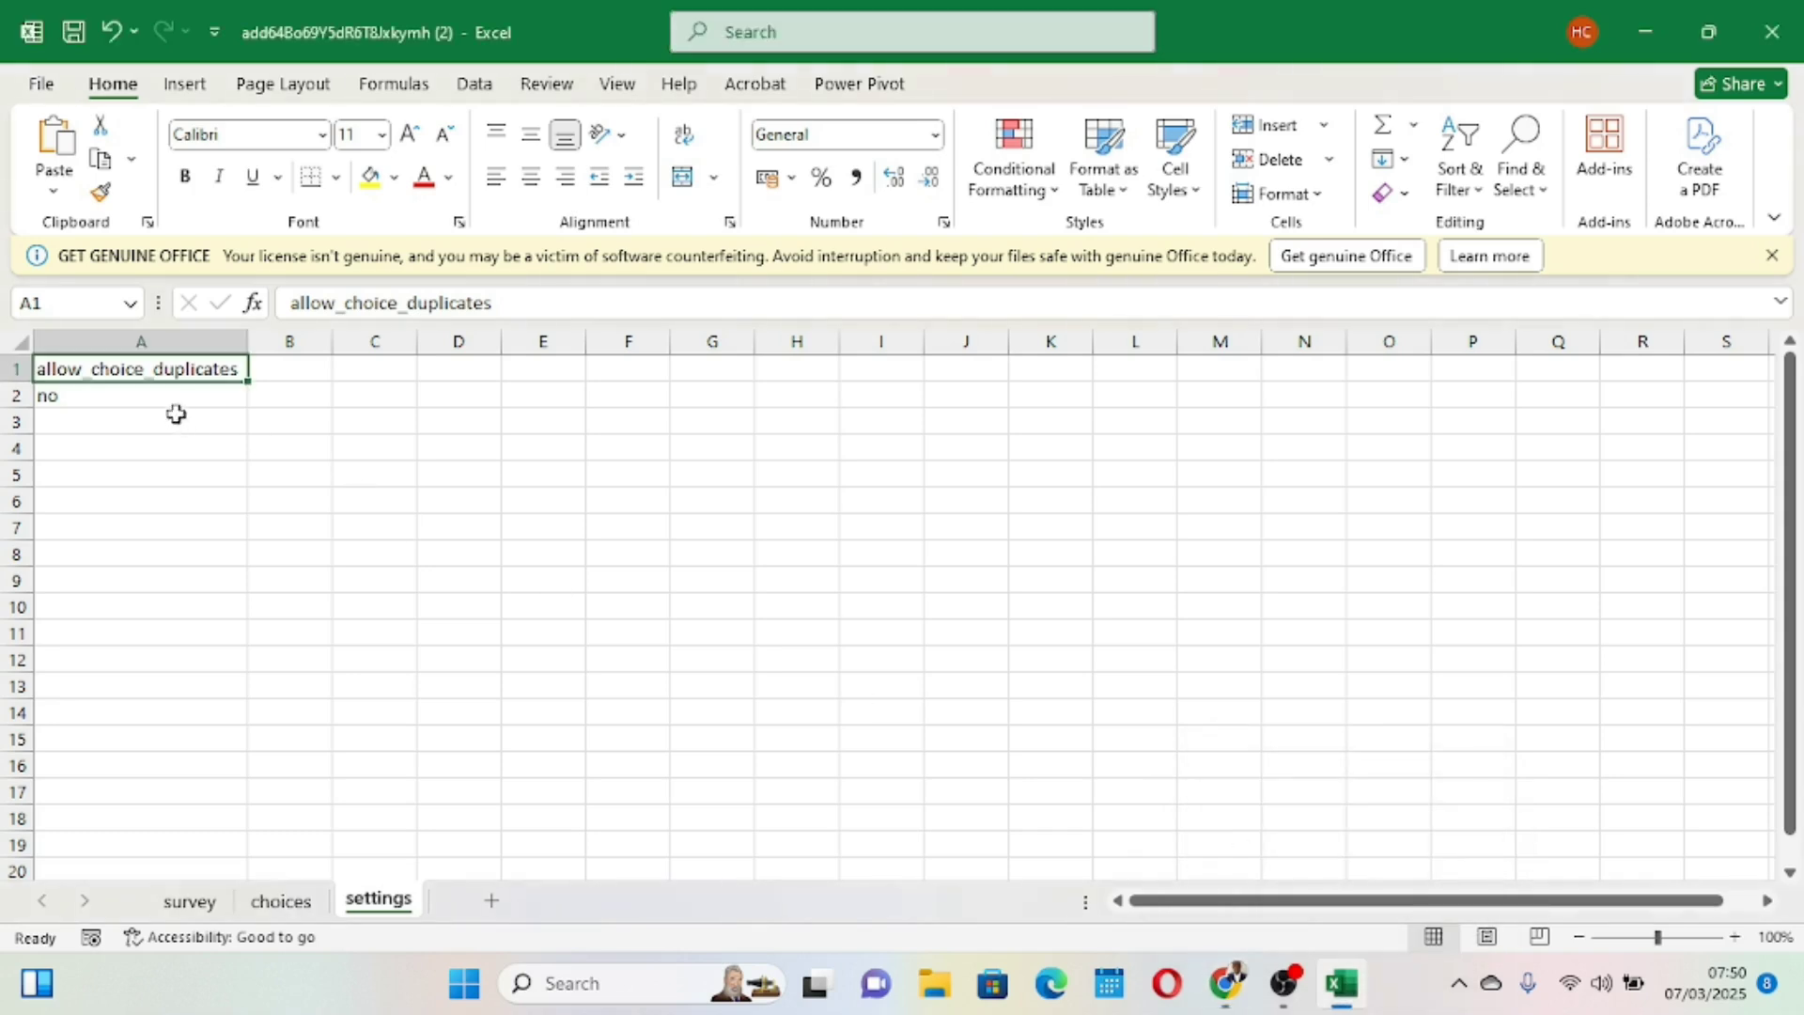
- Fill column A yellow and select cell A2 holding 'no'
left_click(151, 341)
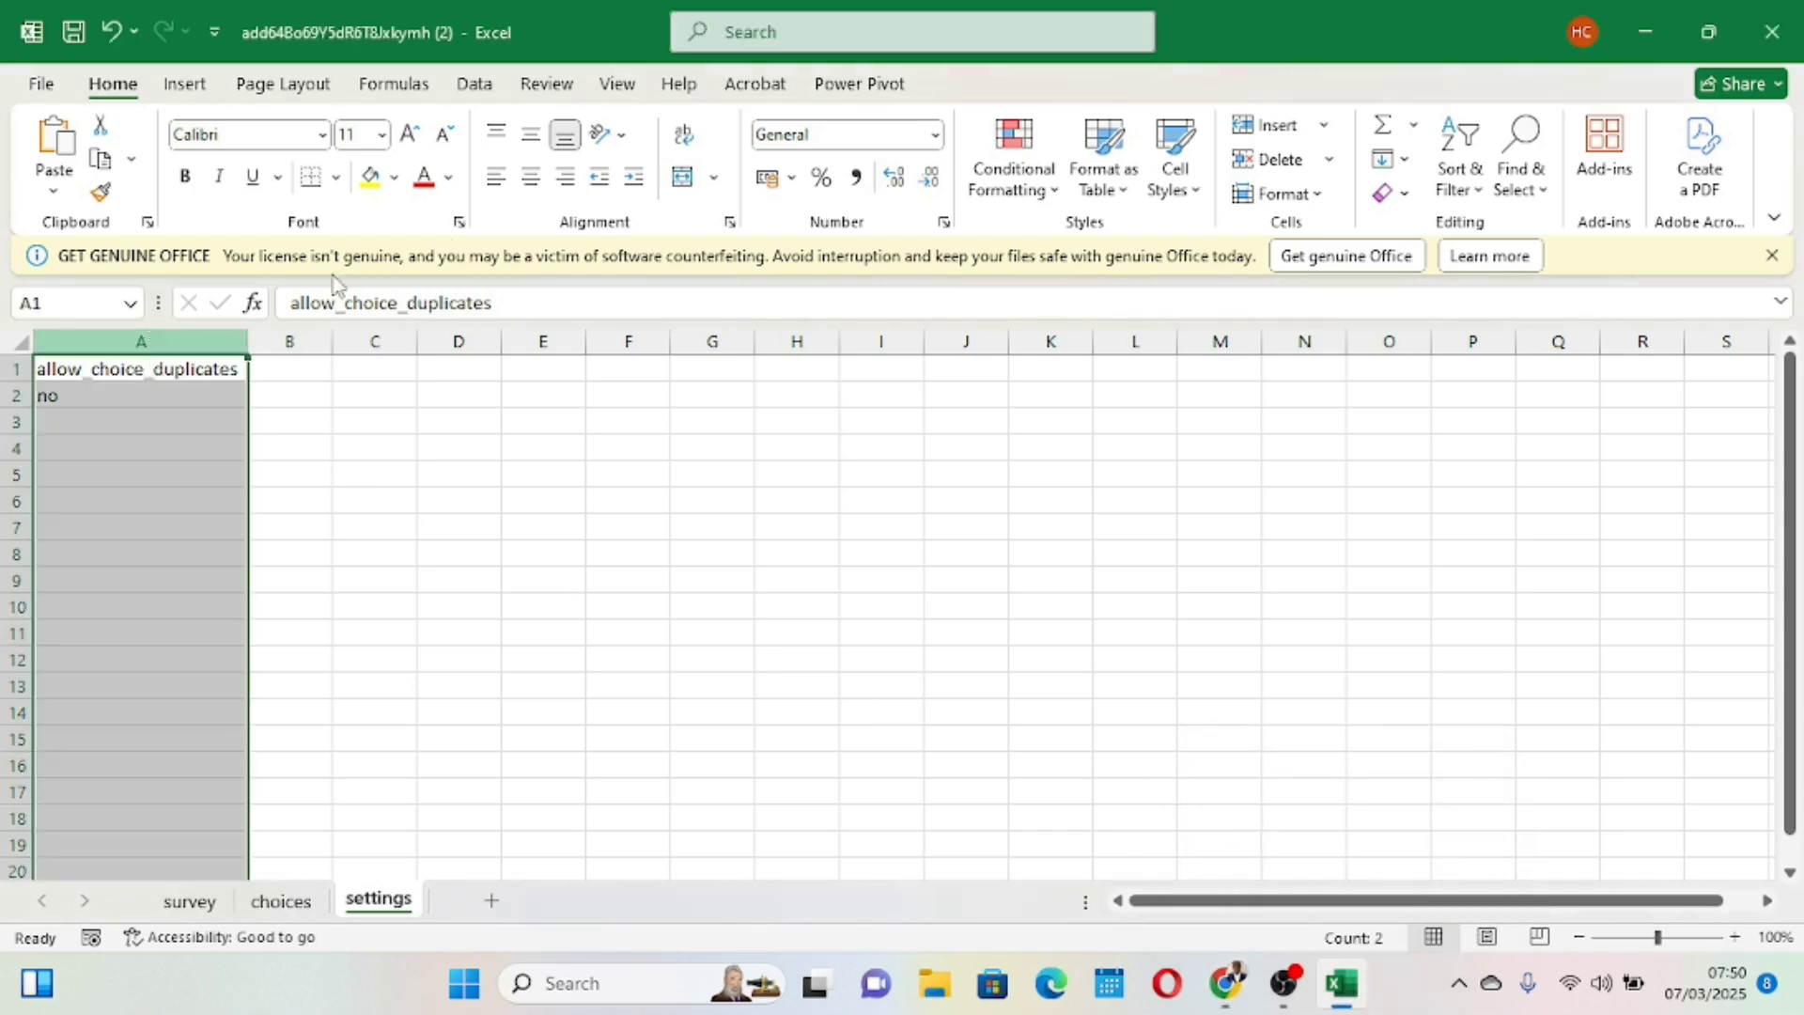
left_click(370, 178)
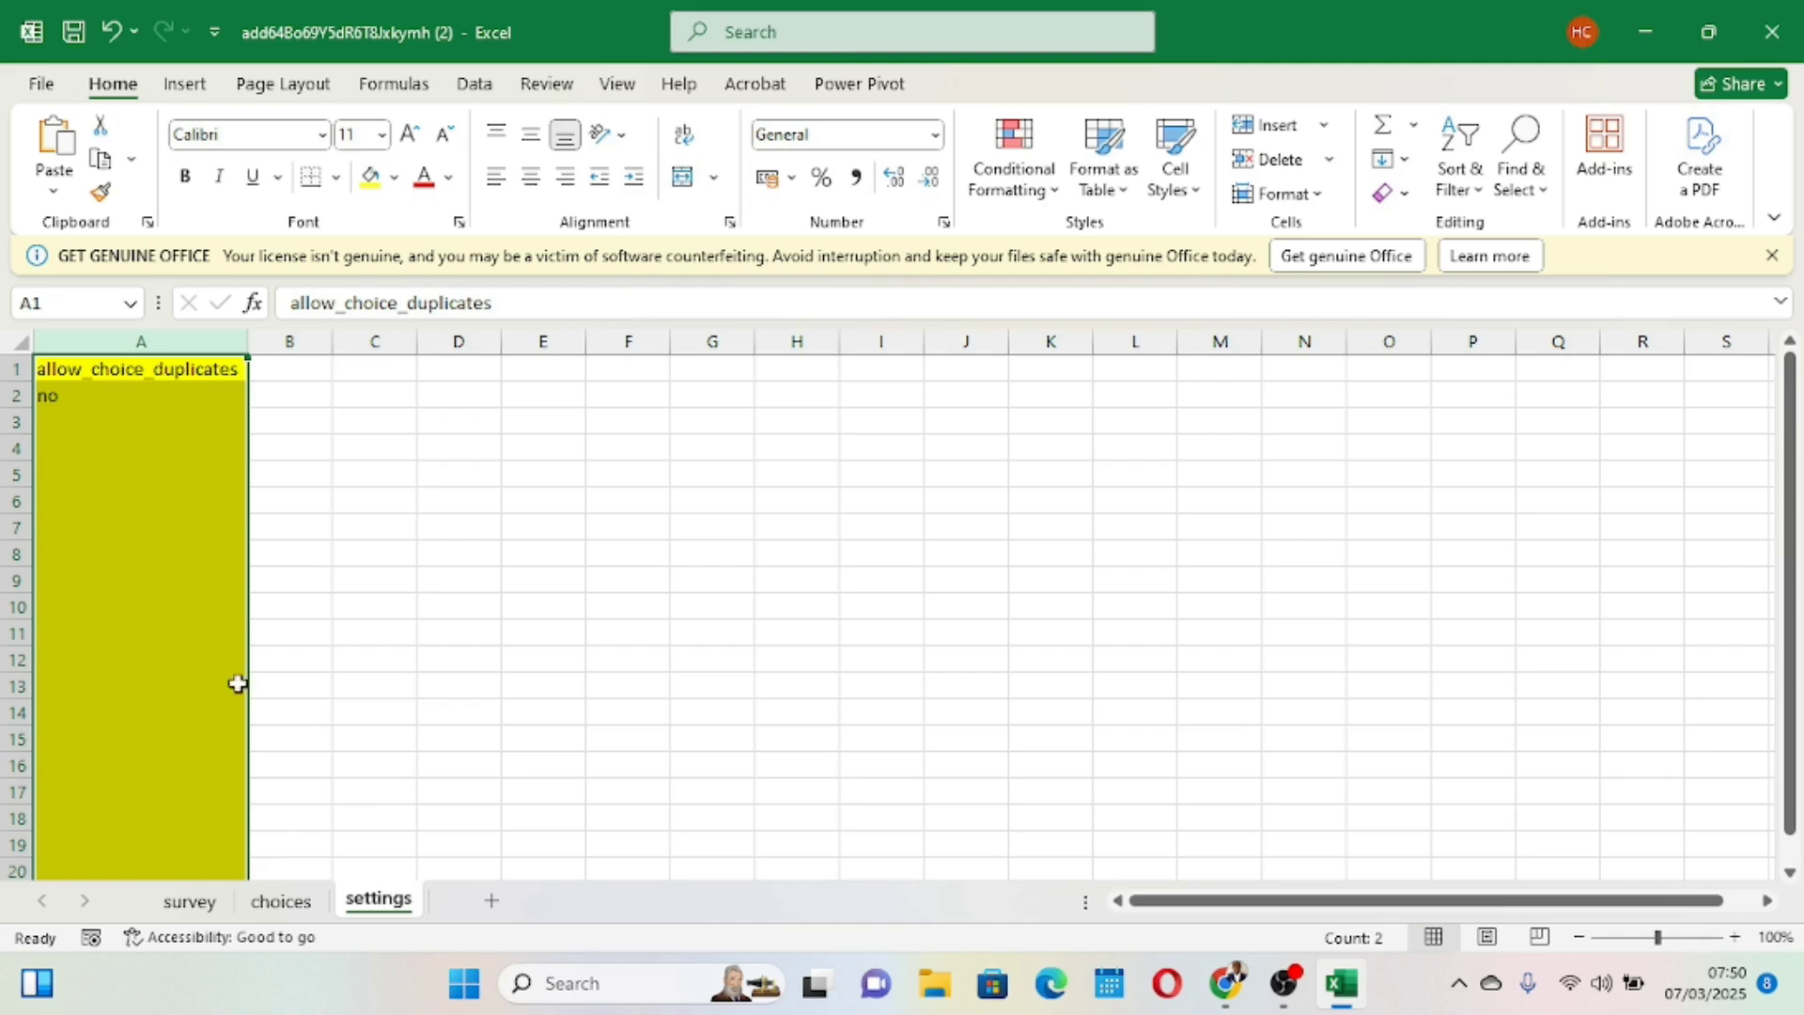
left_click(191, 902)
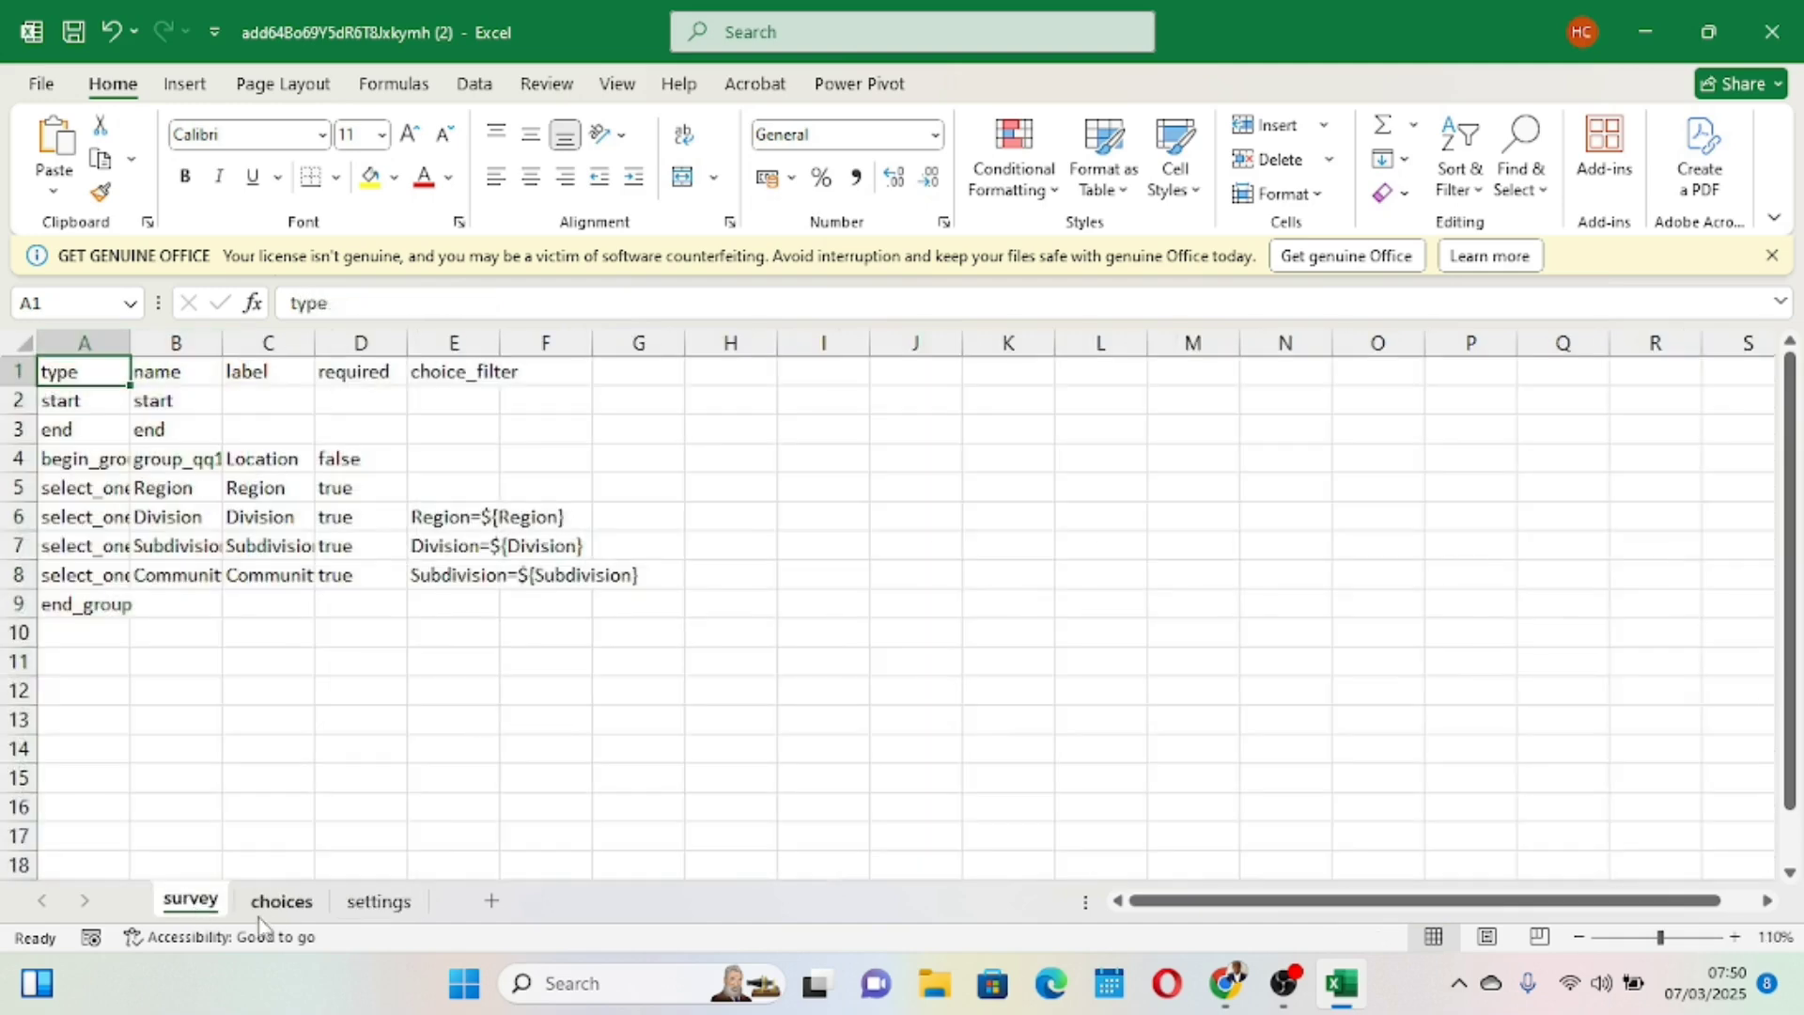
left_click(279, 904)
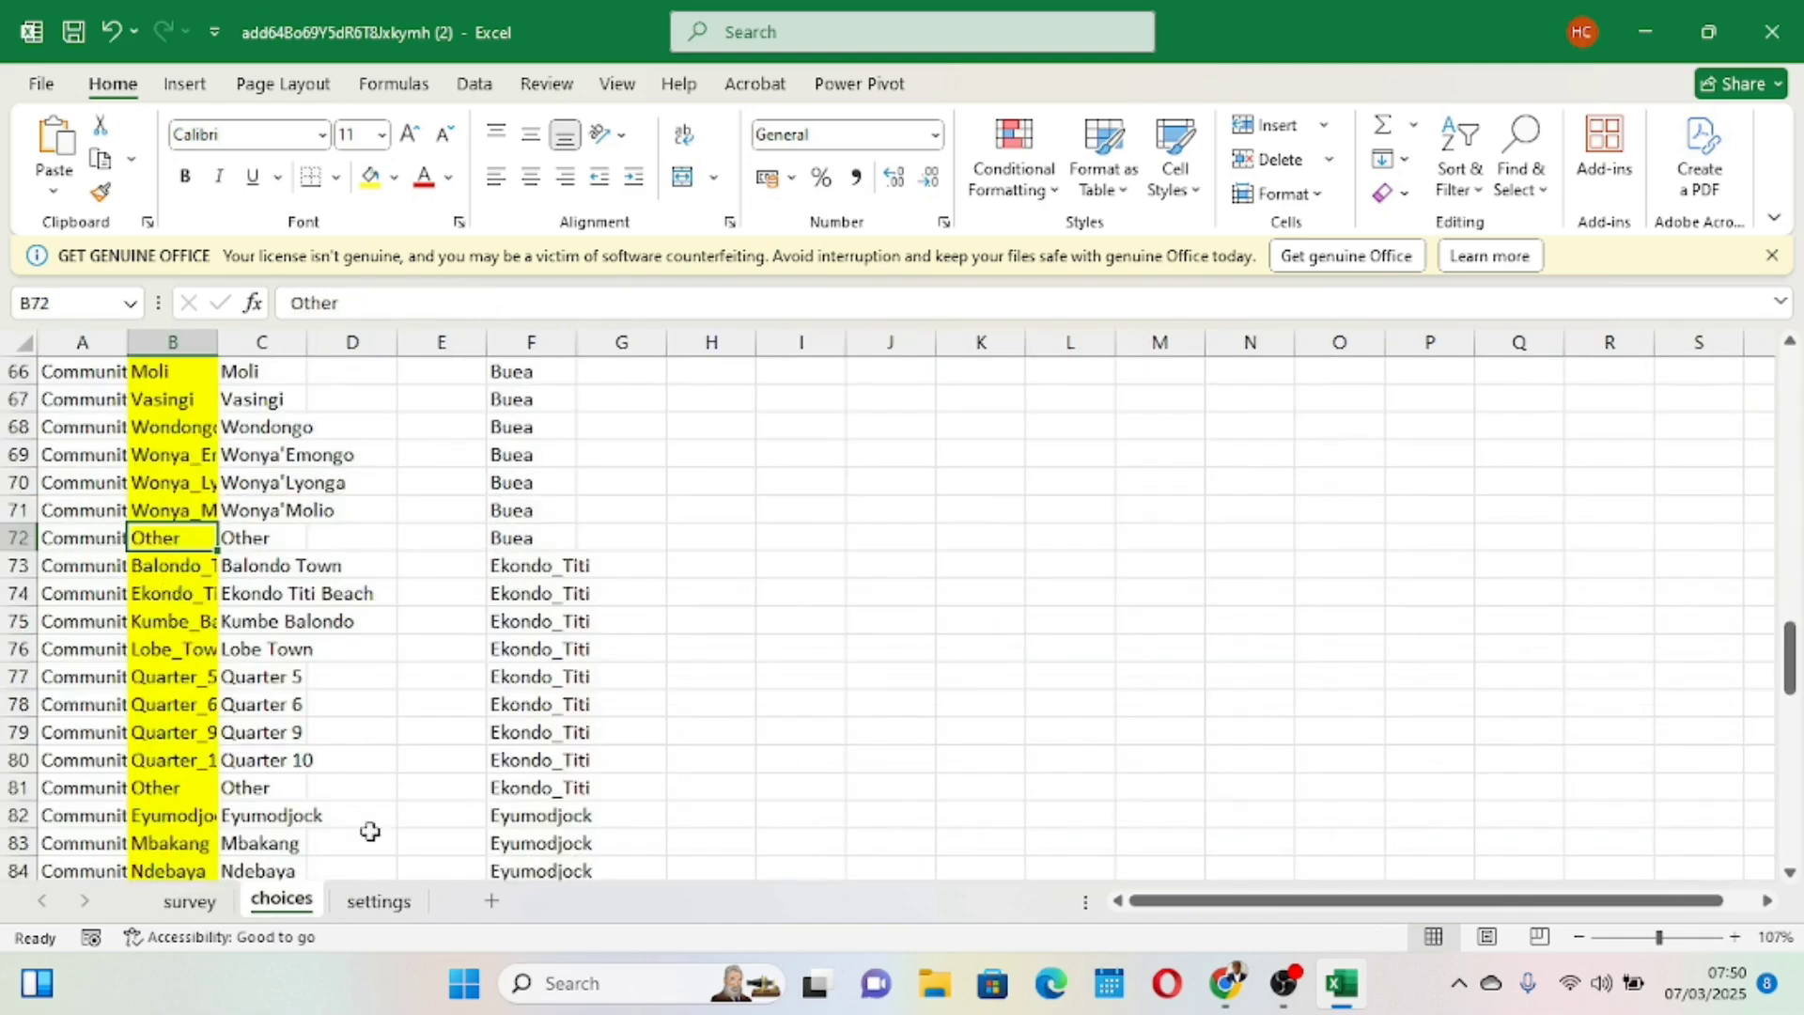
left_click(380, 904)
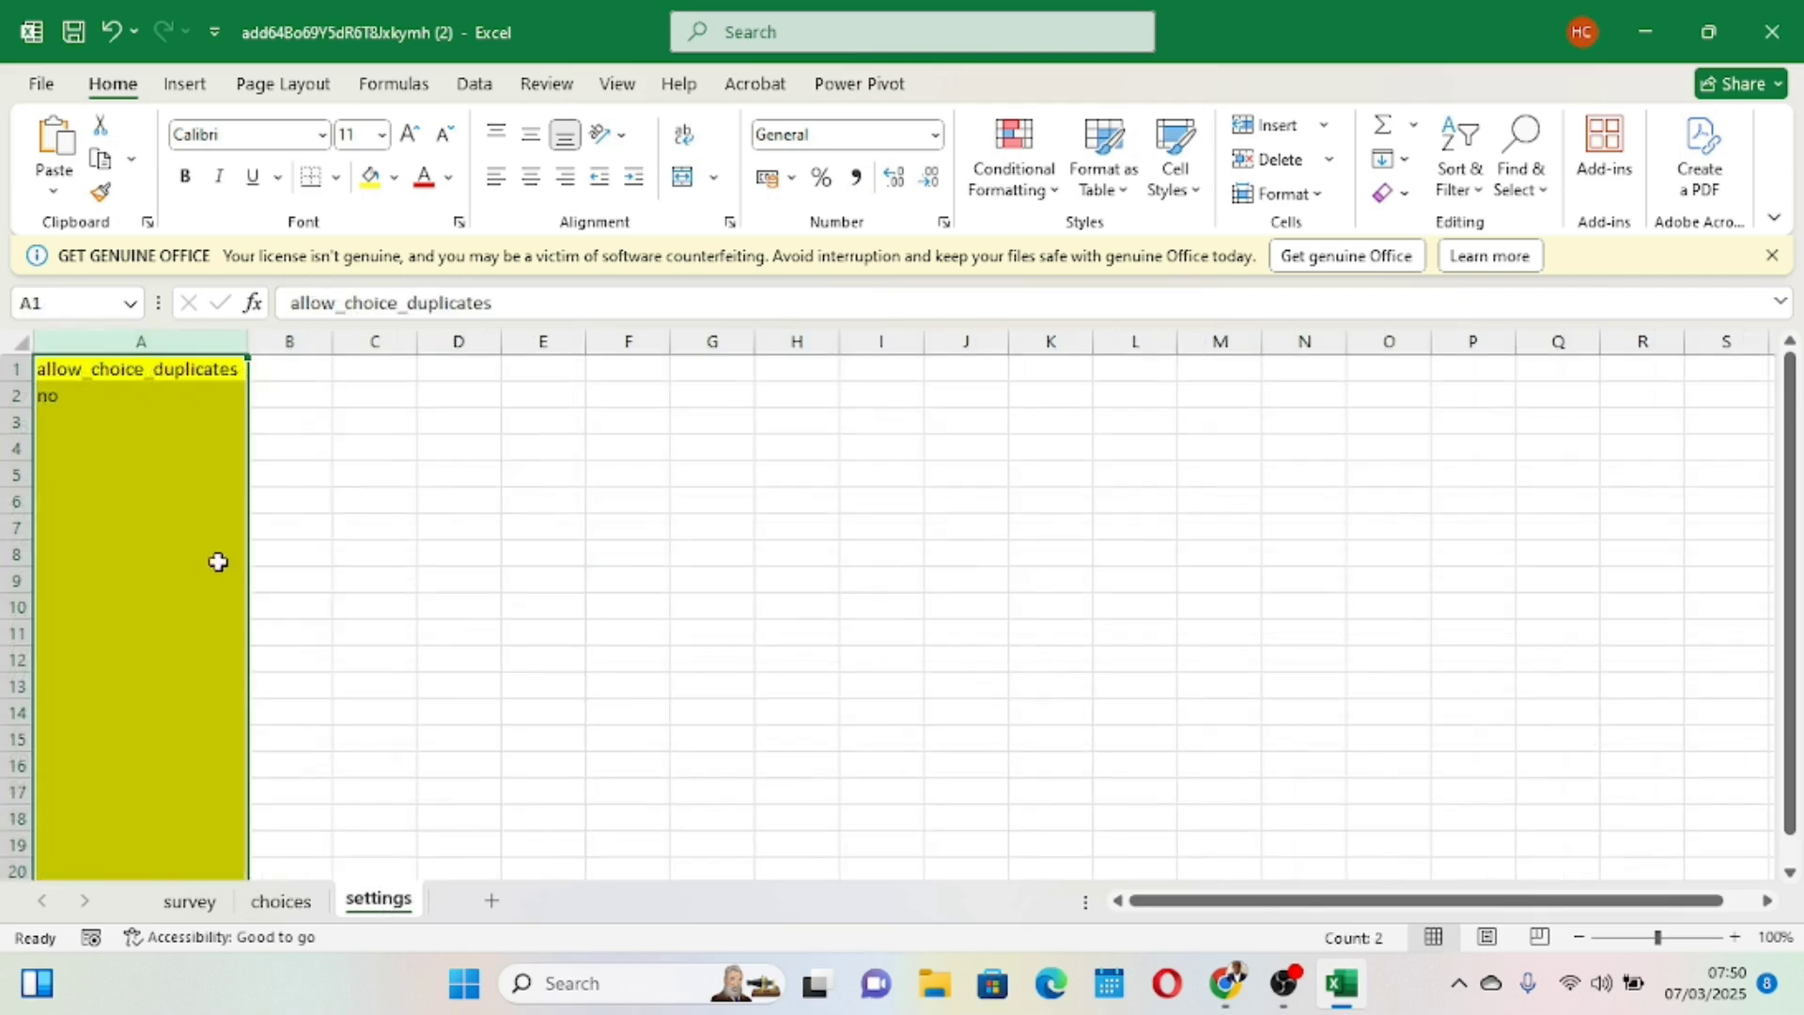
left_click(94, 394)
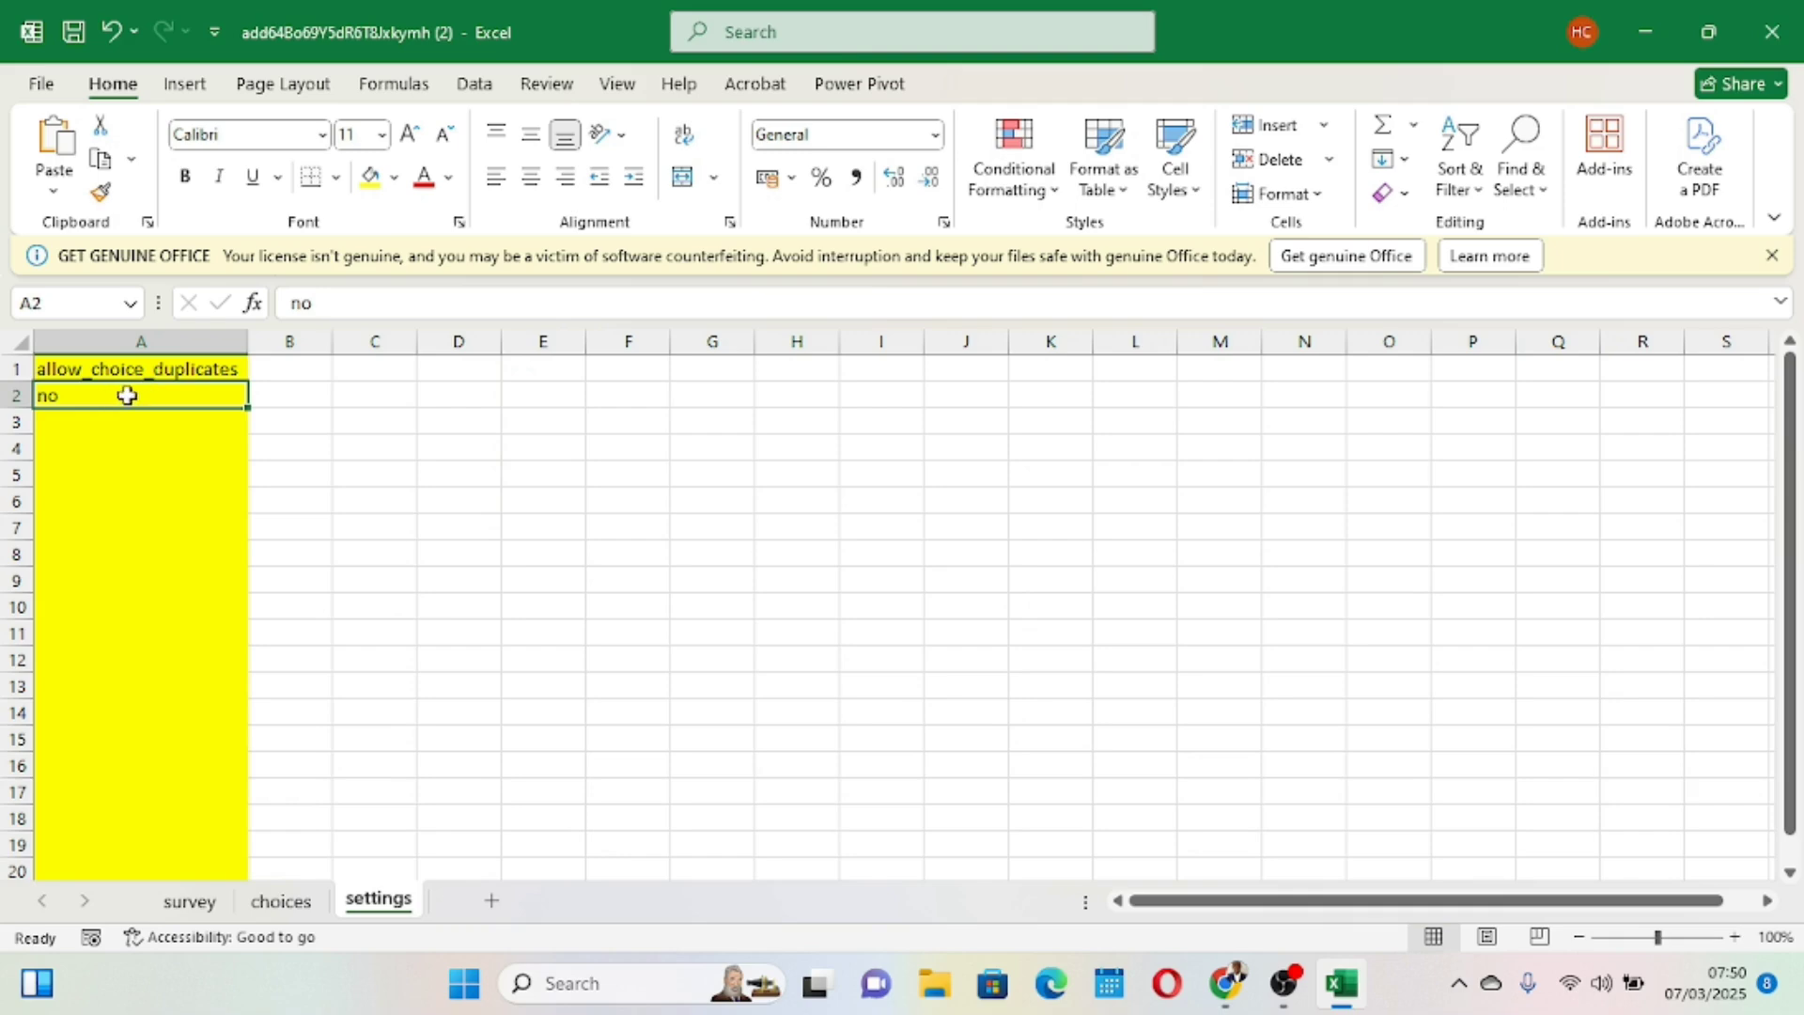
- Change allow_choice_duplicates in cell A2 from 'no' to 'yes'
type("Yes")
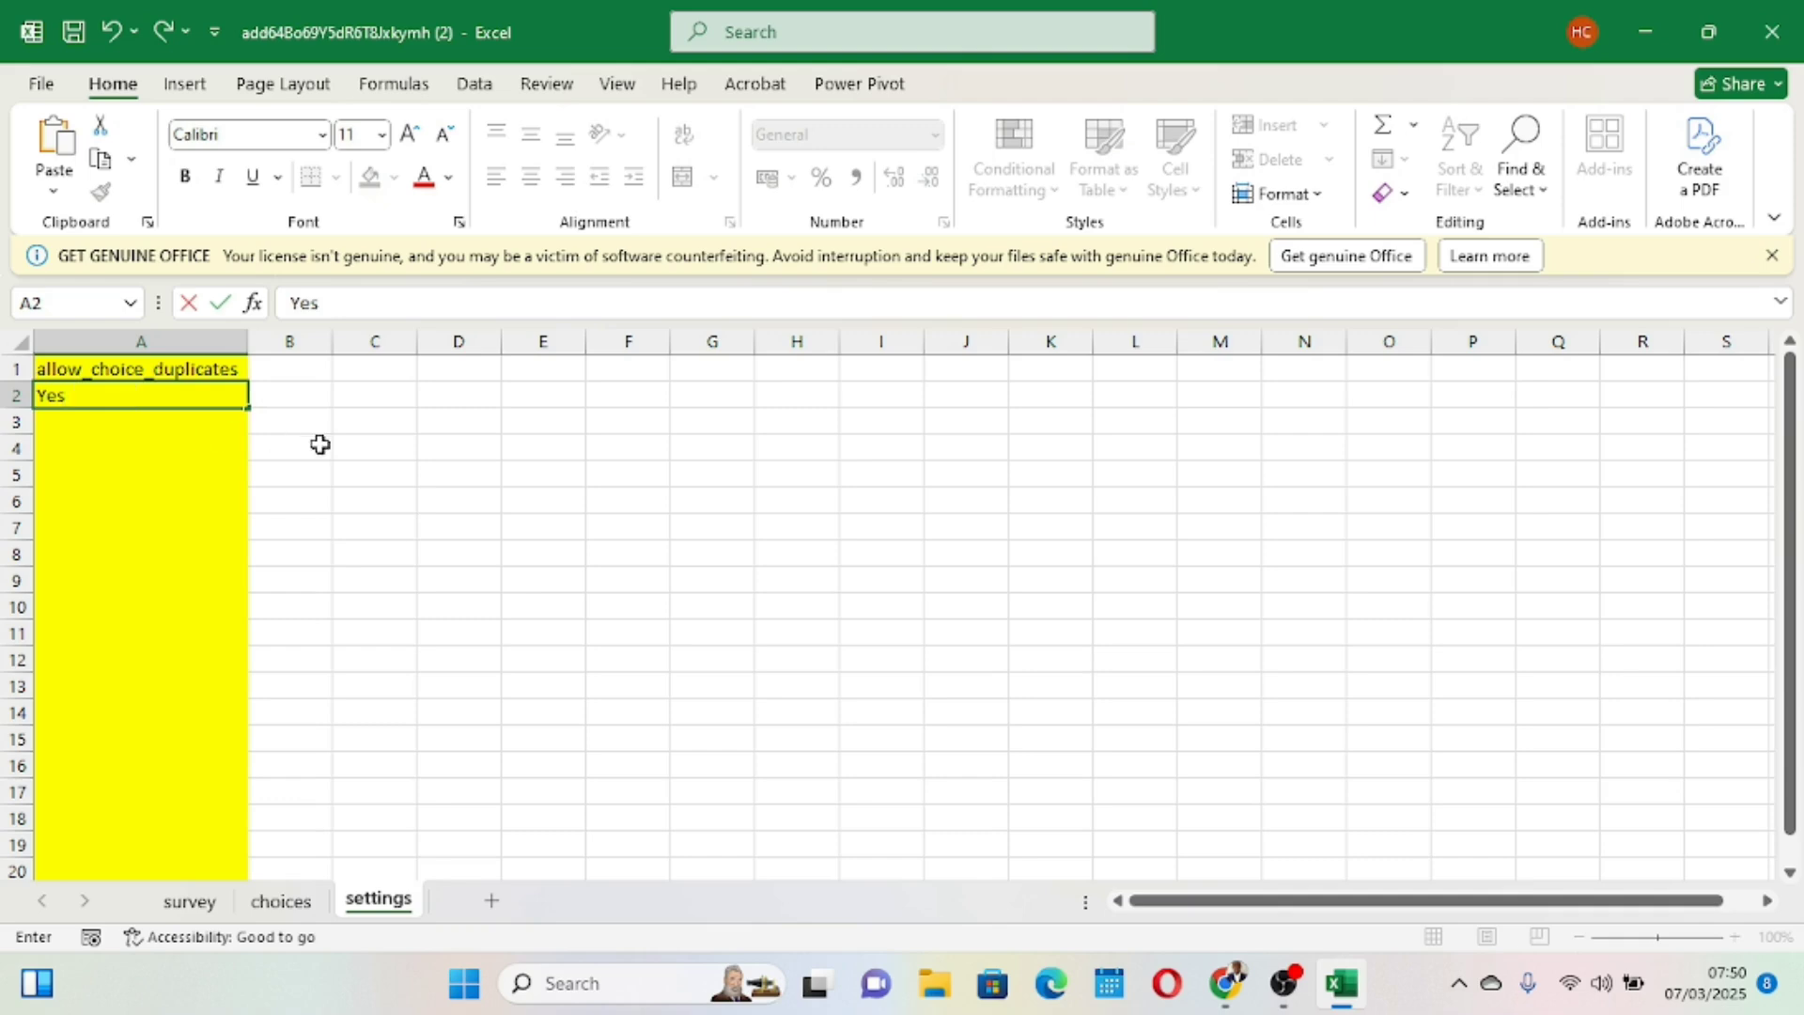
left_click(319, 444)
left_click(155, 399)
key("BackSpace")
left_click(475, 505)
left_click(102, 399)
- Remove the yellow fill from column A using No Fill
left_click(121, 340)
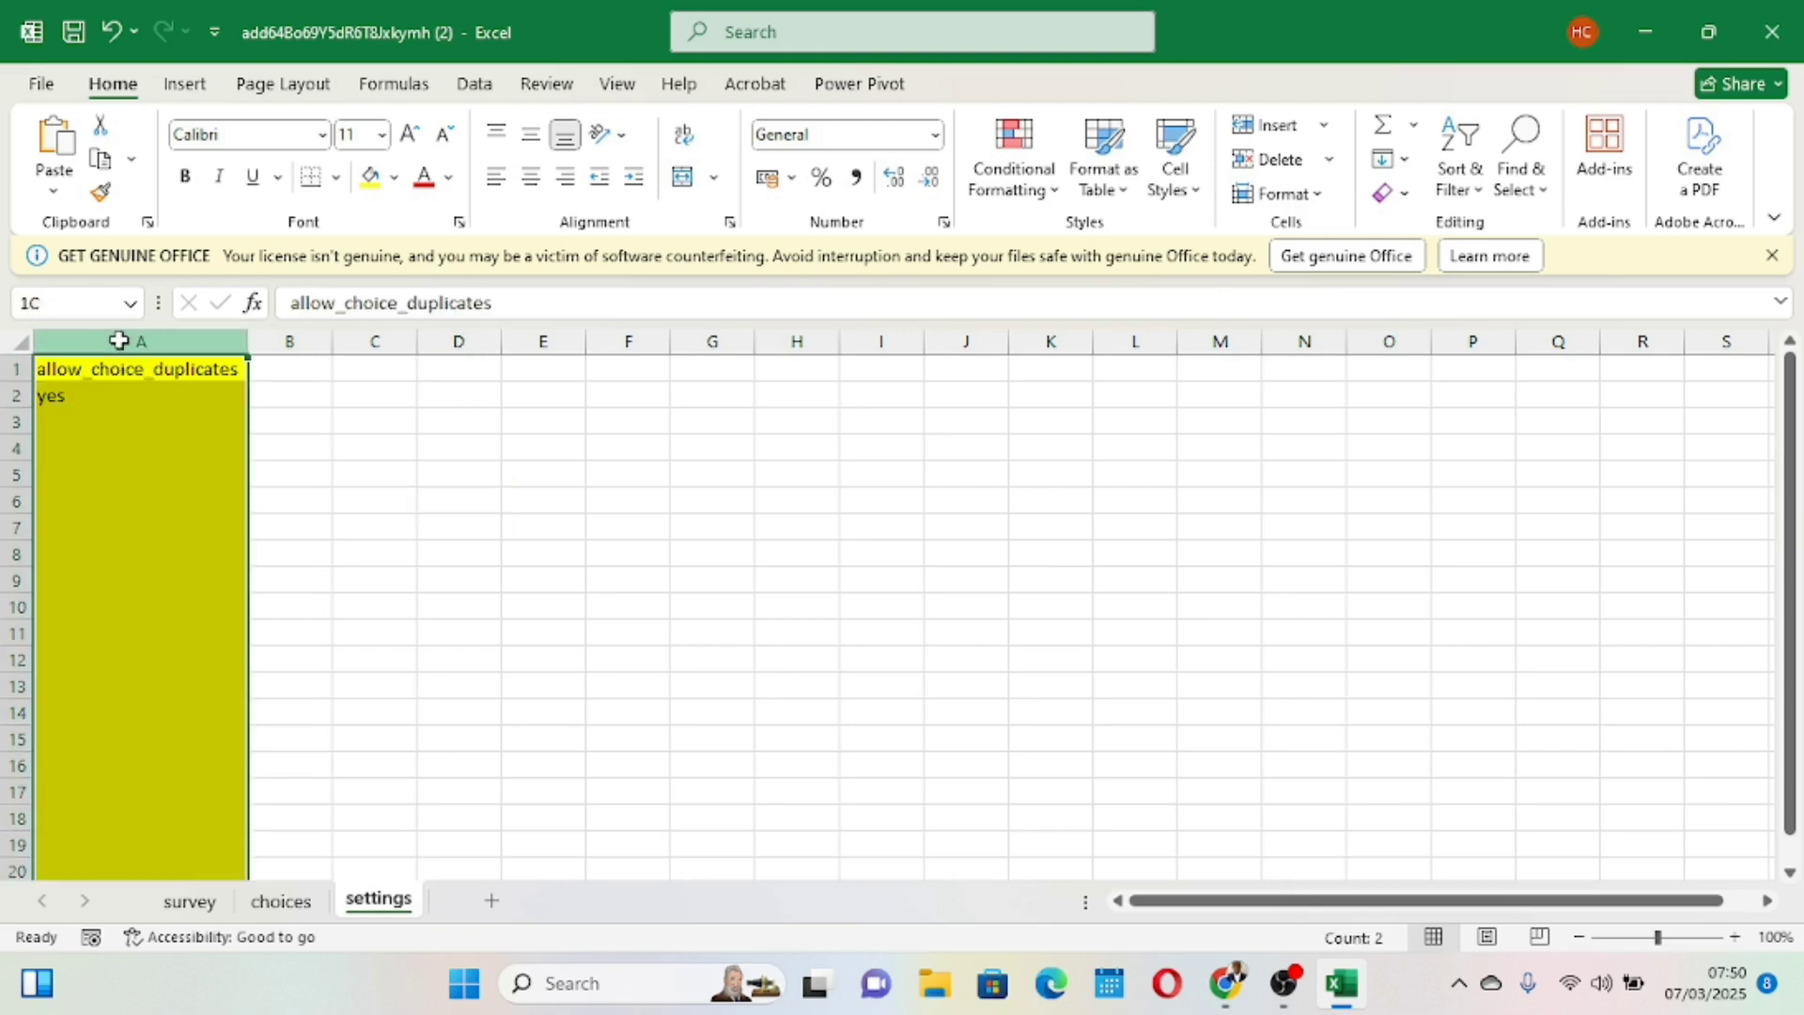
left_click(393, 184)
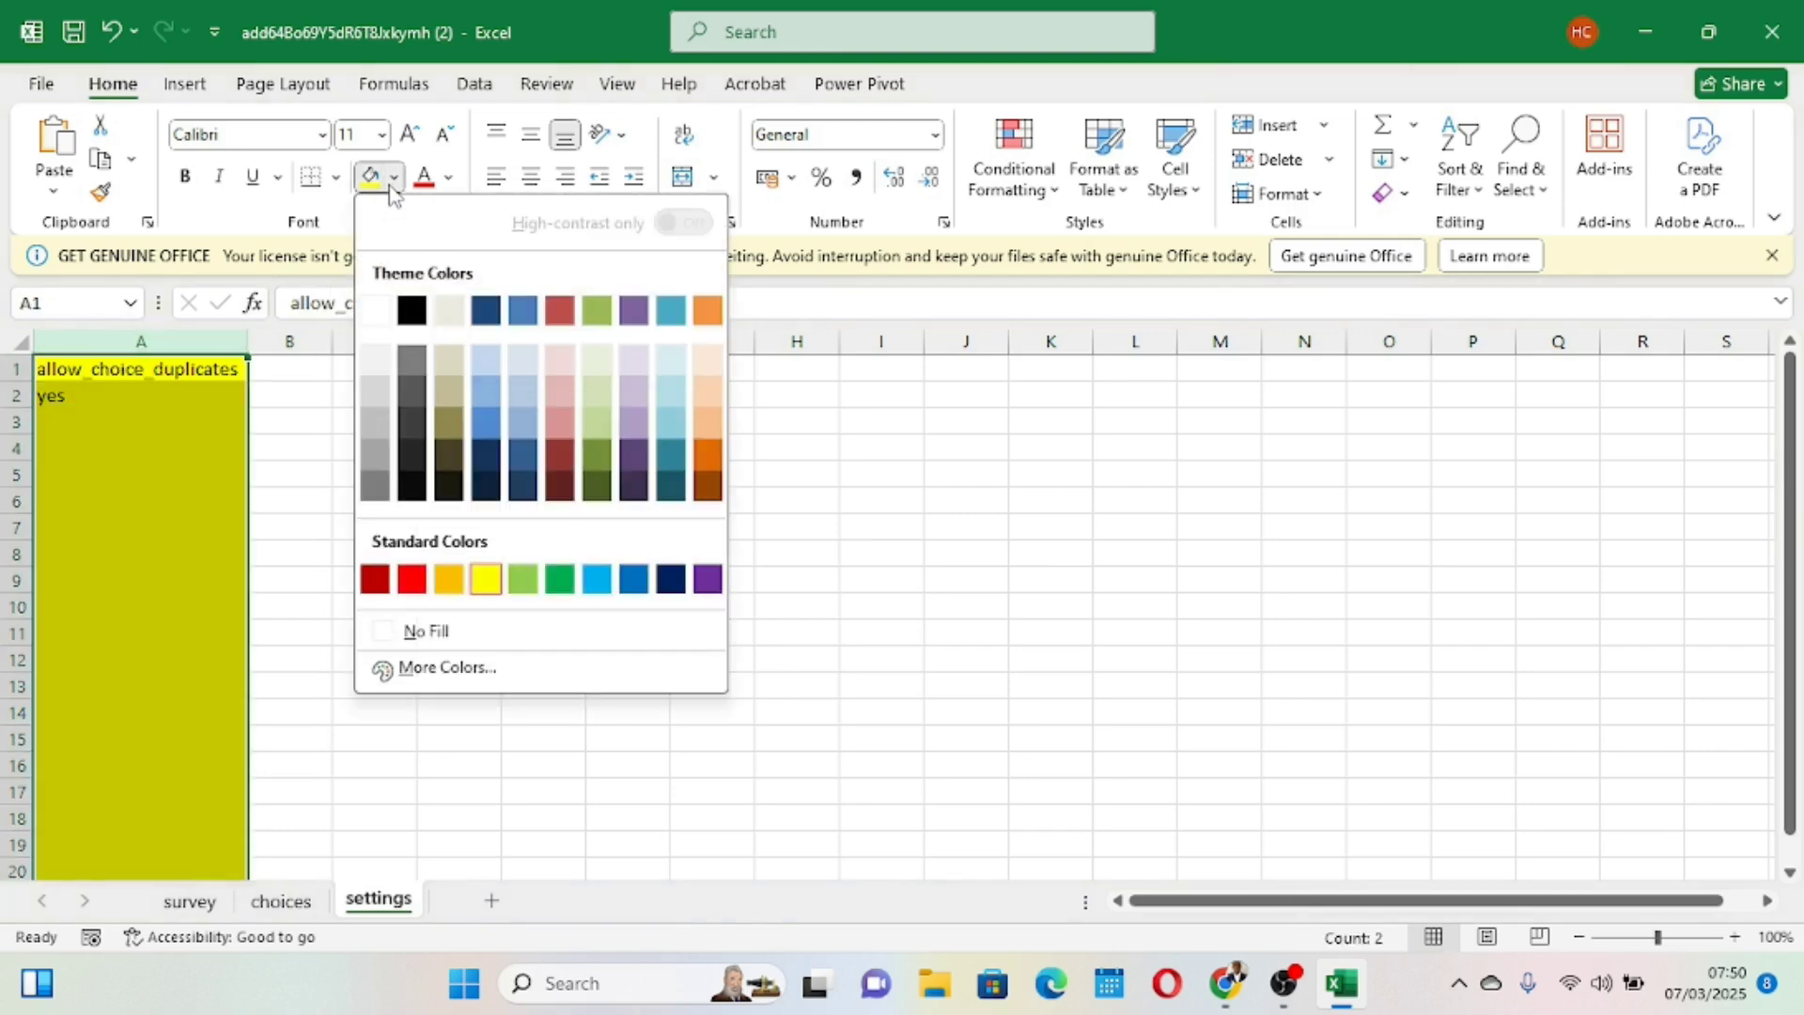
left_click(388, 634)
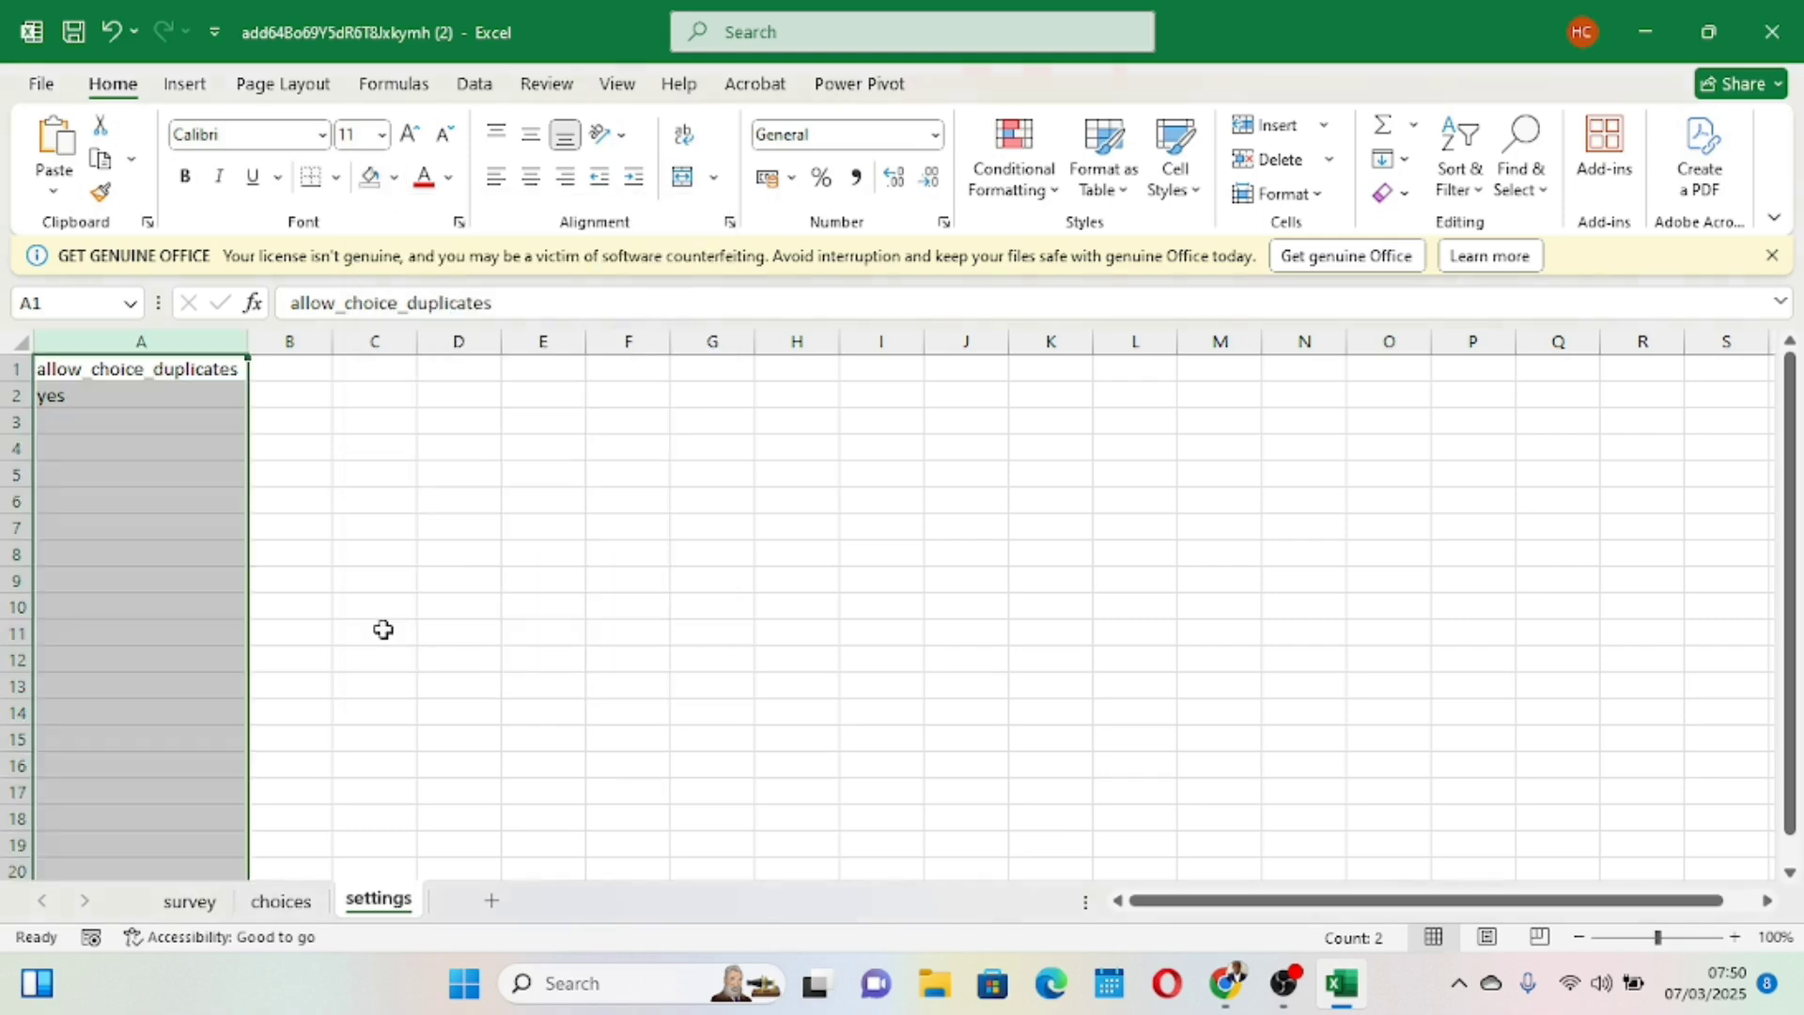
left_click(233, 554)
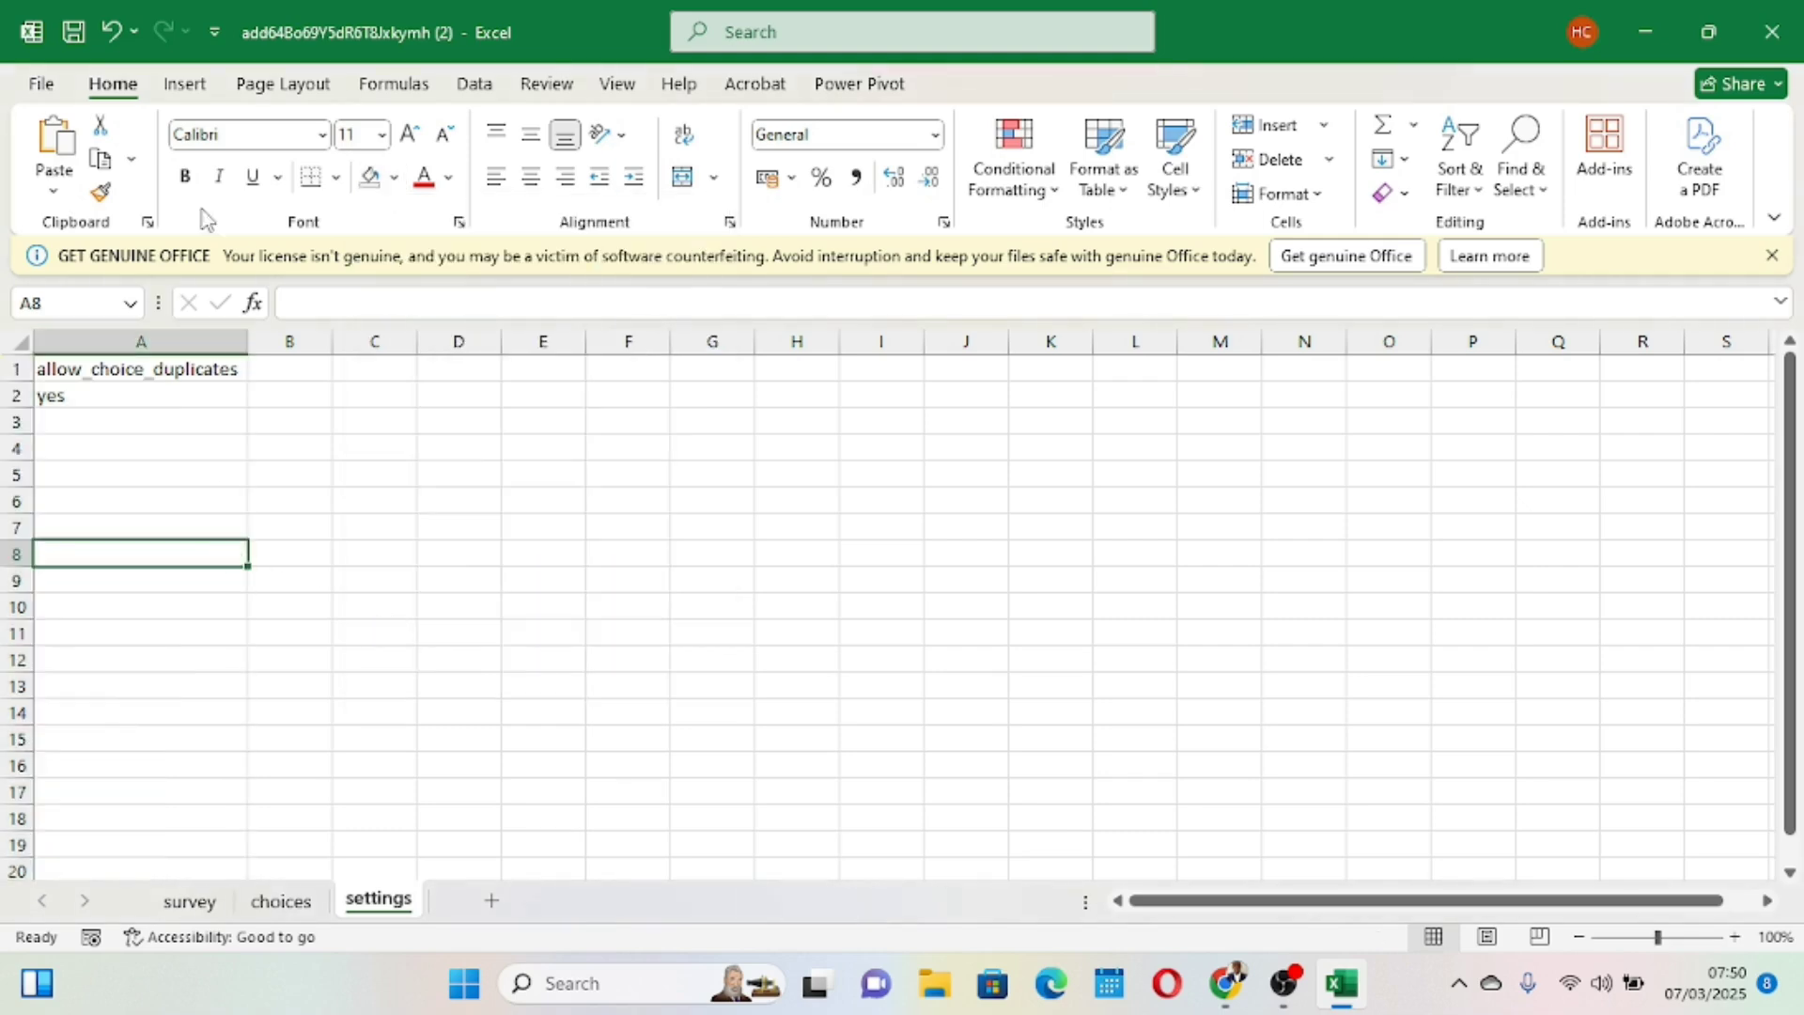
- Save the workbook to the Desktop as 'Kobo lessons'
left_click(42, 85)
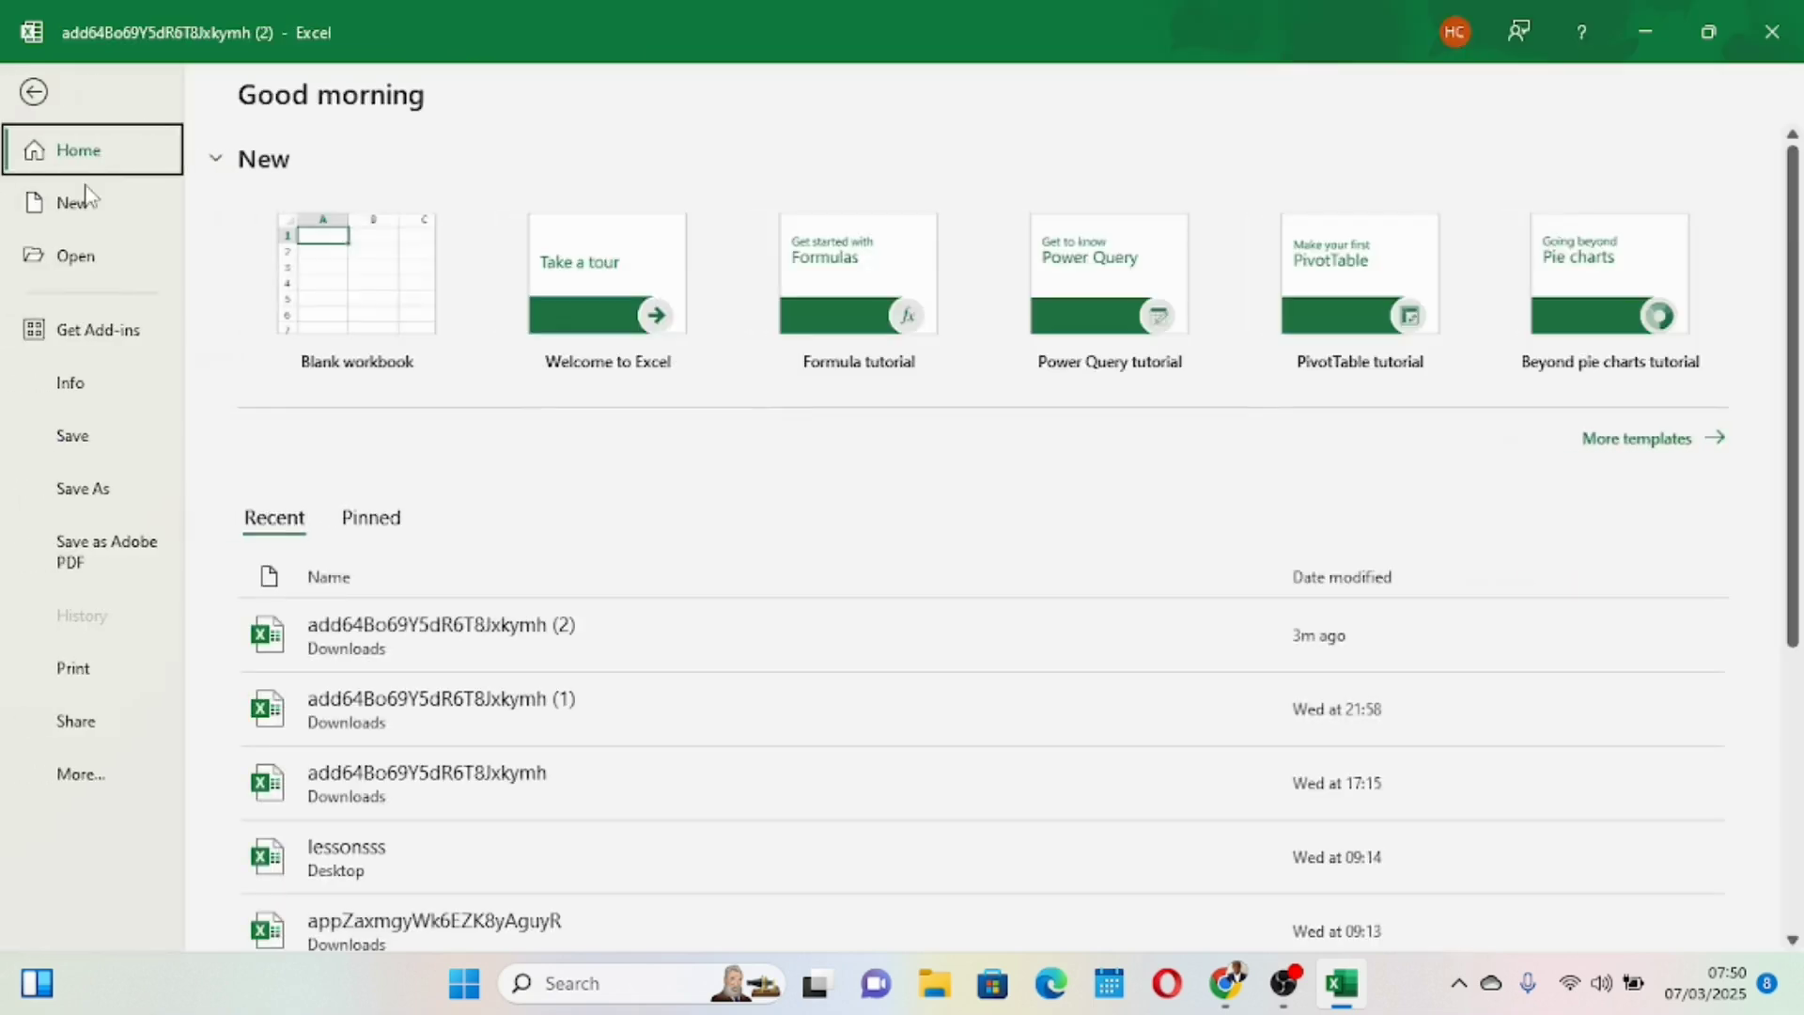
left_click(106, 493)
left_click(368, 695)
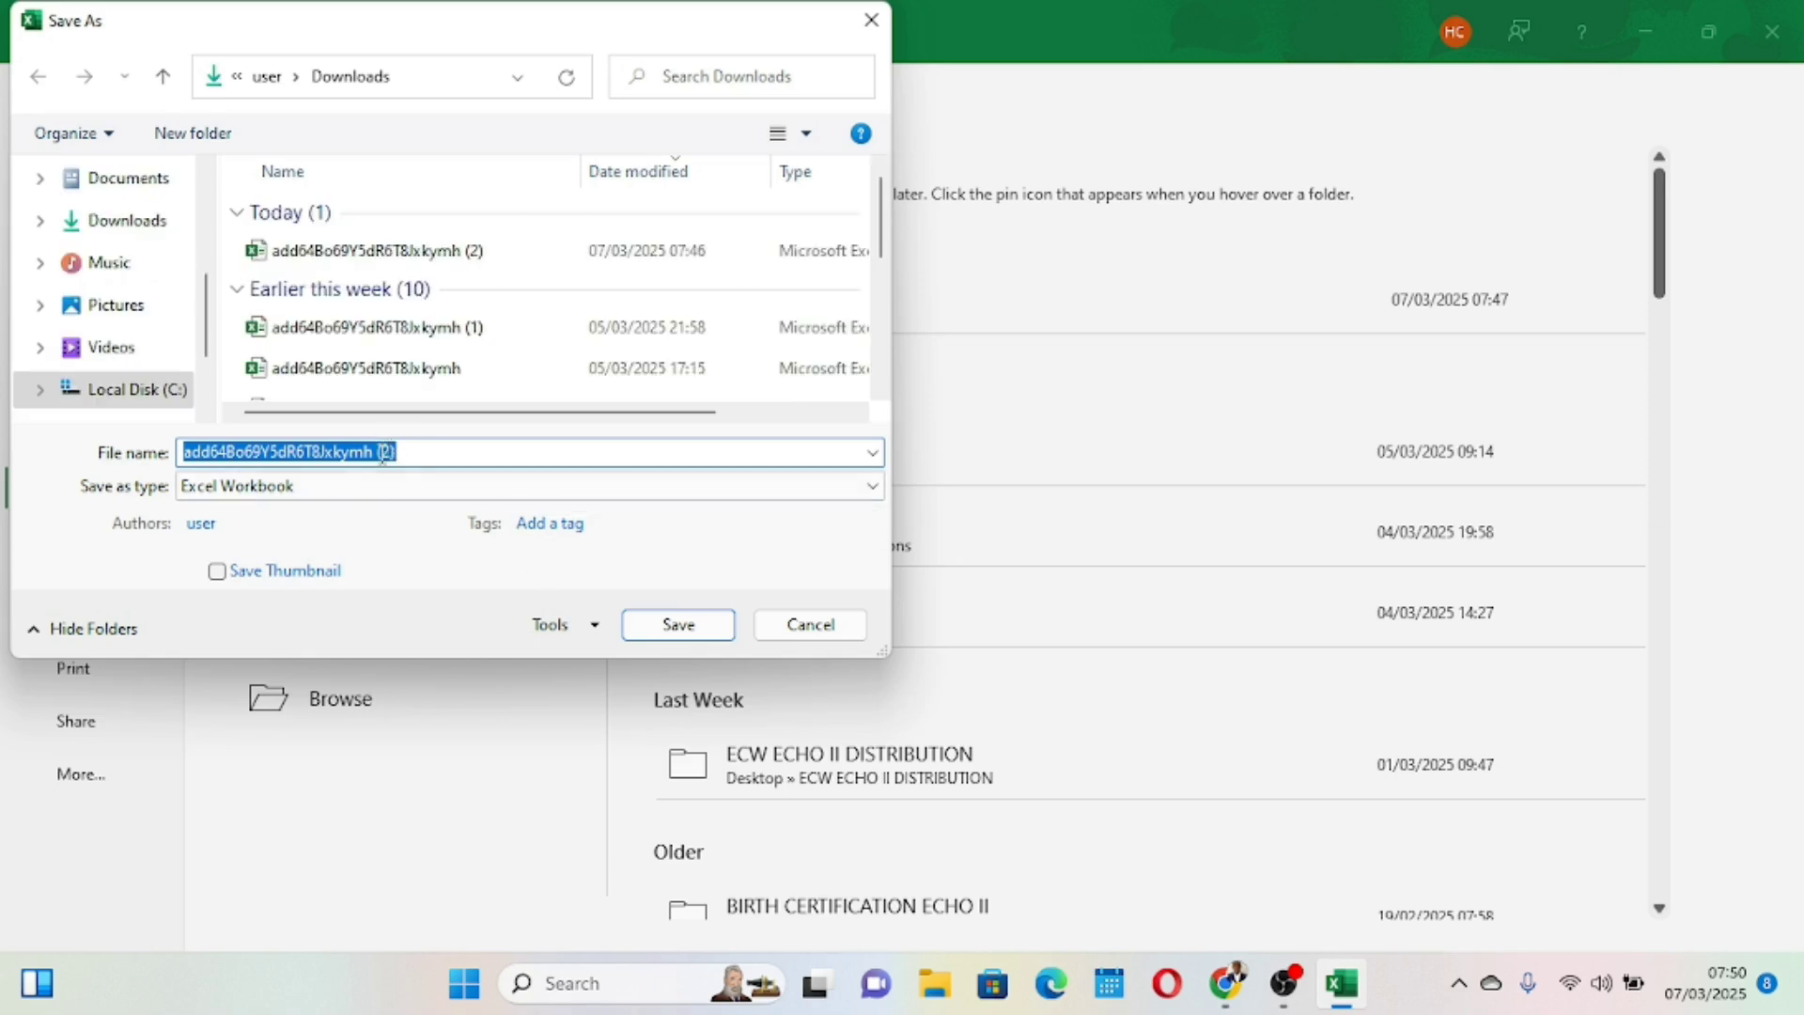
key("BackSpace")
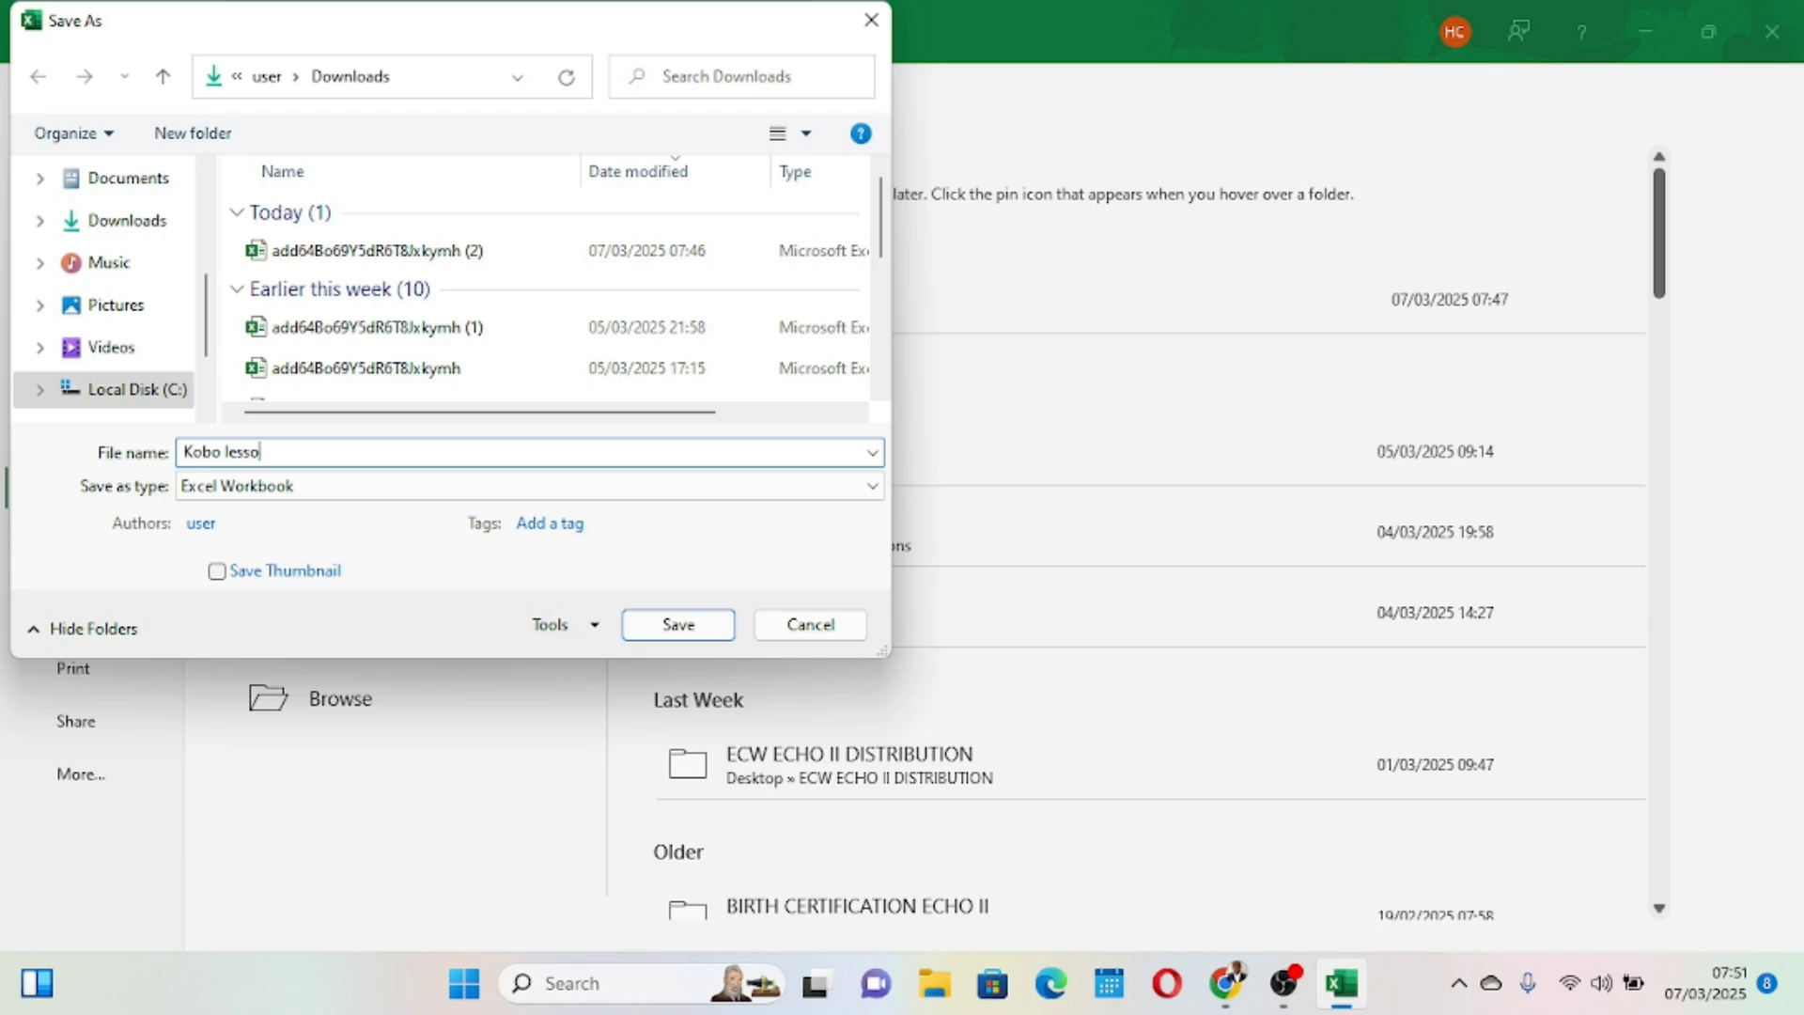
left_click(206, 407)
left_click(205, 408)
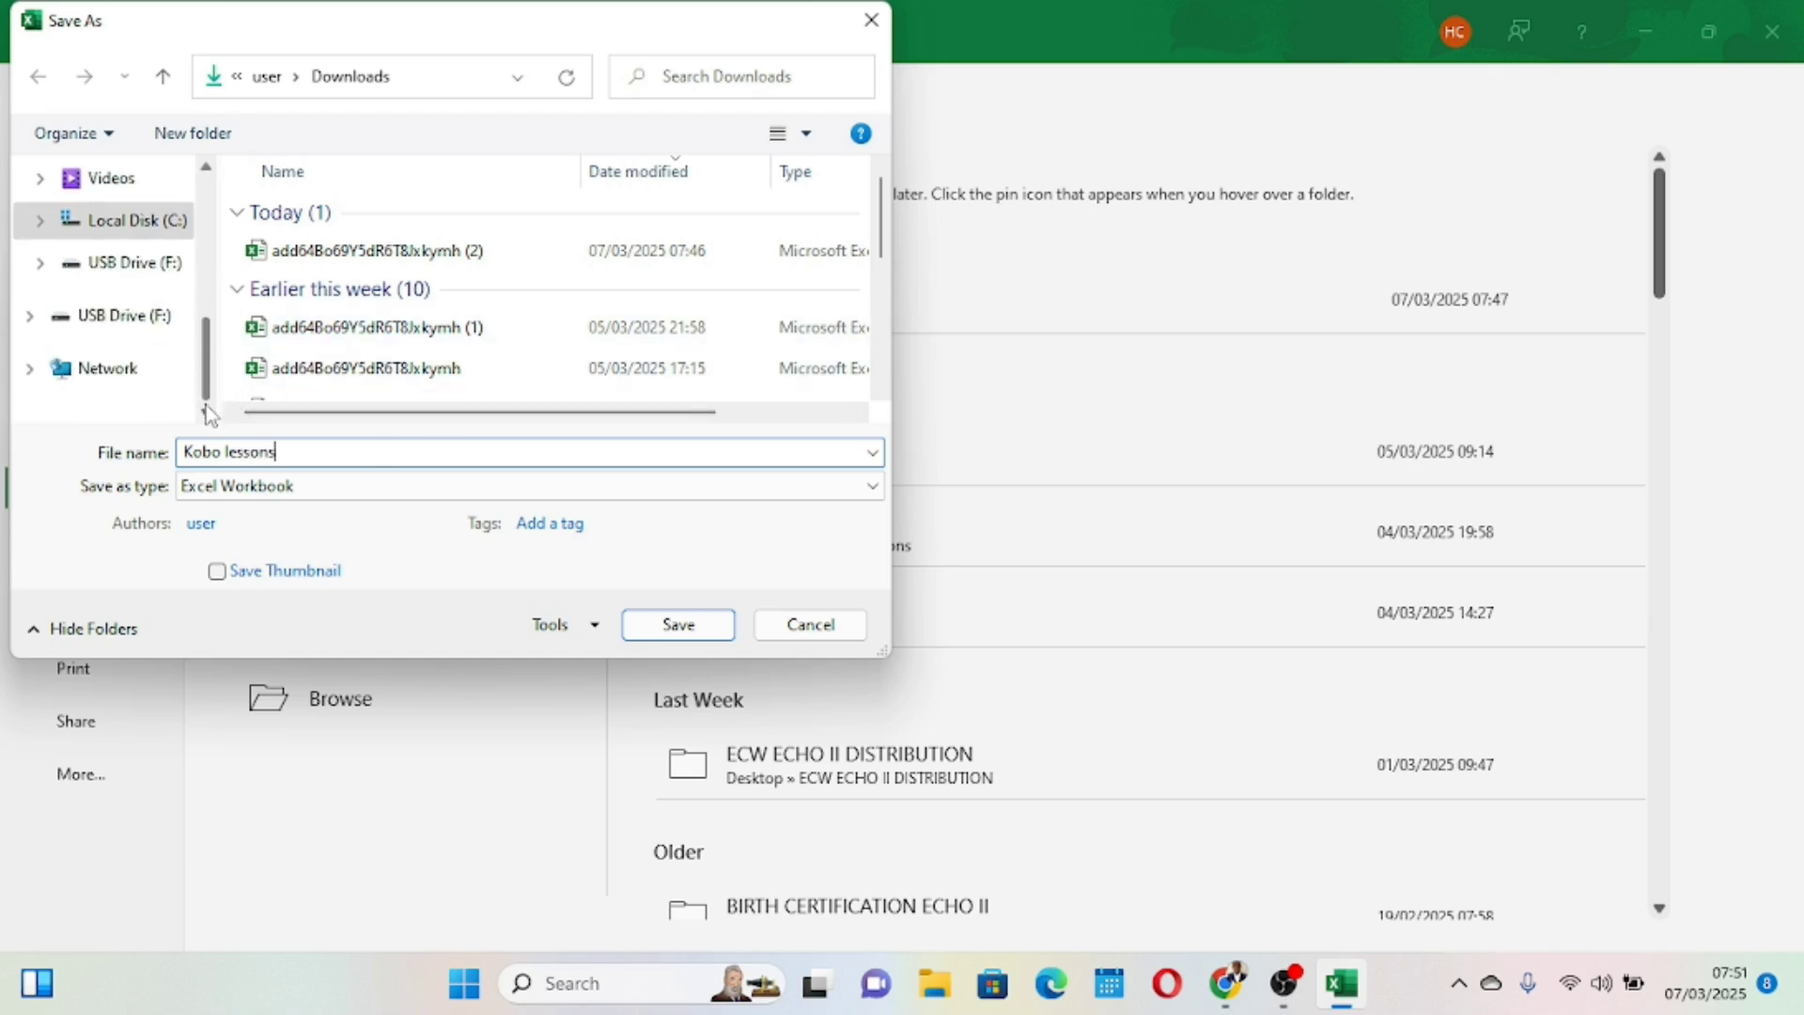
left_click(205, 220)
left_click(206, 220)
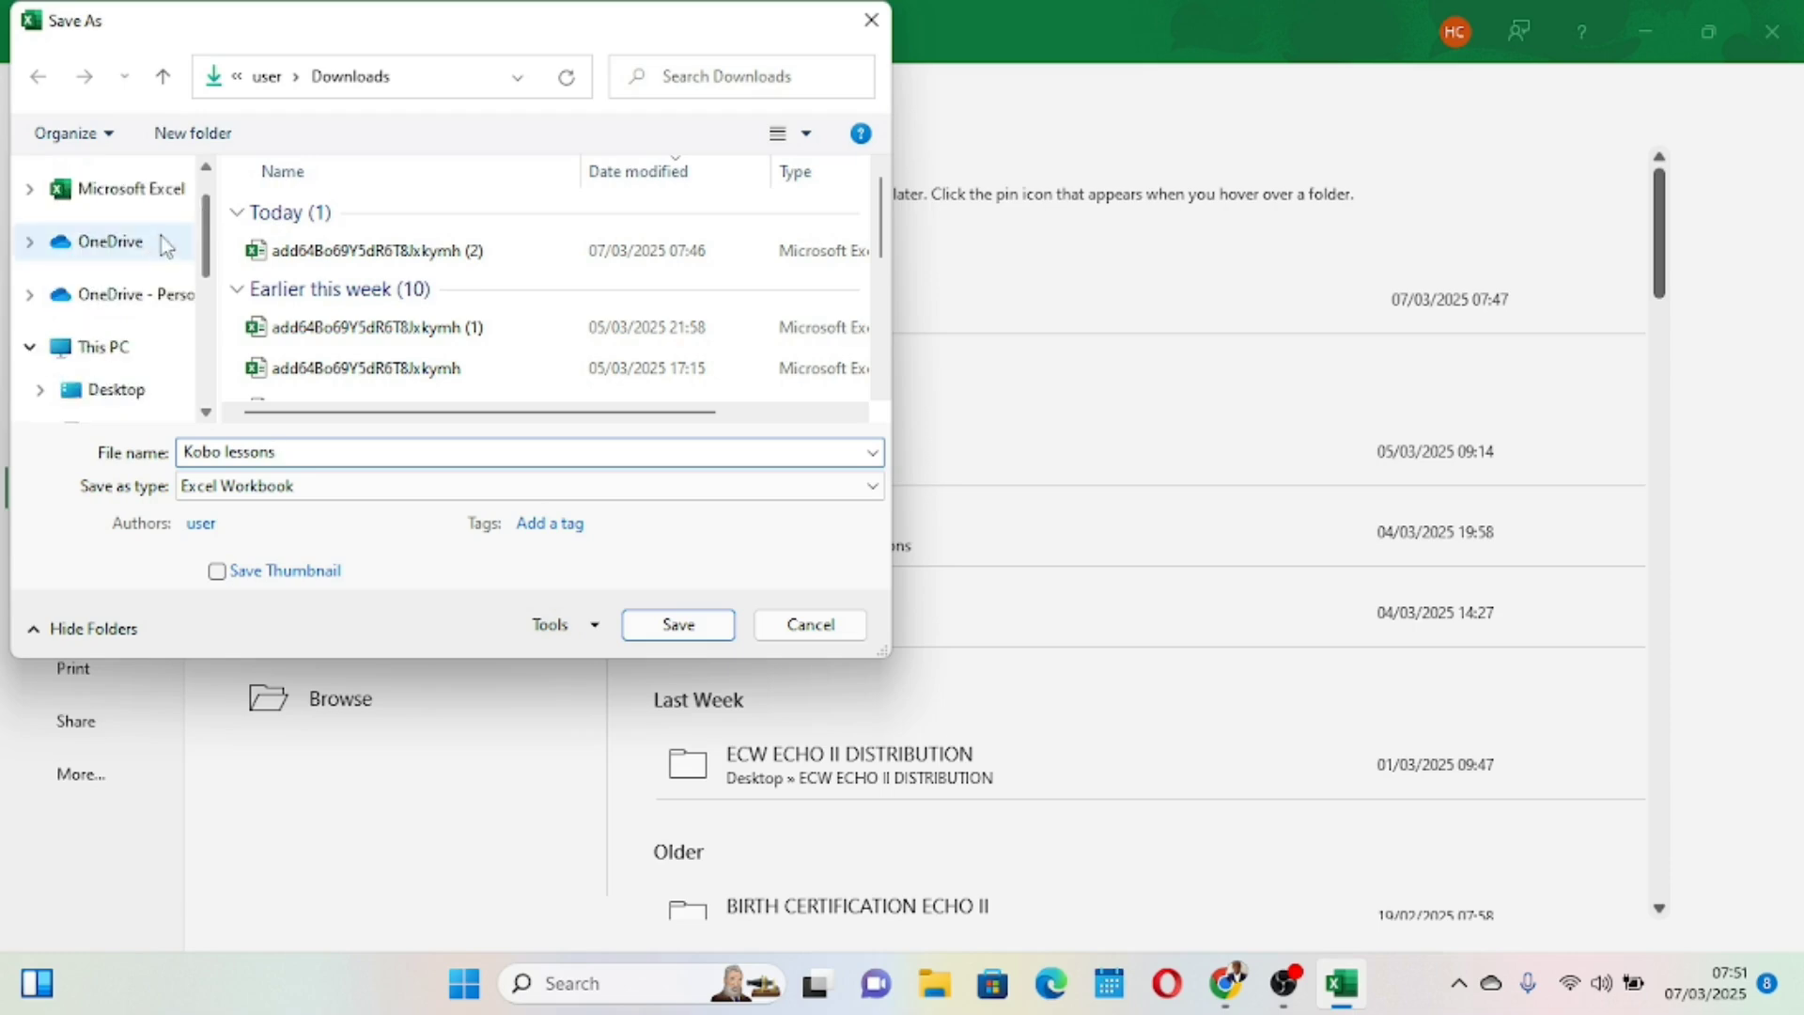
left_click(118, 391)
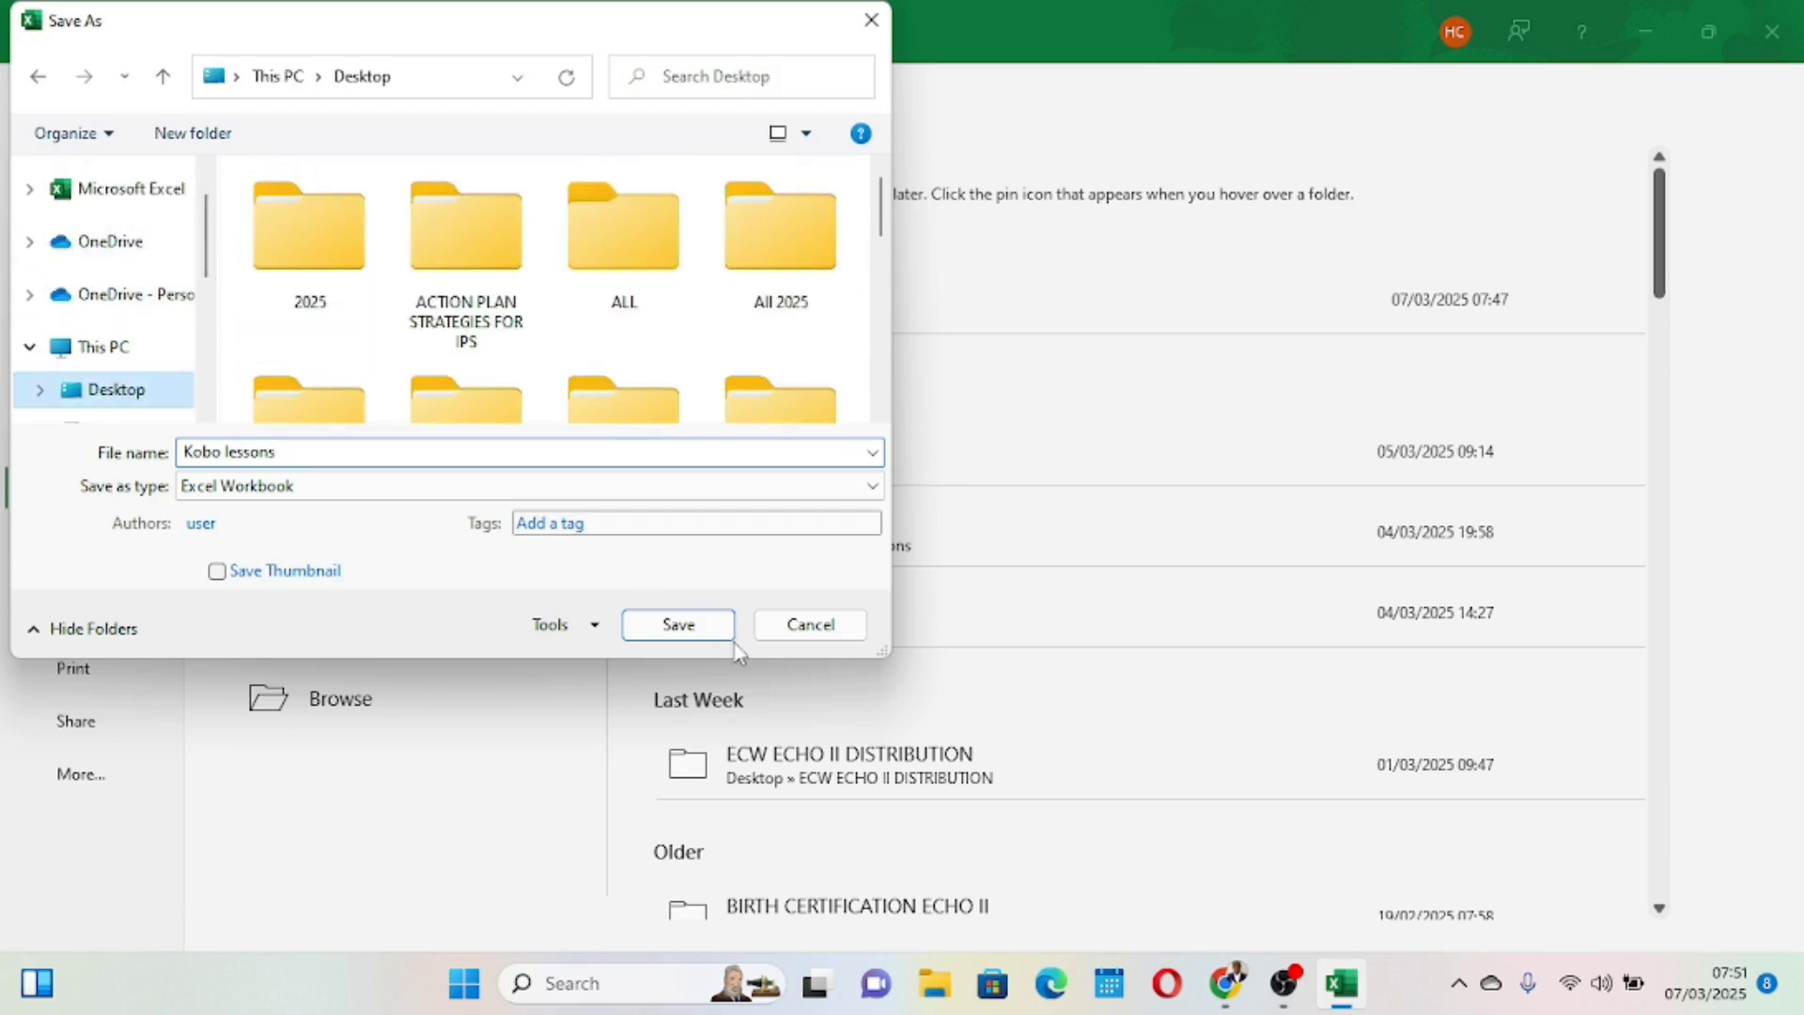
left_click(680, 625)
scroll(347, 724, "down", 2)
scroll(347, 724, "up", 2)
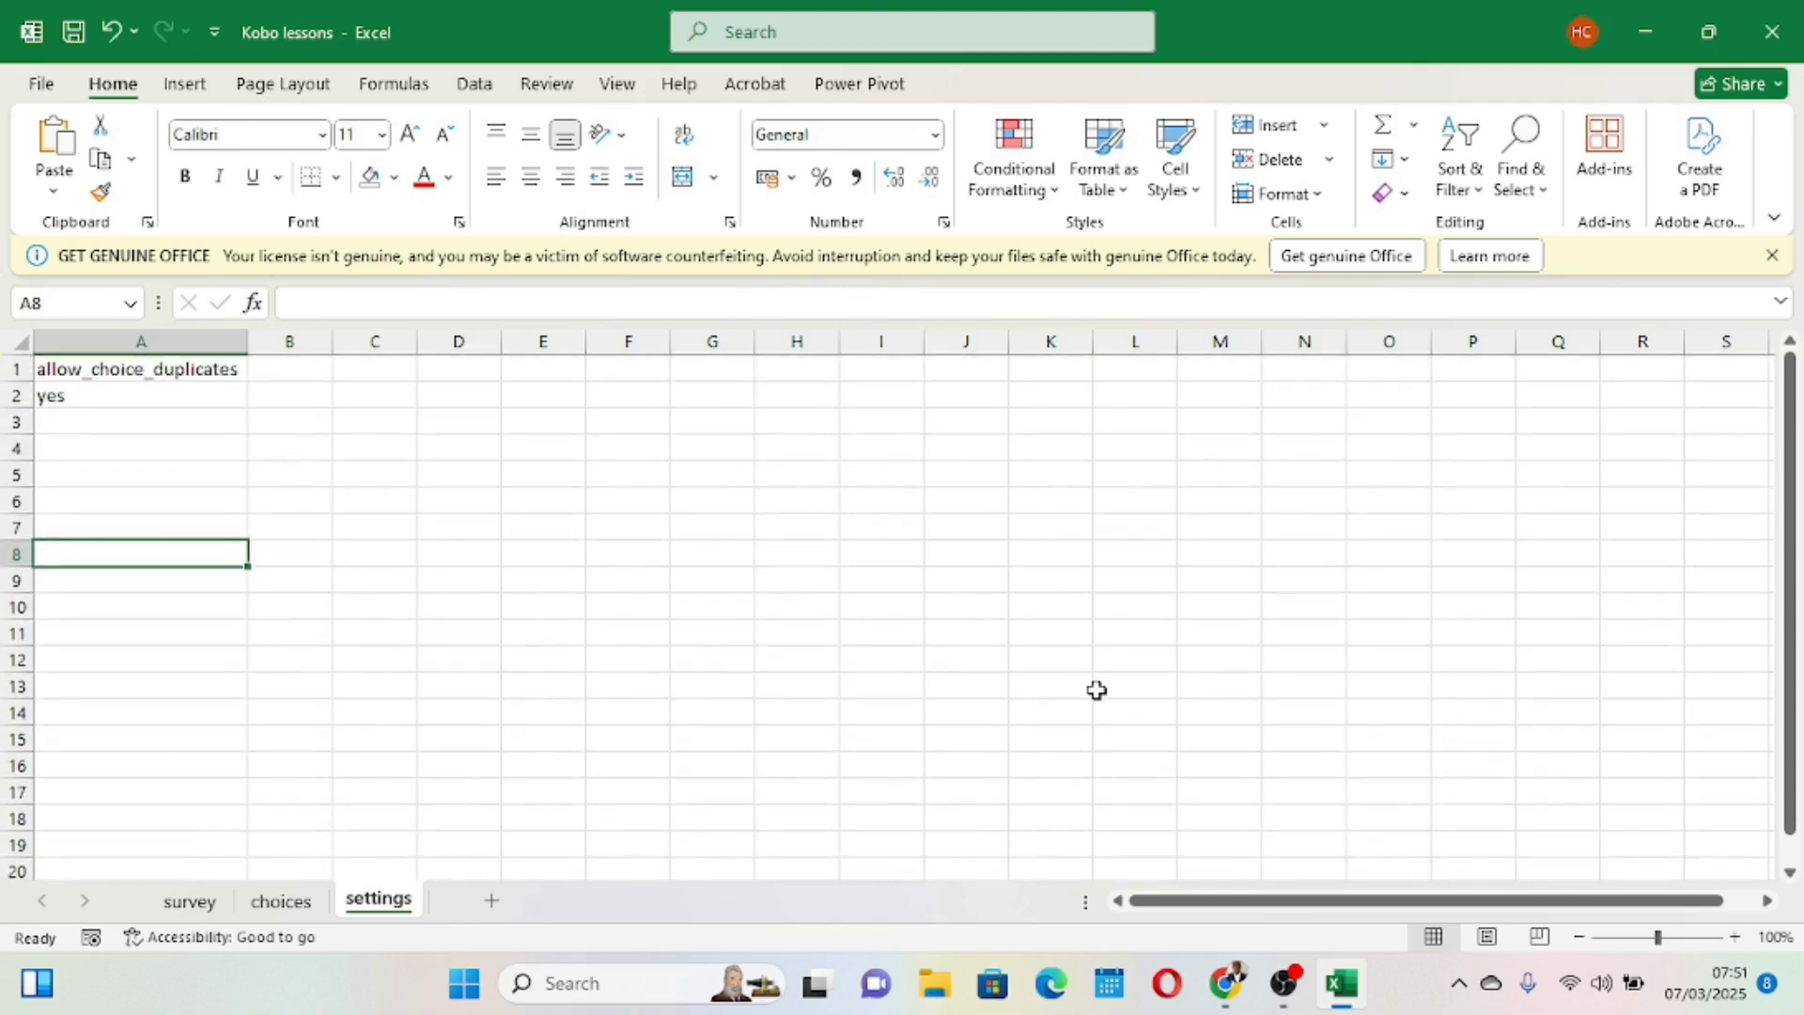
key("alt+Tab")
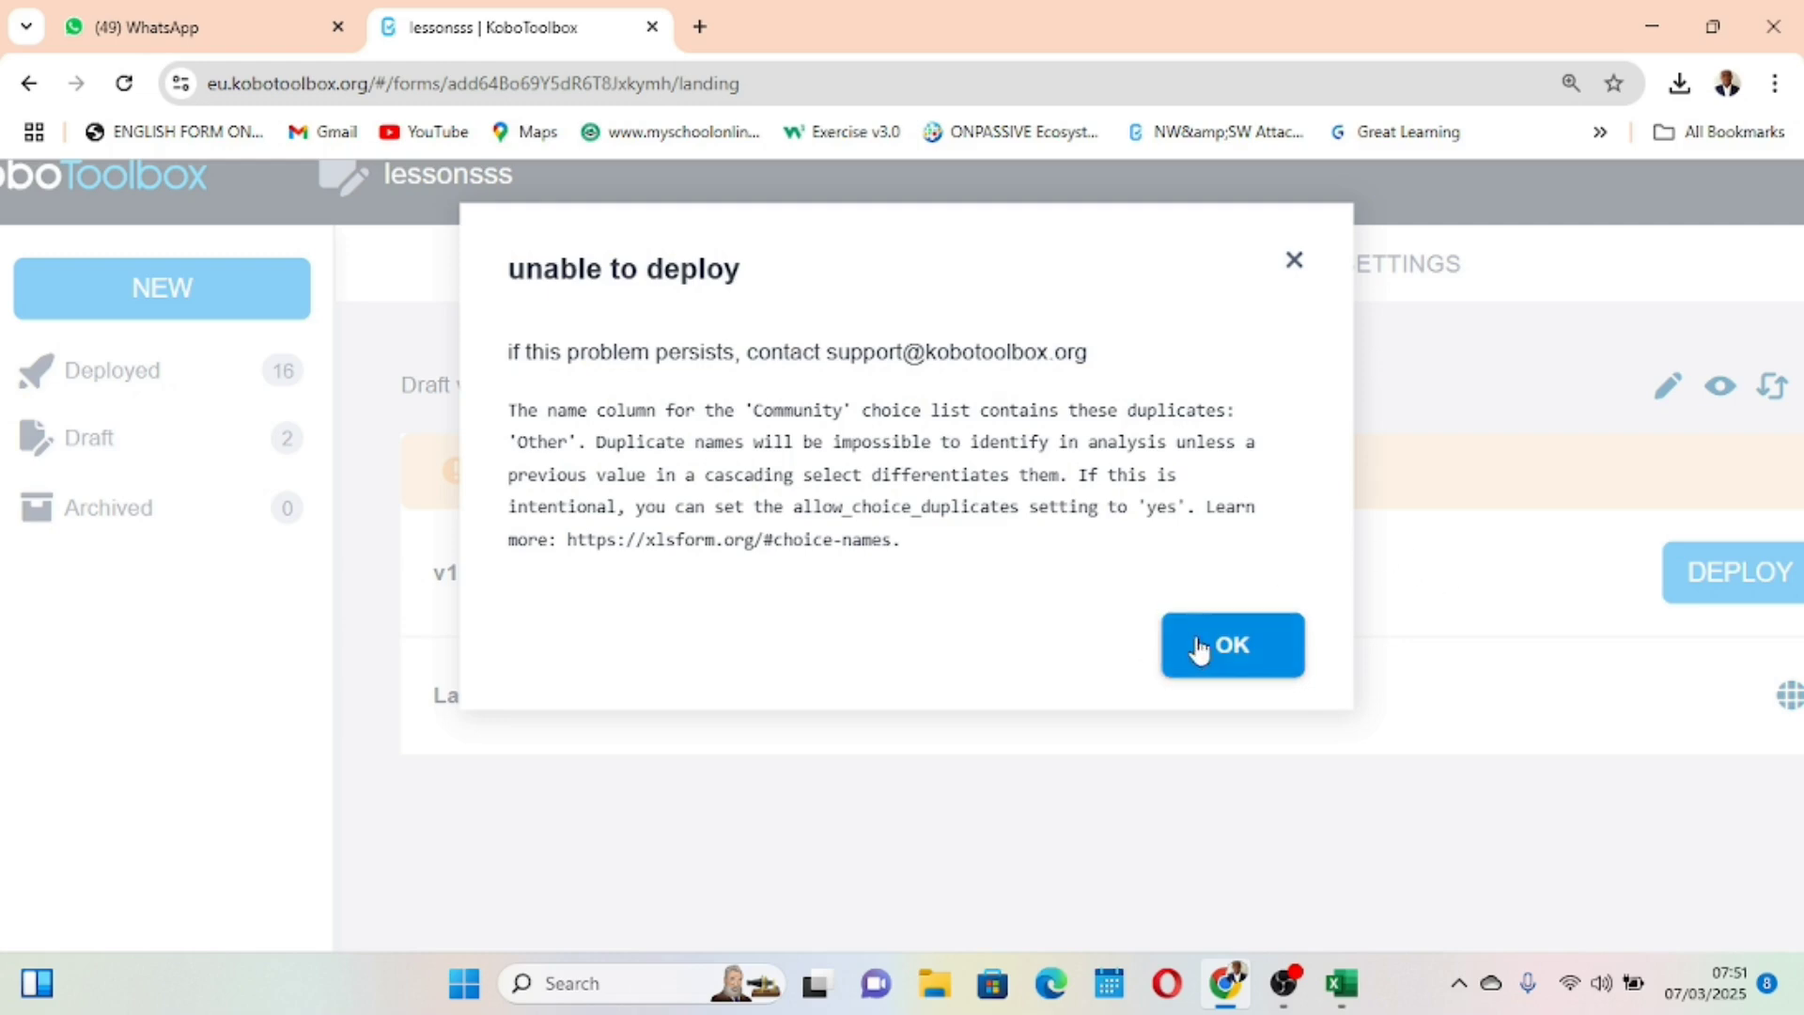
left_click(1228, 643)
scroll(1265, 636, "up", 5)
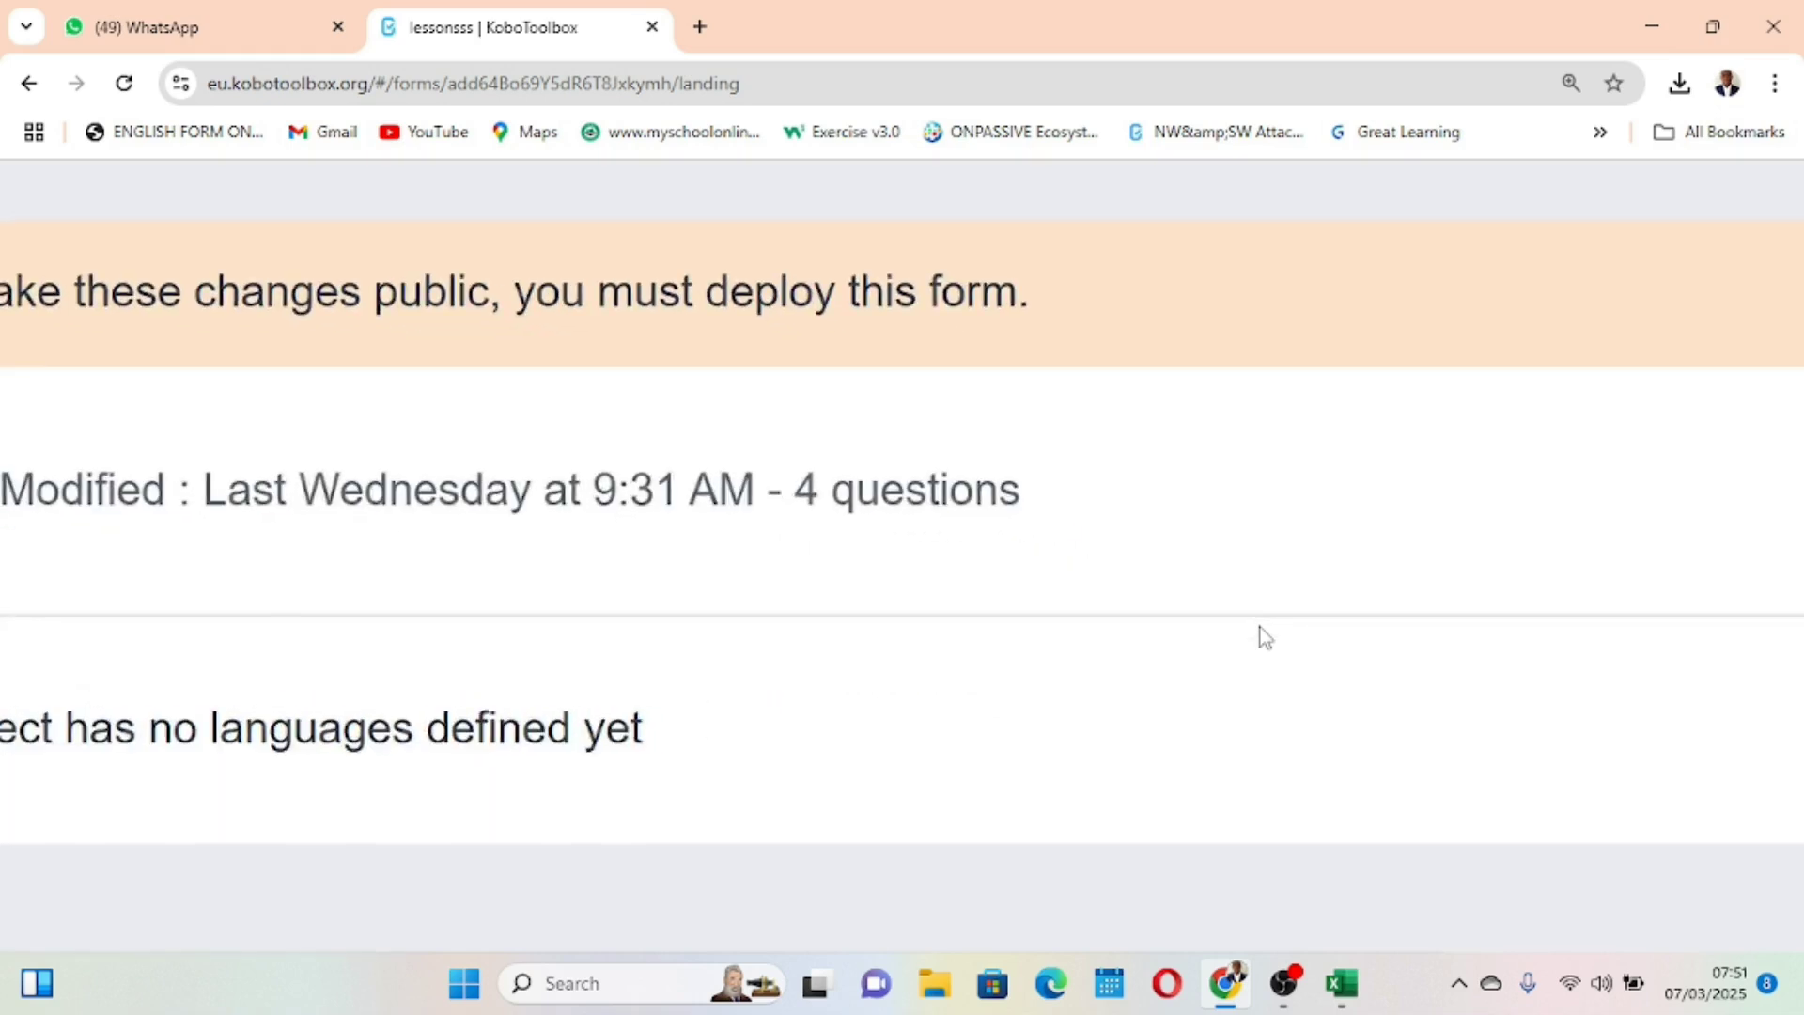
scroll(1259, 634, "right", 2)
scroll(1296, 591, "up", 3)
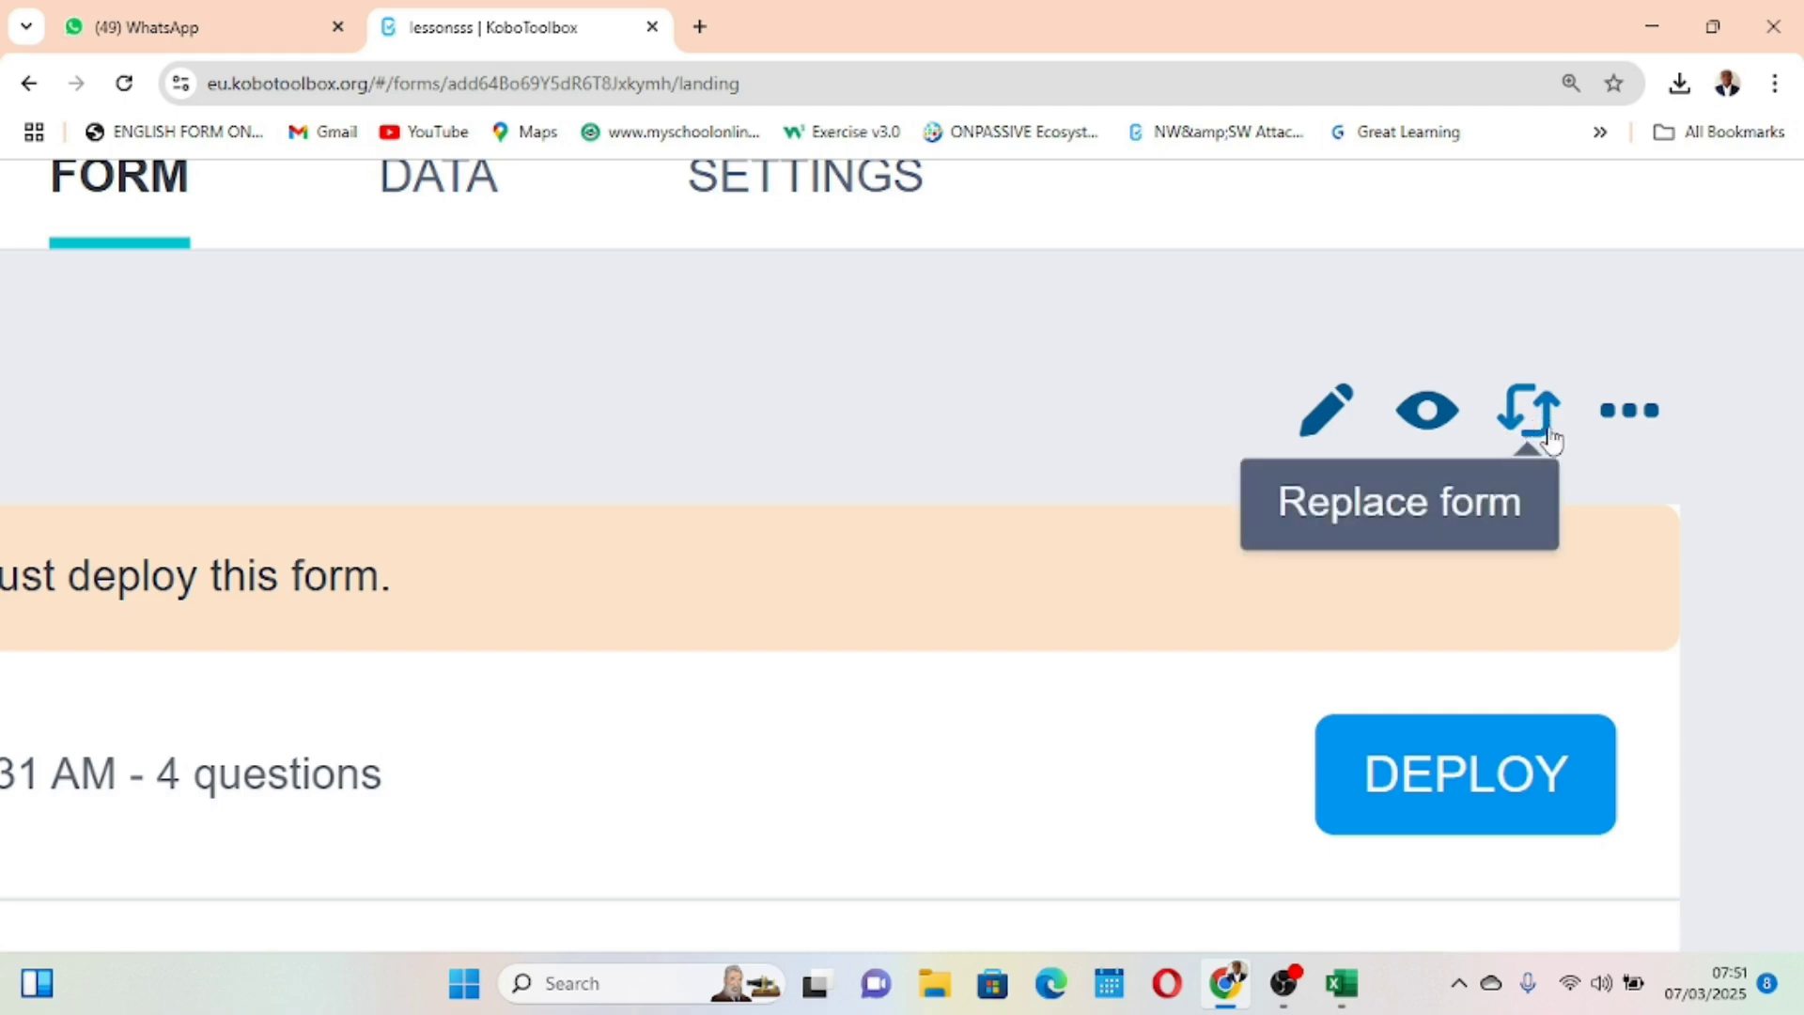
scroll(1145, 574, "down", 5, "ctrl")
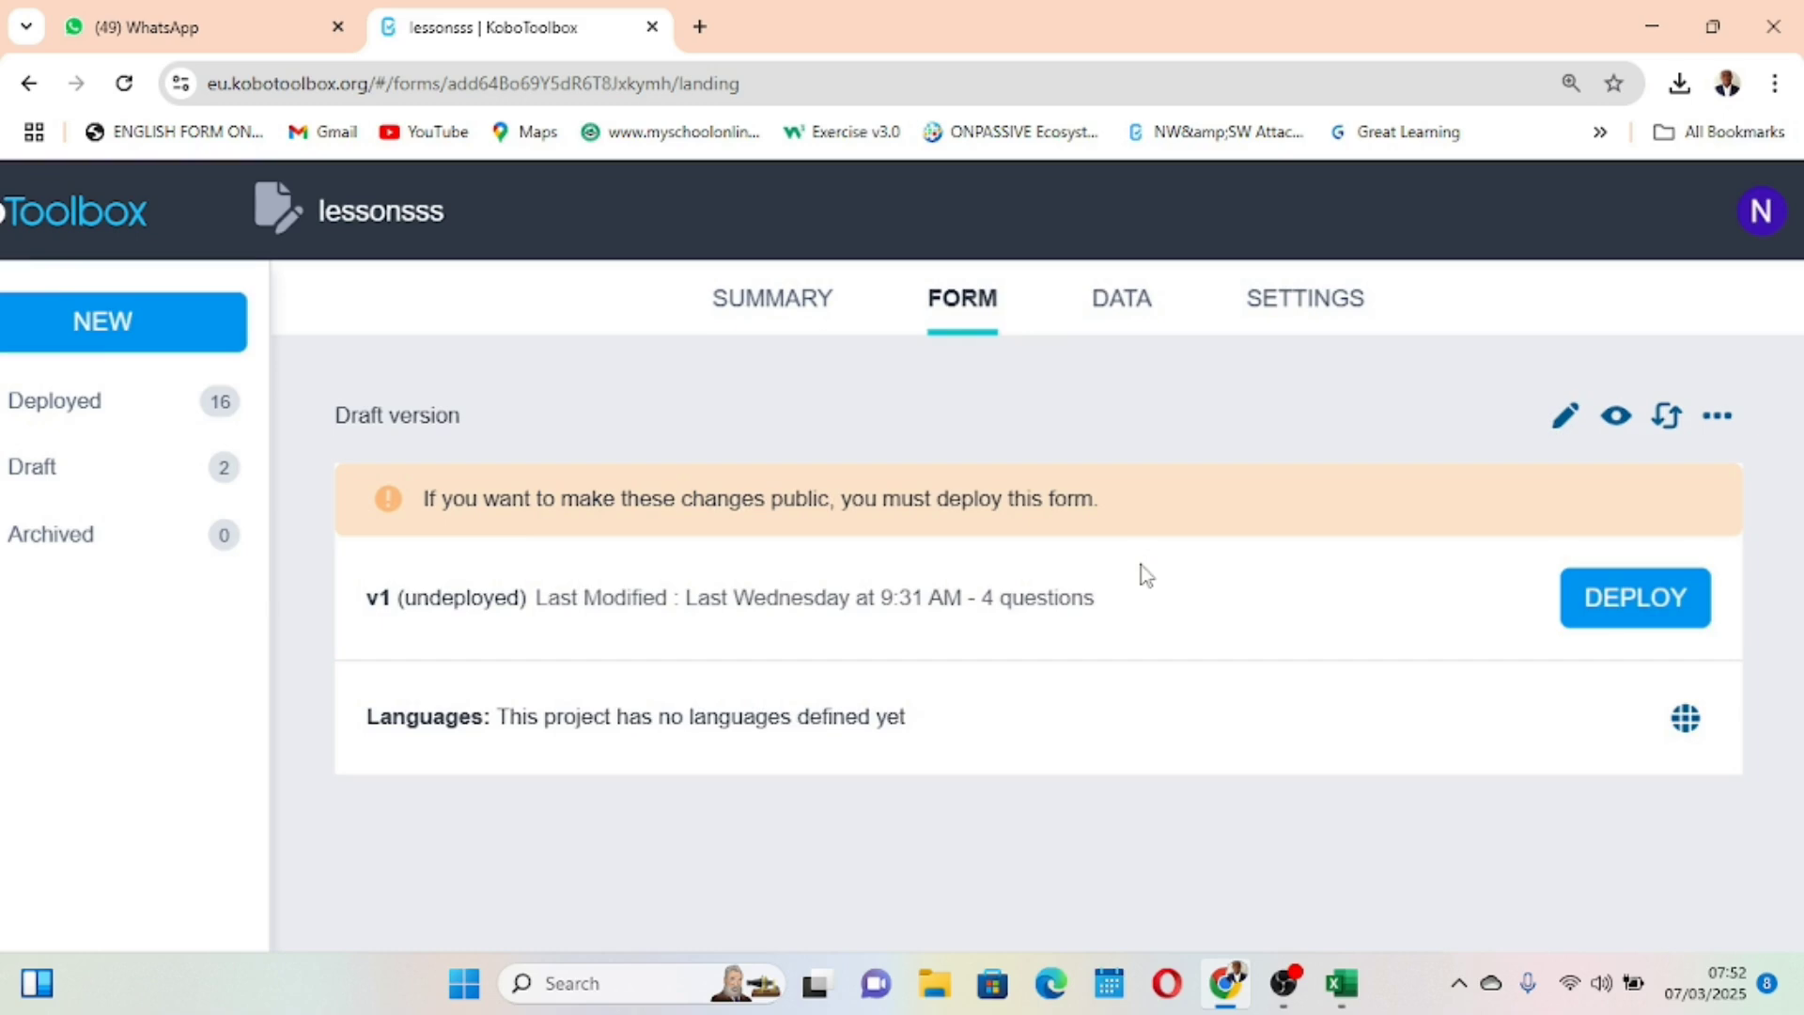
scroll(1671, 430, "up", 2, "ctrl")
- Replace the lessonsss form by uploading the Kobo lessons XLSForm from the Desktop
left_click(1668, 422)
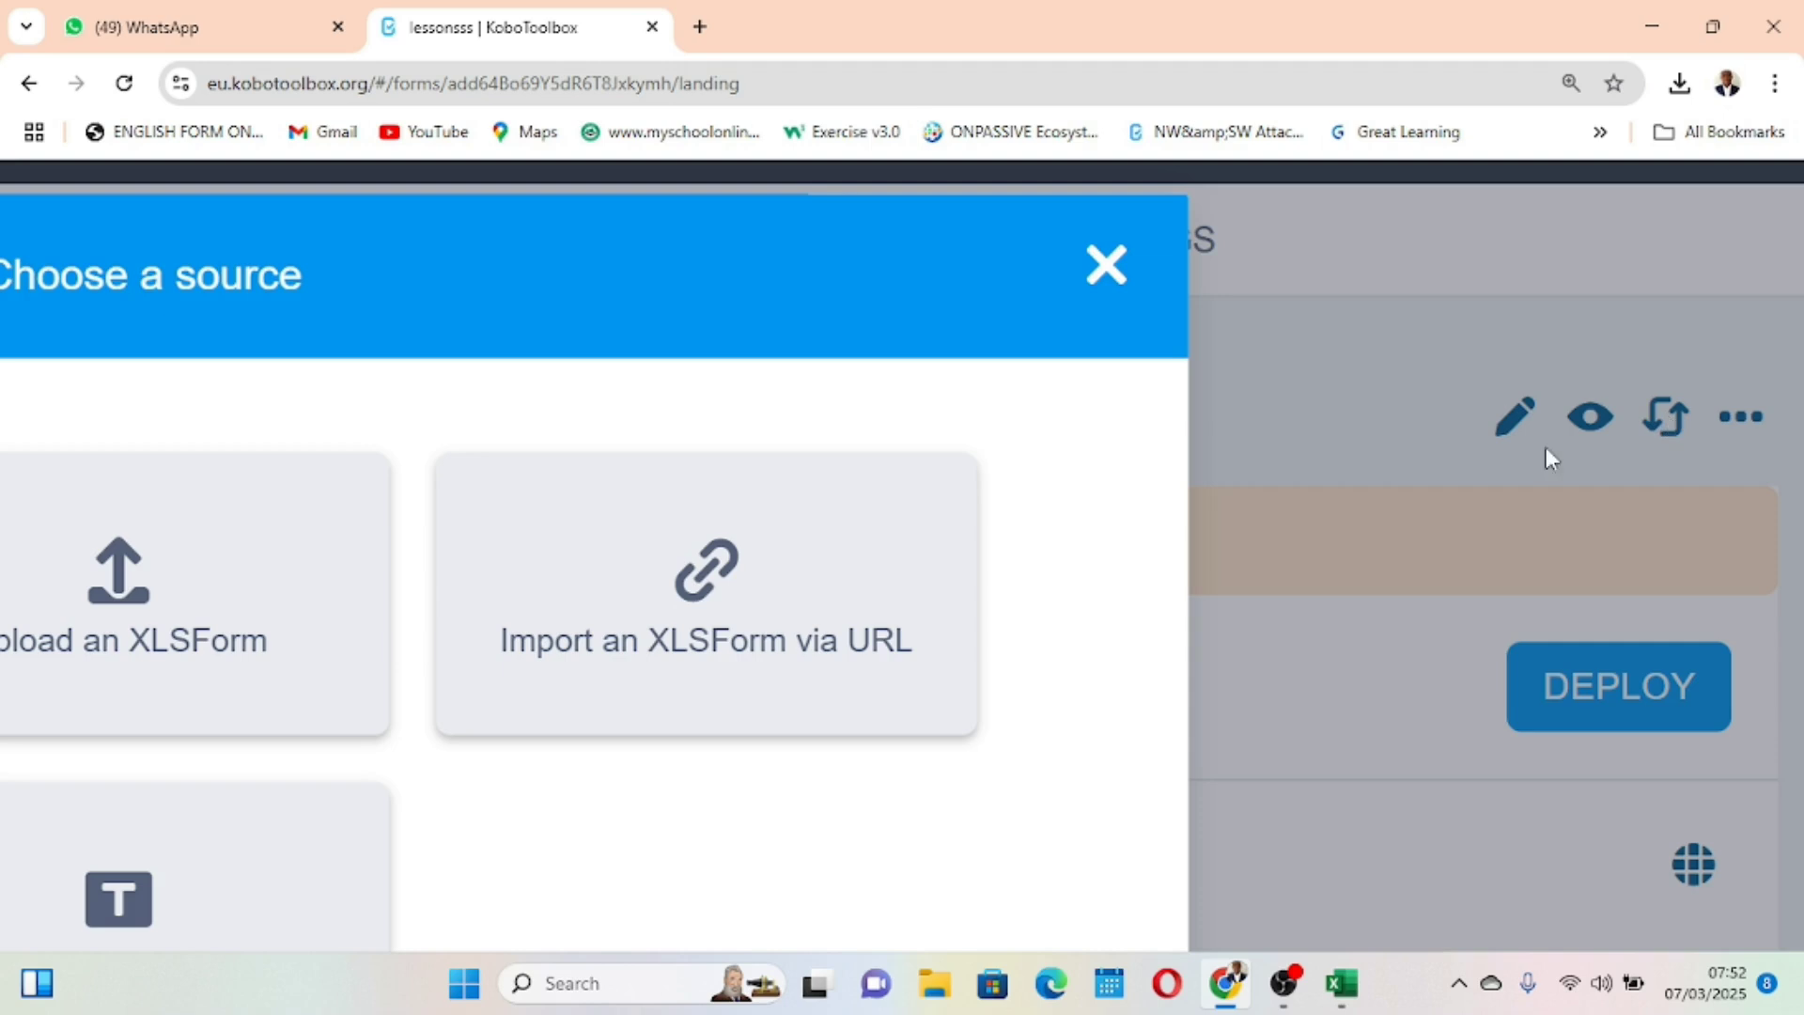
scroll(1005, 556, "down", 2, "ctrl")
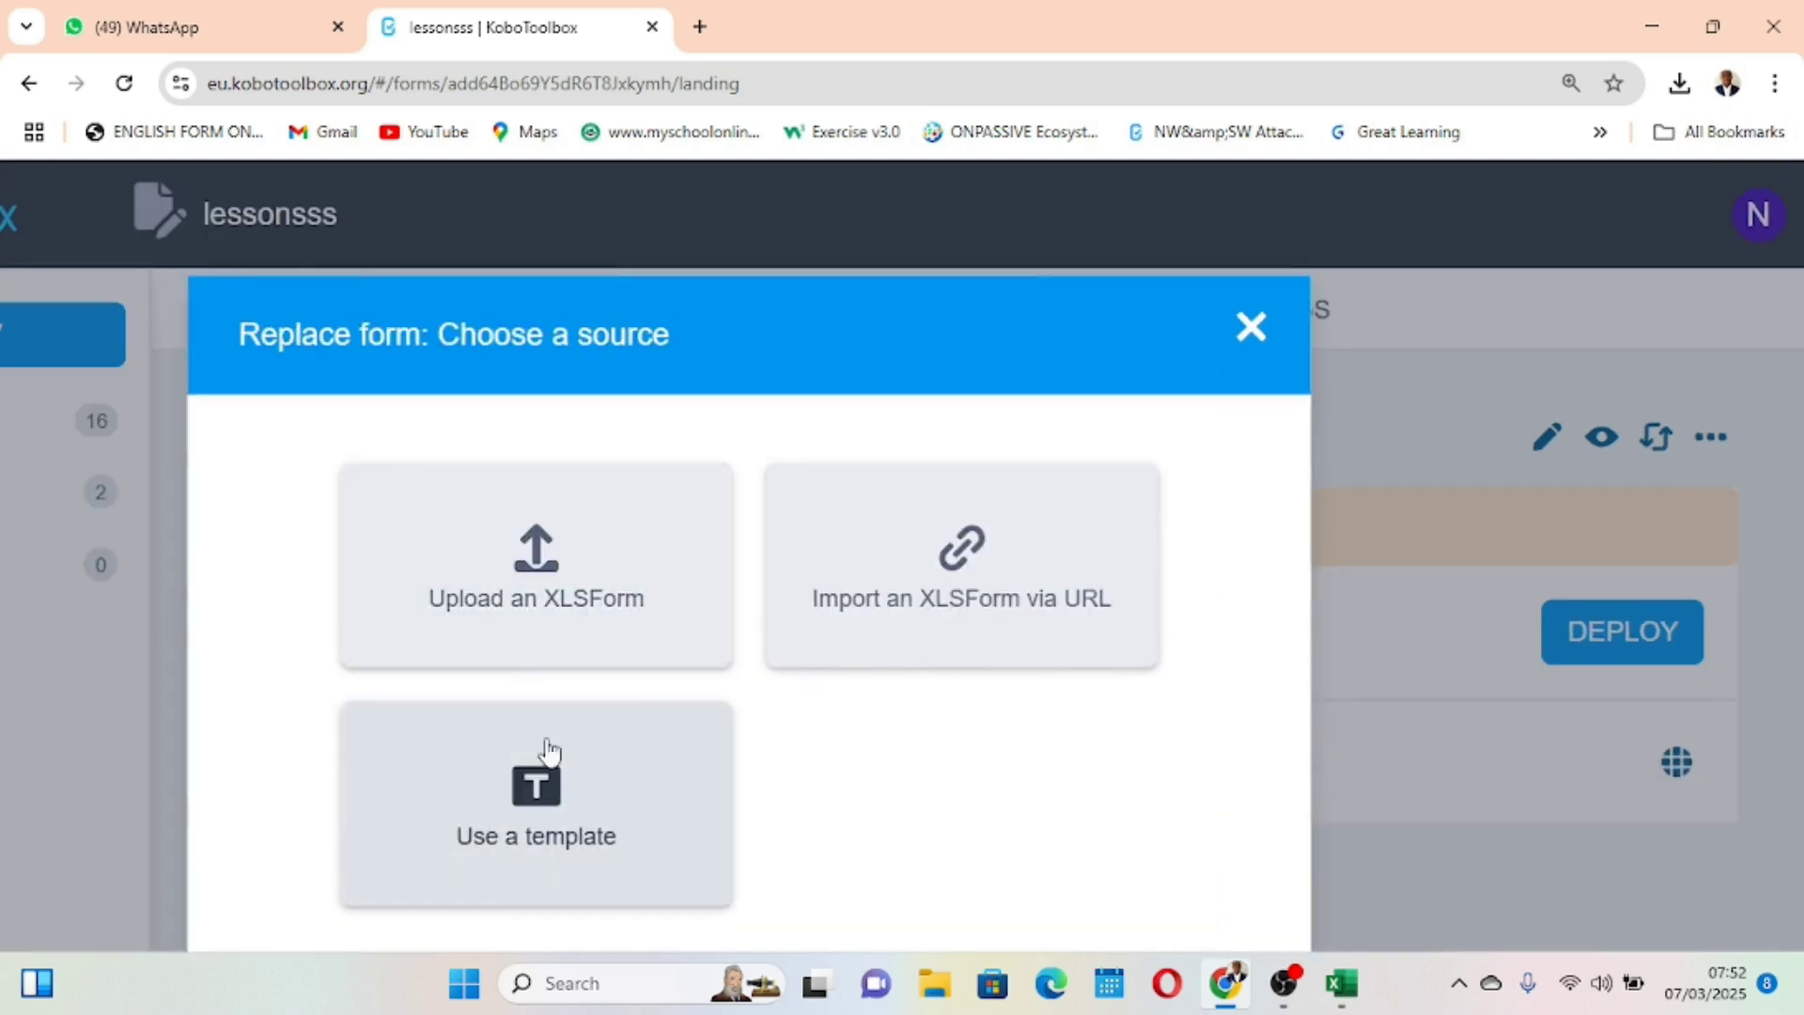
left_click(585, 598)
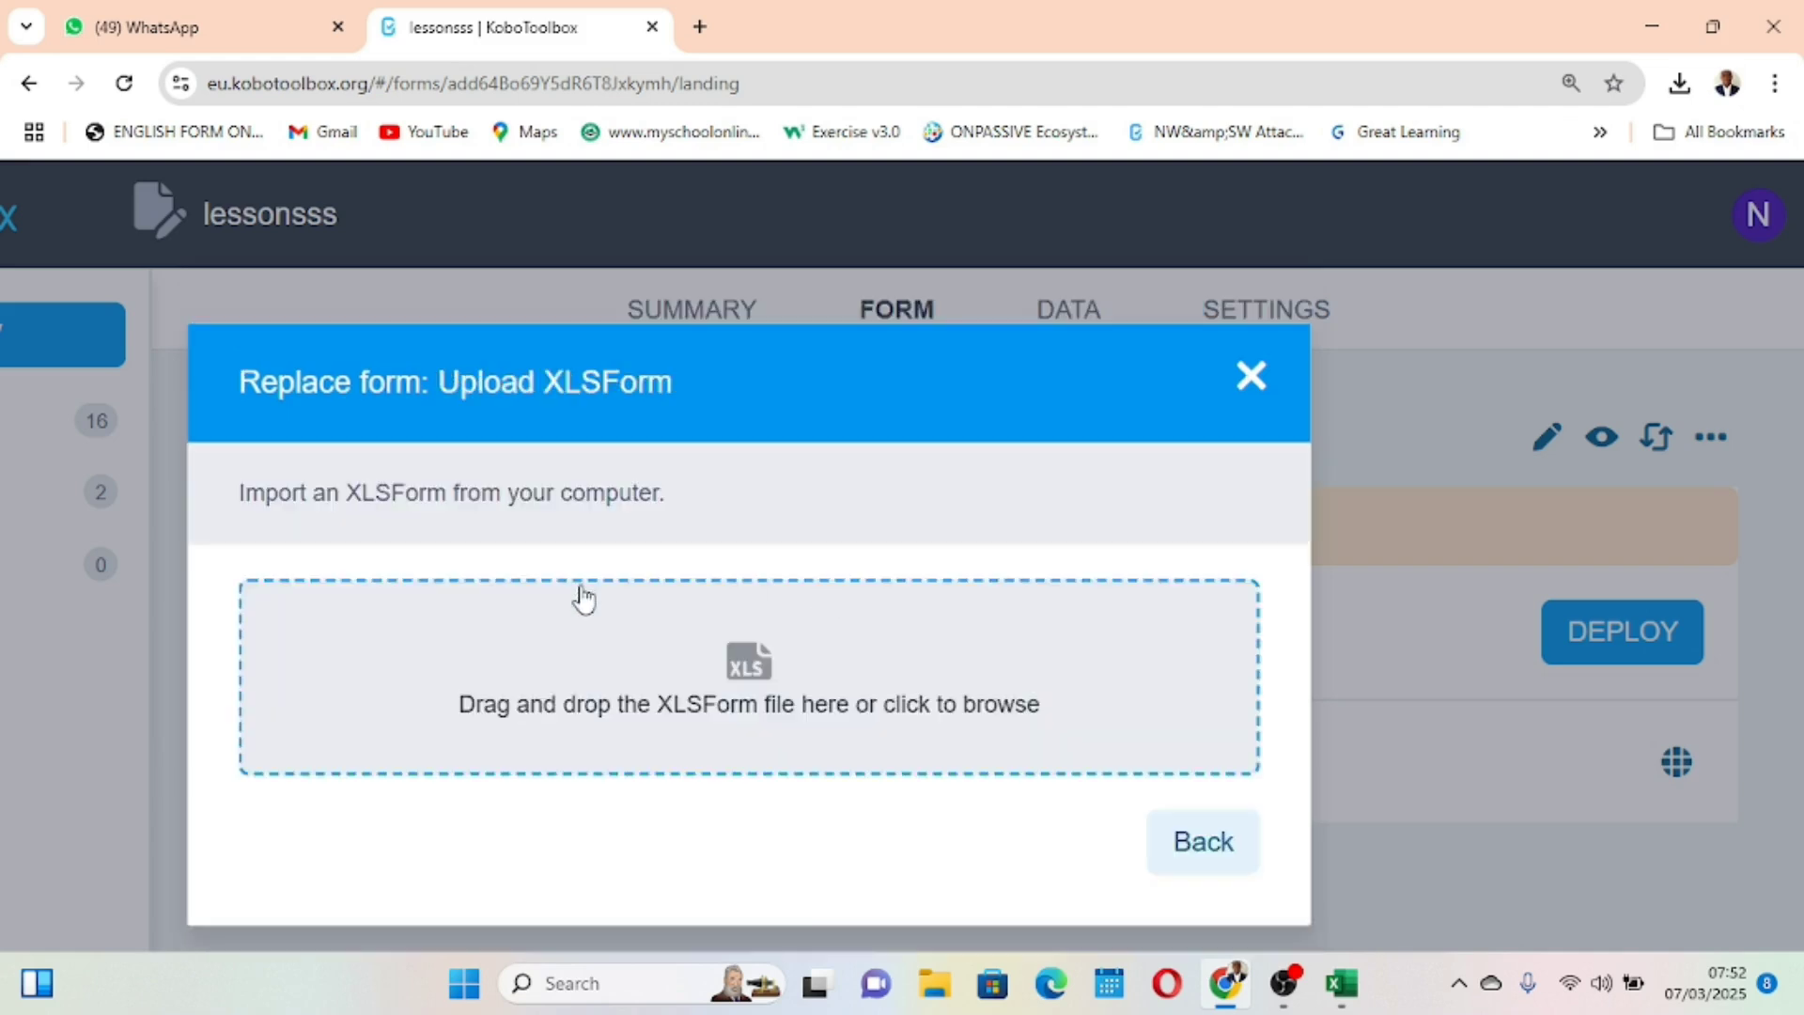
scroll(585, 599, "down", 2)
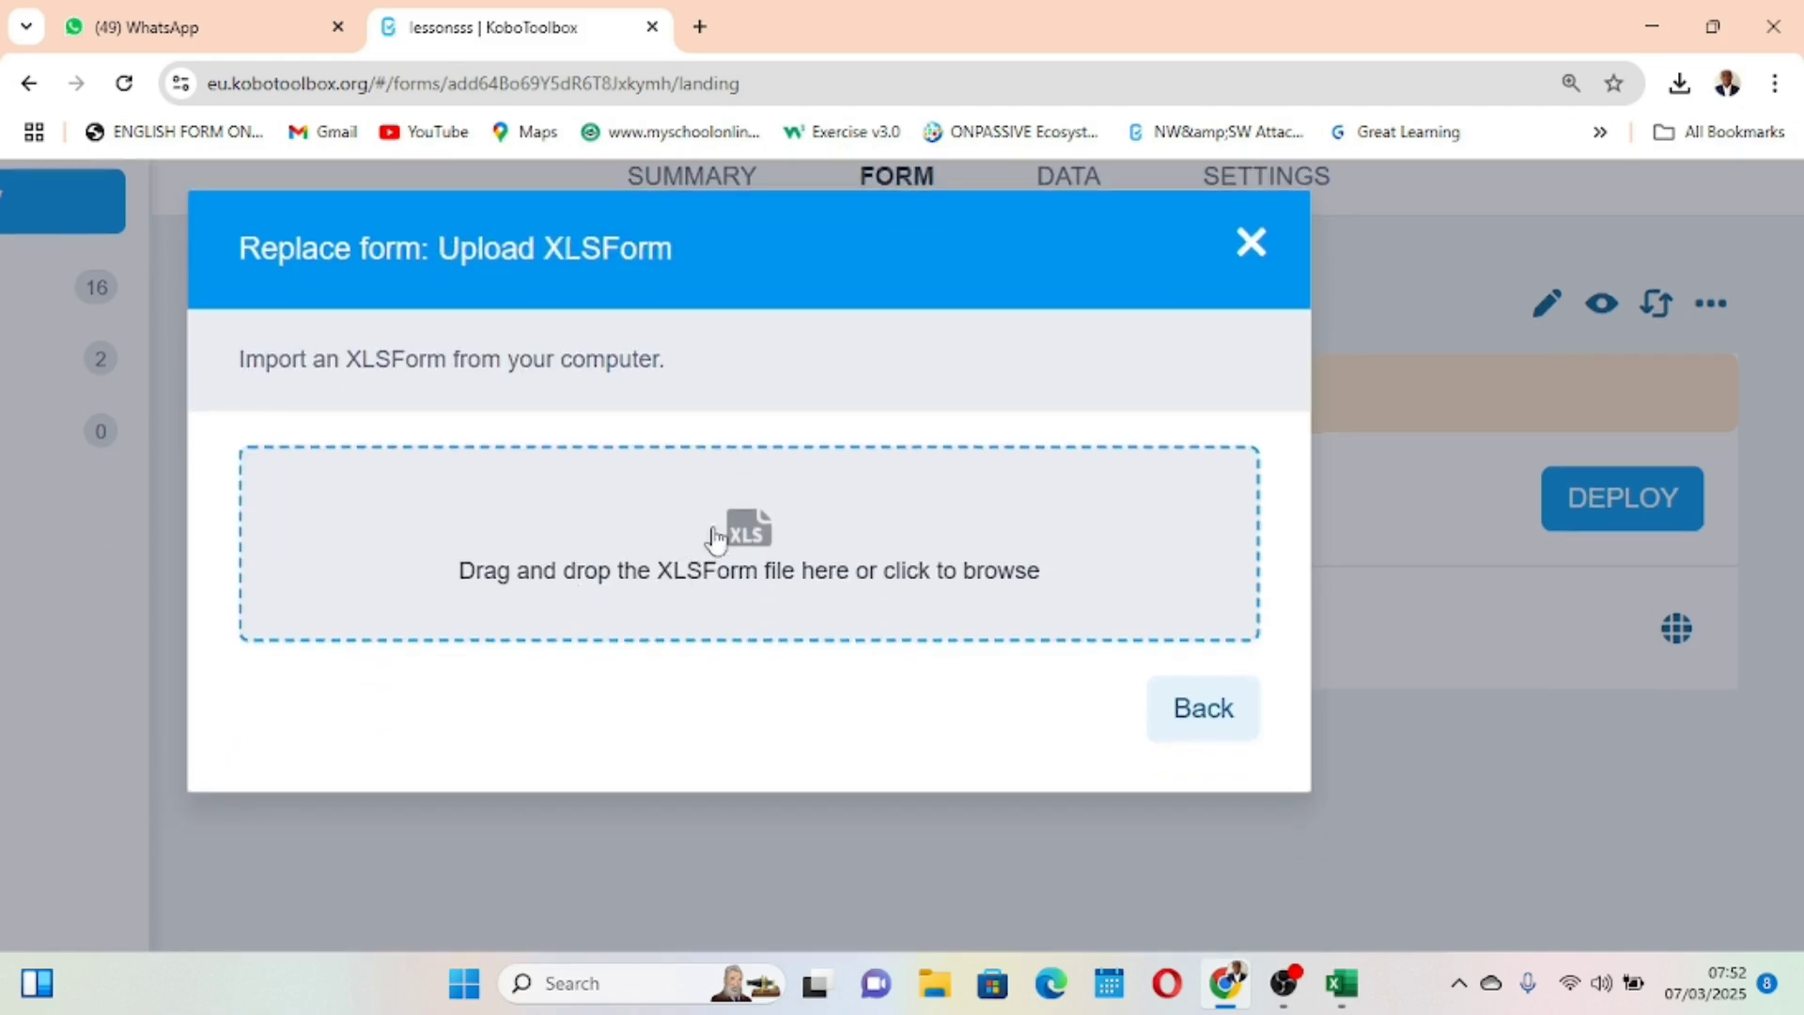
left_click(755, 540)
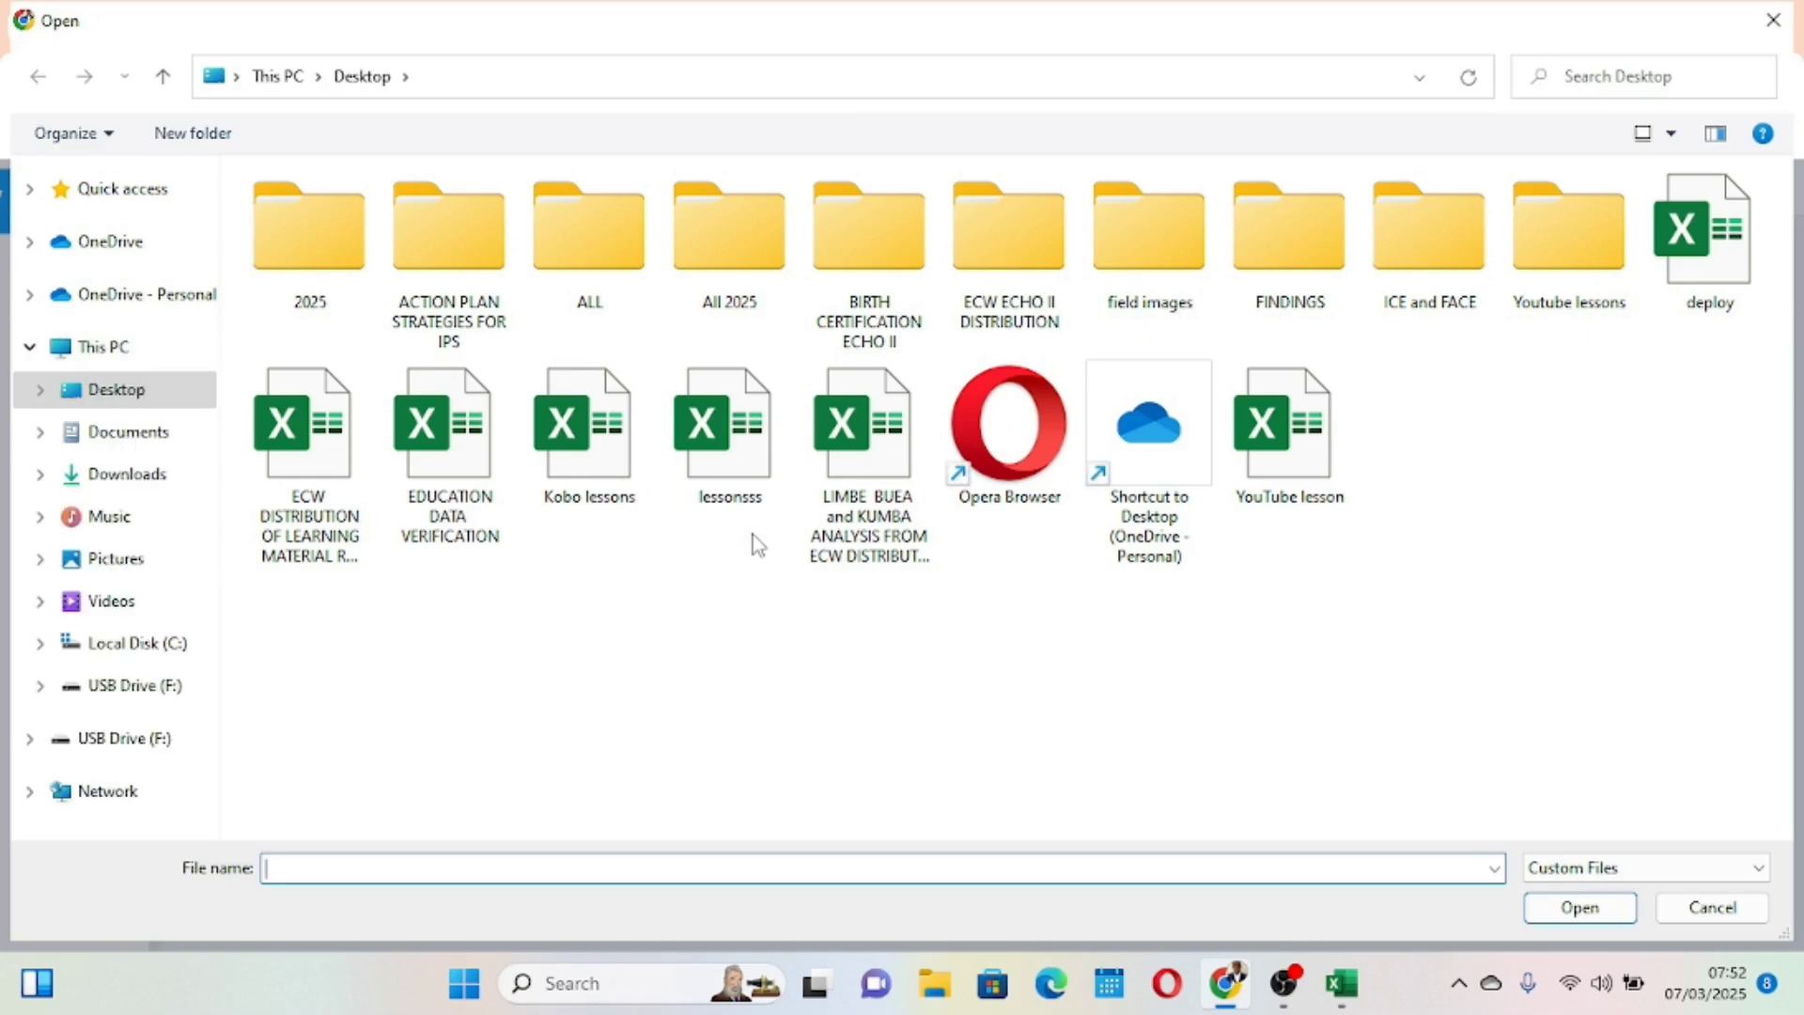
left_click(594, 477)
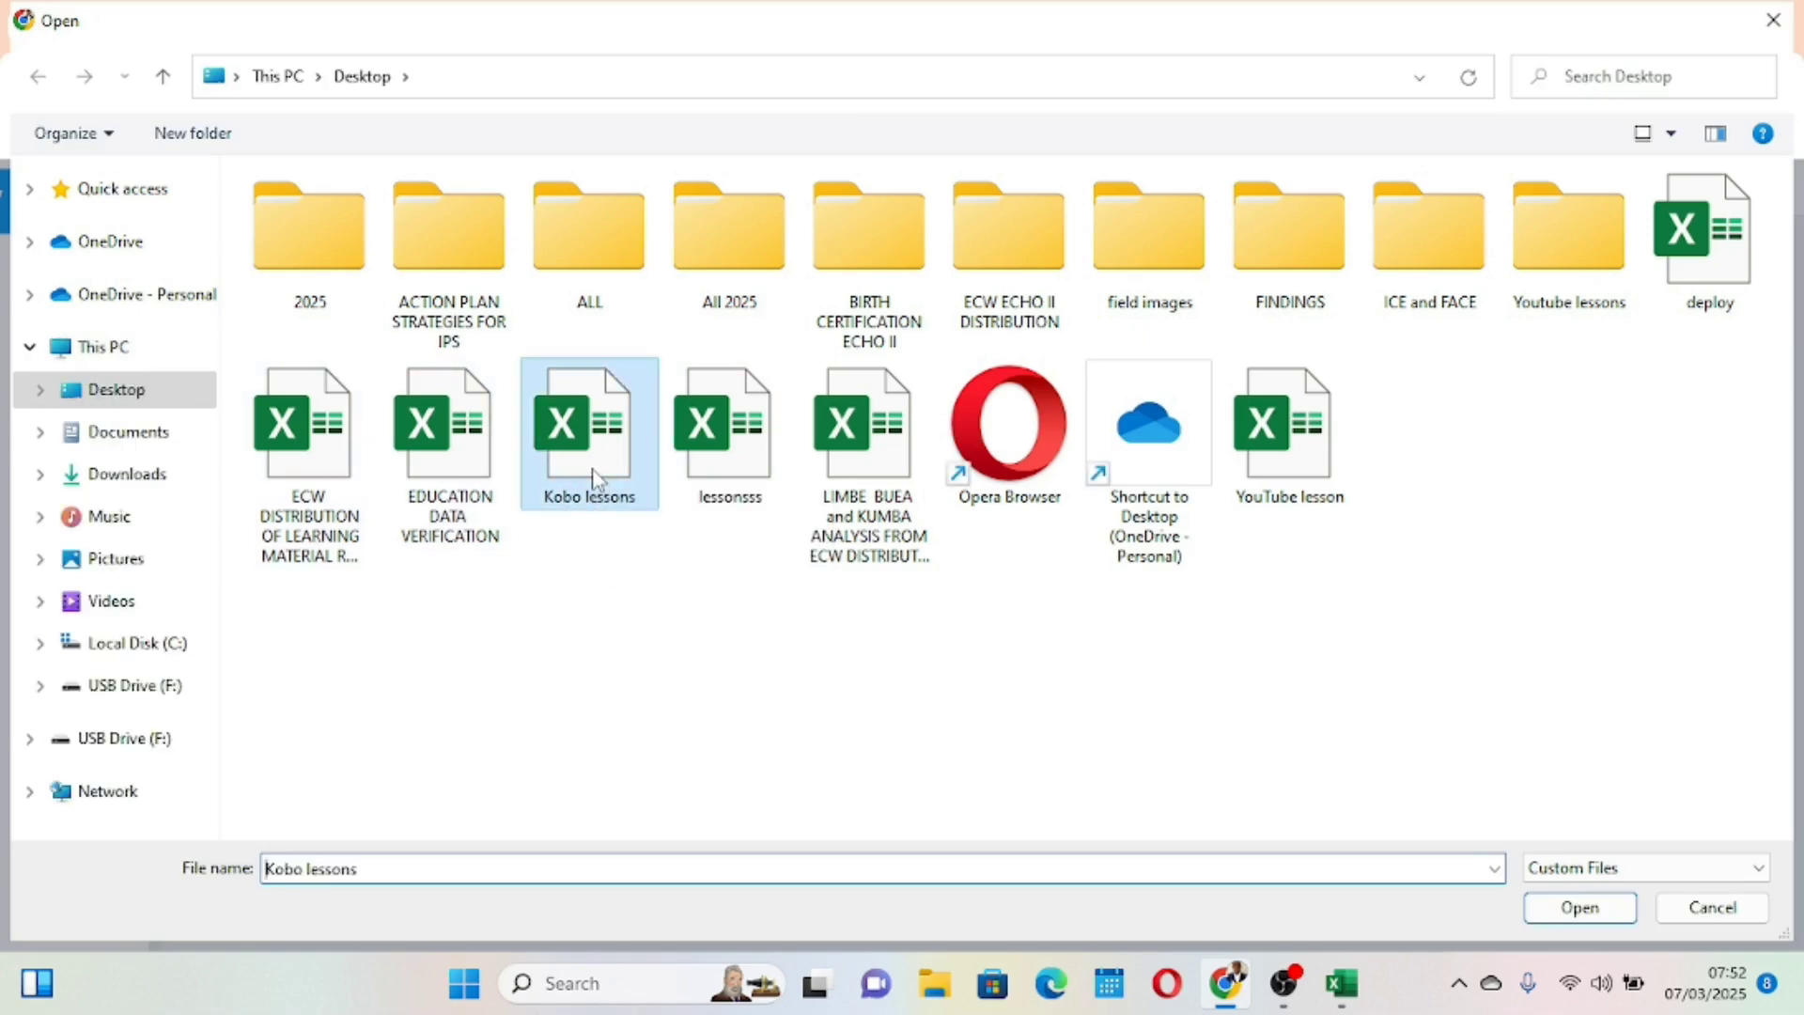
left_click(1582, 915)
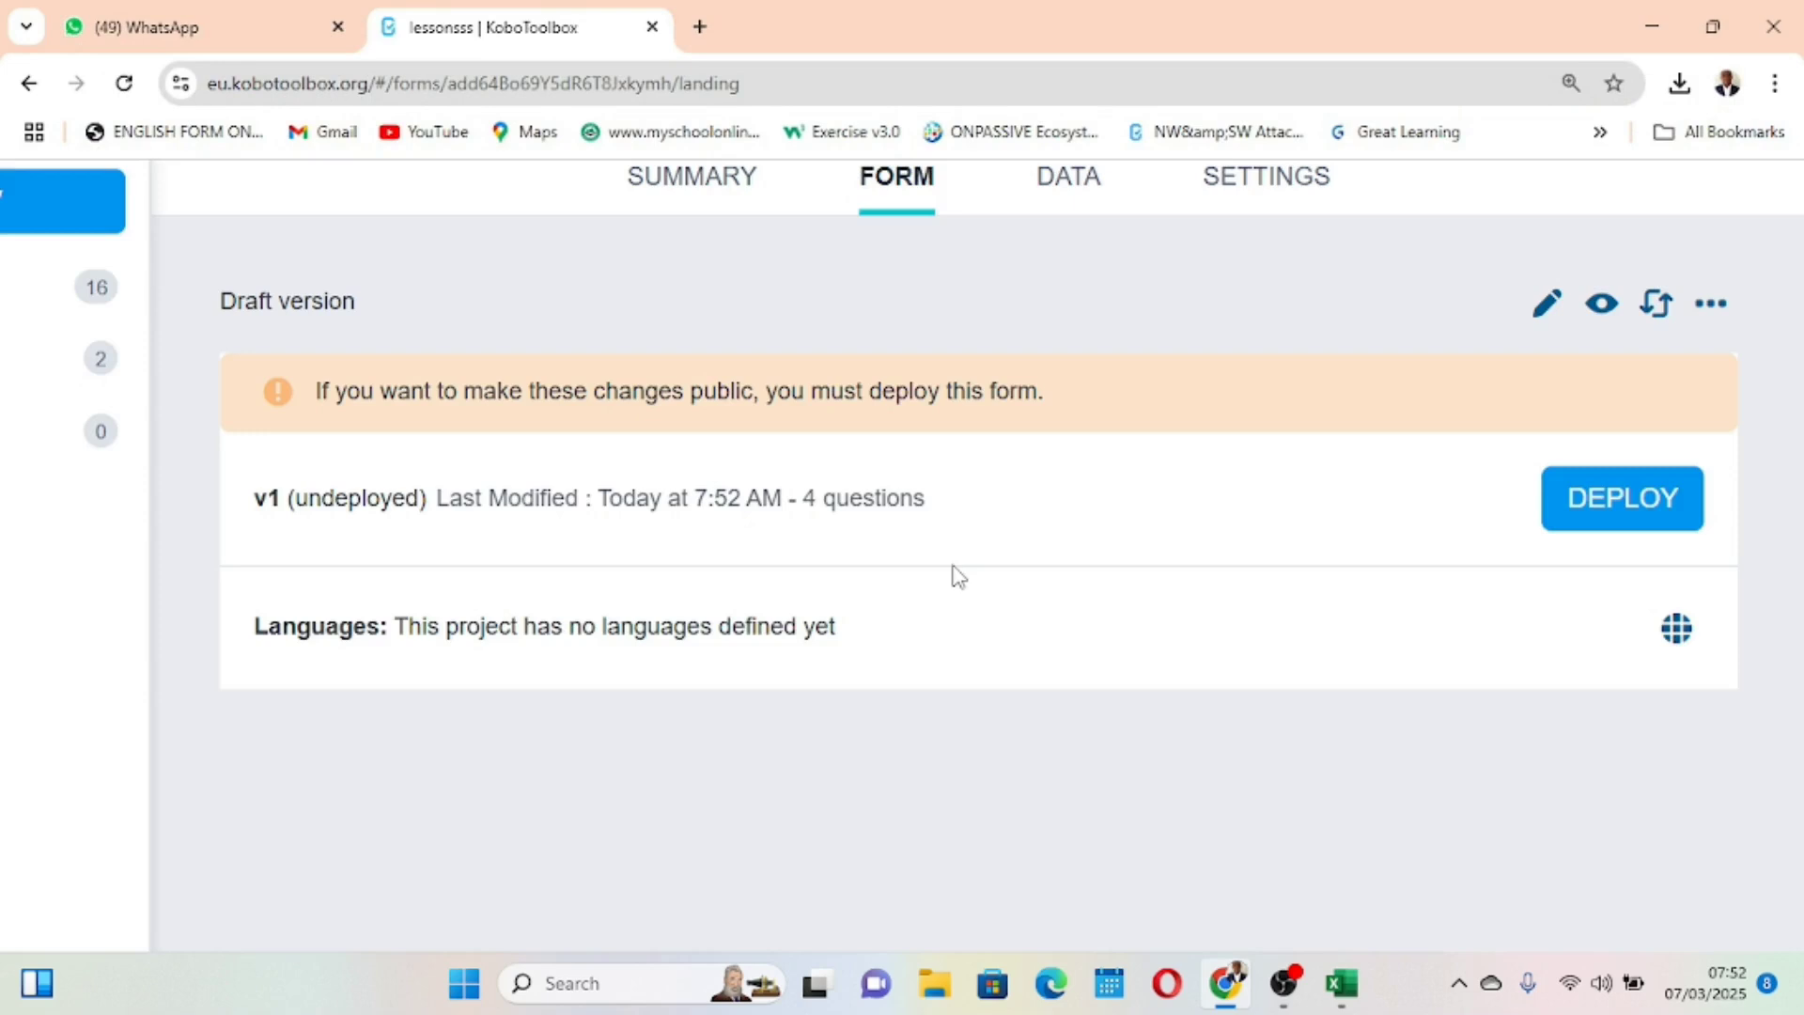
scroll(957, 574, "up", 2)
scroll(957, 575, "down", 2)
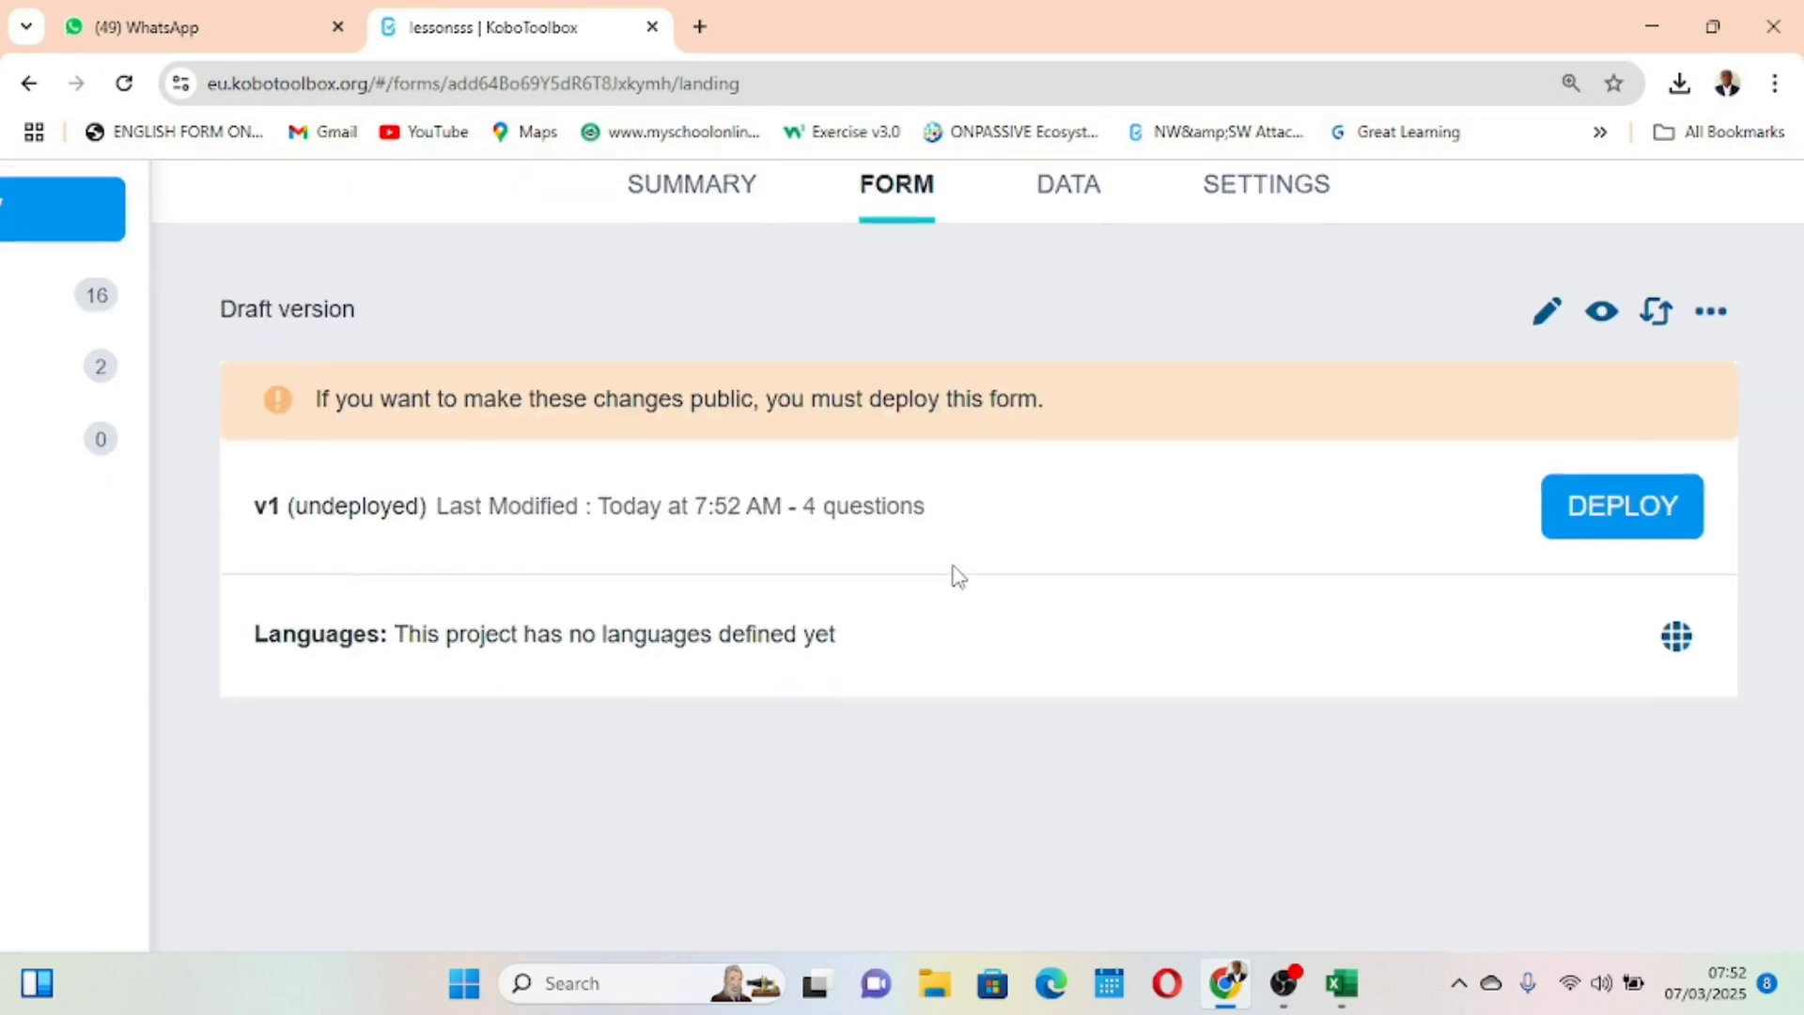
key("ctrl+minus")
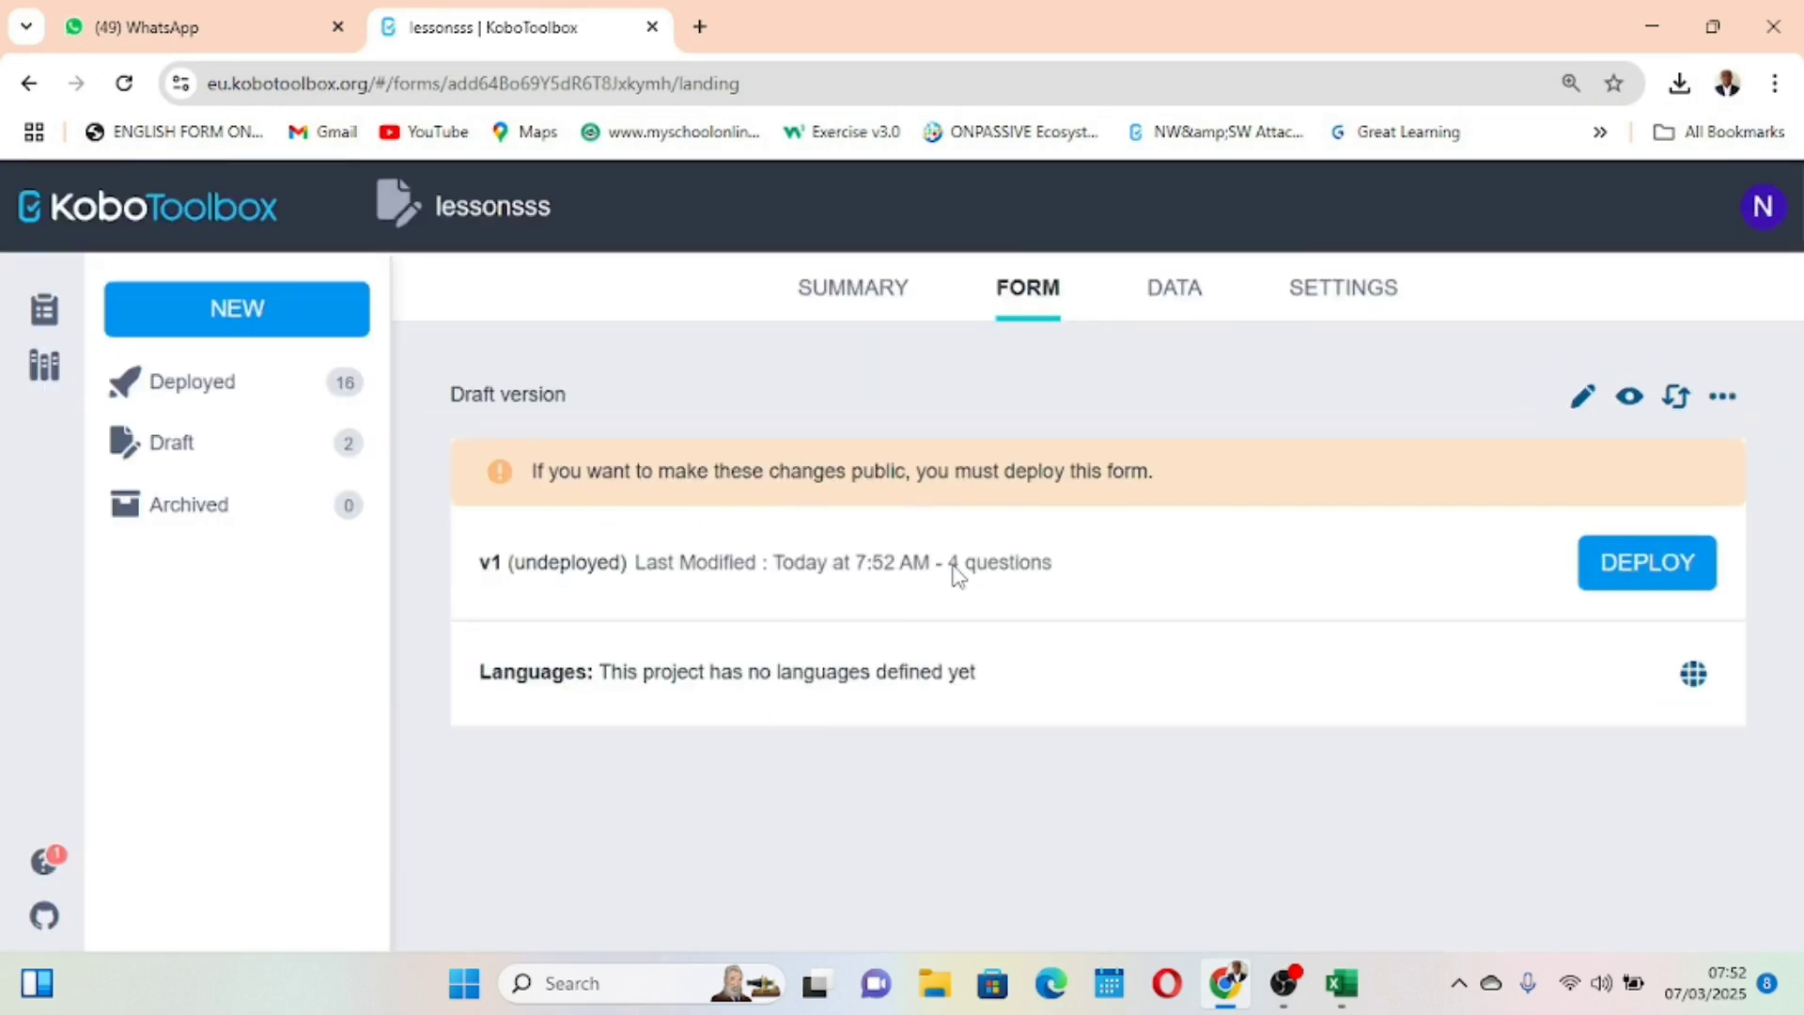
left_click(126, 87)
left_click(1630, 395)
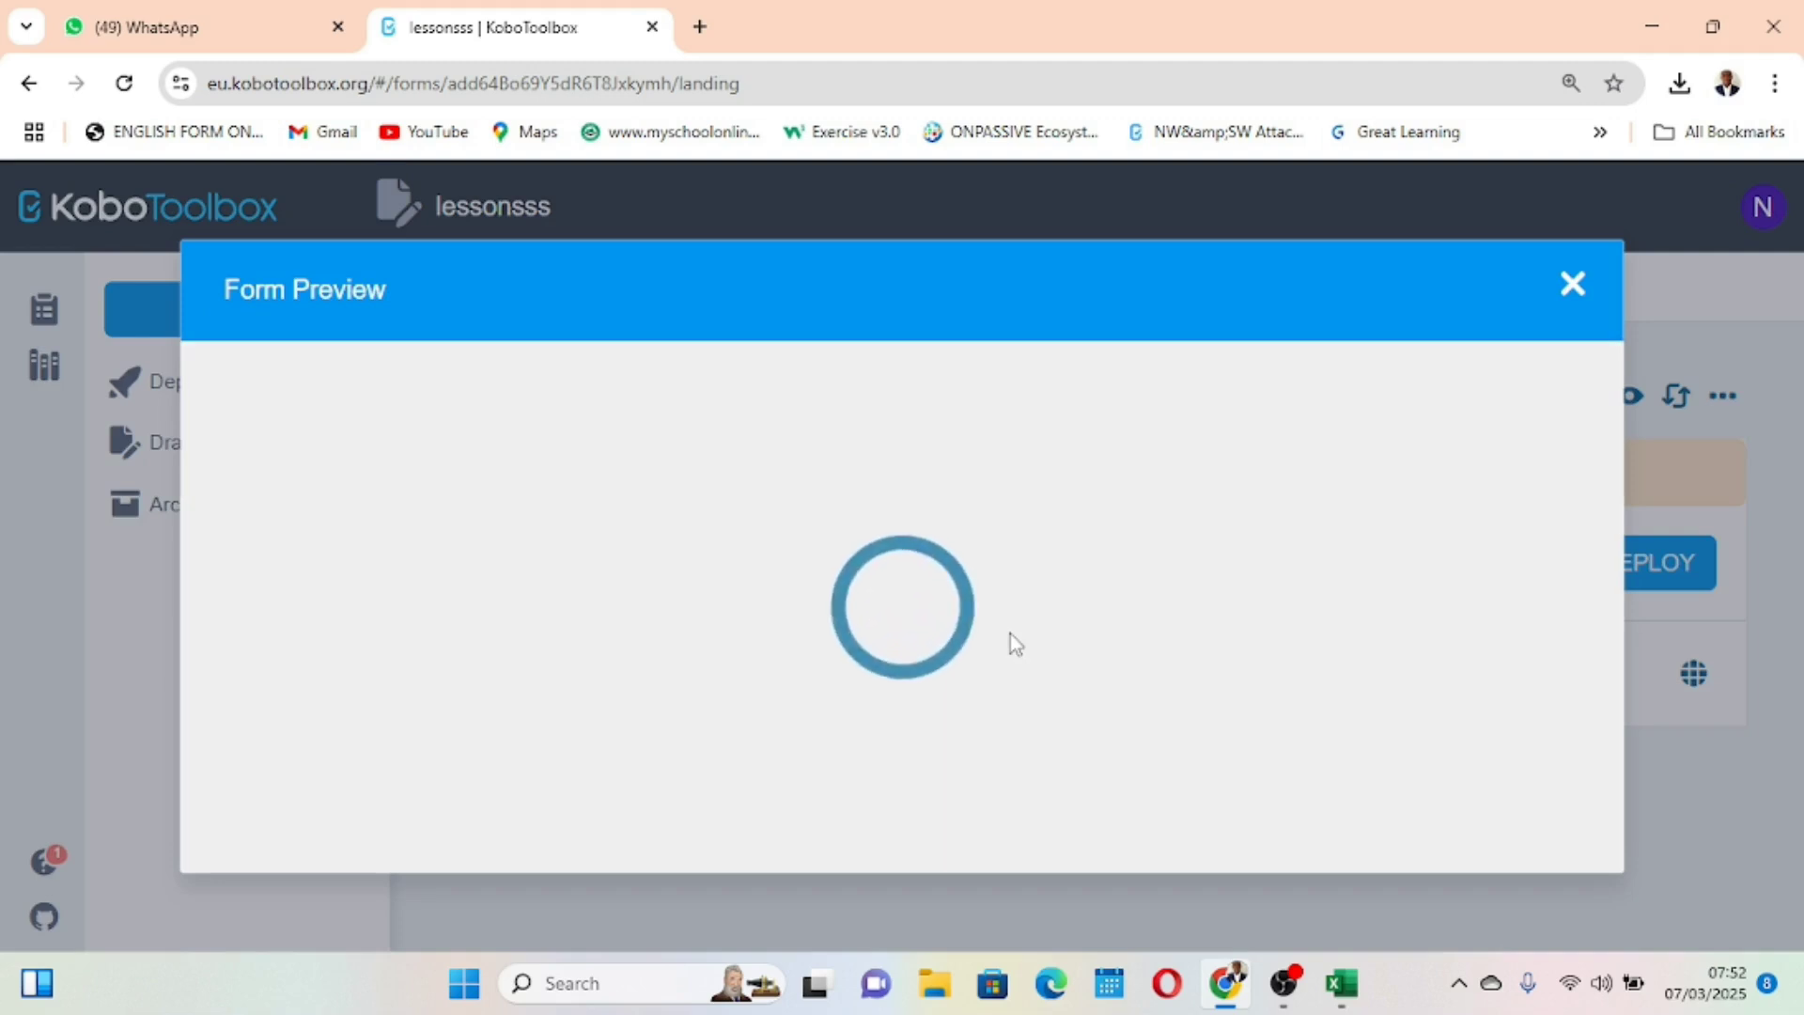
scroll(1011, 642, "down", 7)
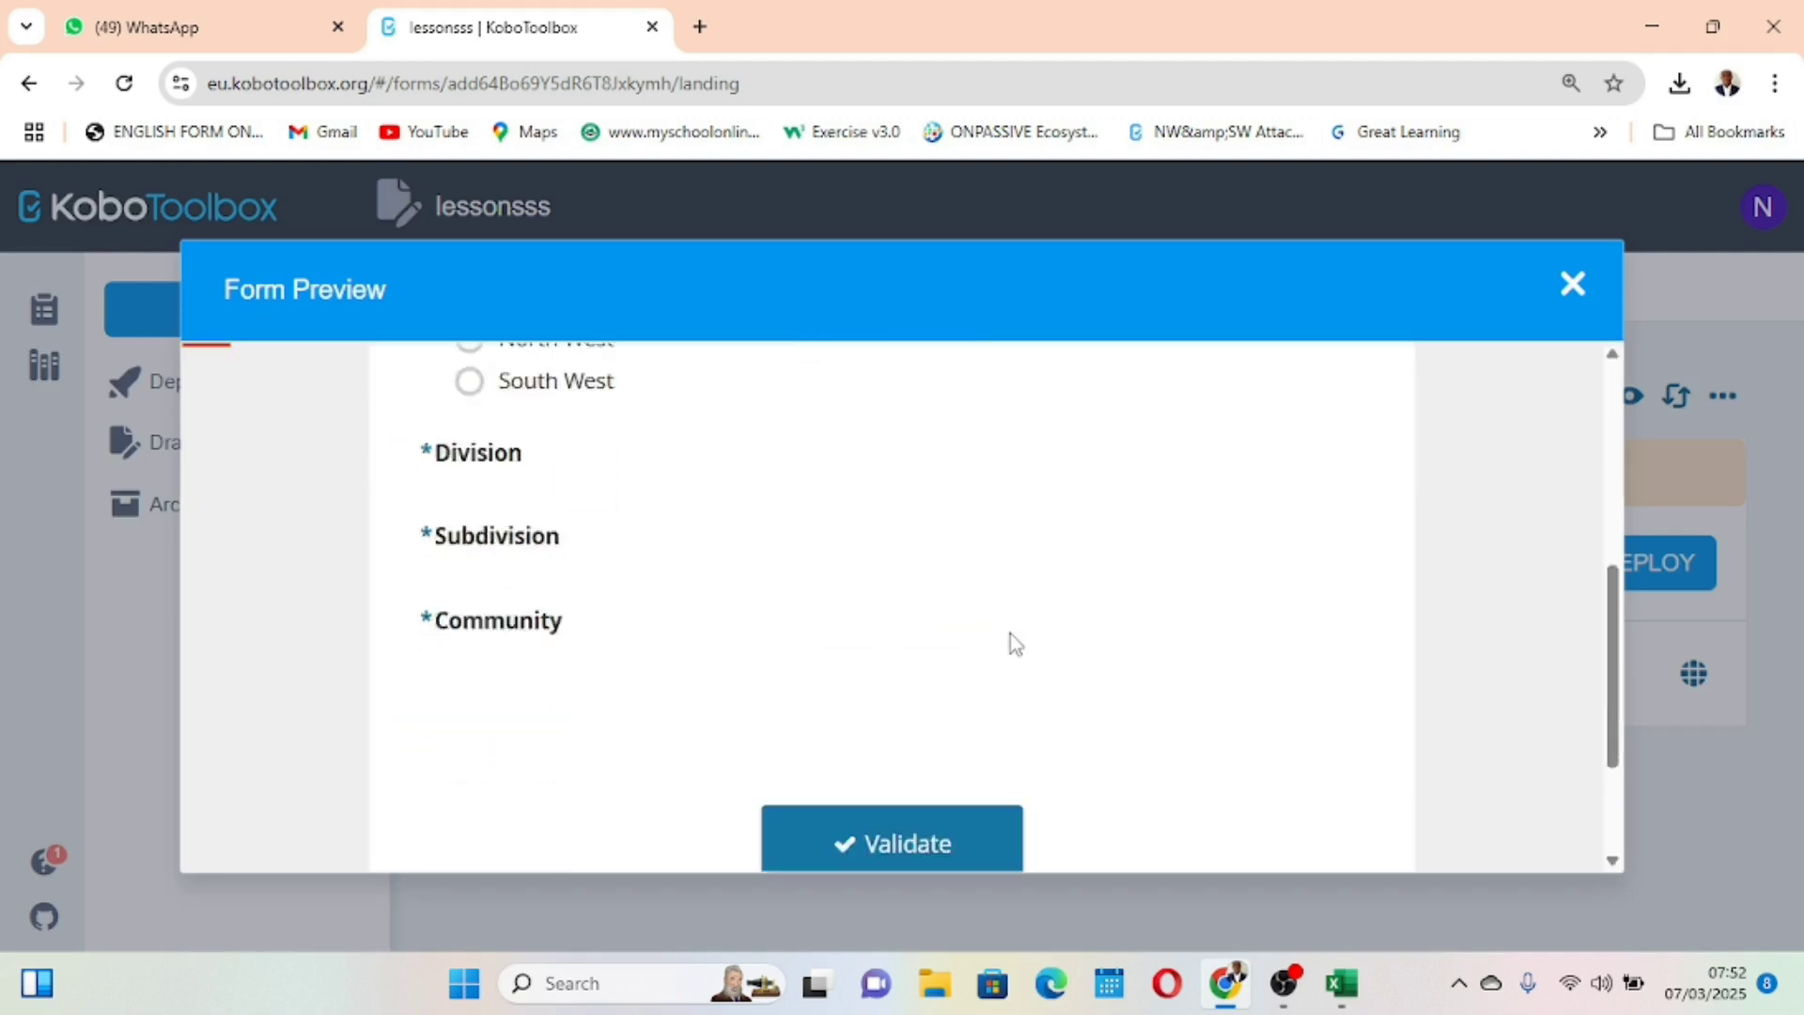
scroll(1011, 646, "up", 3)
scroll(1010, 642, "up", 2)
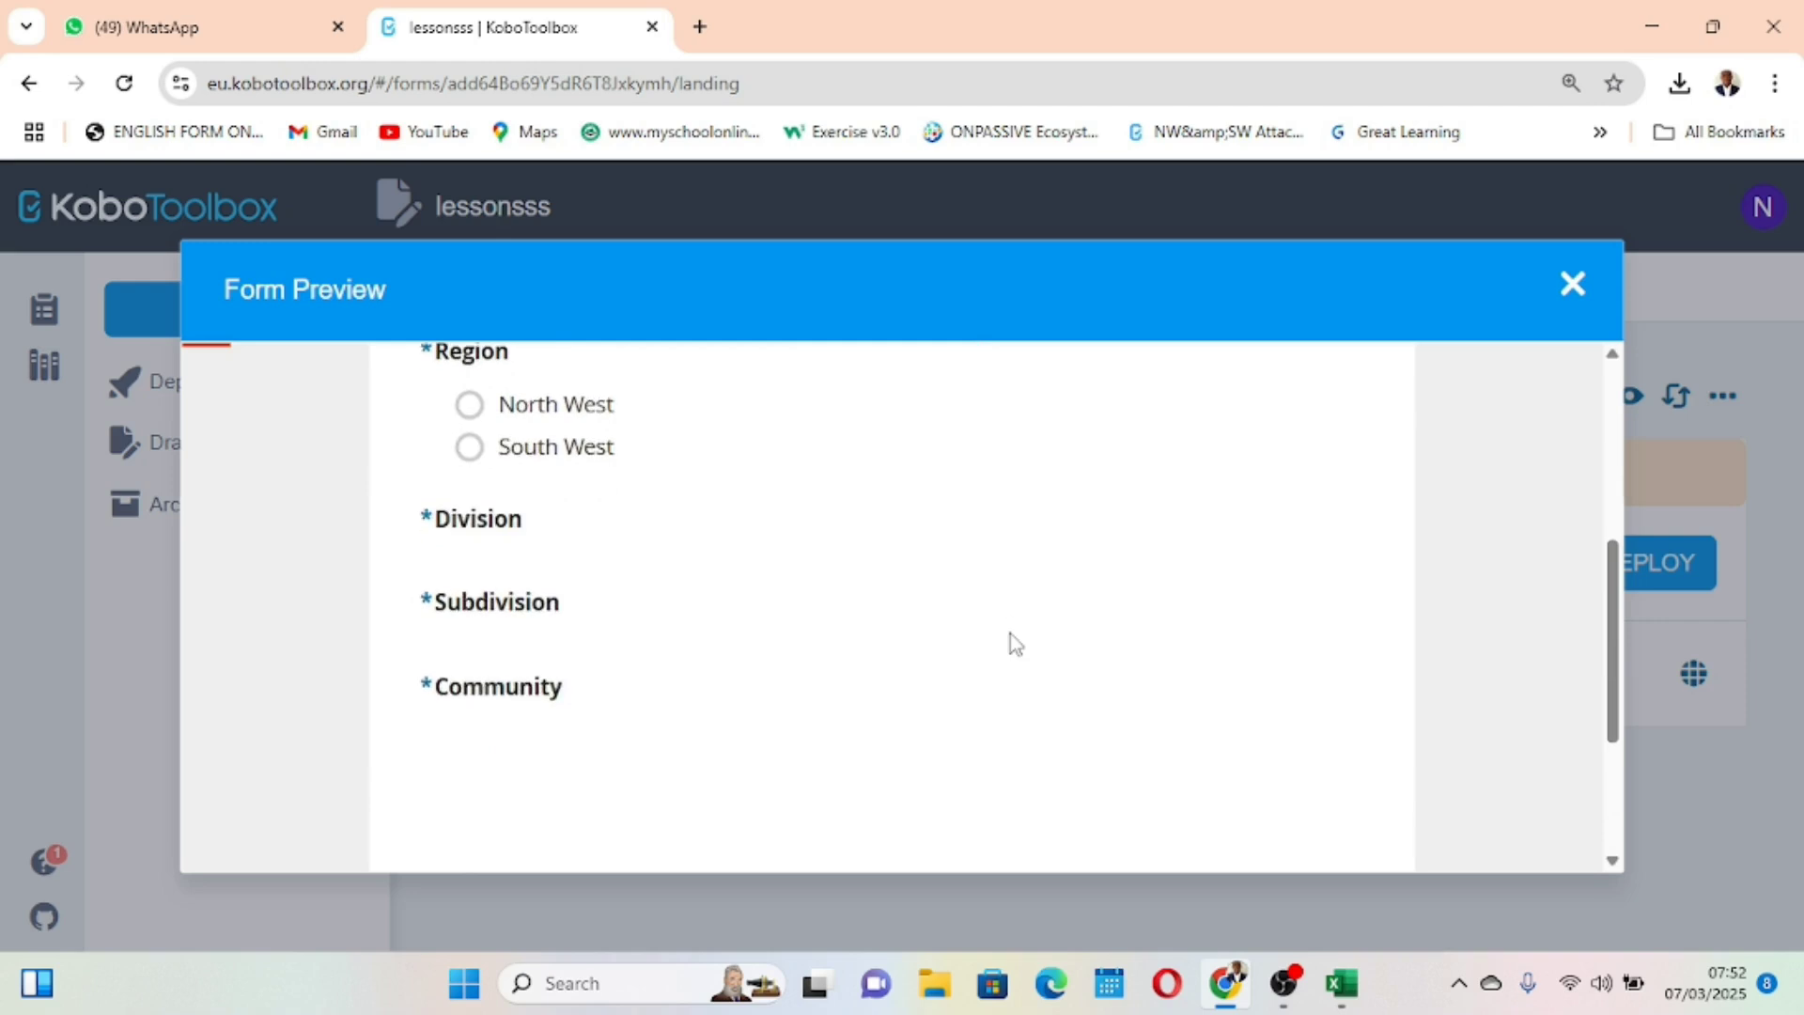
left_click(471, 555)
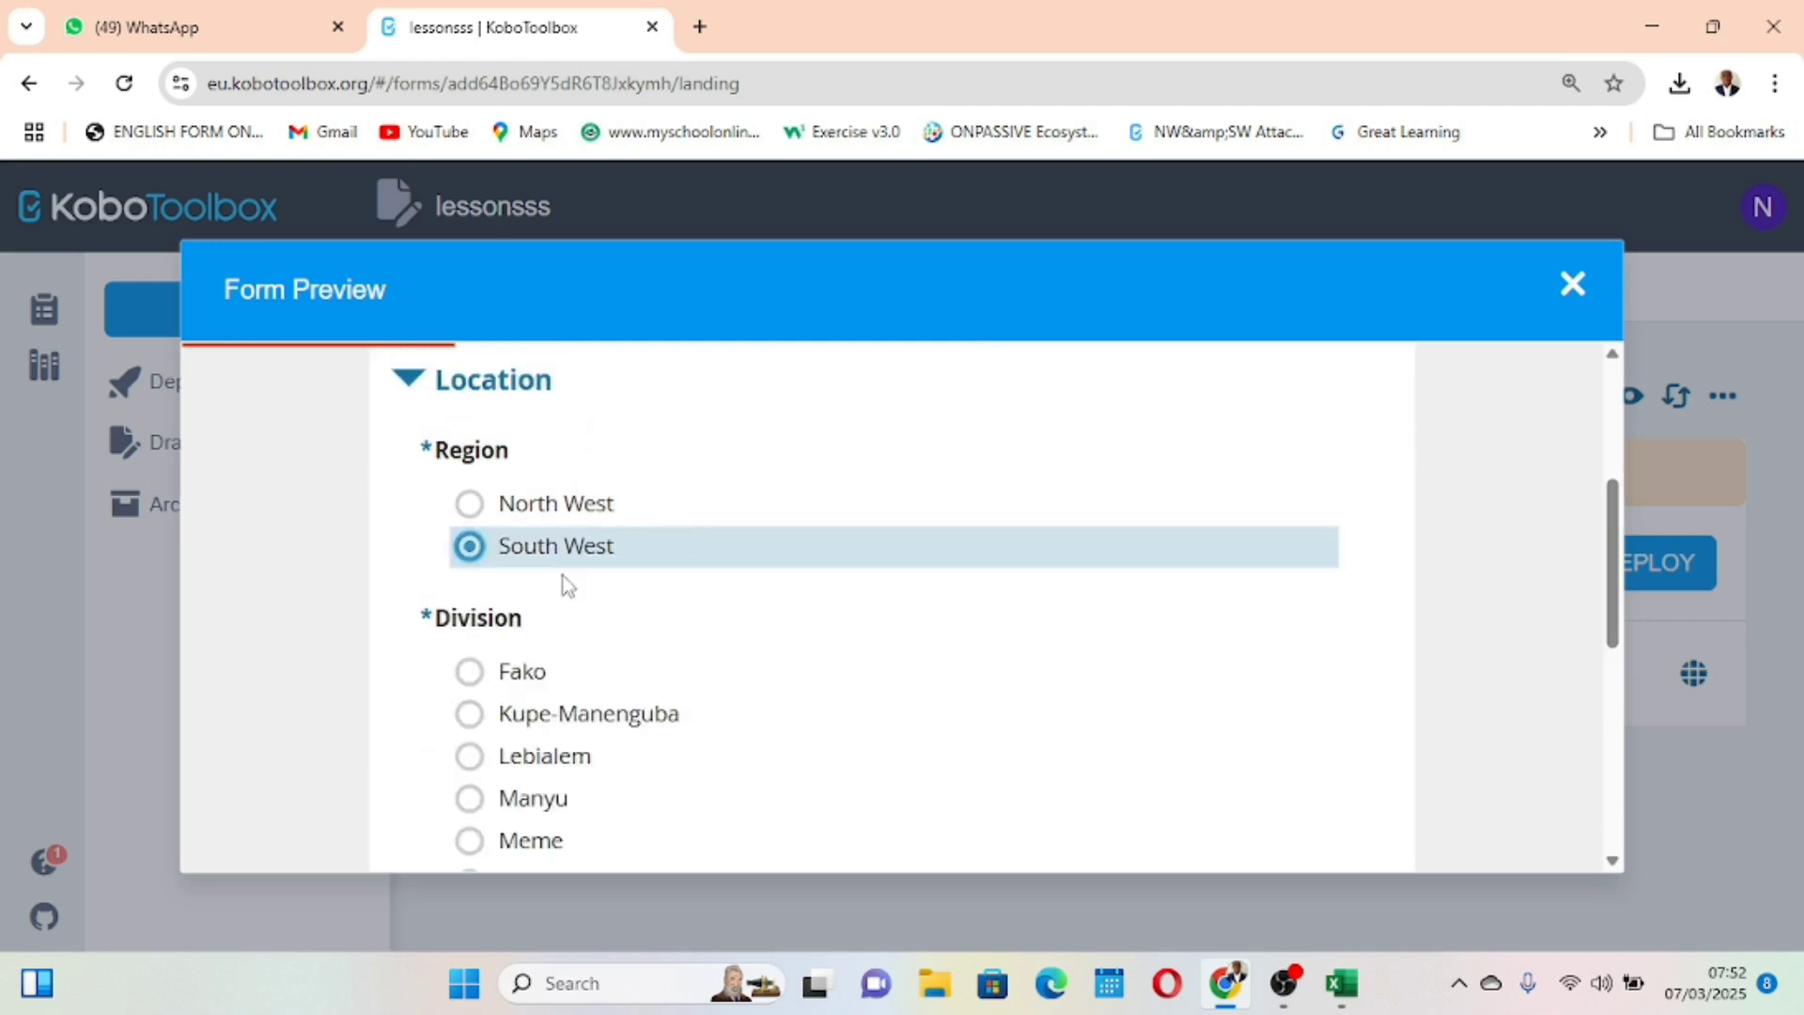
scroll(576, 628, "down", 2)
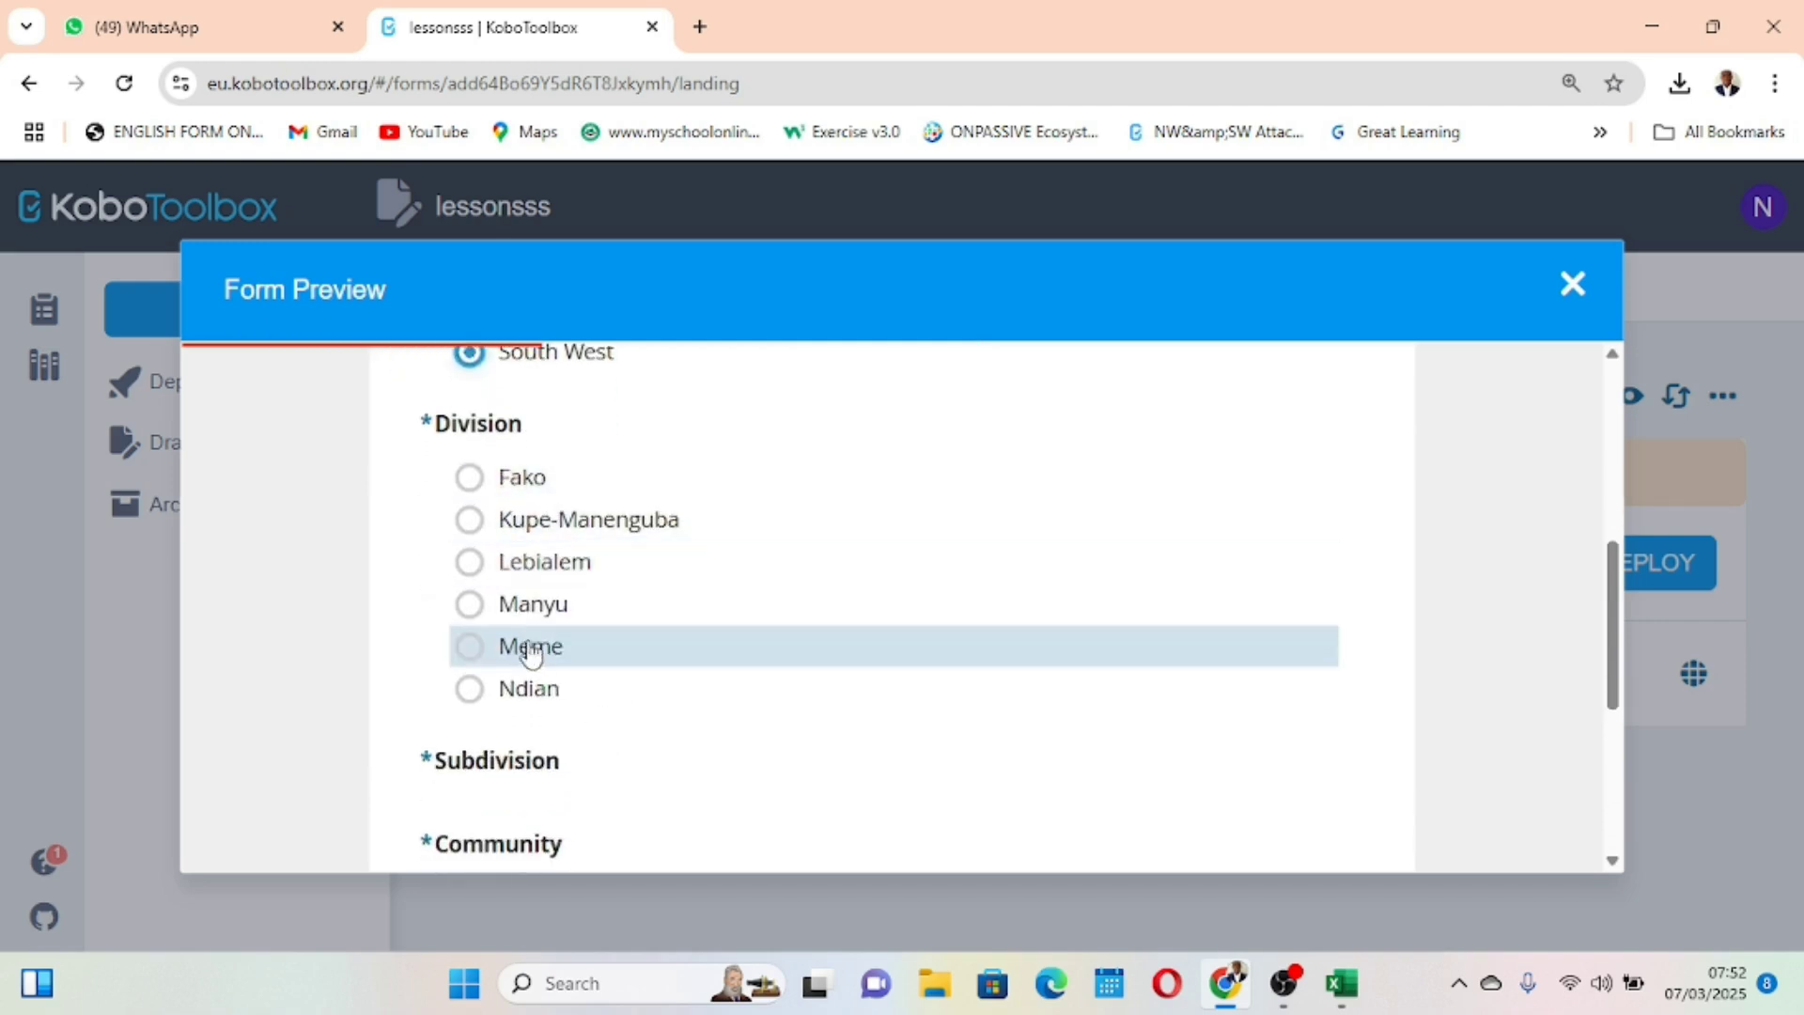
left_click(471, 693)
scroll(469, 700, "down", 3)
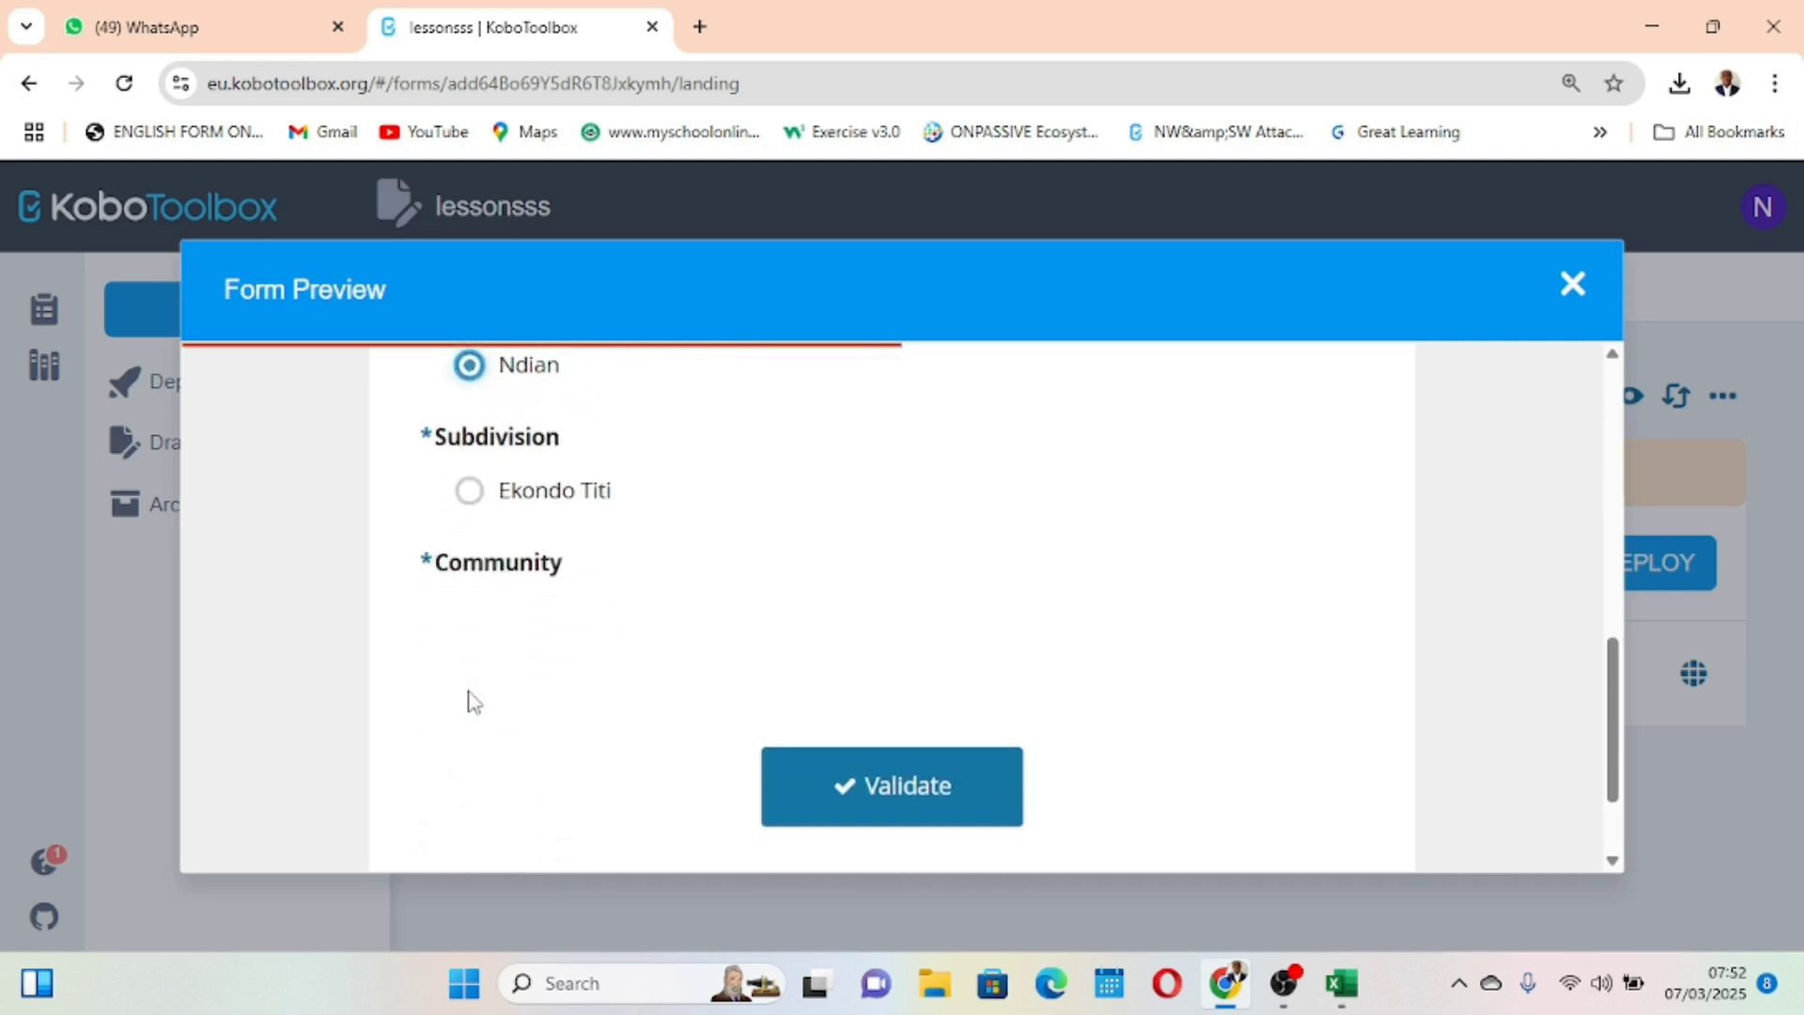
left_click(478, 498)
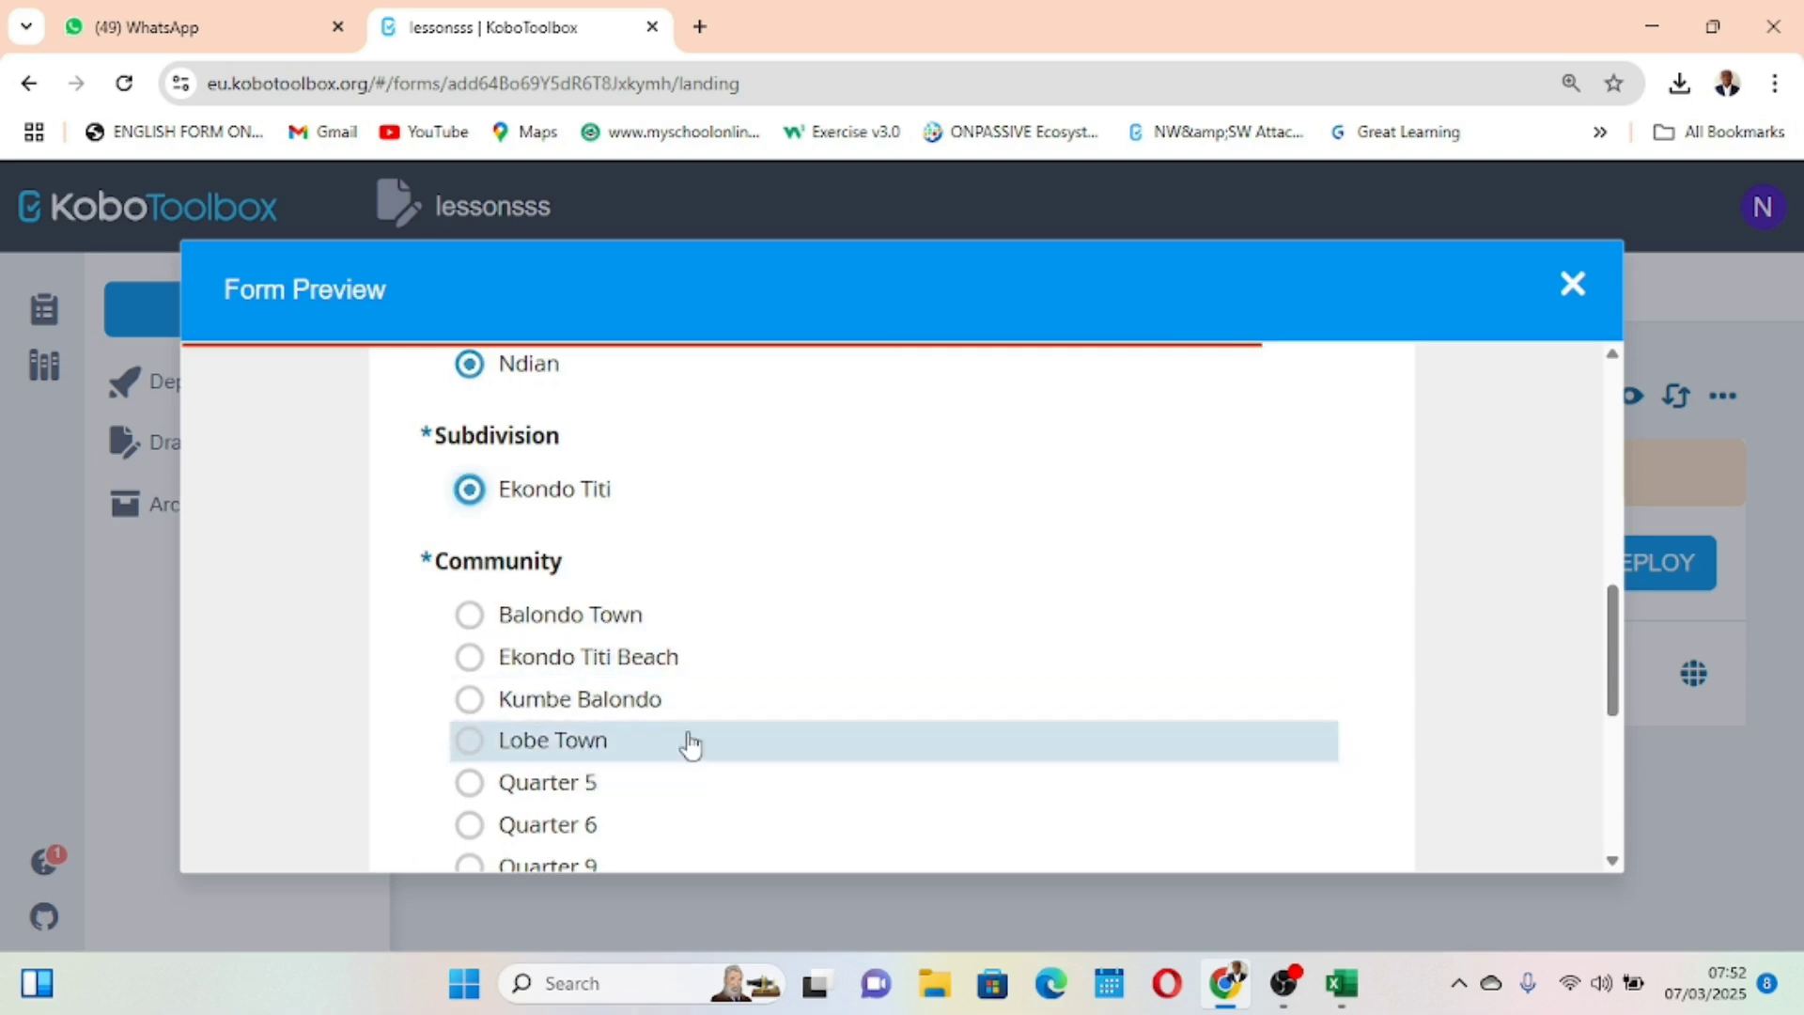
scroll(688, 741, "down", 5)
scroll(688, 741, "up", 8)
scroll(688, 742, "up", 5)
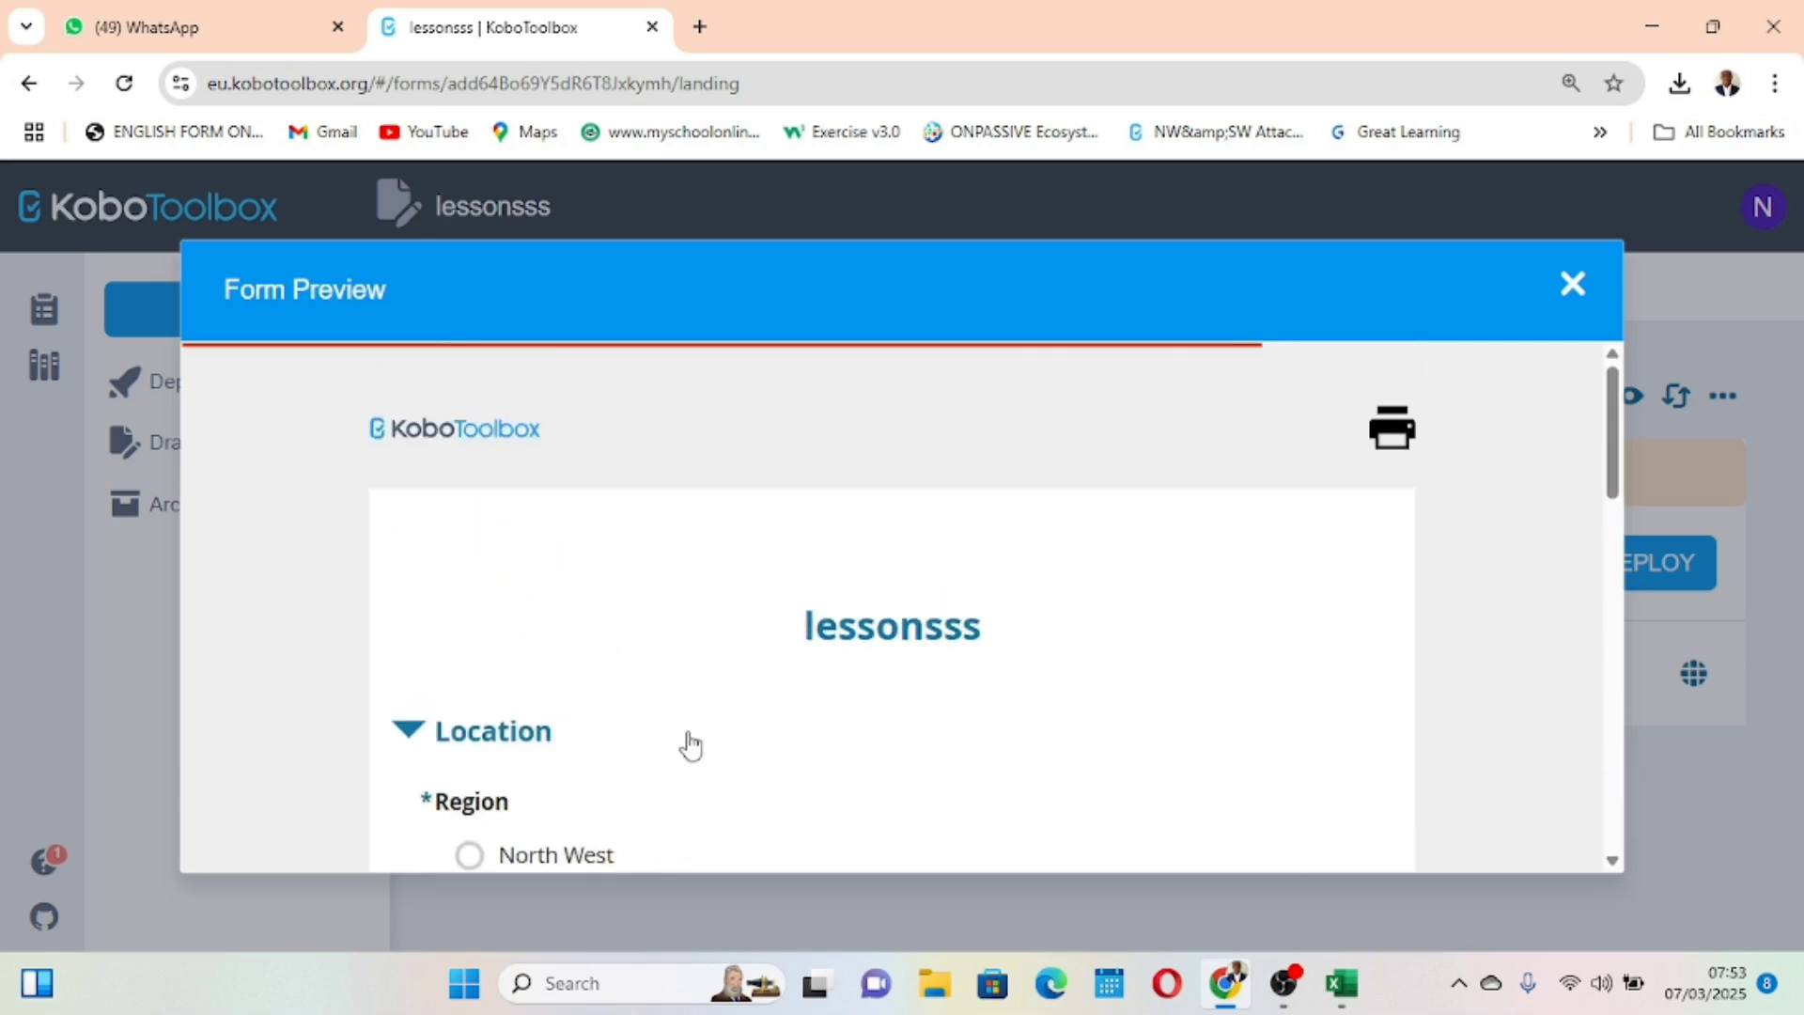
- Close the form preview and review the Kobo lessons choices sheet's Region, Division and Subdivision lists
left_click(1569, 286)
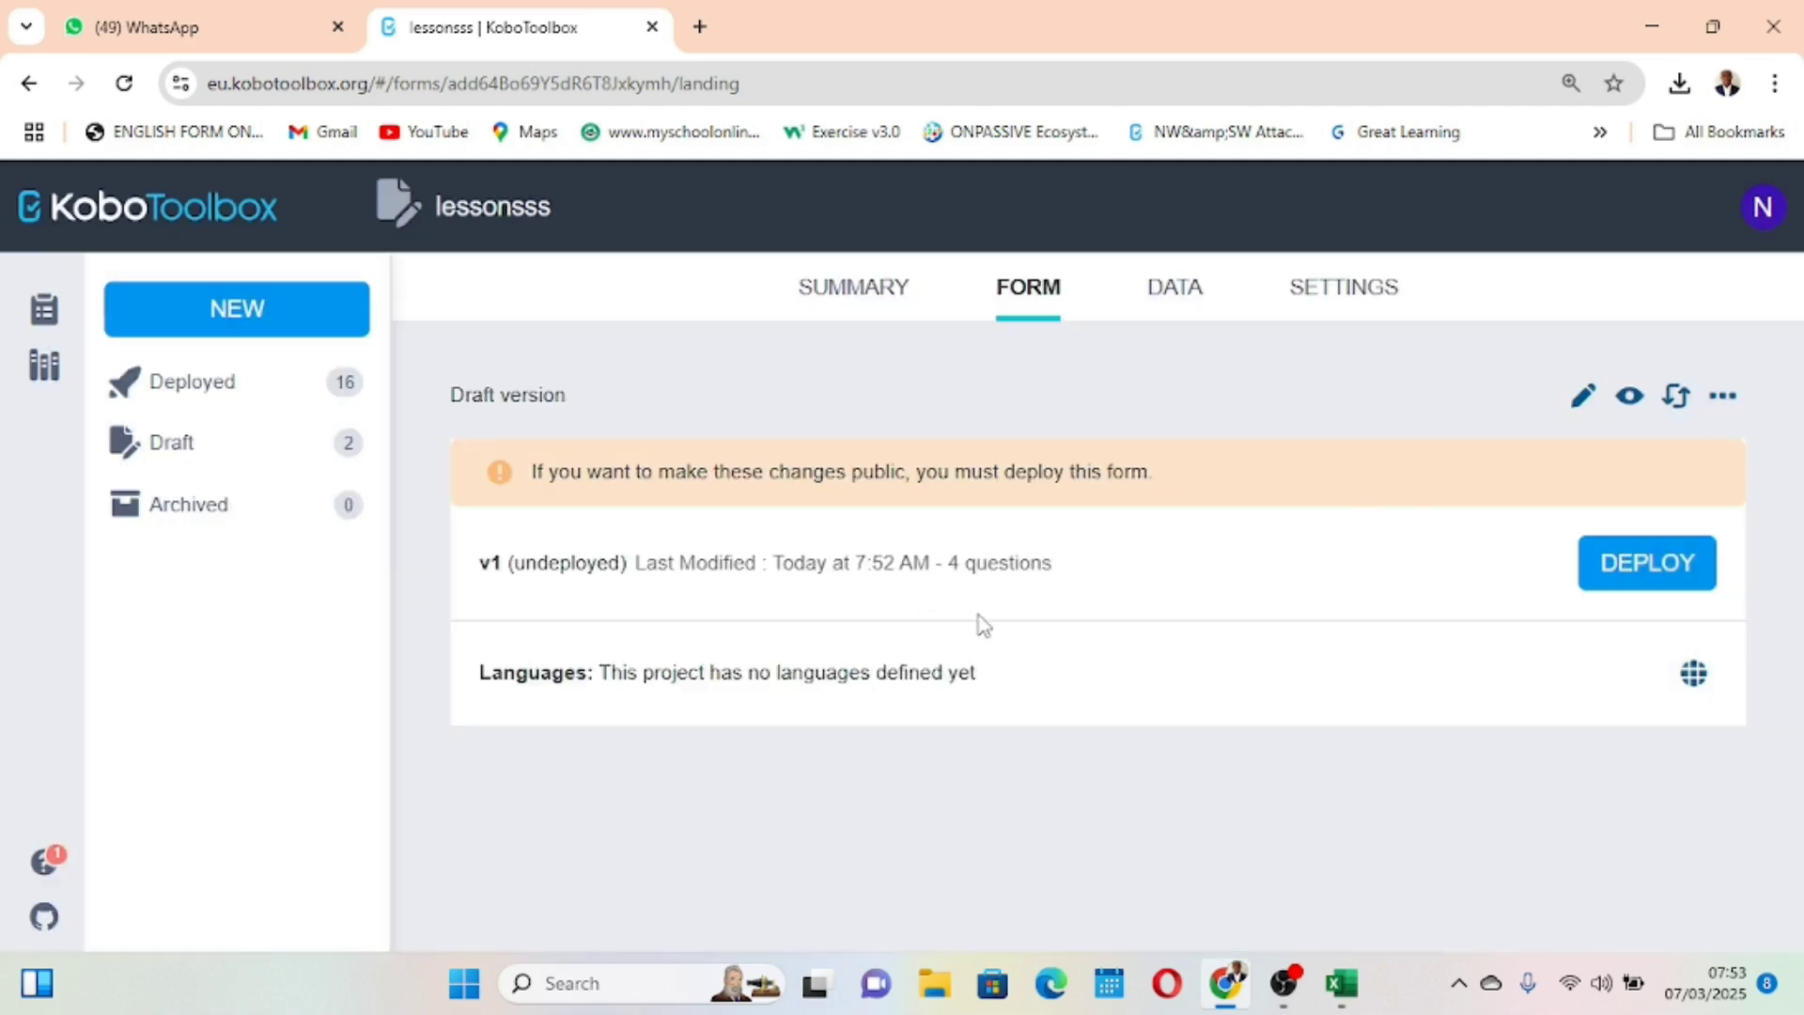
mouse_move(1343, 984)
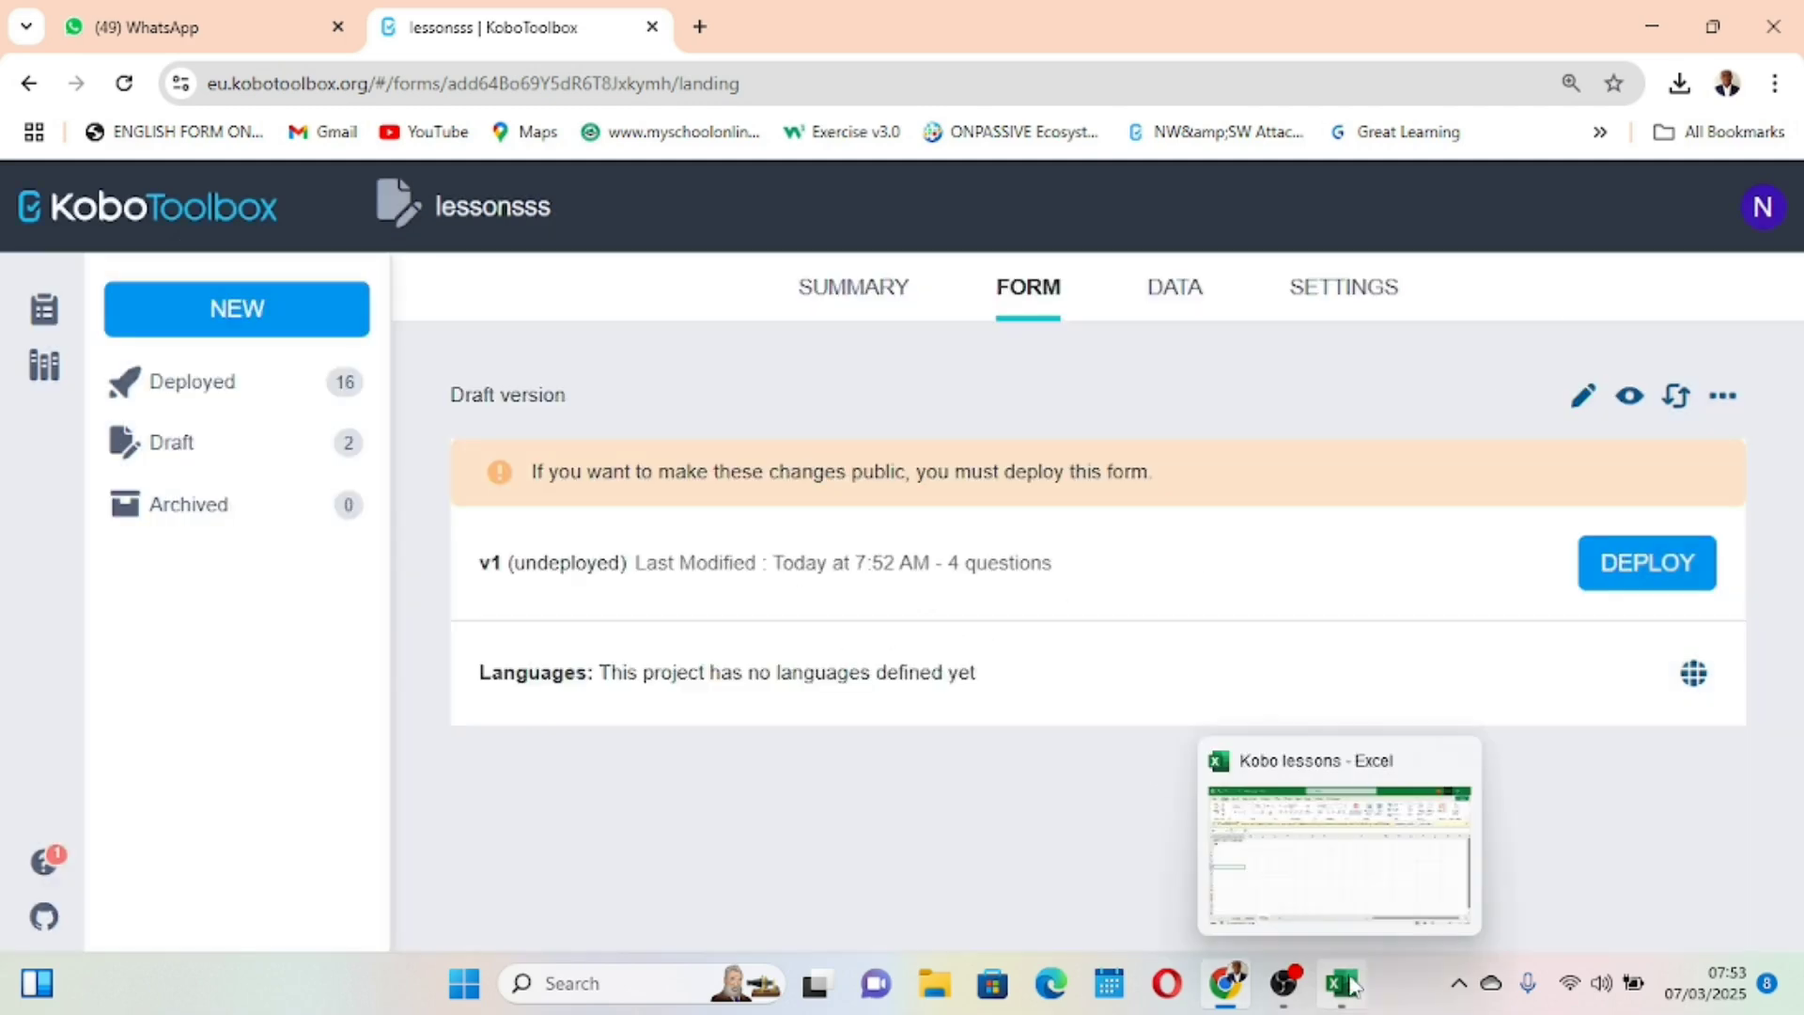
left_click(1316, 879)
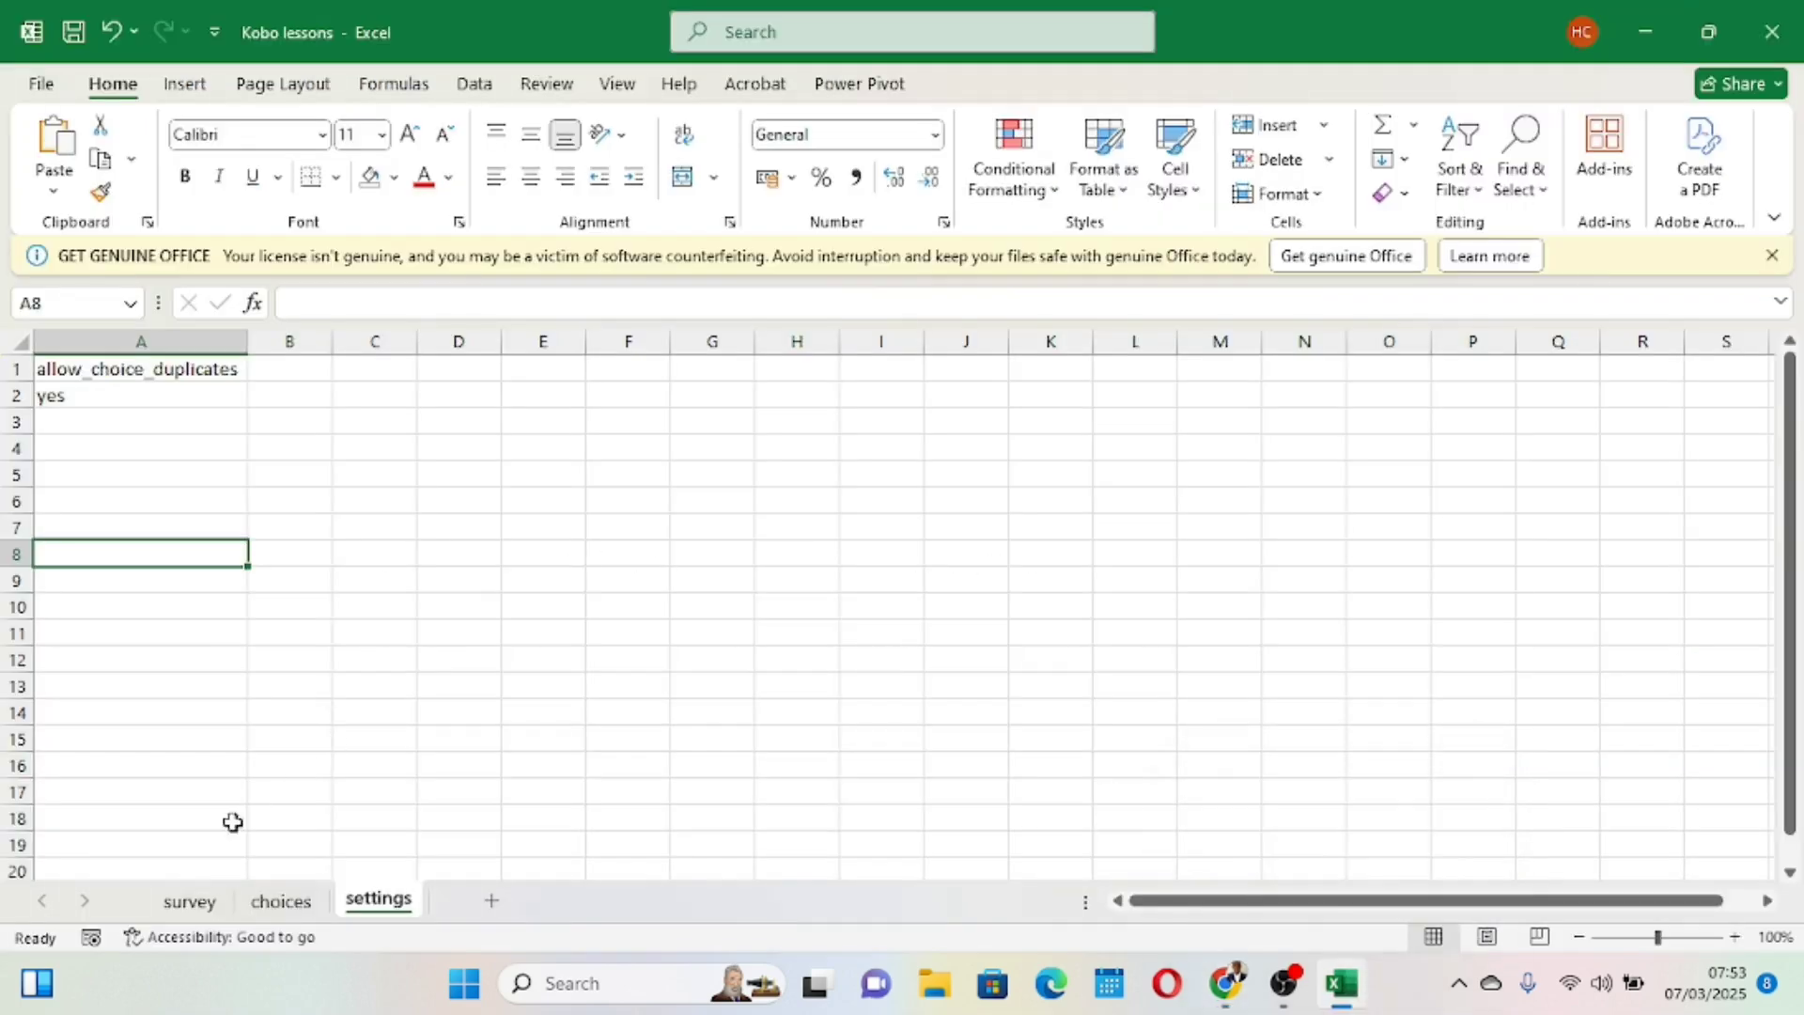
left_click(186, 904)
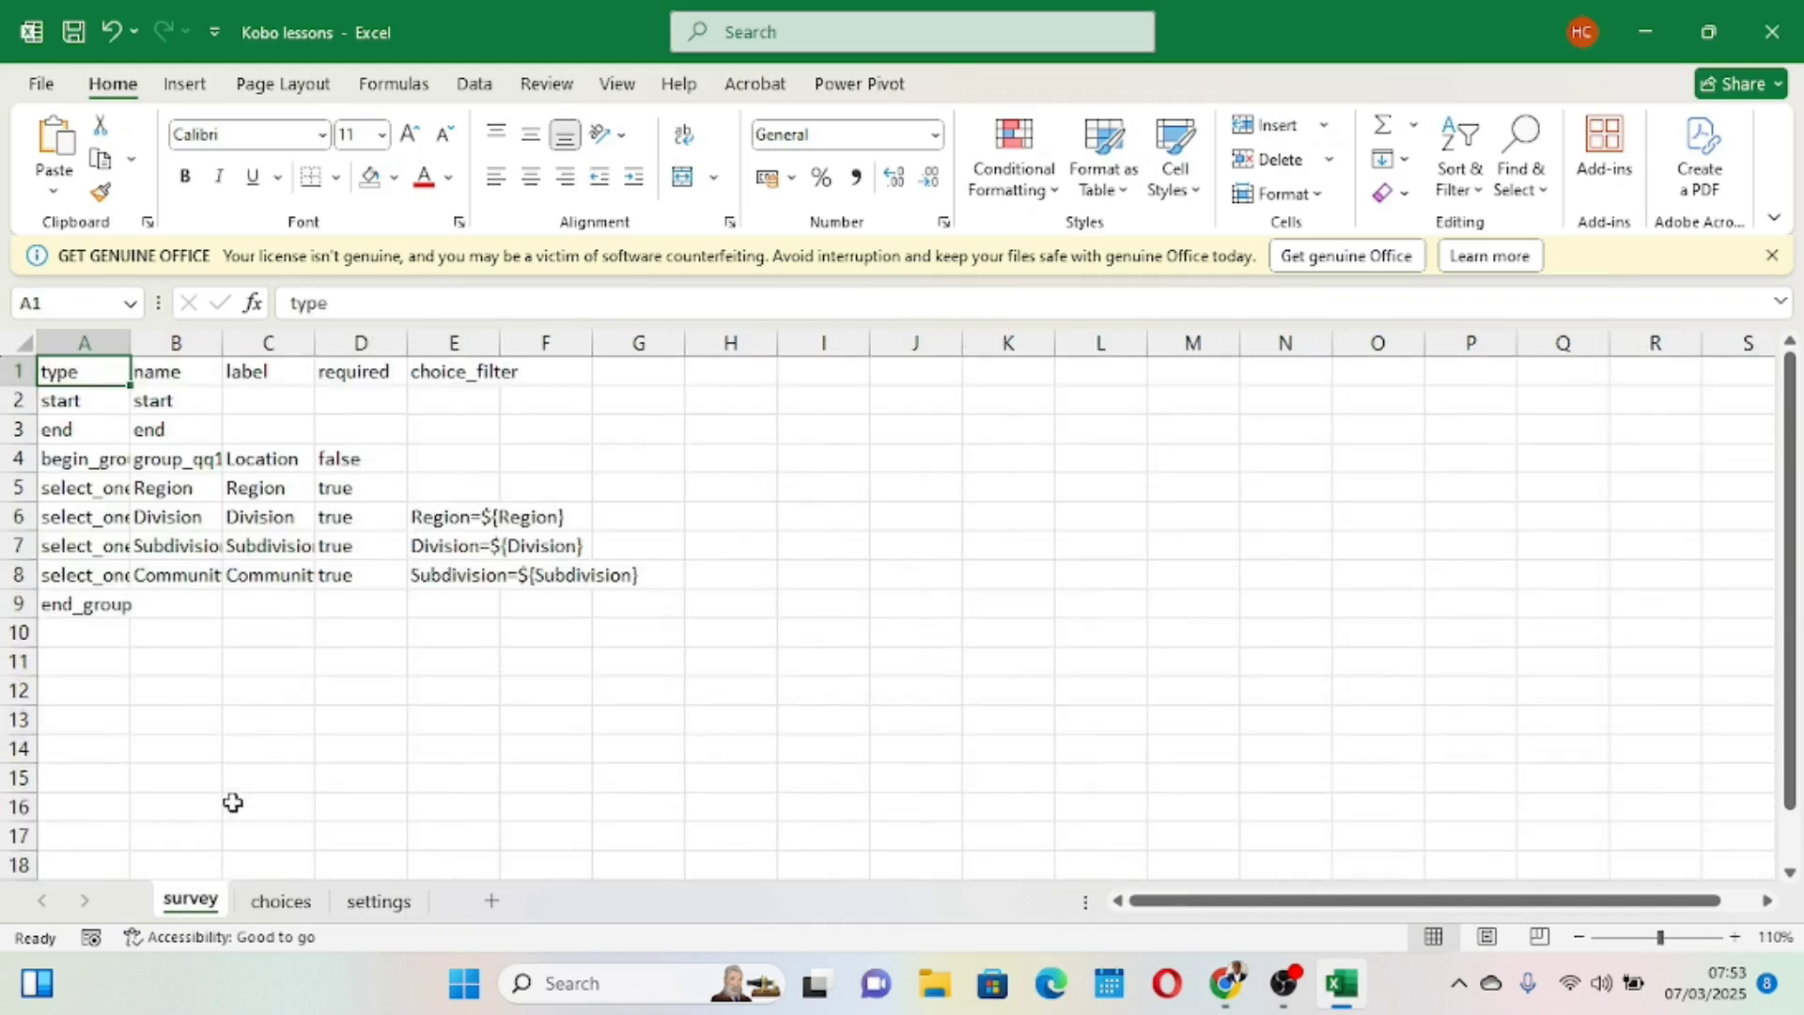
left_click(276, 900)
scroll(352, 659, "down", 3)
scroll(351, 659, "up", 8)
scroll(265, 470, "up", 12)
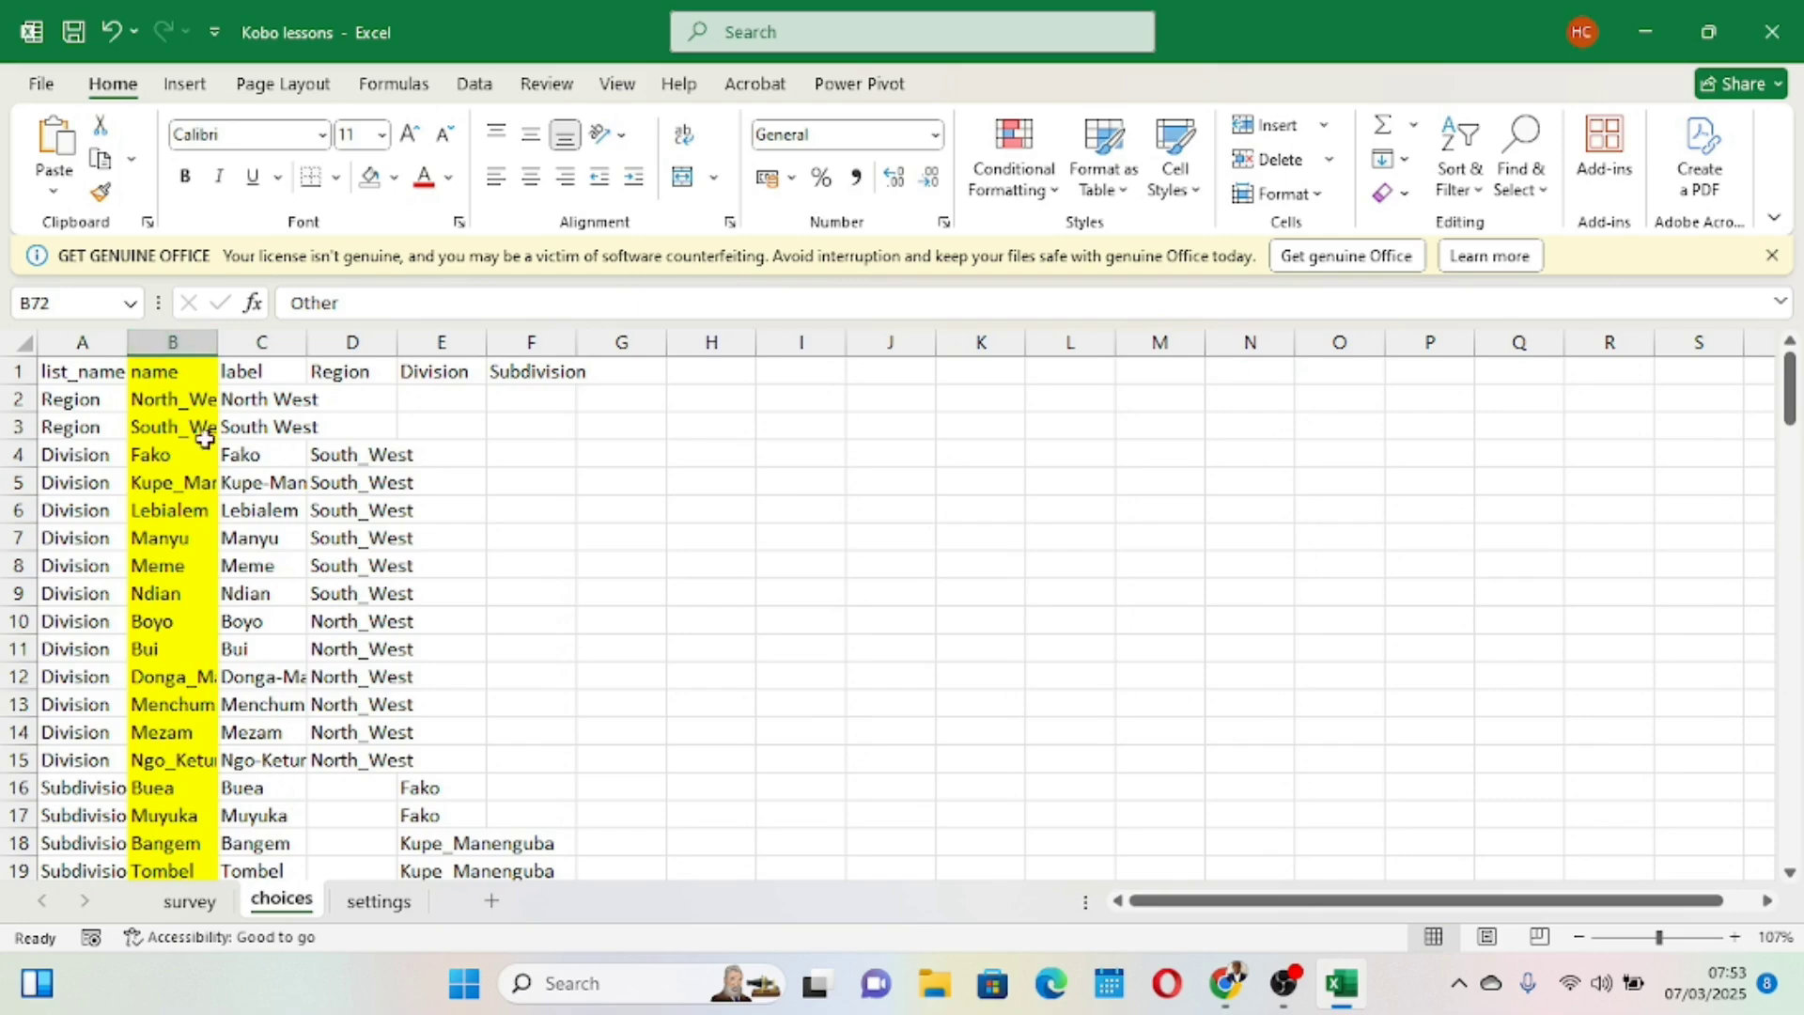
scroll(328, 517, "down", 20)
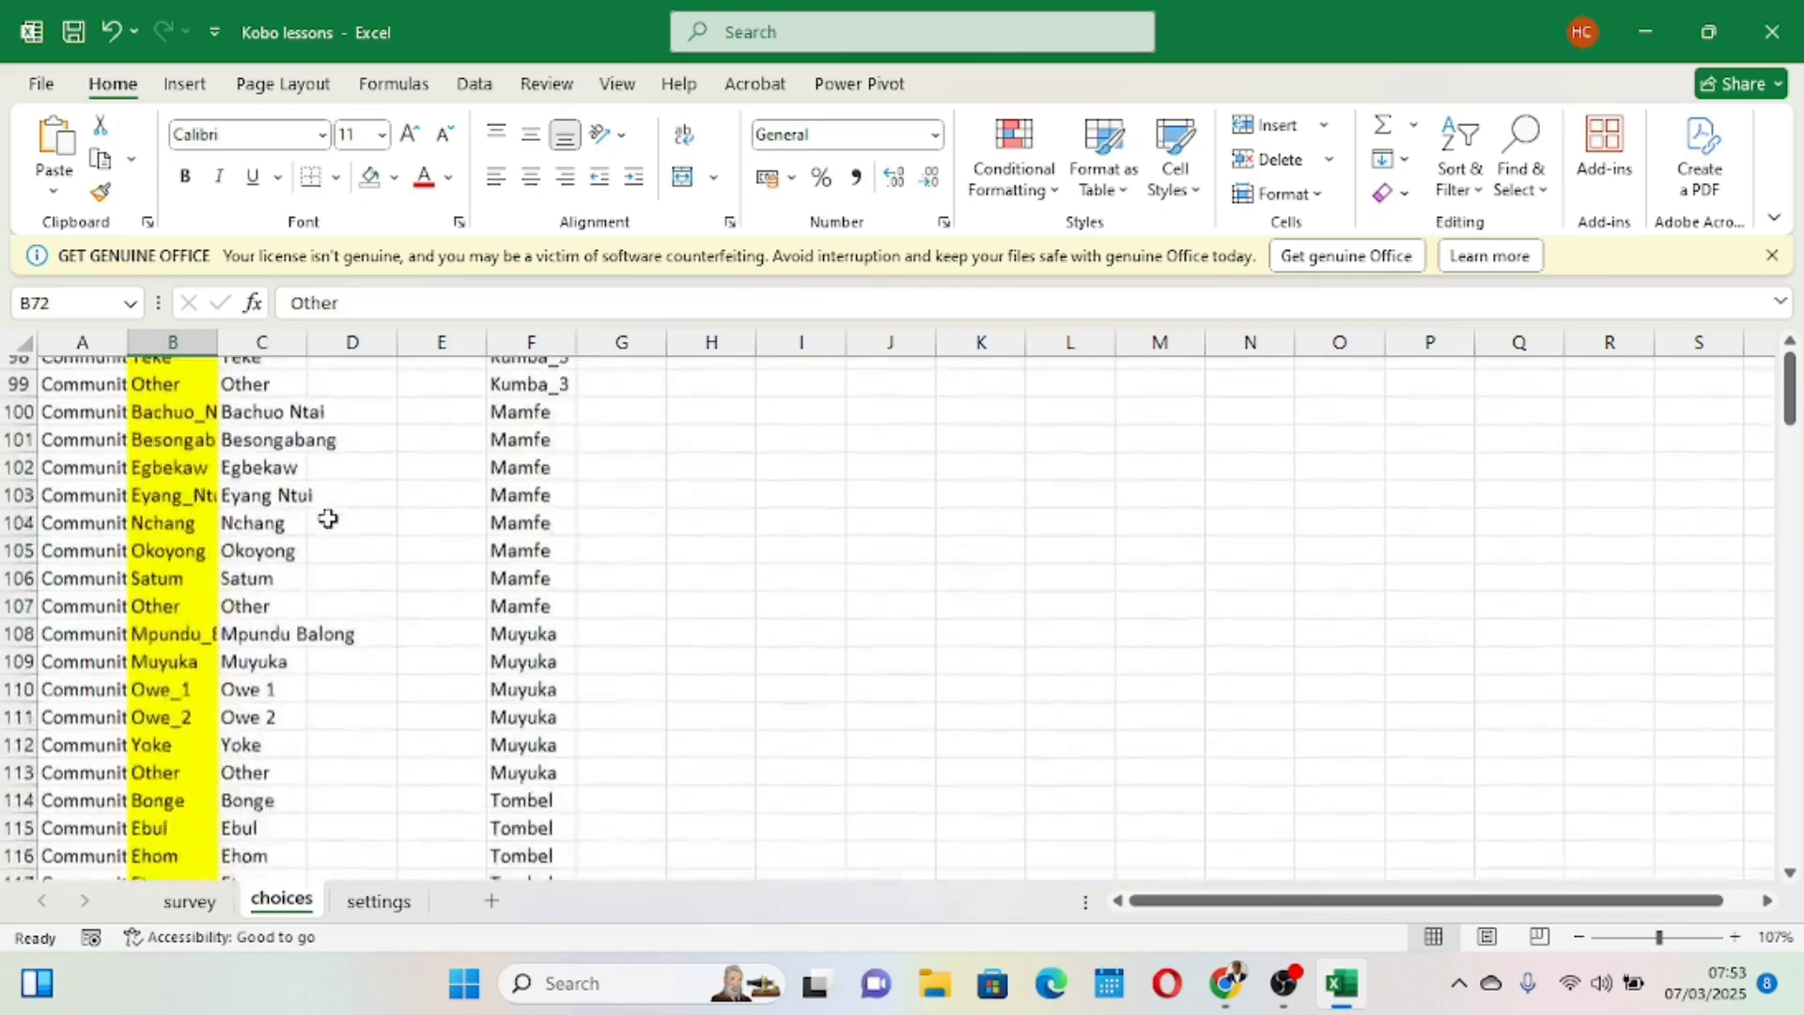
scroll(328, 518, "up", 20)
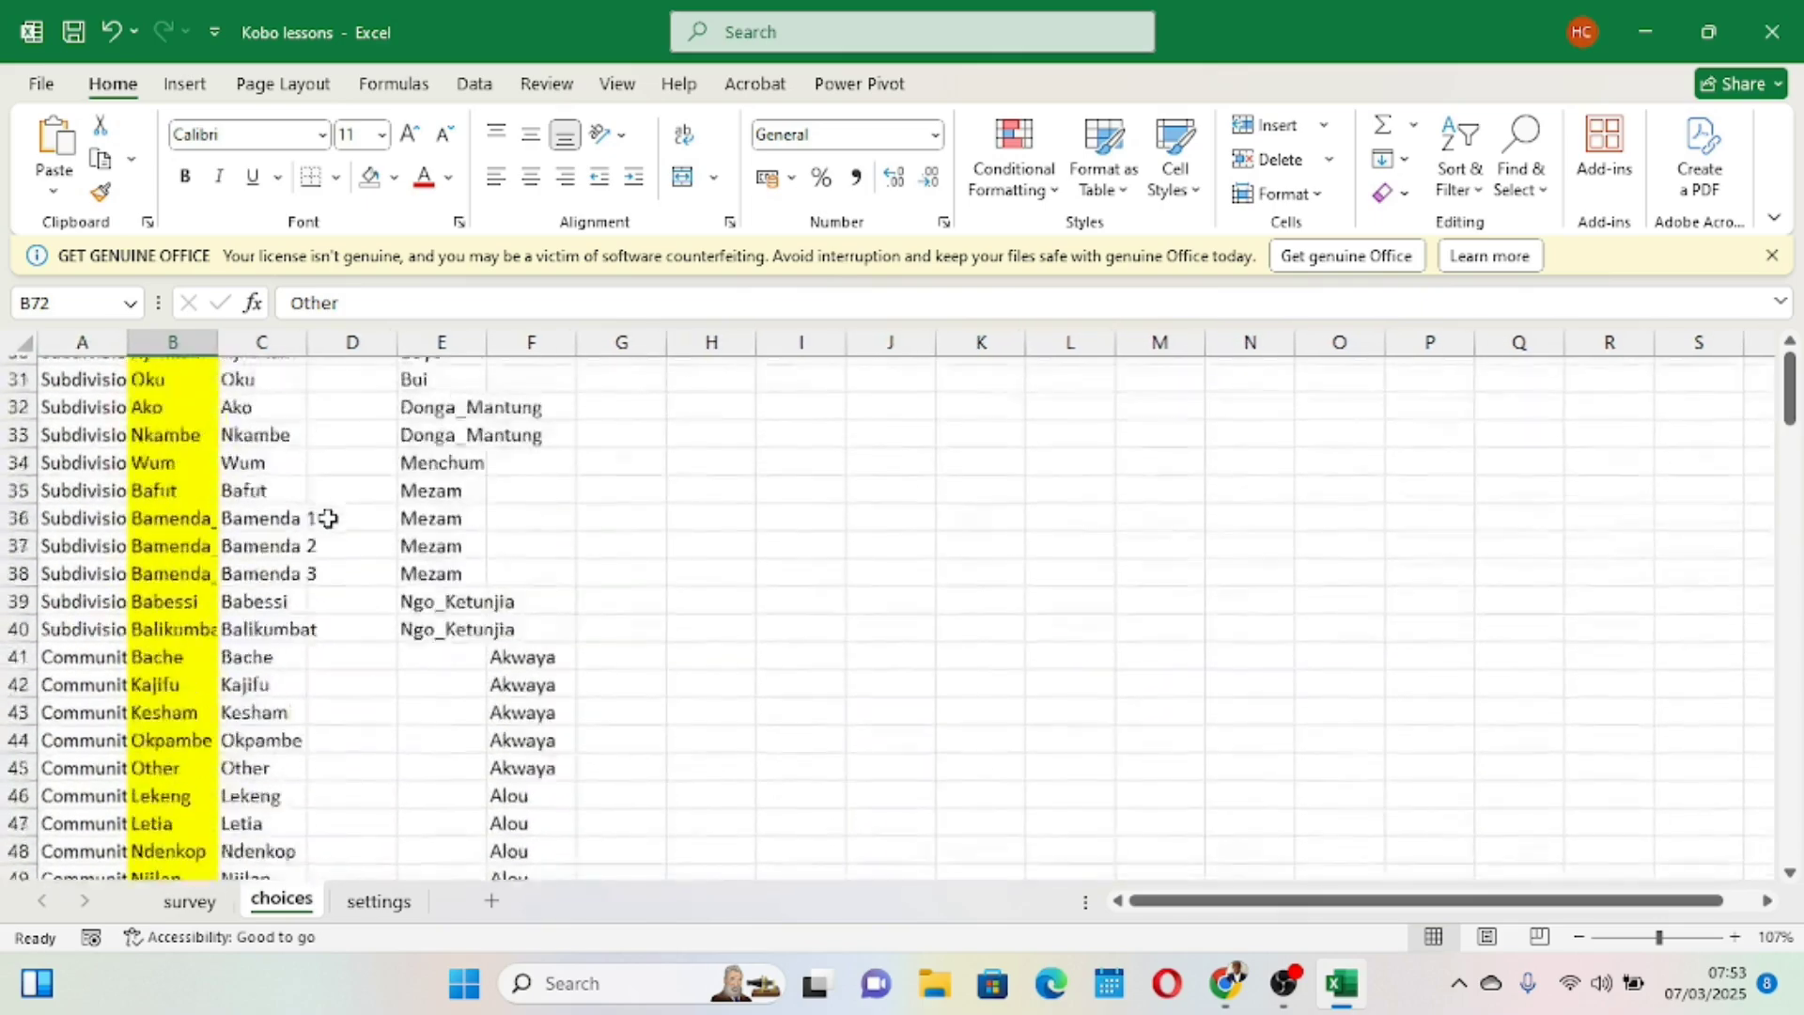
scroll(328, 517, "up", 5)
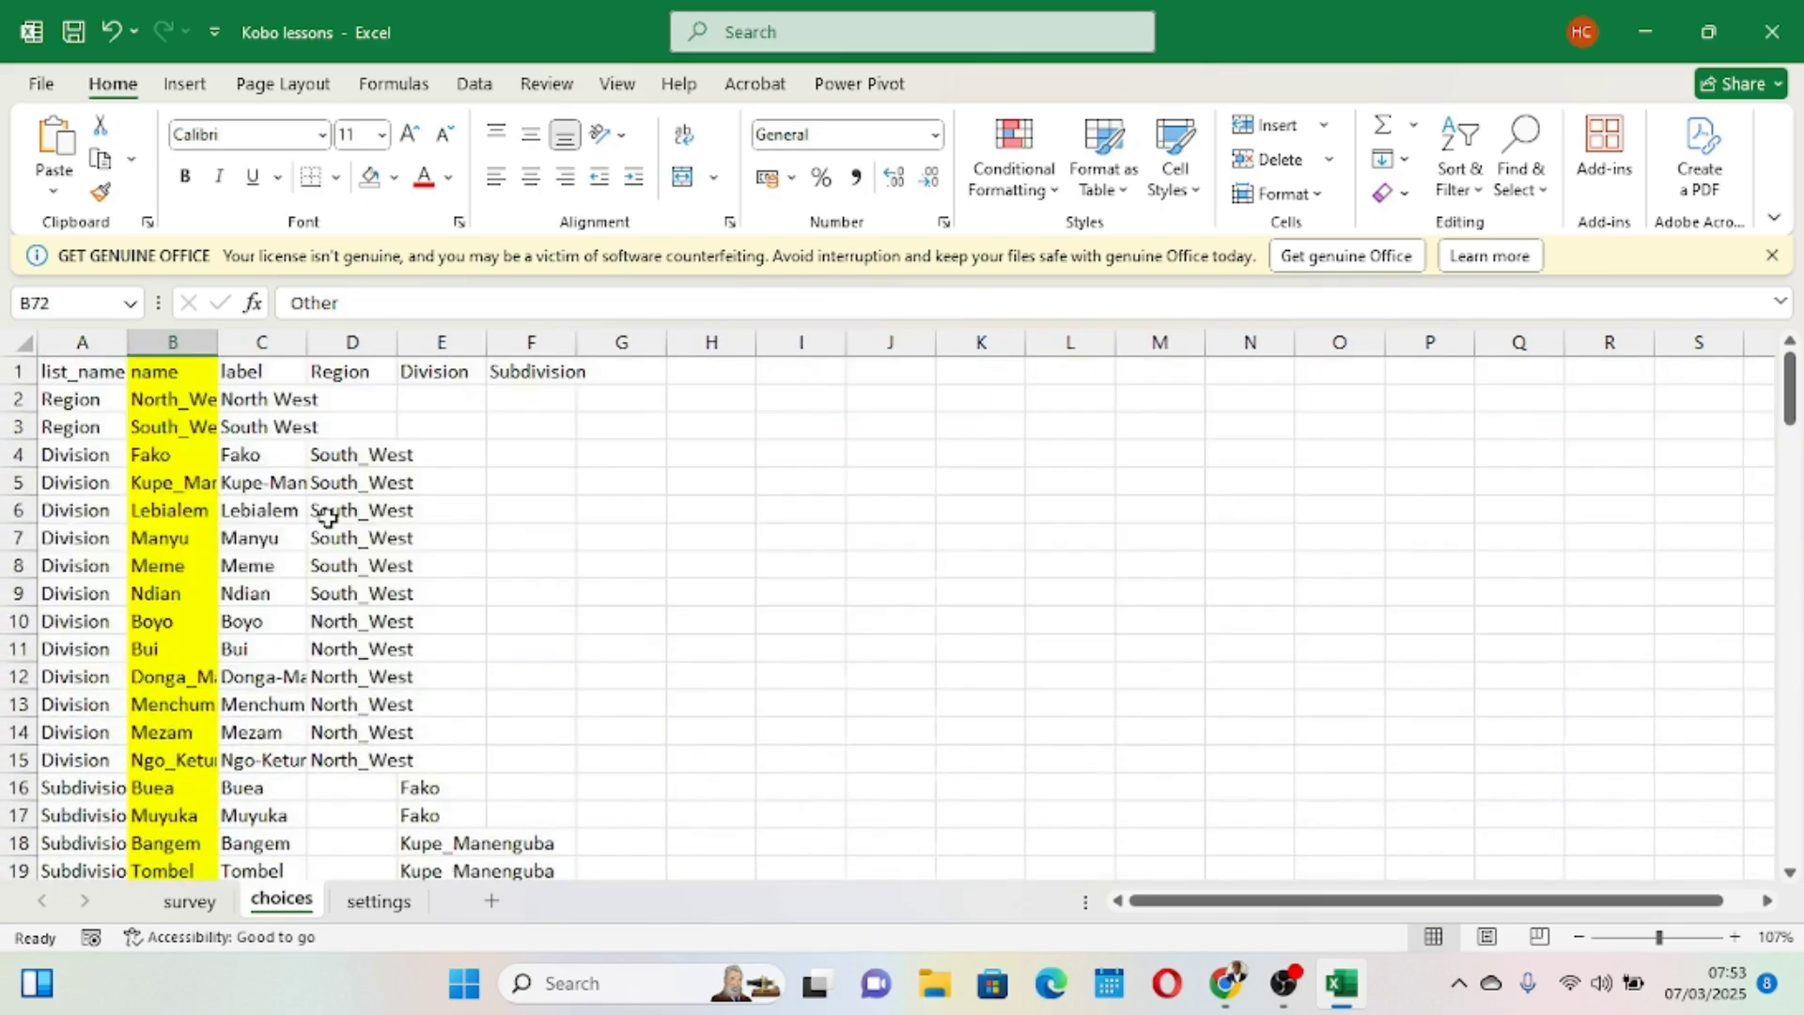
- AutoFit column B on the choices sheet so the longest location name fits
left_click_drag(126, 333, 126, 333)
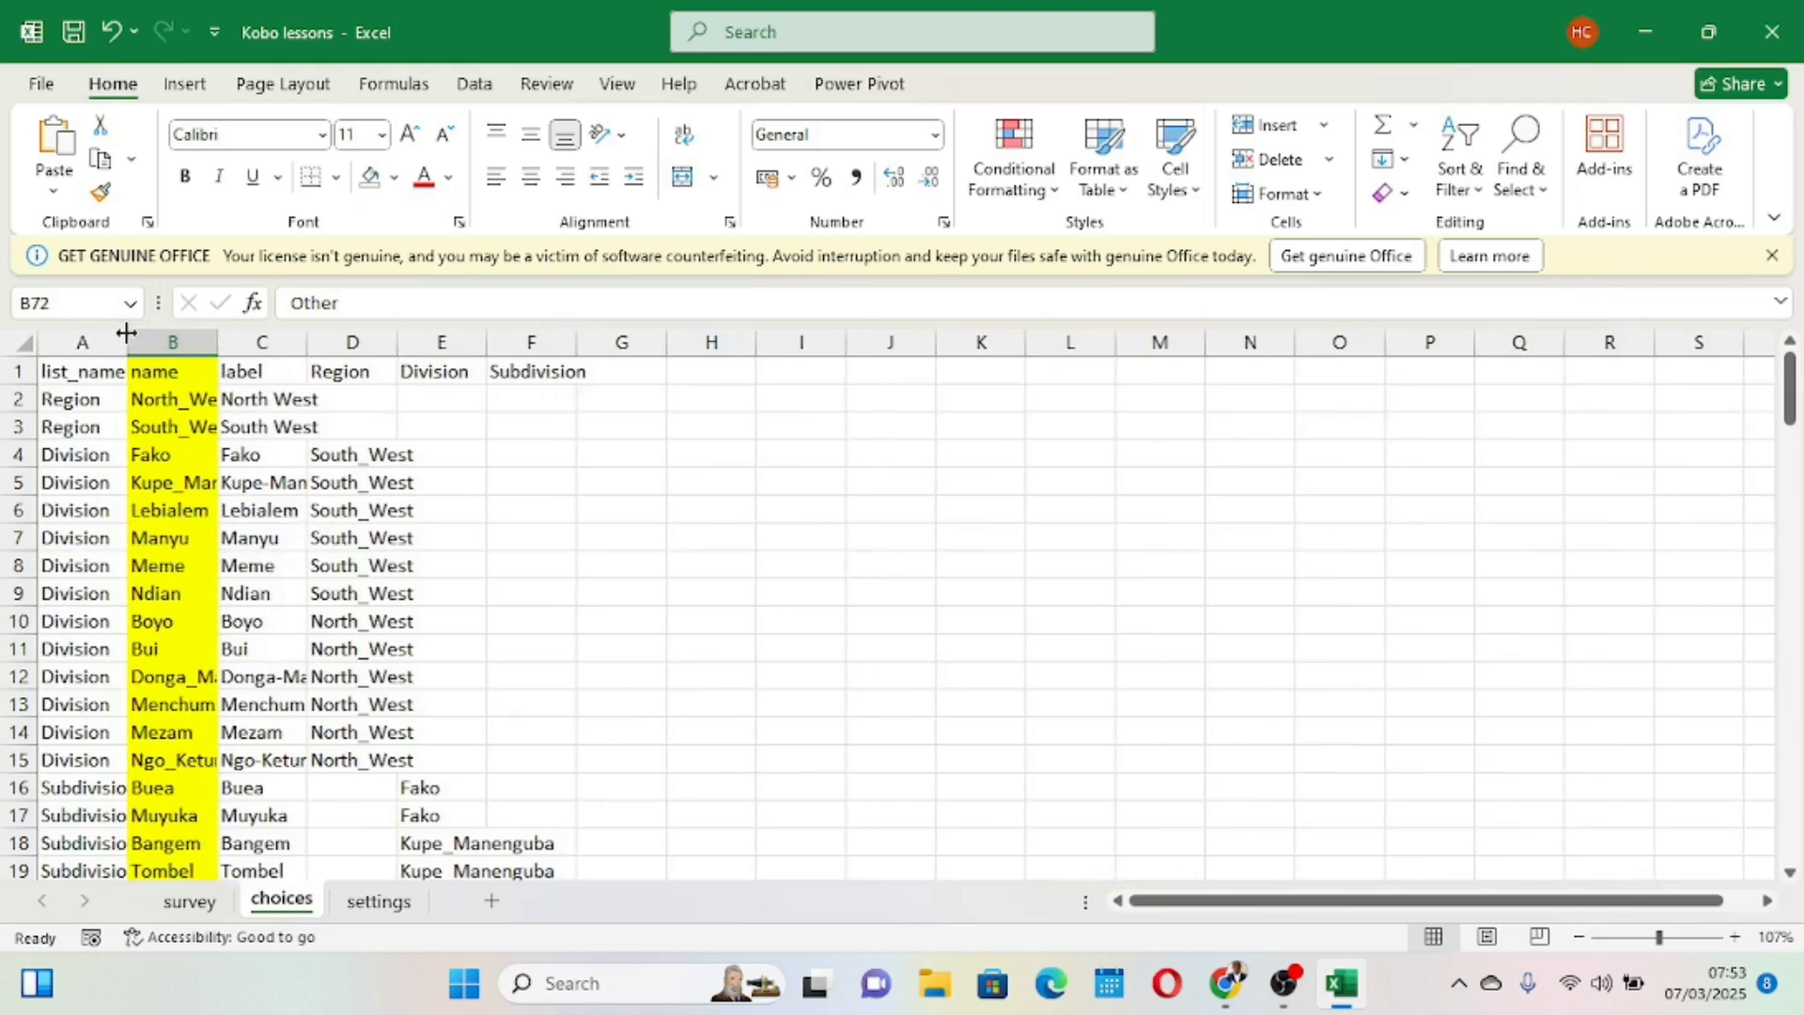
double_click(219, 335)
scroll(291, 508, "down", 3)
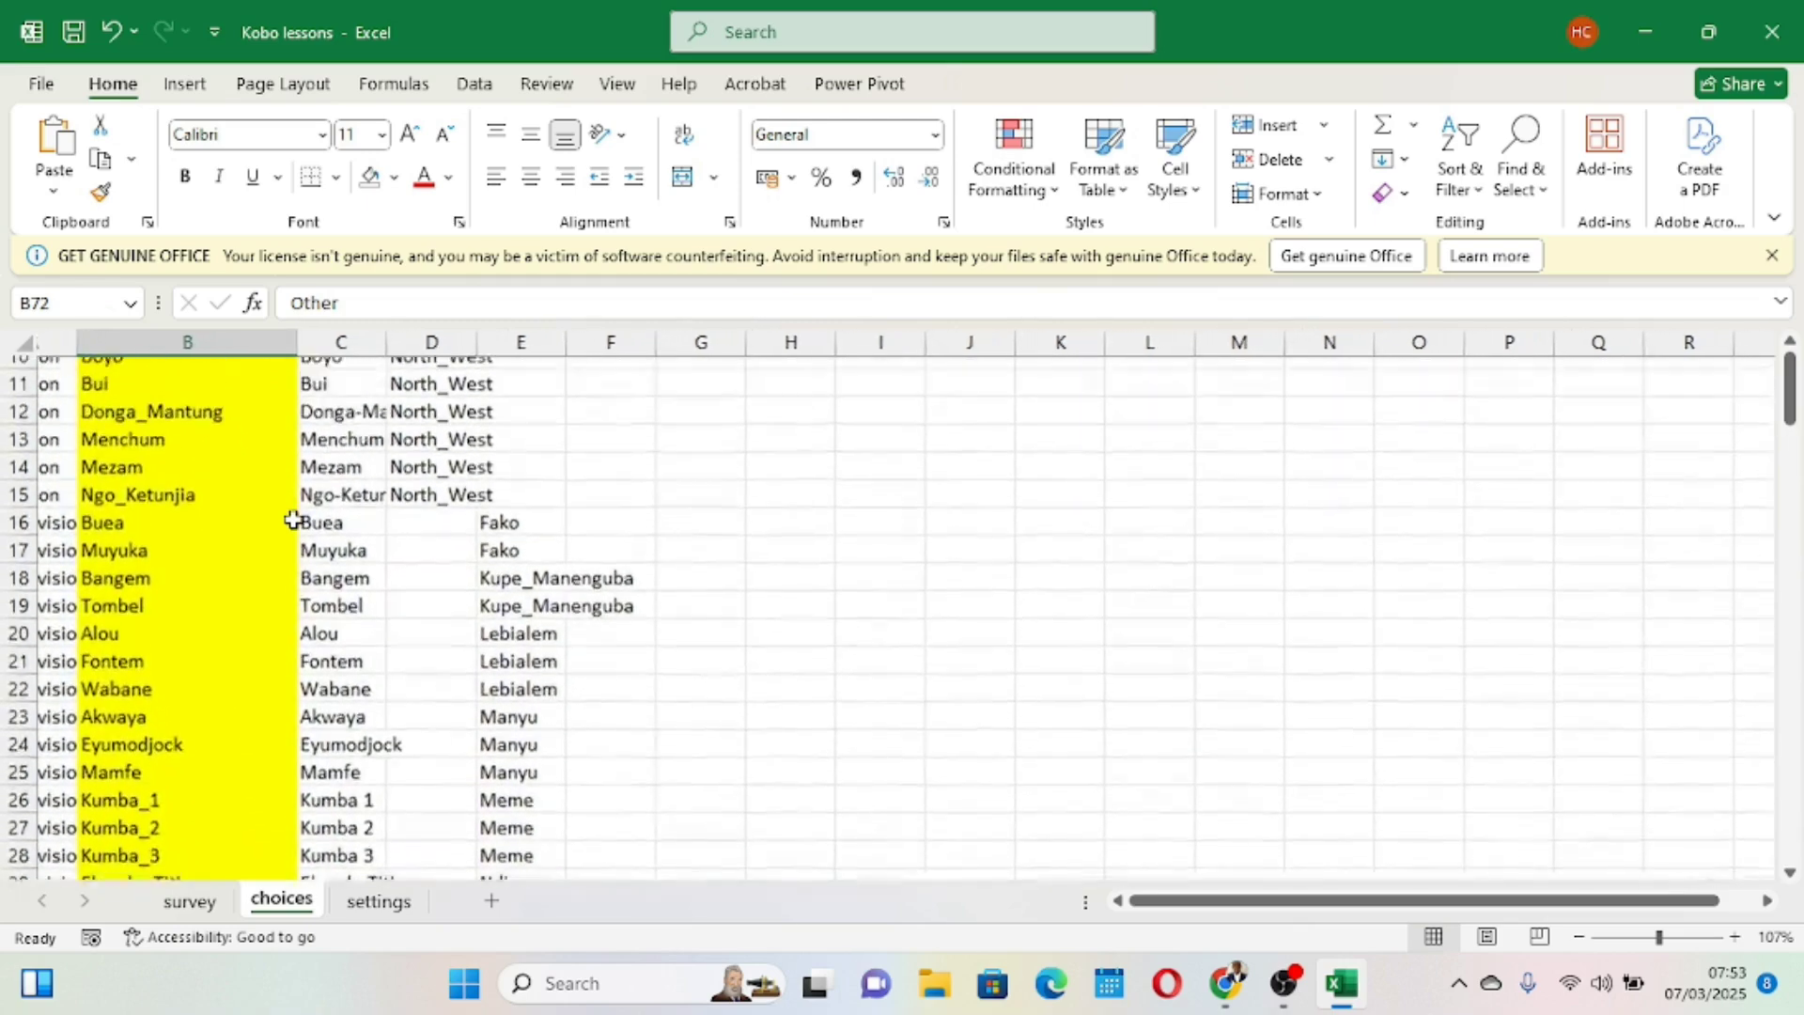
scroll(293, 519, "up", 3)
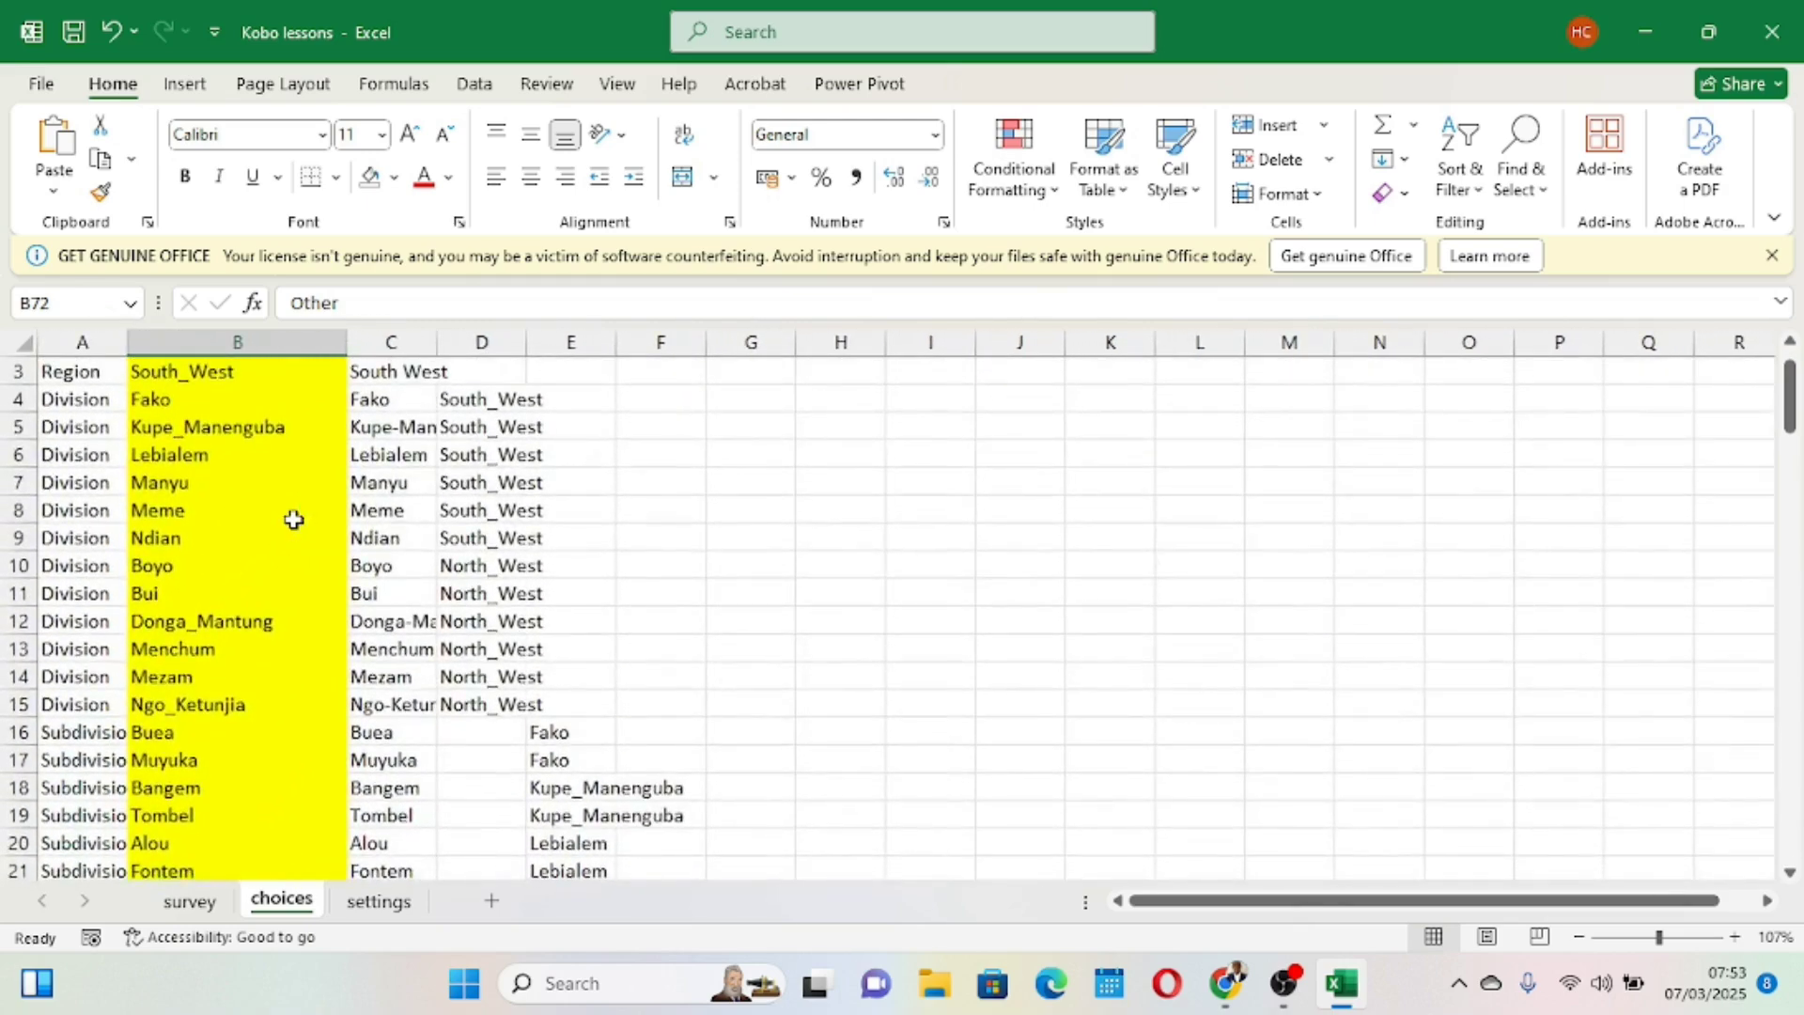
scroll(293, 518, "up", 1)
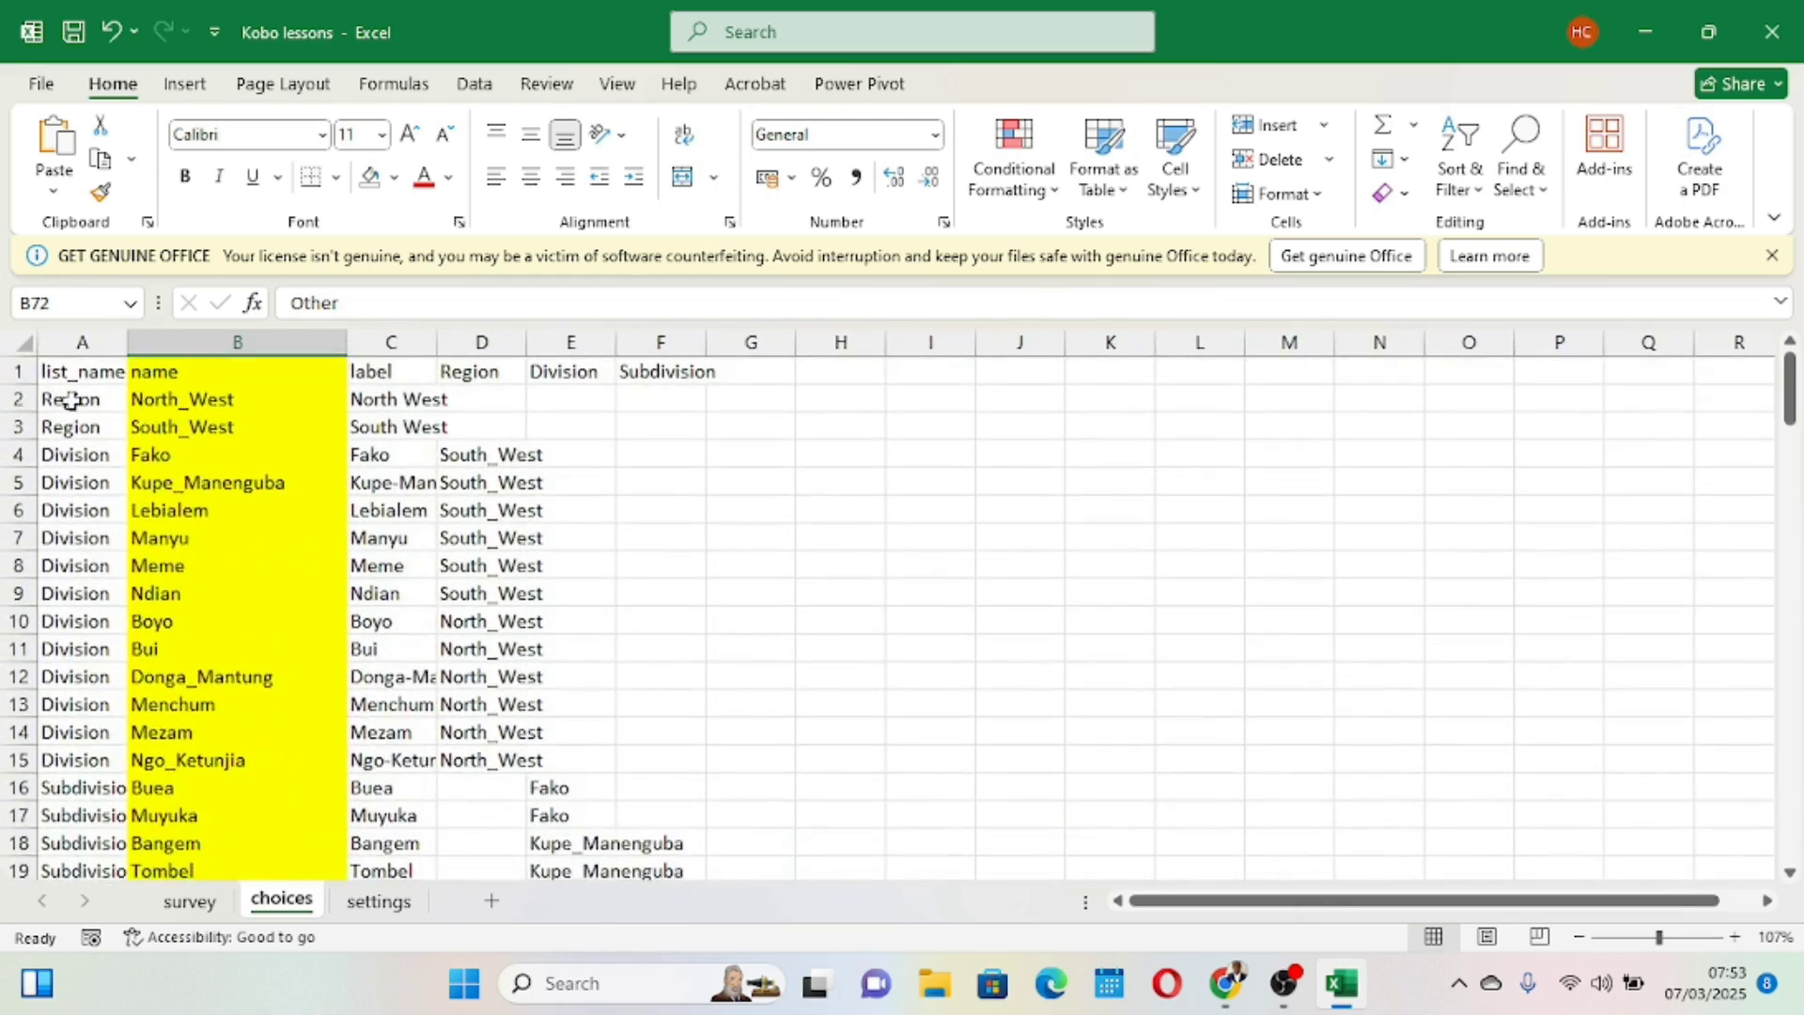
- Review the choices list, checking communities like Bache and Kajifu under Akwaya, Lekeng and Letia under Alou
left_click(71, 401)
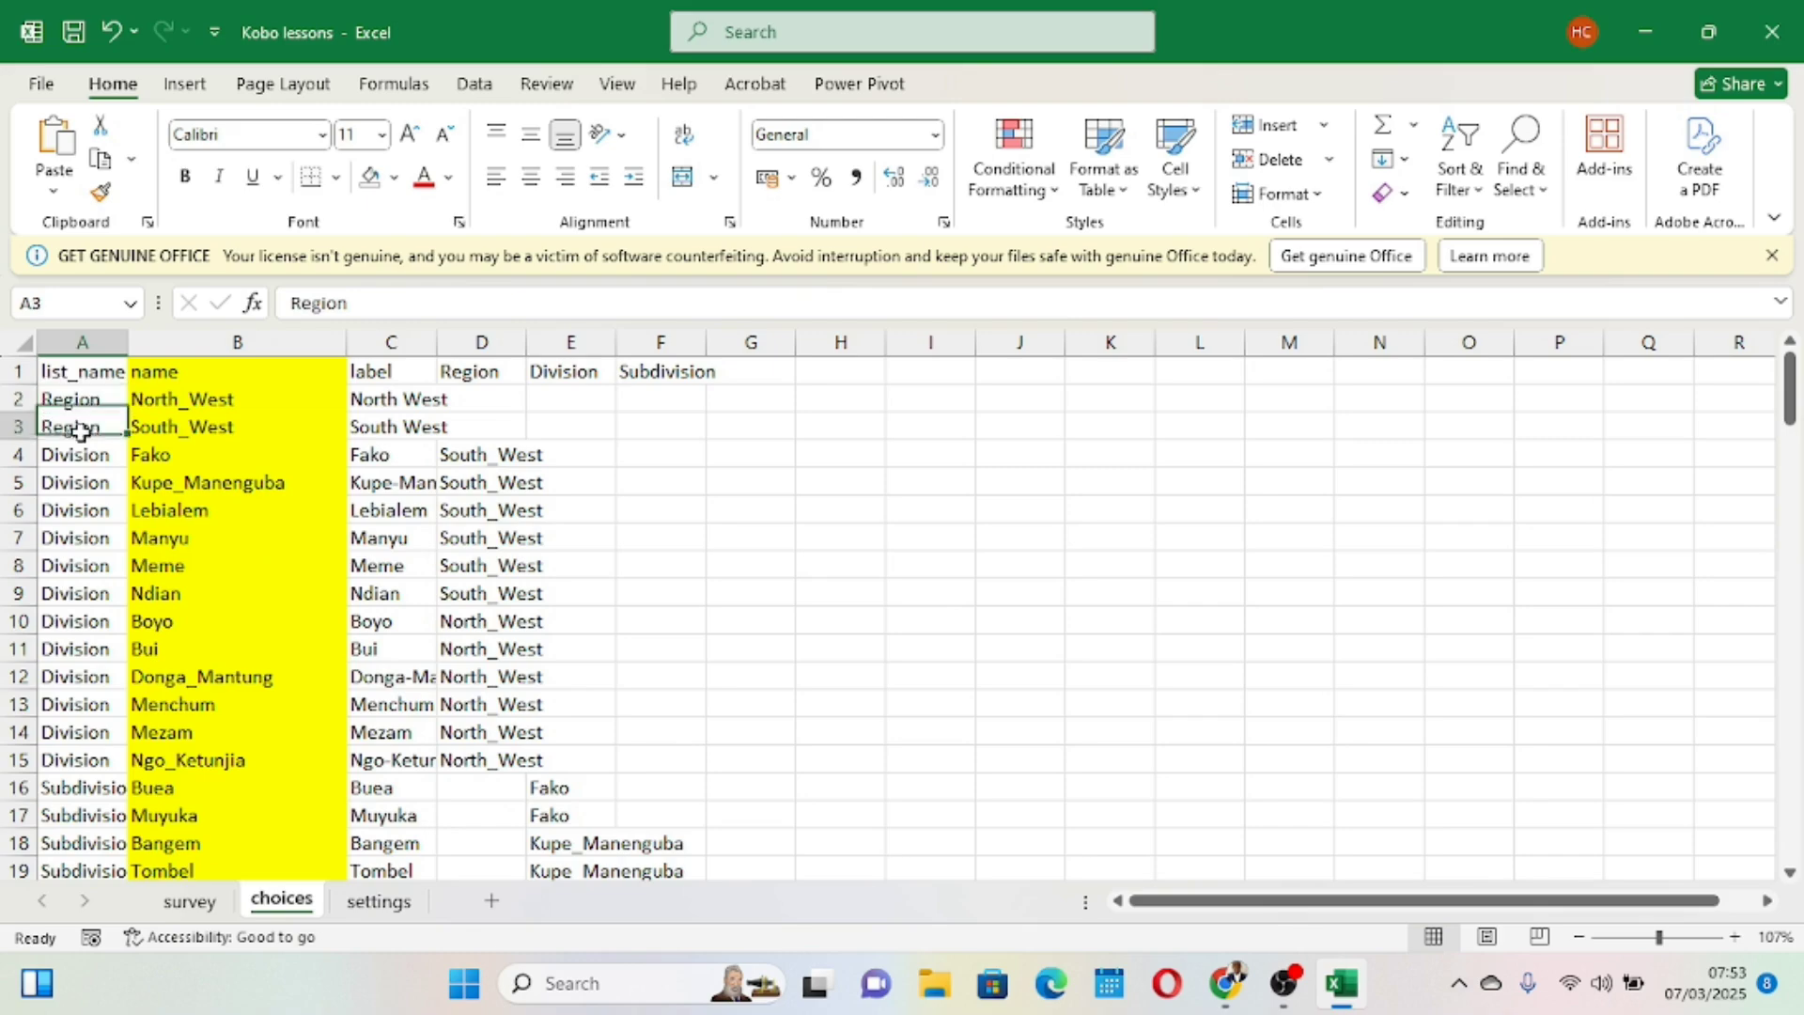
scroll(94, 590, "down", 4)
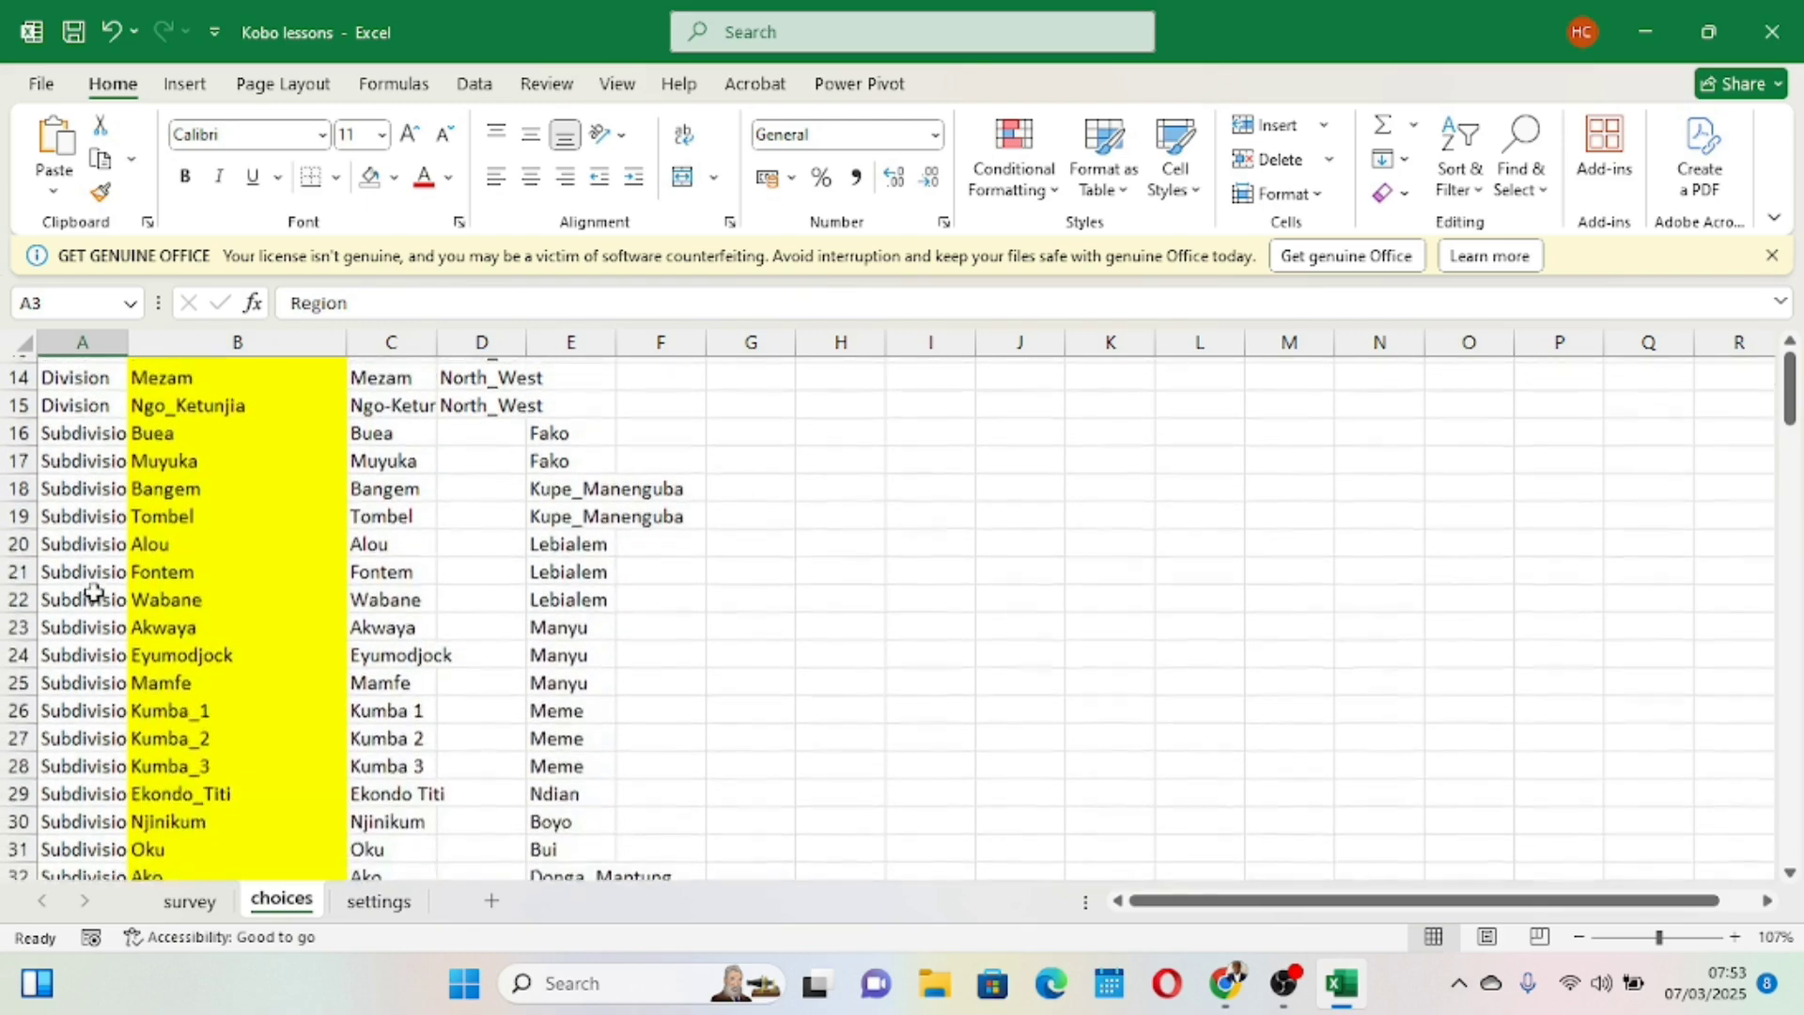
scroll(94, 590, "up", 1)
scroll(94, 590, "up", 4)
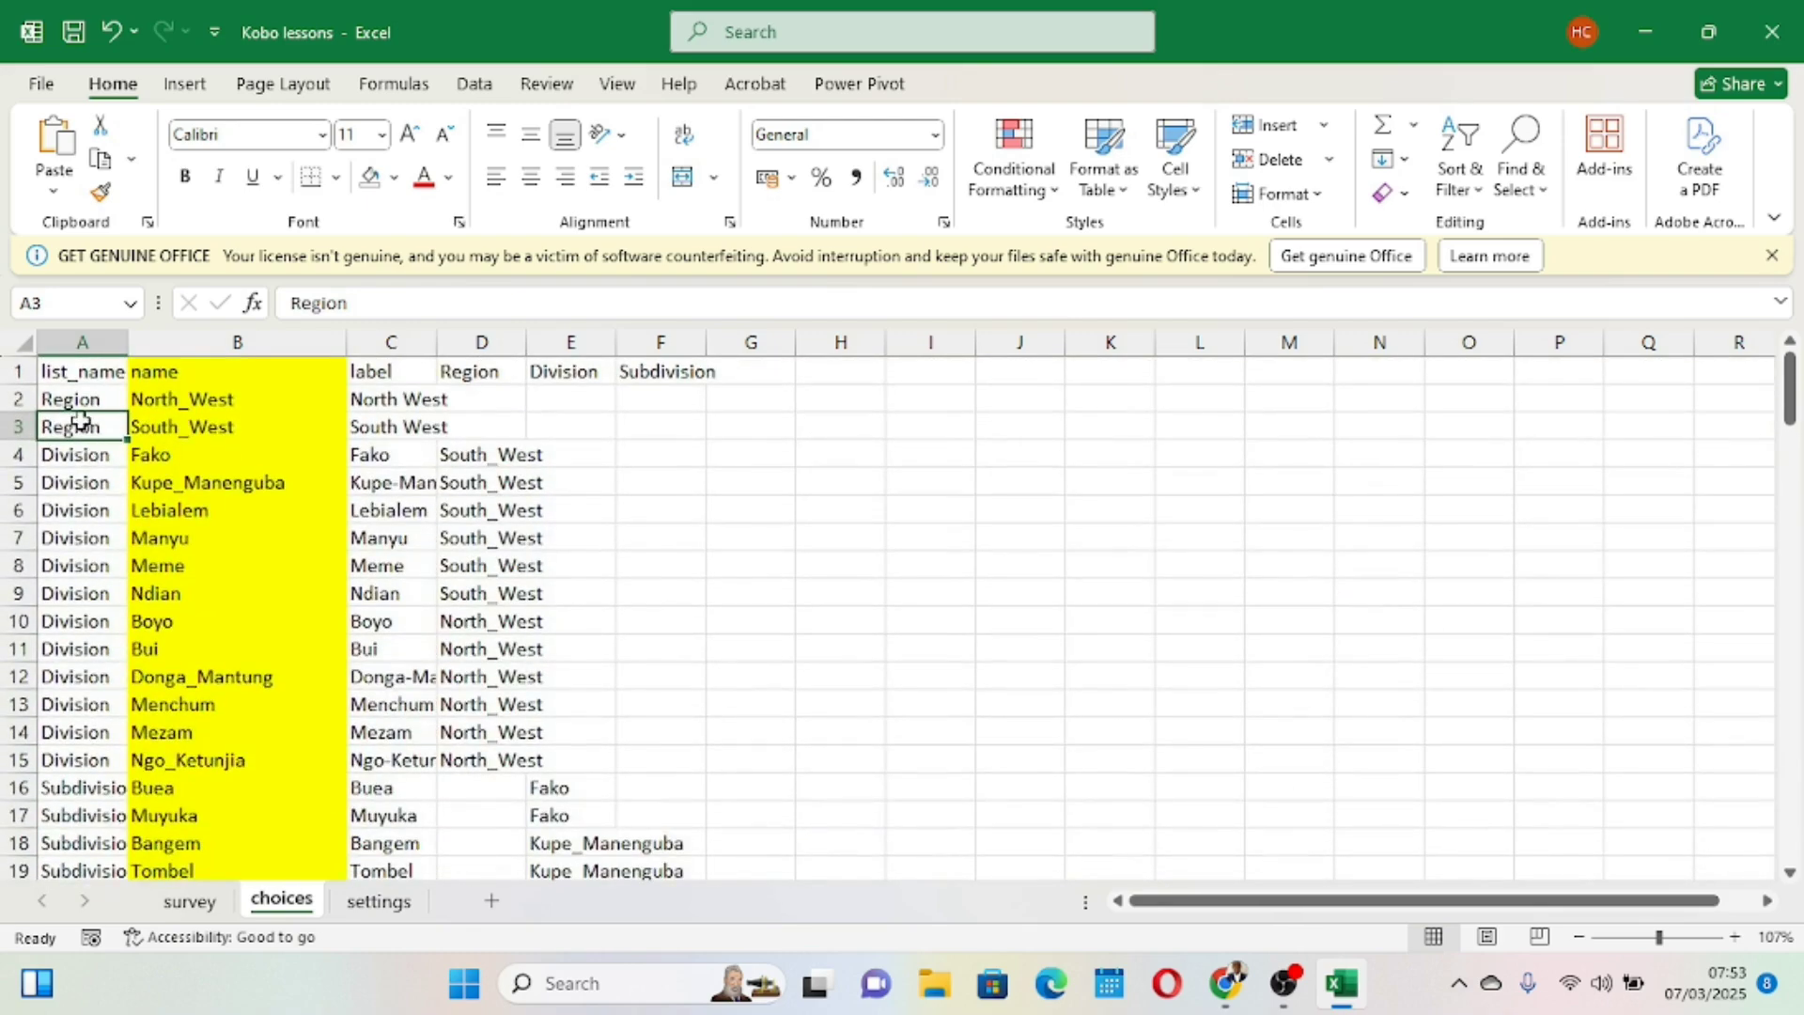
scroll(80, 550, "down", 11)
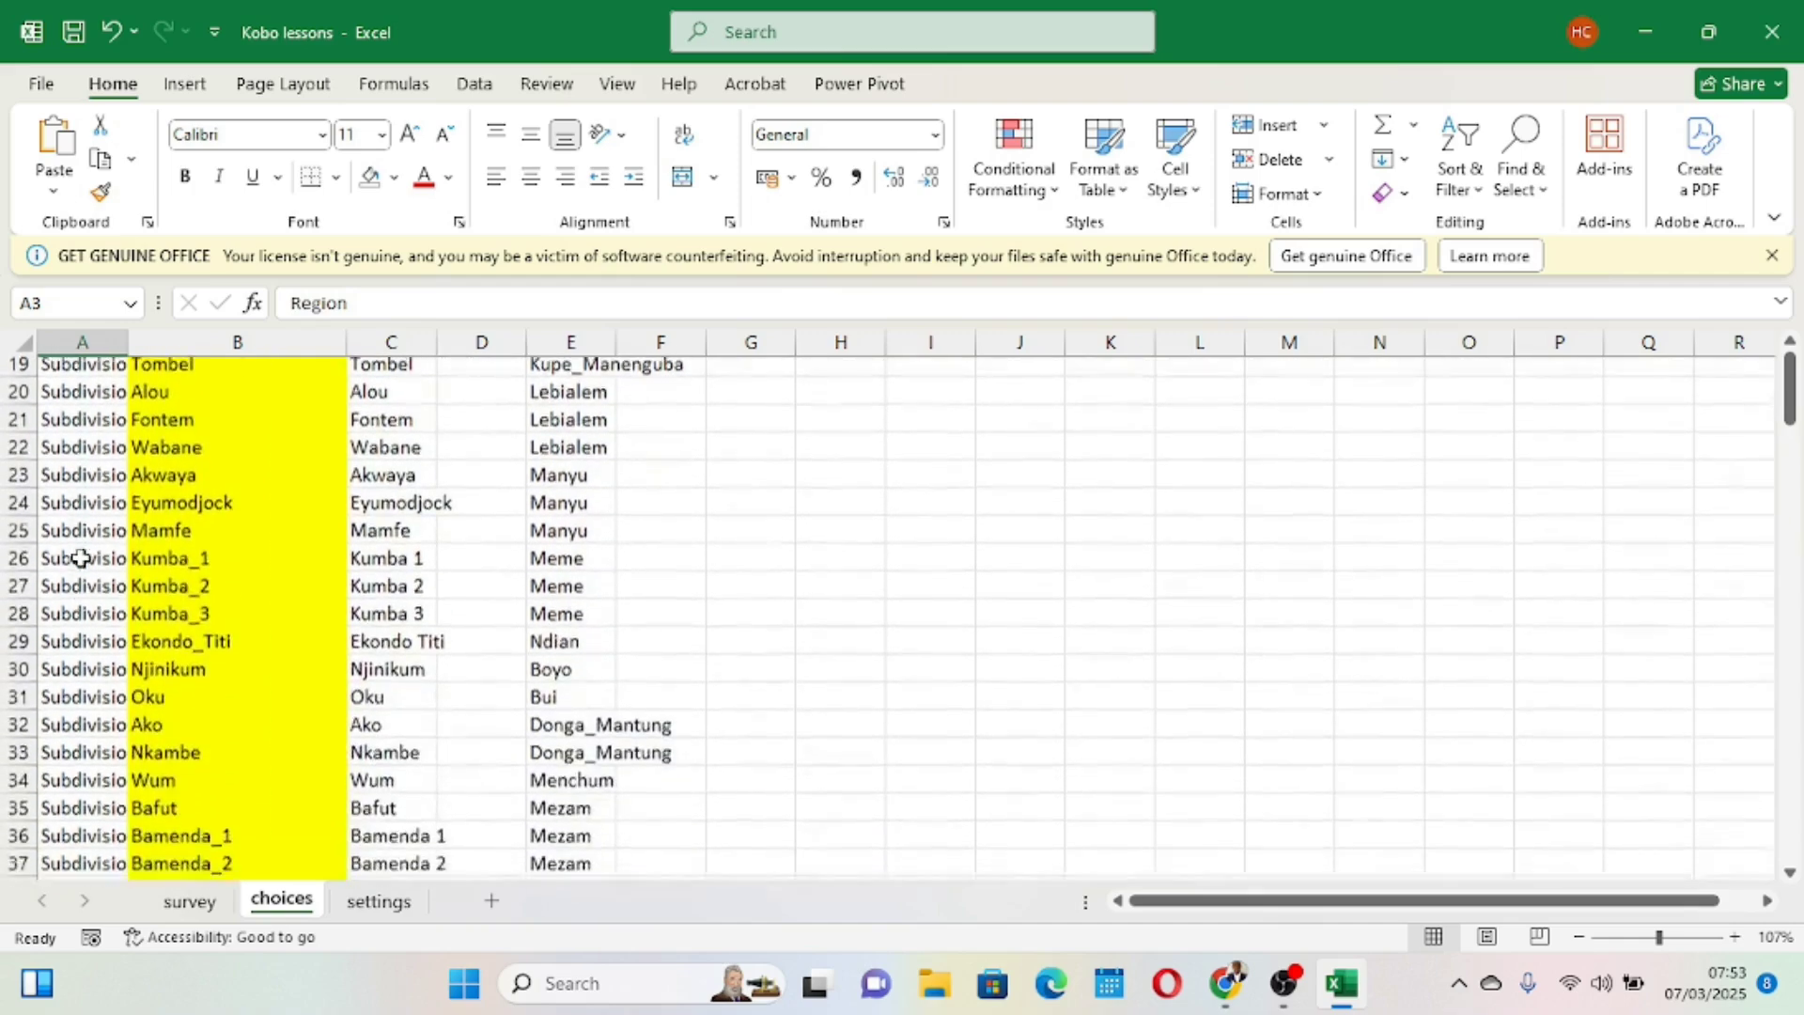
scroll(80, 556, "down", 6)
scroll(83, 555, "up", 17)
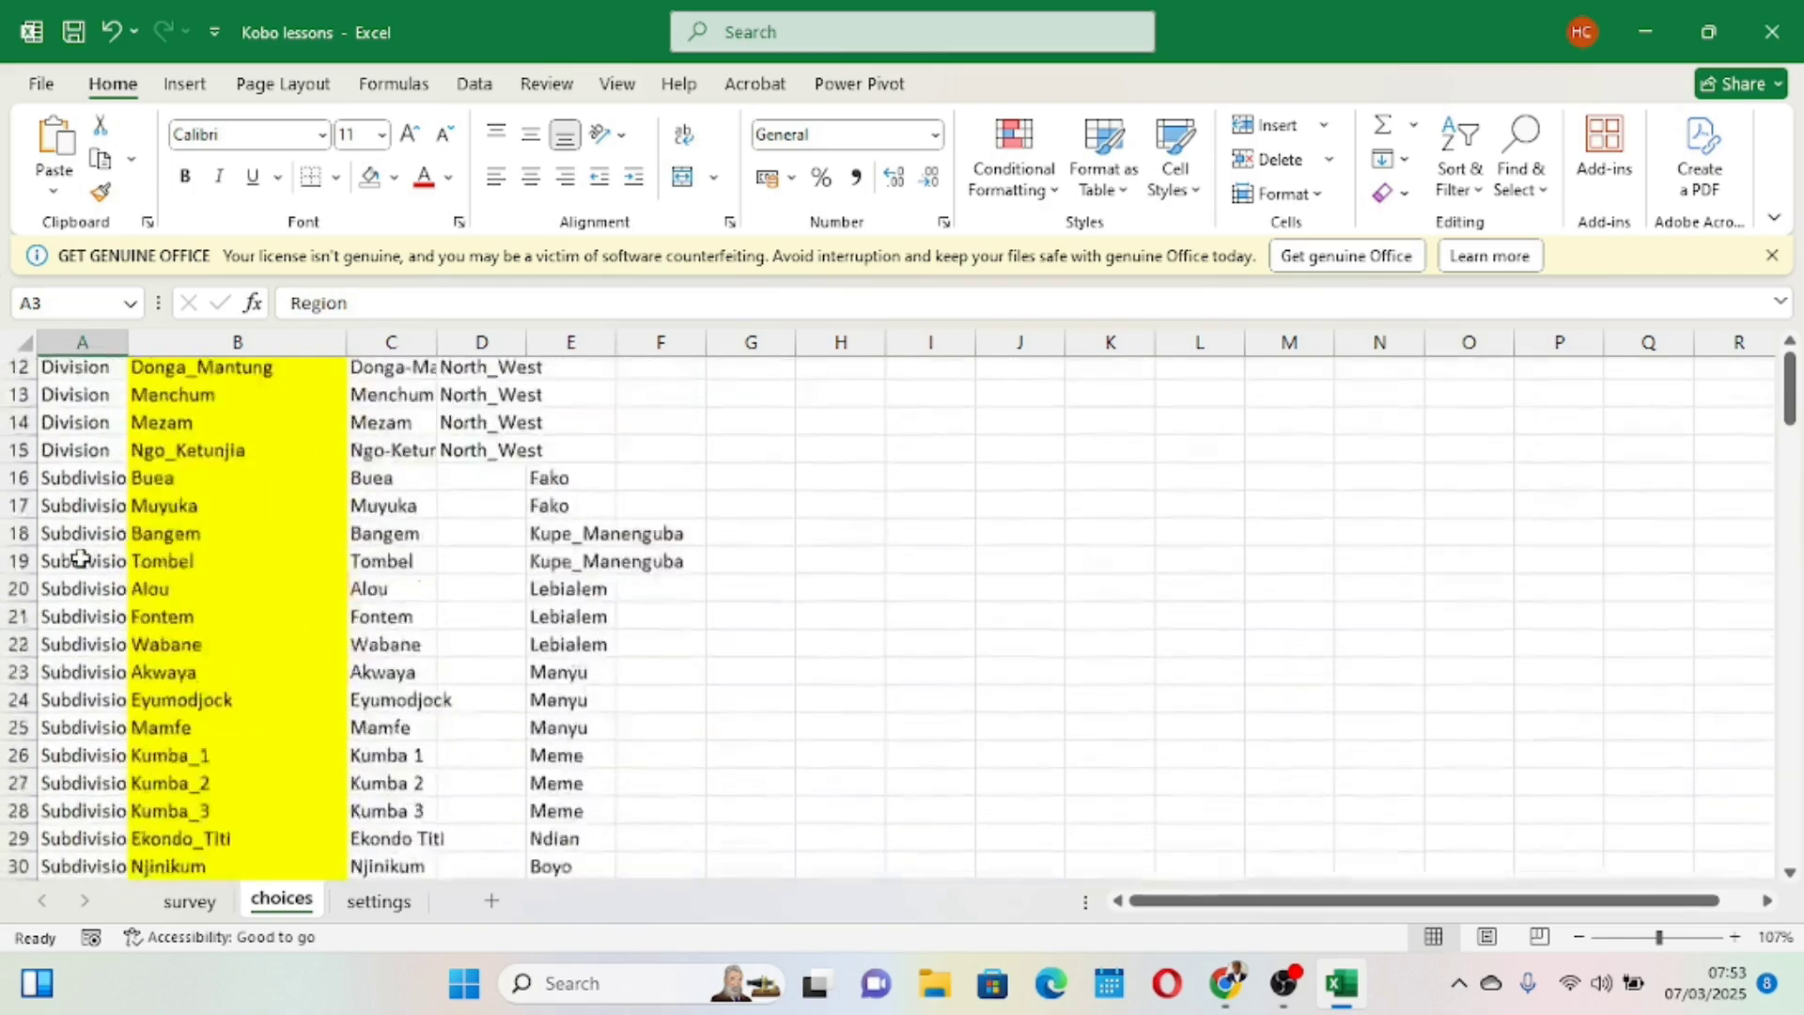
left_click(72, 369)
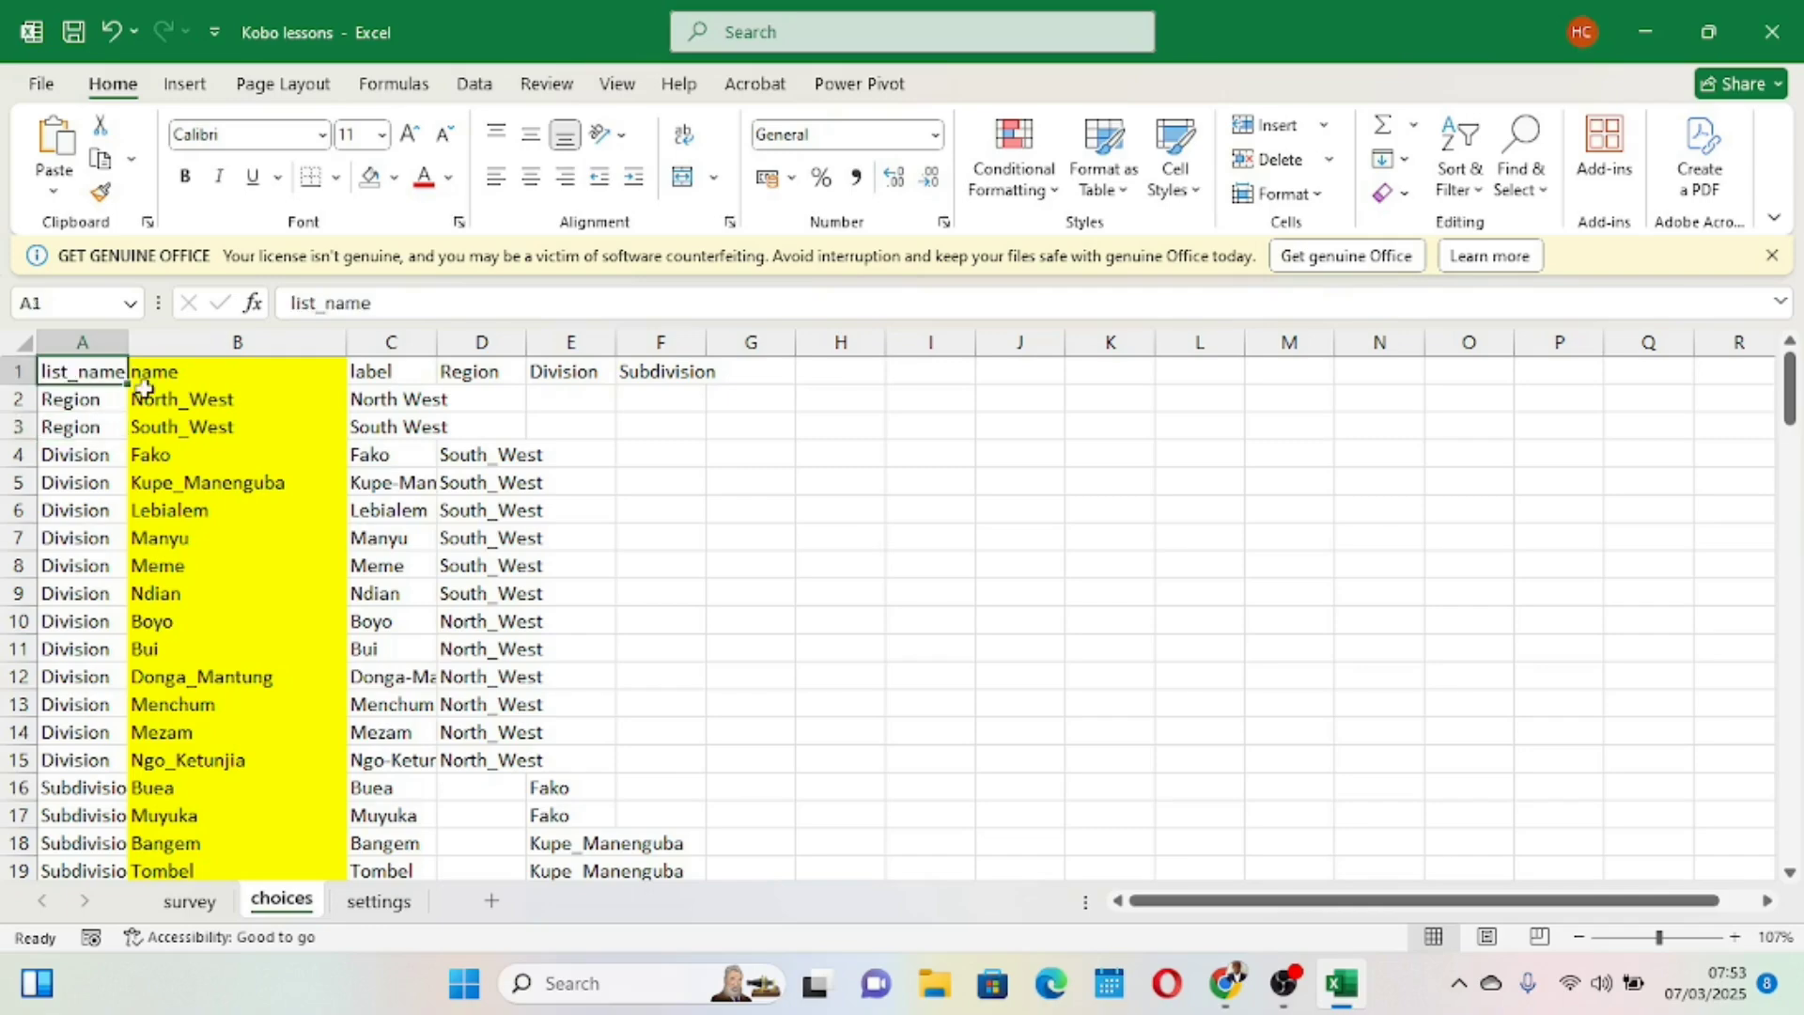
left_click(193, 368)
scroll(270, 585, "down", 12)
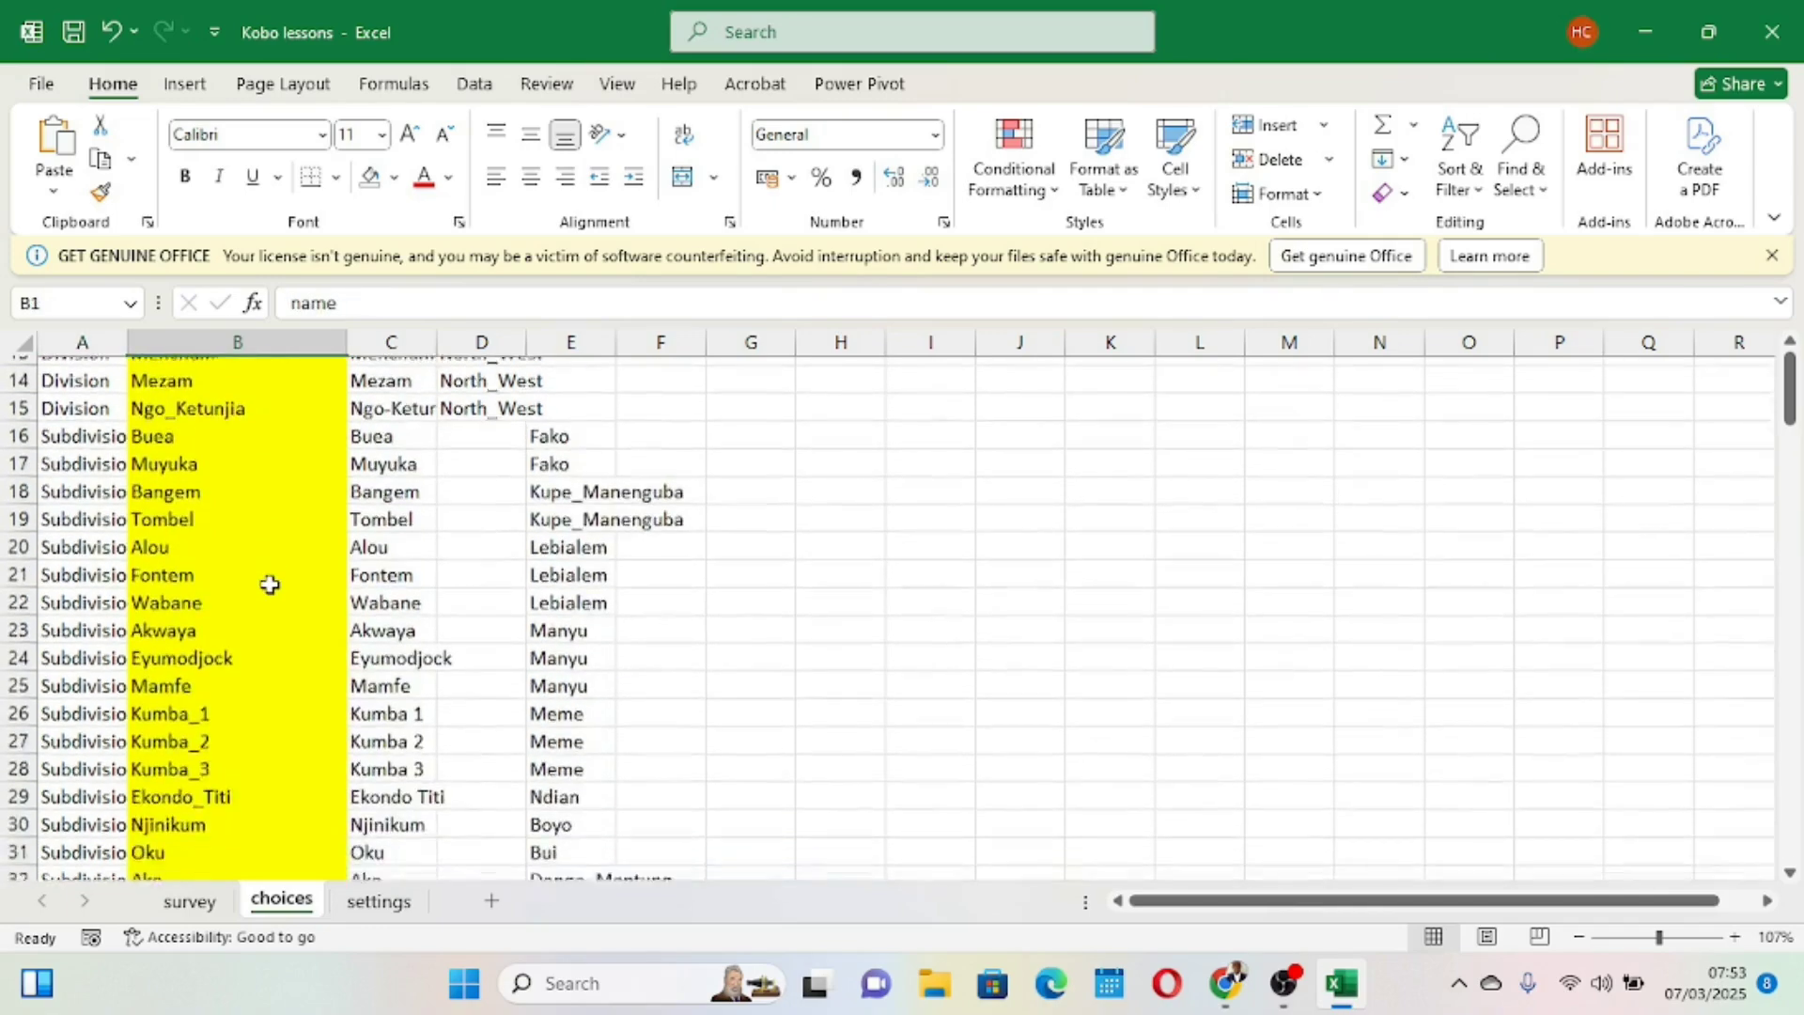
scroll(270, 584, "up", 5)
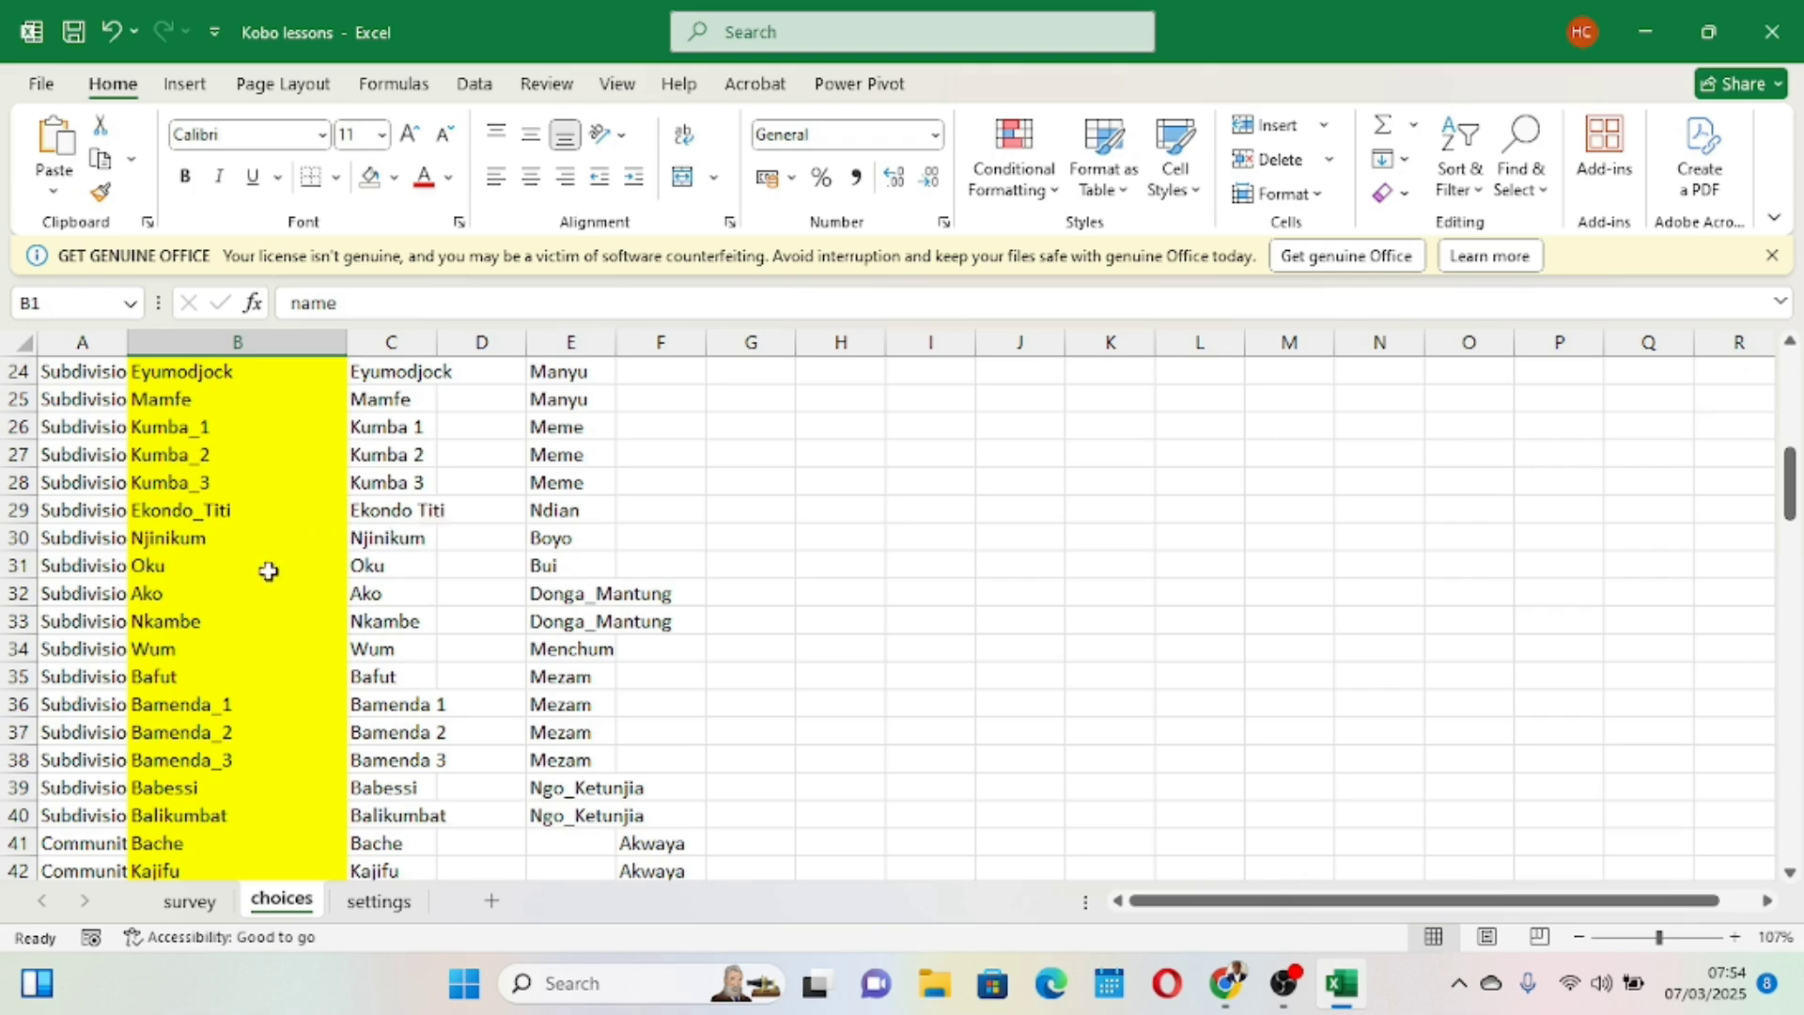
scroll(406, 609, "up", 8)
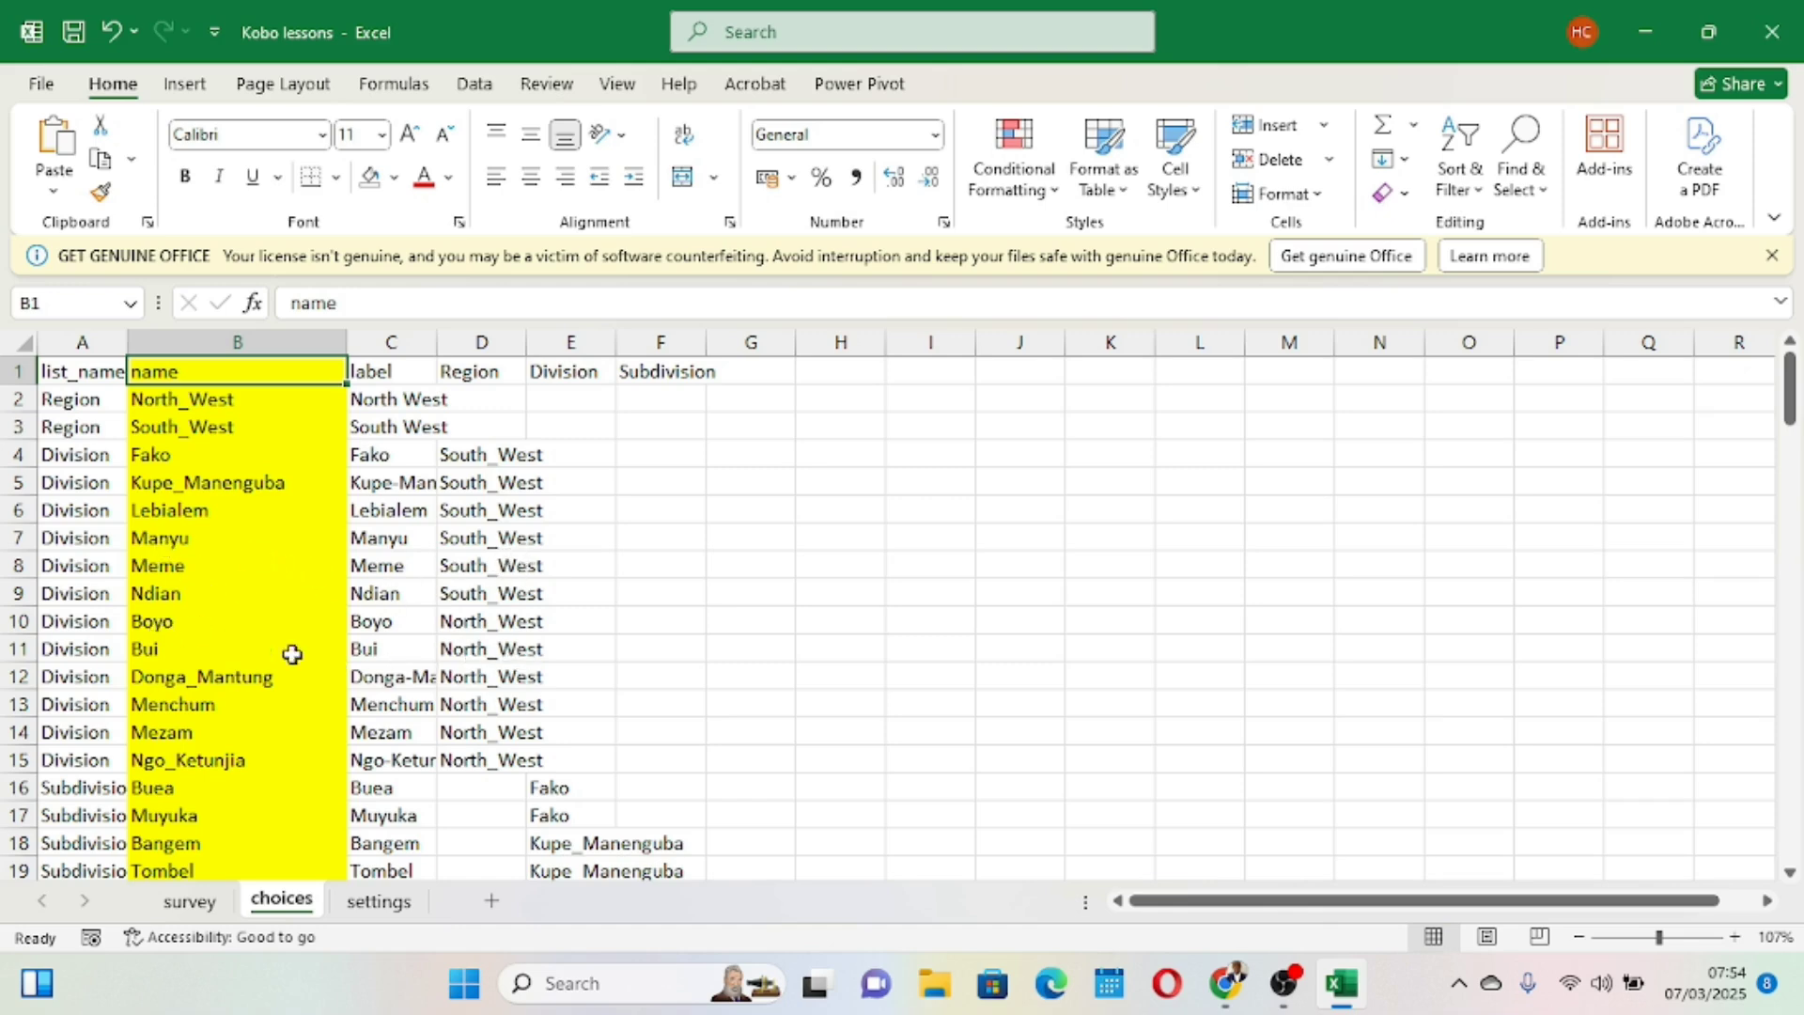
scroll(375, 716, "down", 4)
scroll(403, 713, "up", 4)
scroll(588, 684, "down", 2)
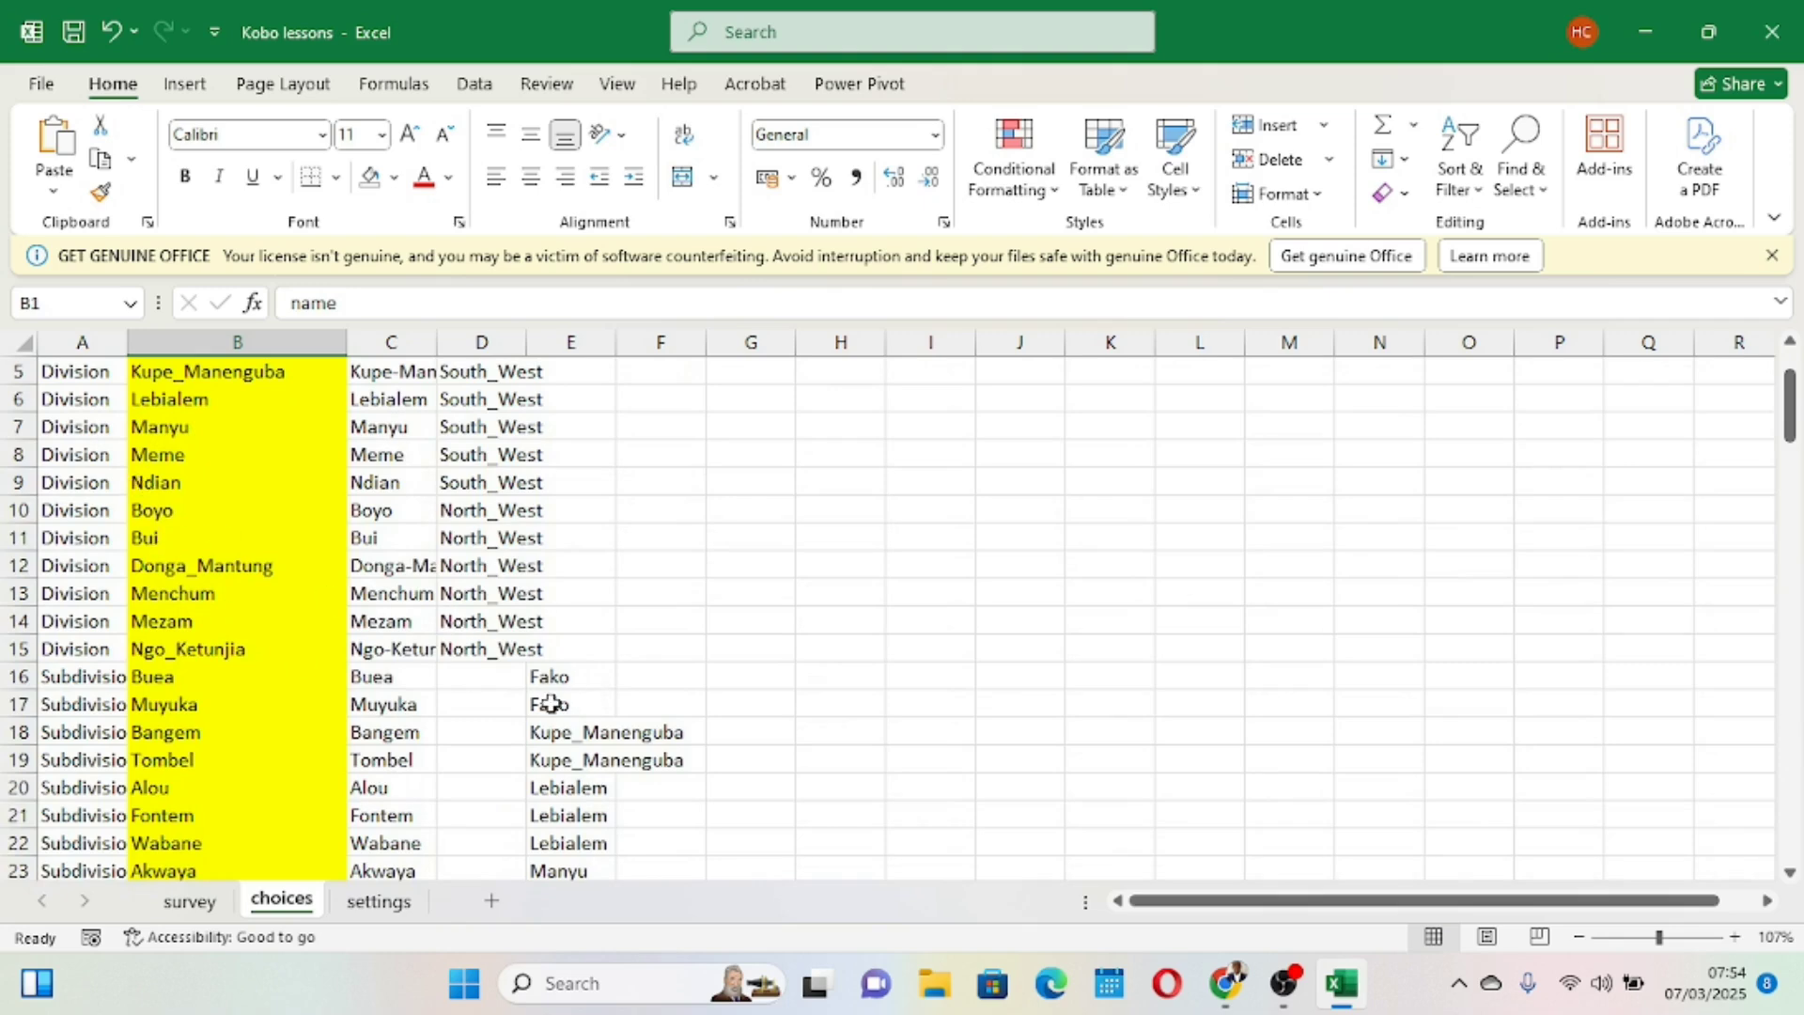
scroll(554, 700, "down", 9)
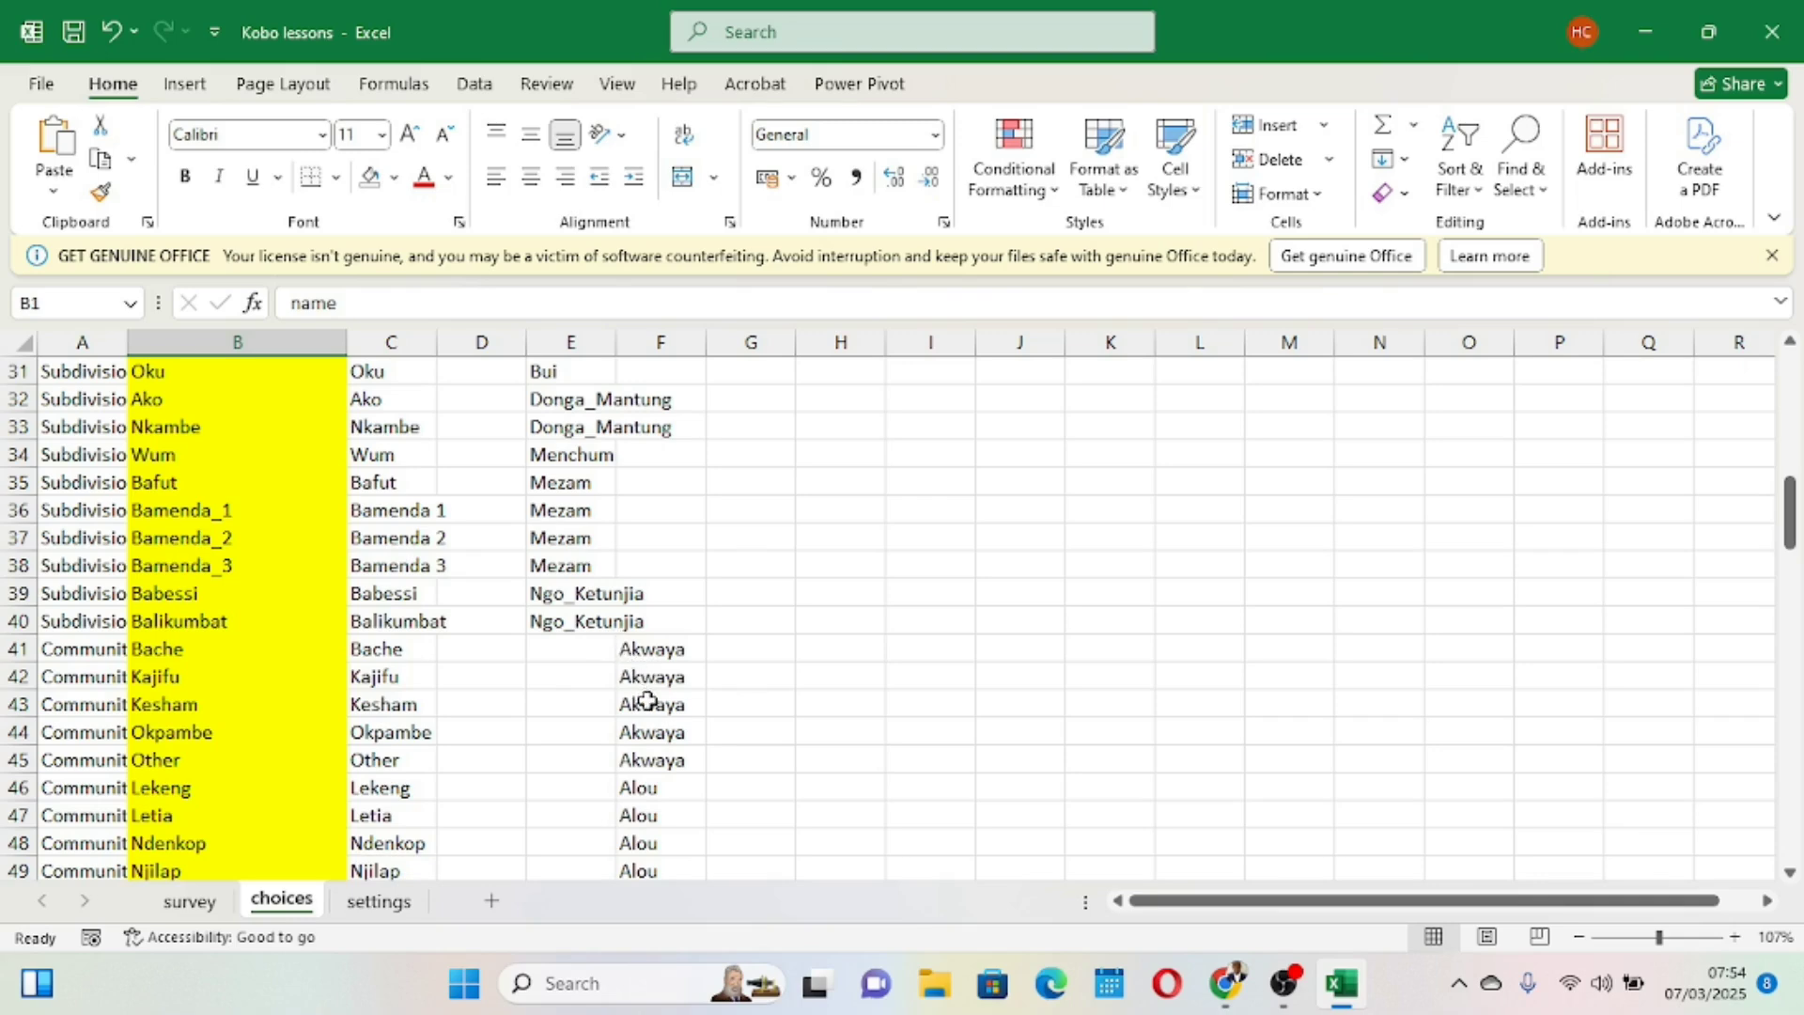
scroll(627, 616, "up", 10)
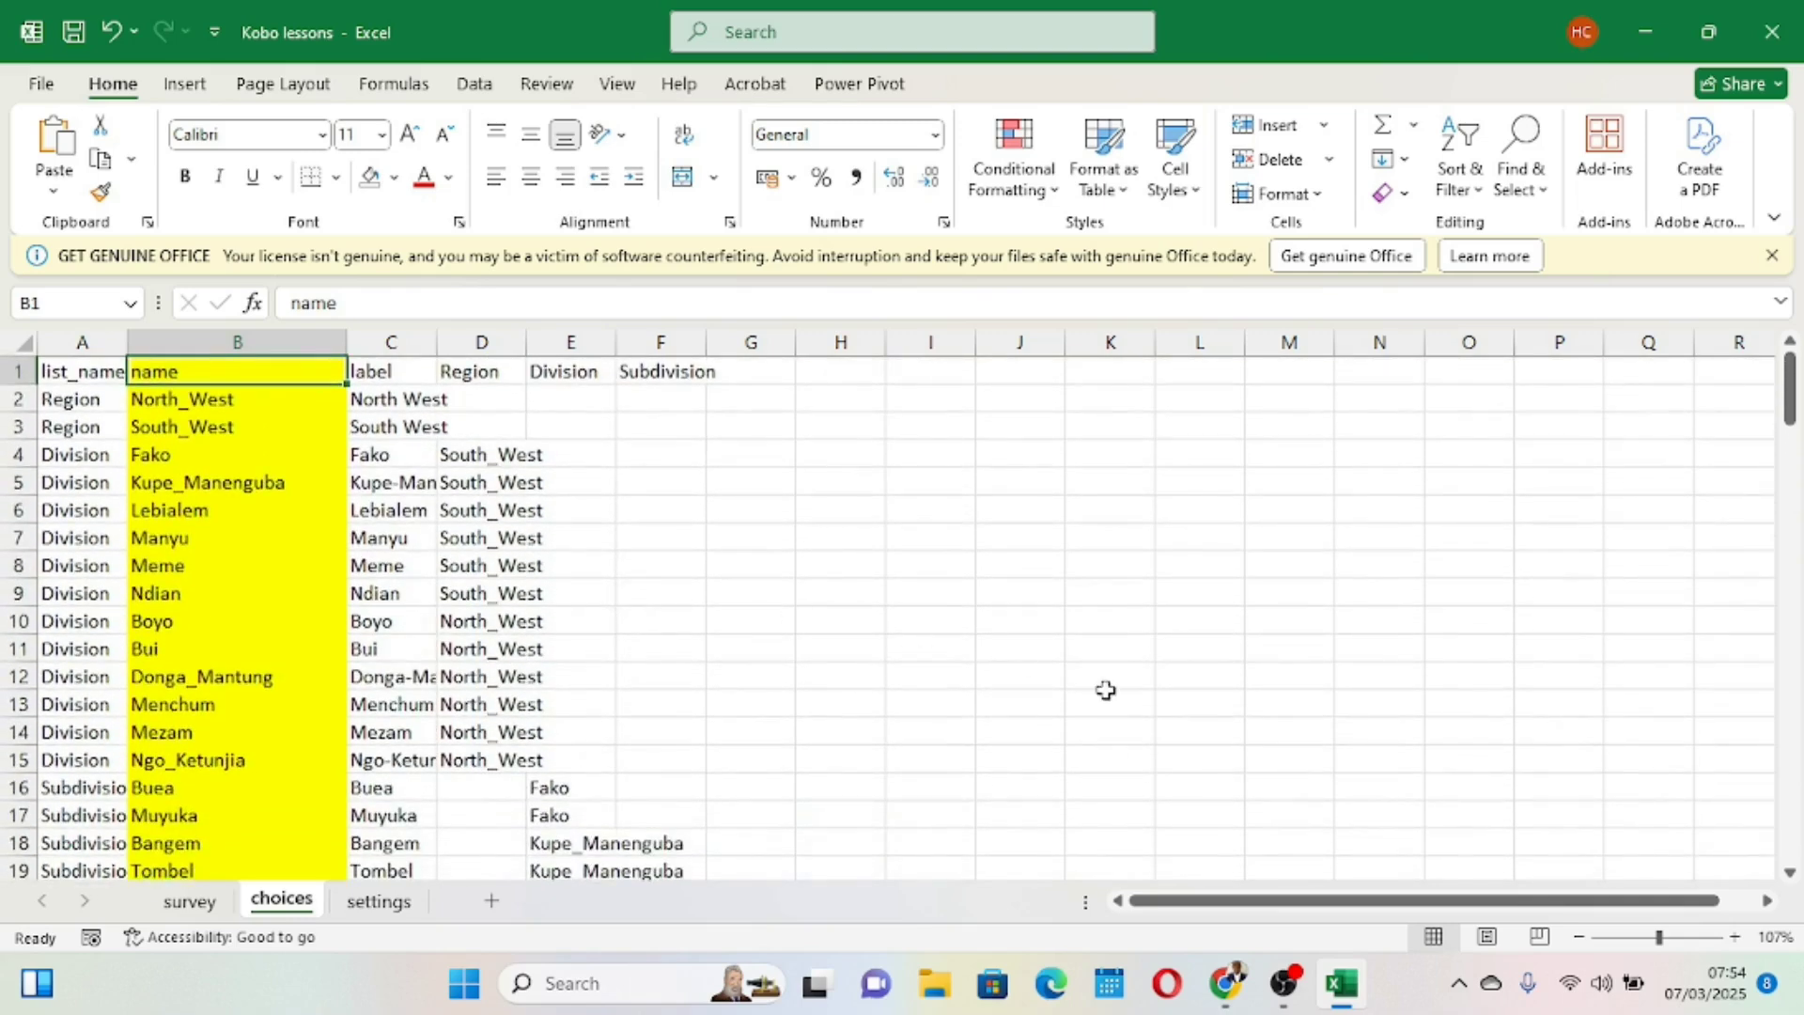
- Deploy the updated lessonsss form in KoboToolbox as v1
mouse_move(1226, 983)
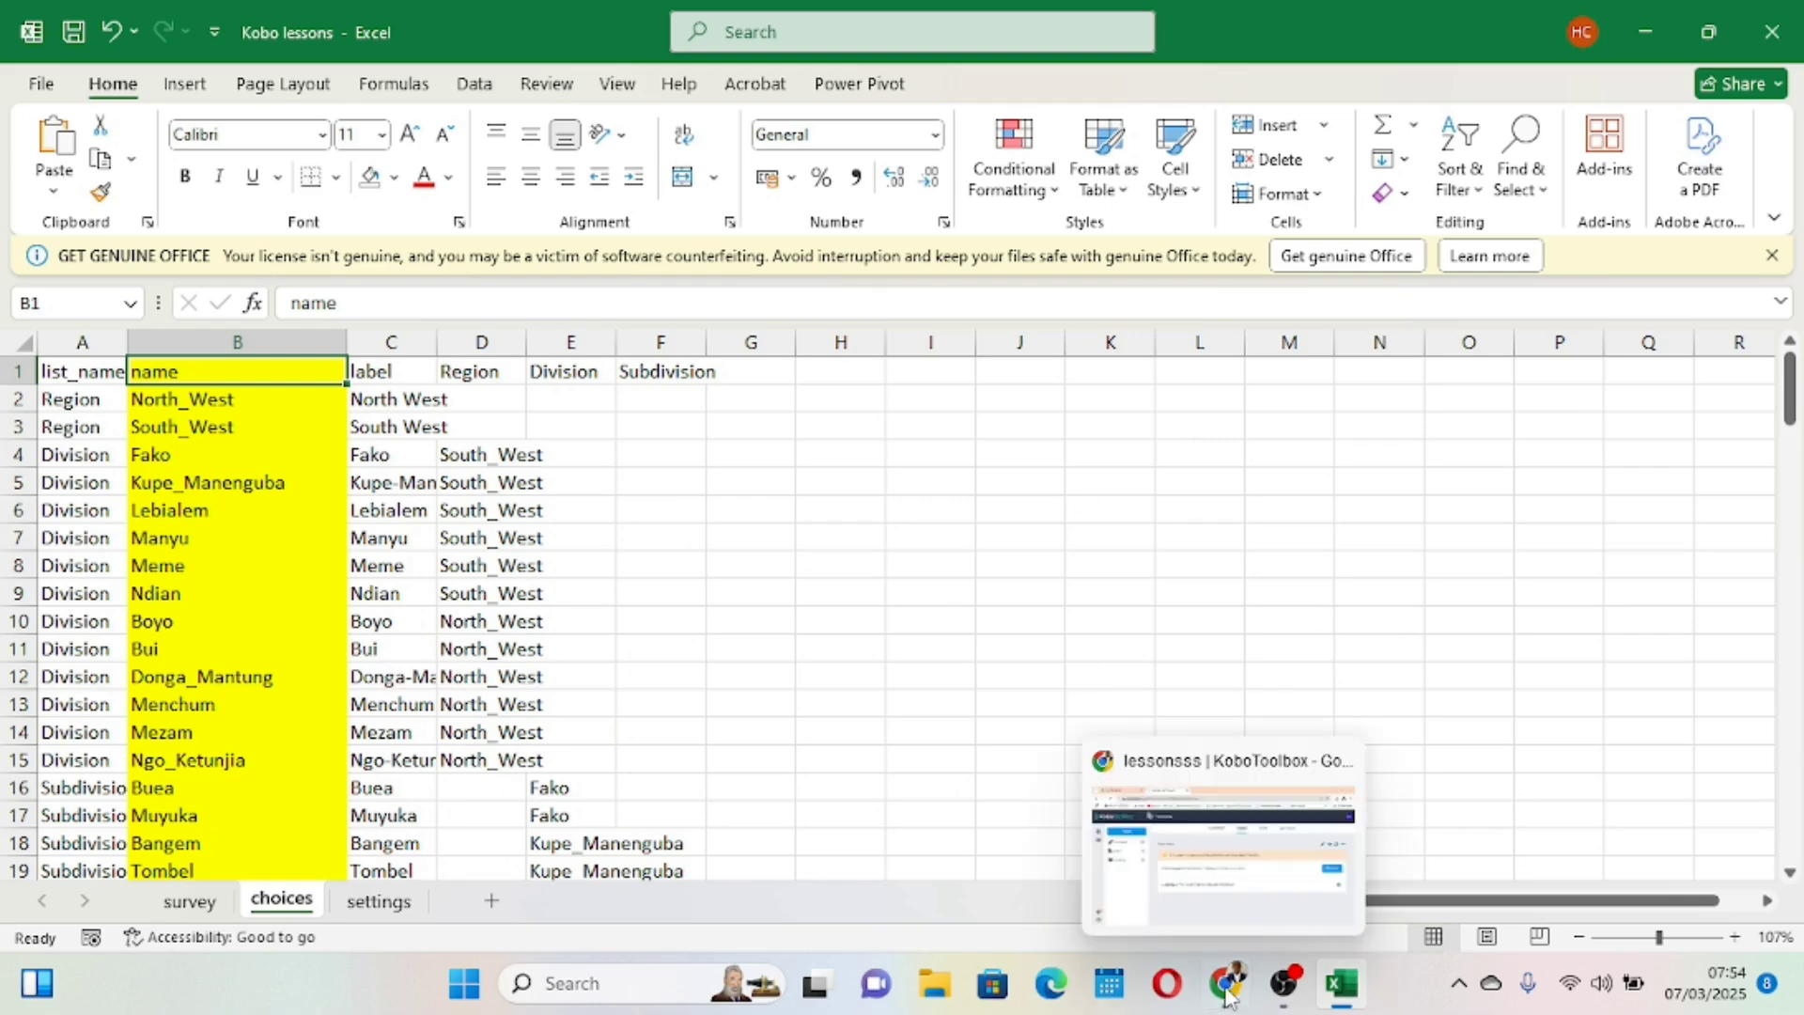
left_click(1216, 820)
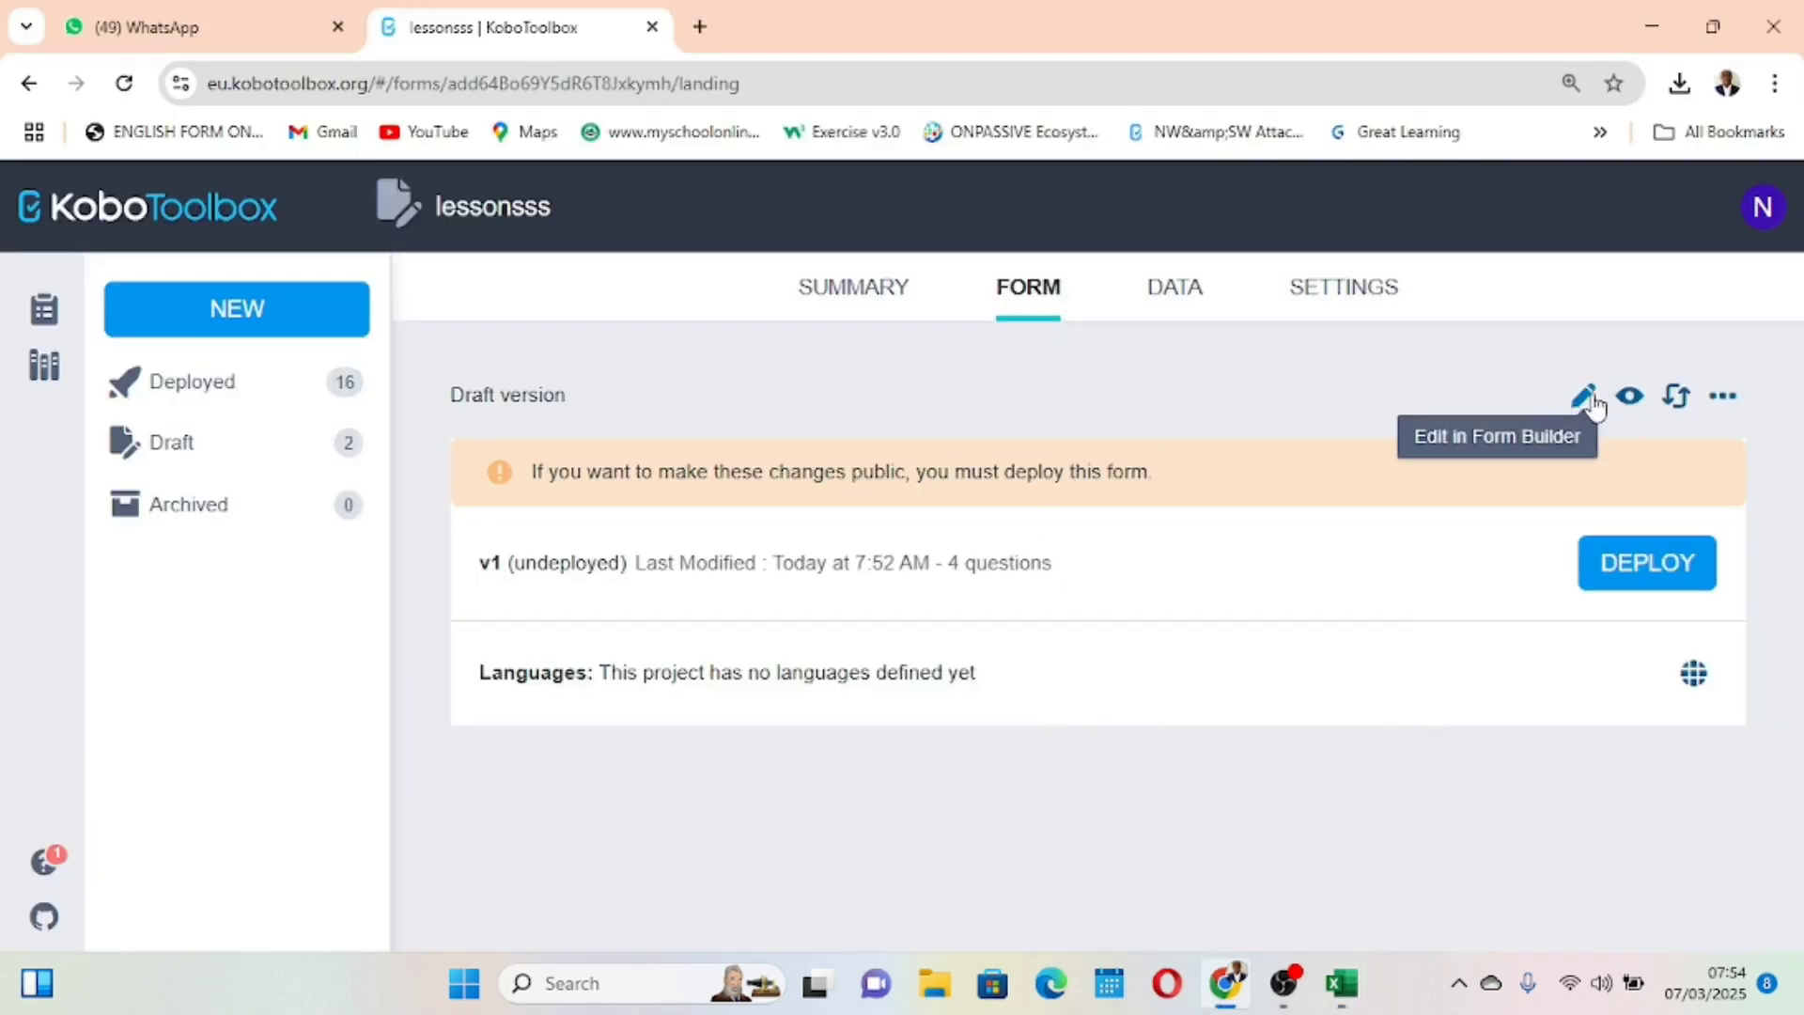
left_click(1642, 573)
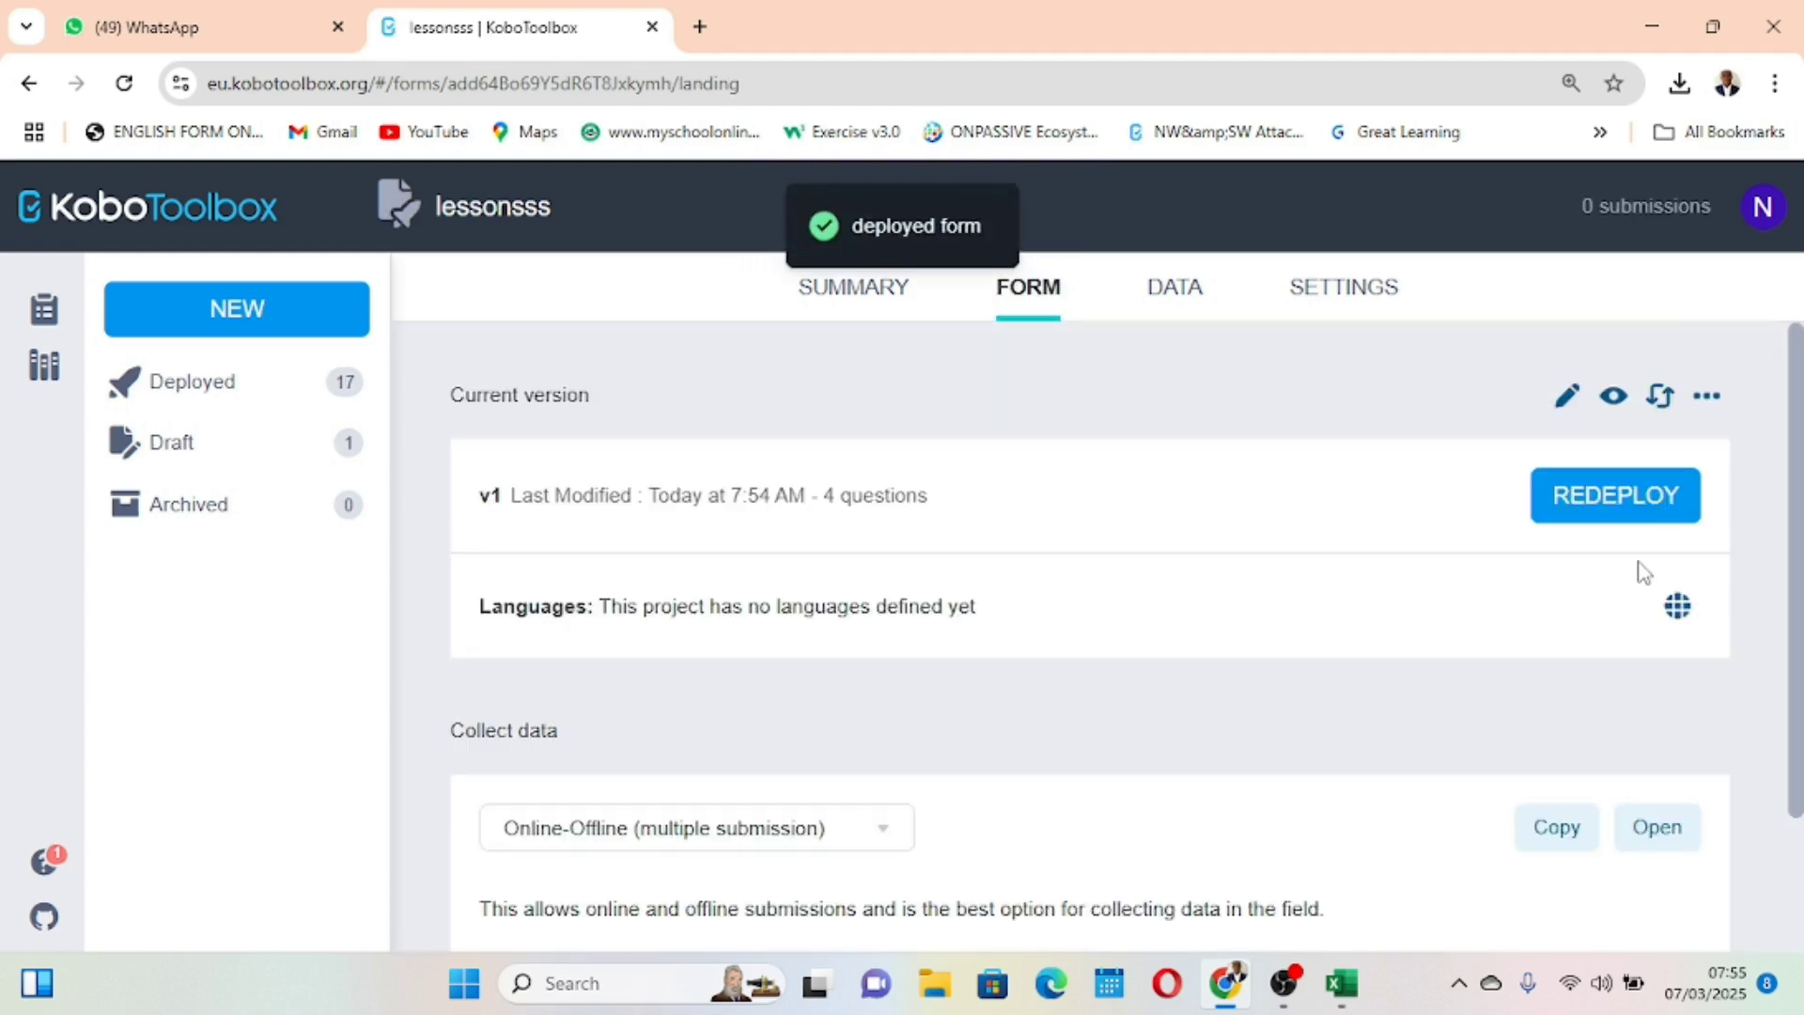
scroll(1640, 569, "down", 1)
scroll(1640, 569, "up", 1)
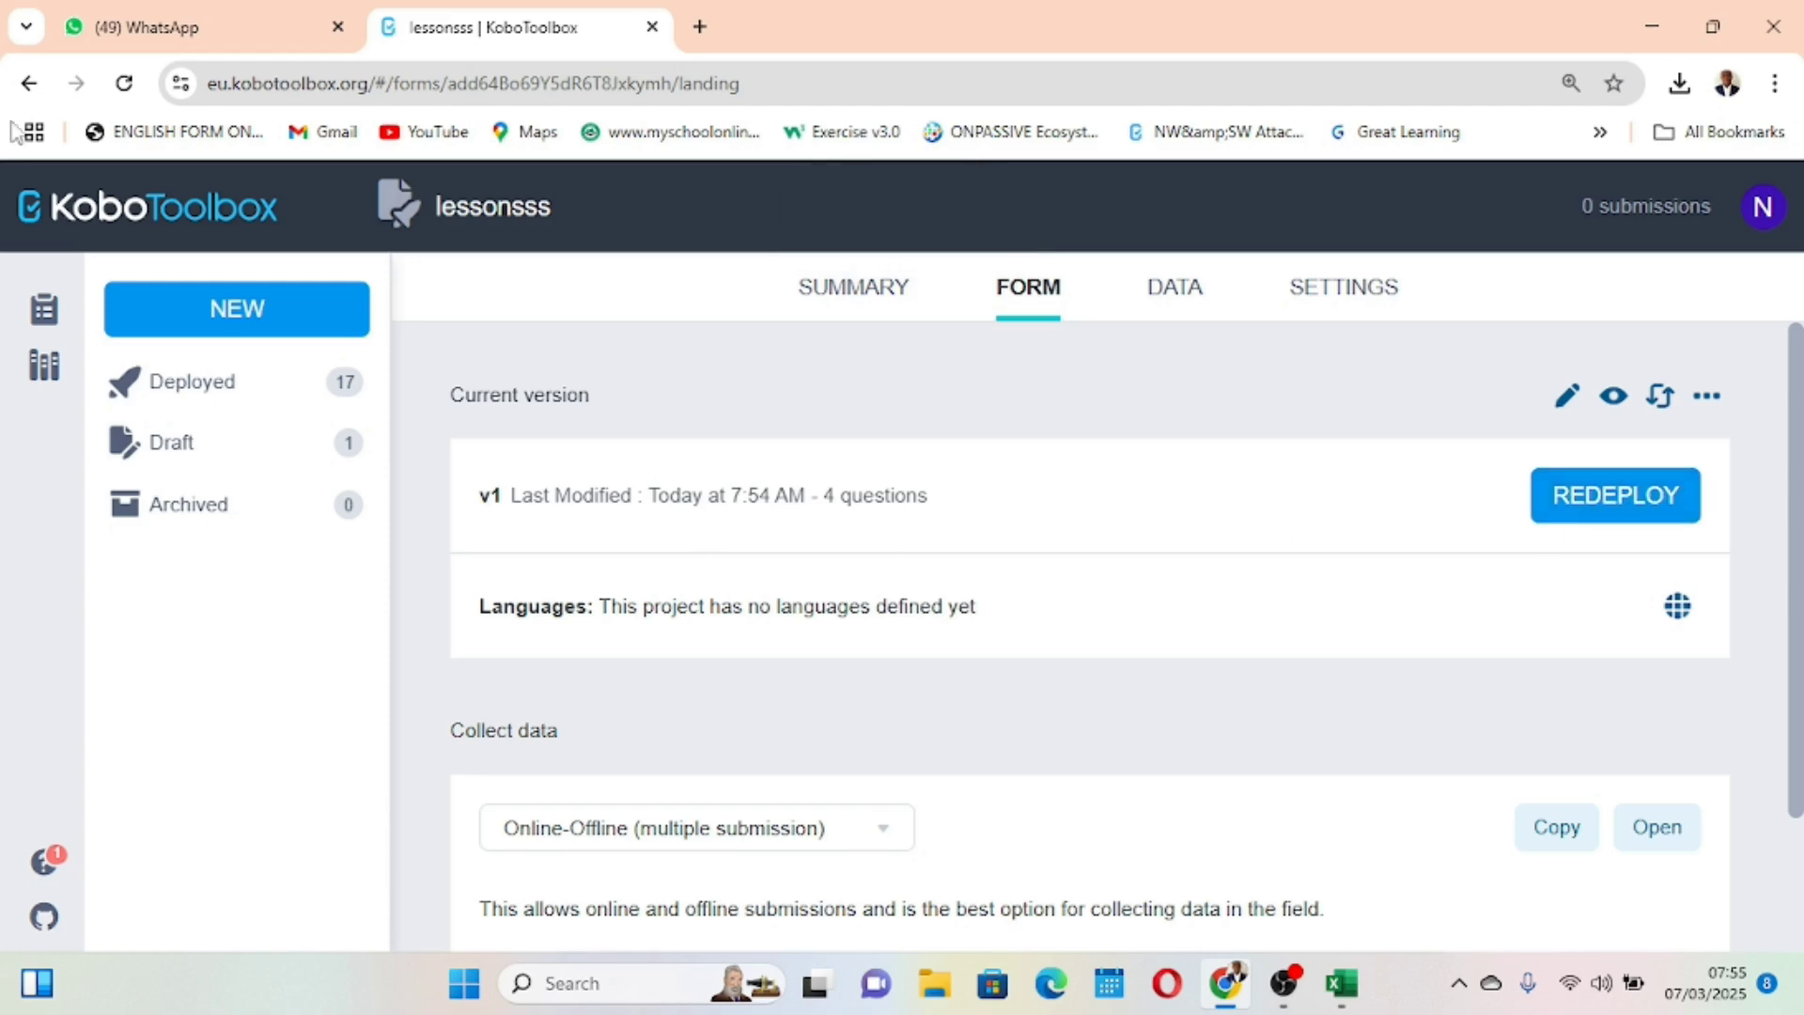
- Reload the project page and allow submissions without a username and password
left_click(119, 97)
scroll(1124, 631, "down", 2)
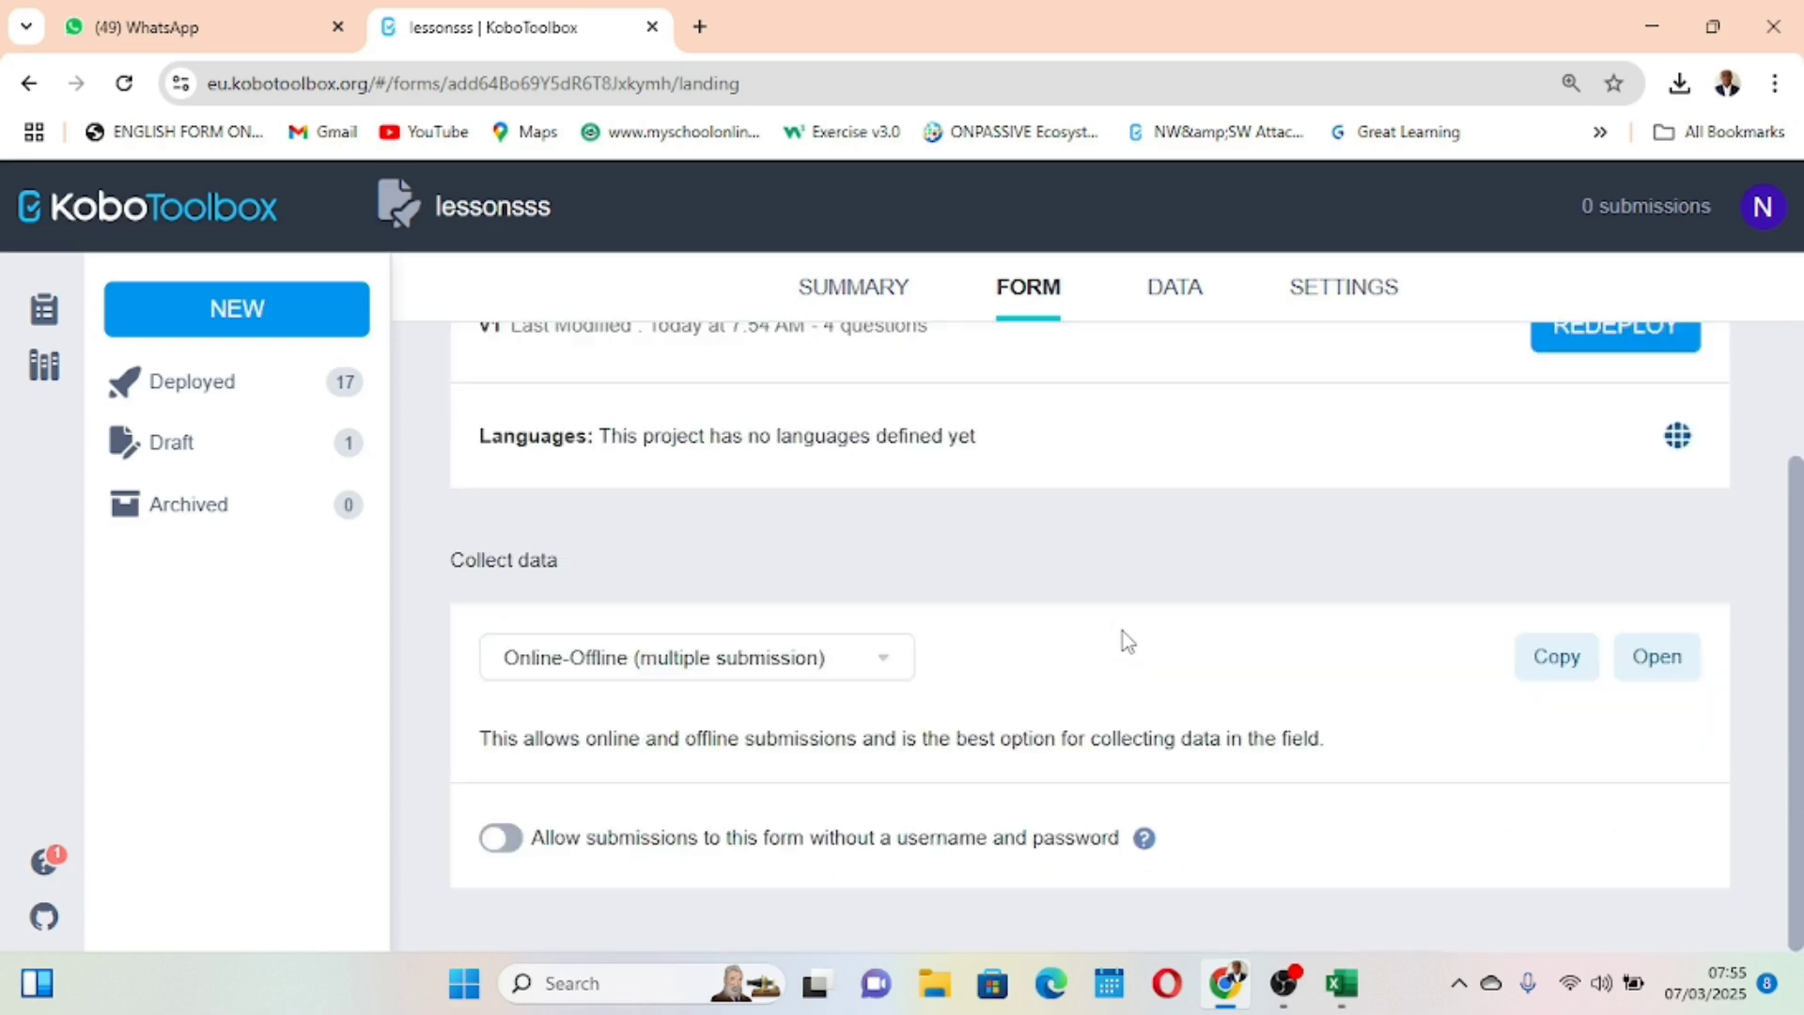
left_click(508, 838)
scroll(947, 611, "up", 1)
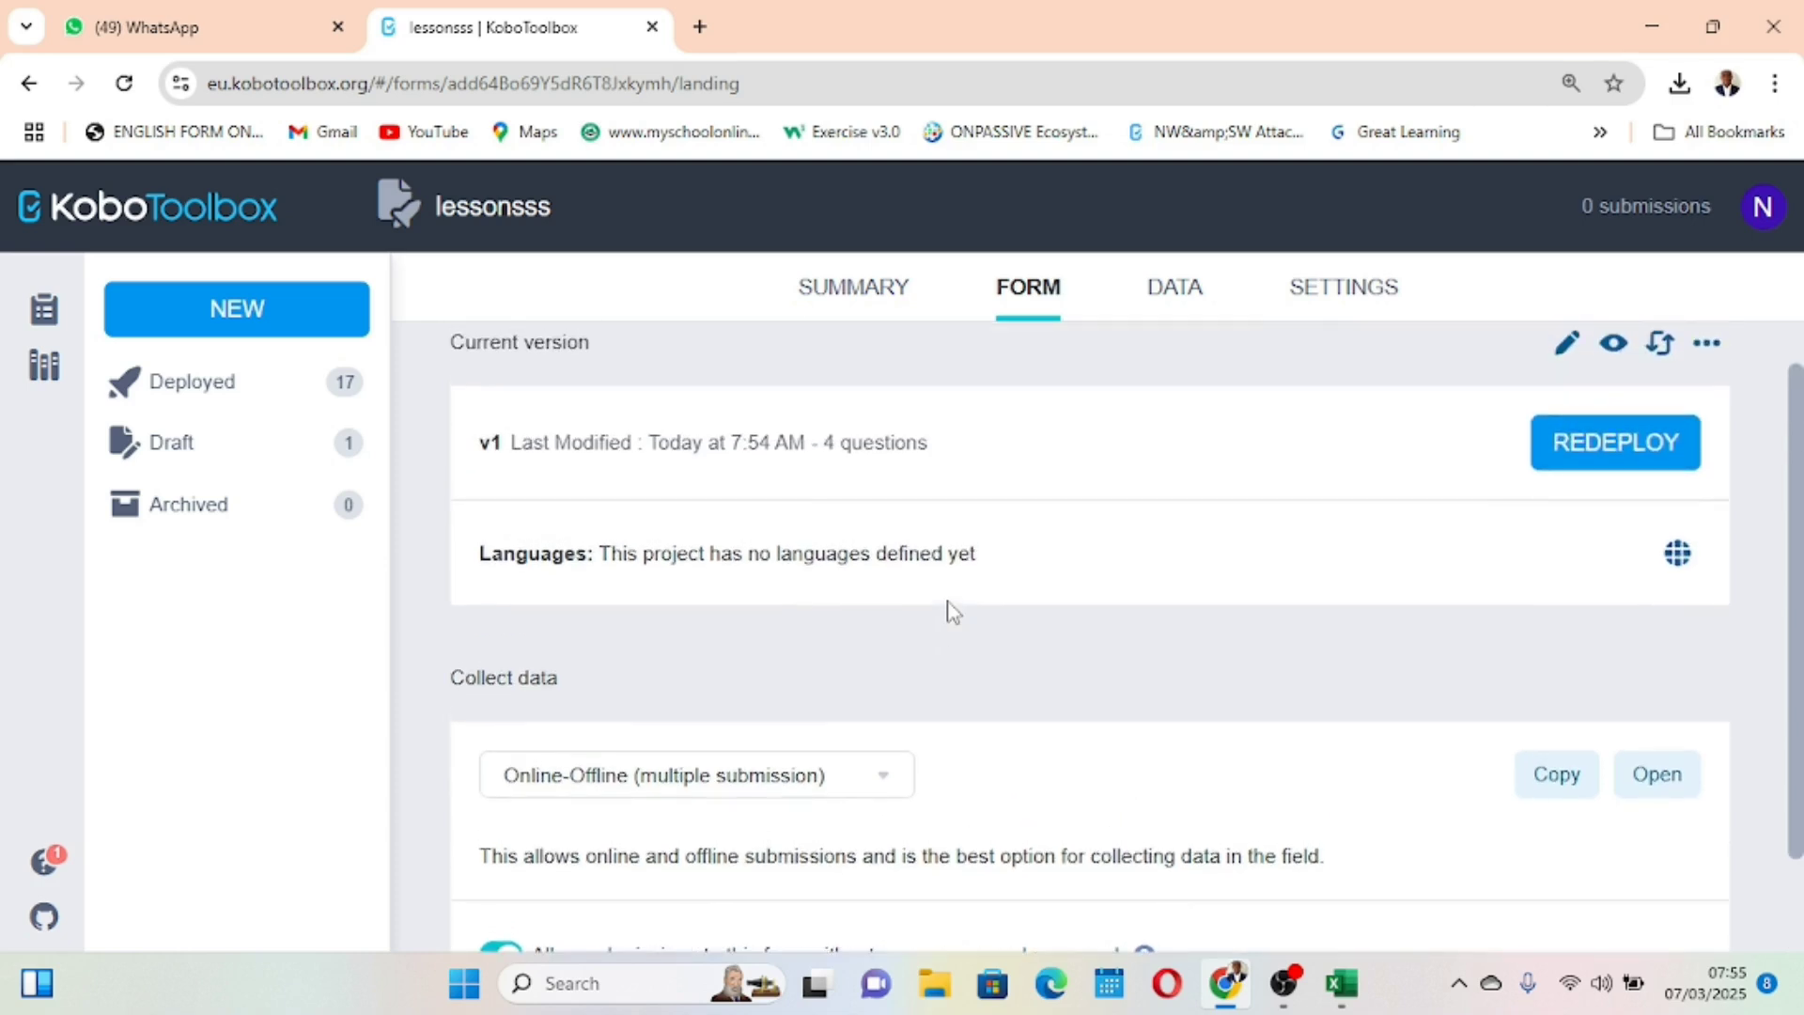
scroll(951, 606, "up", 1)
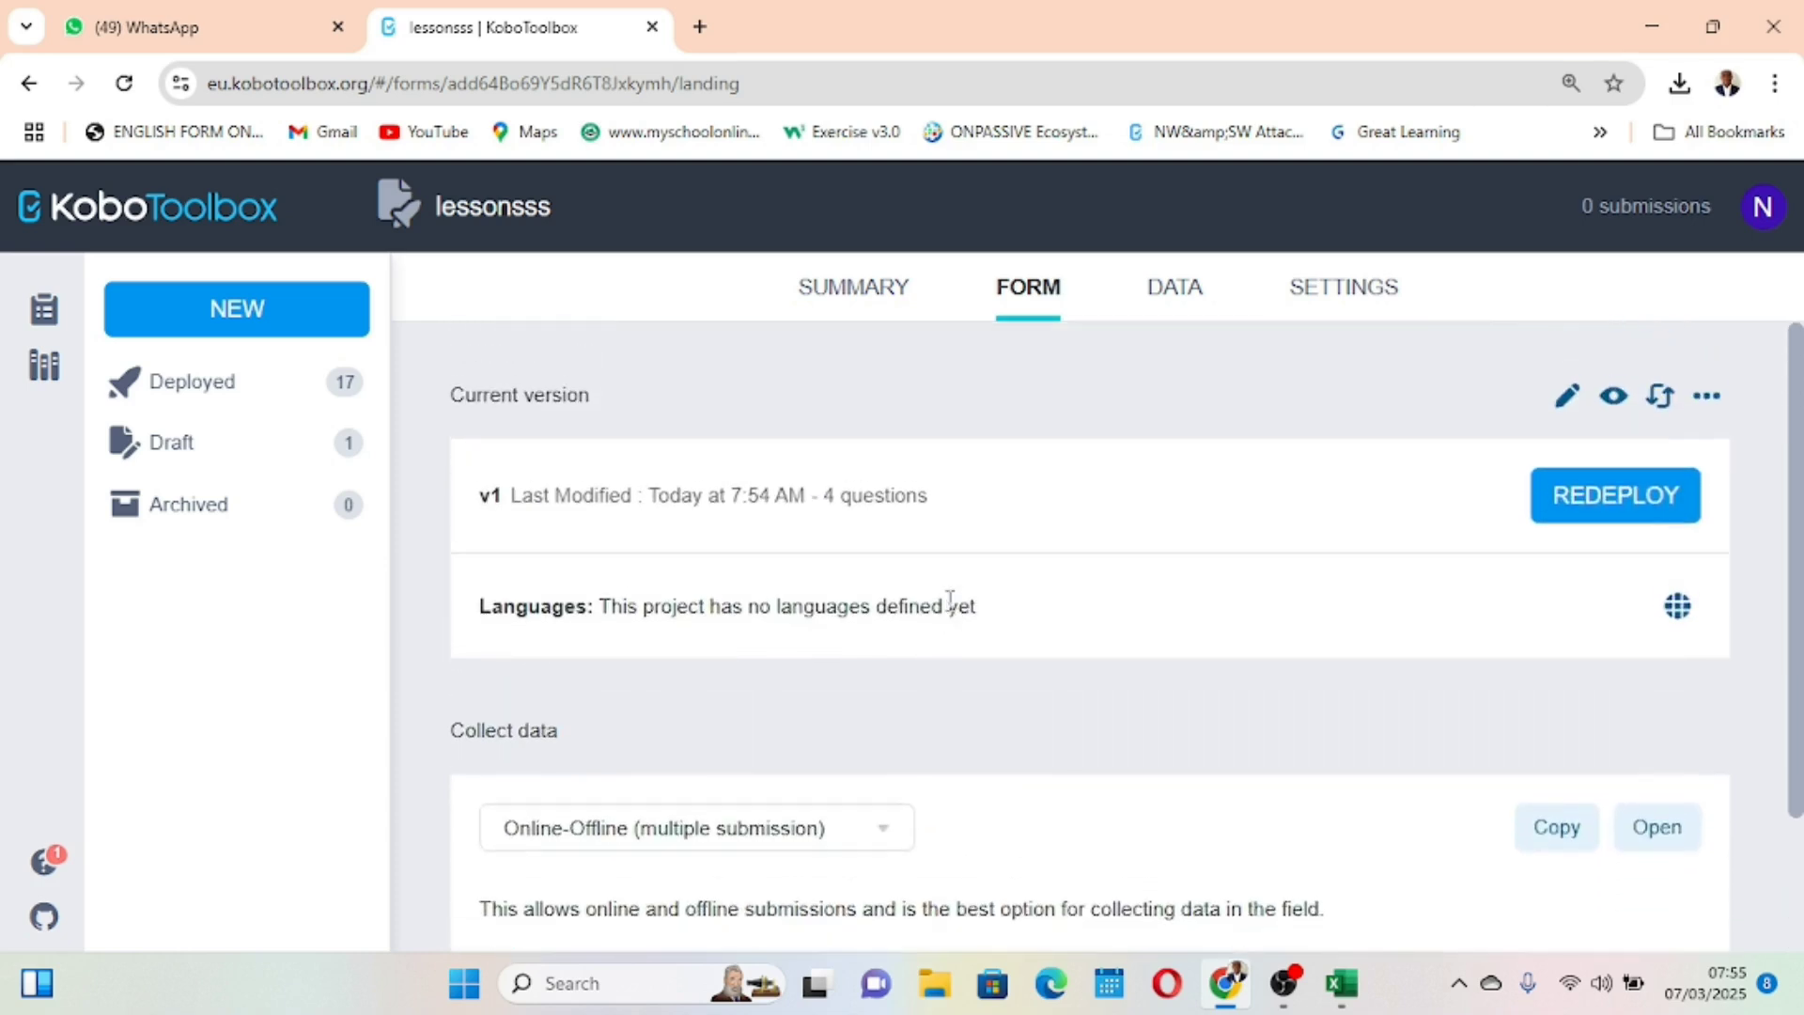